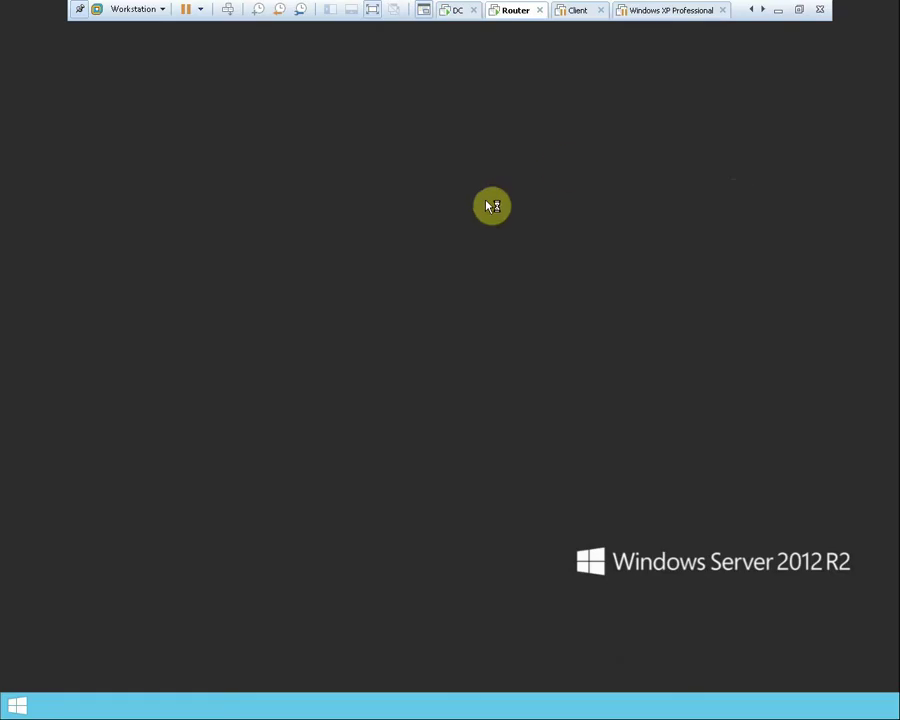
Dismiss the shutdown event tracker and open the Router VM's hardware settings
right_click(510, 12)
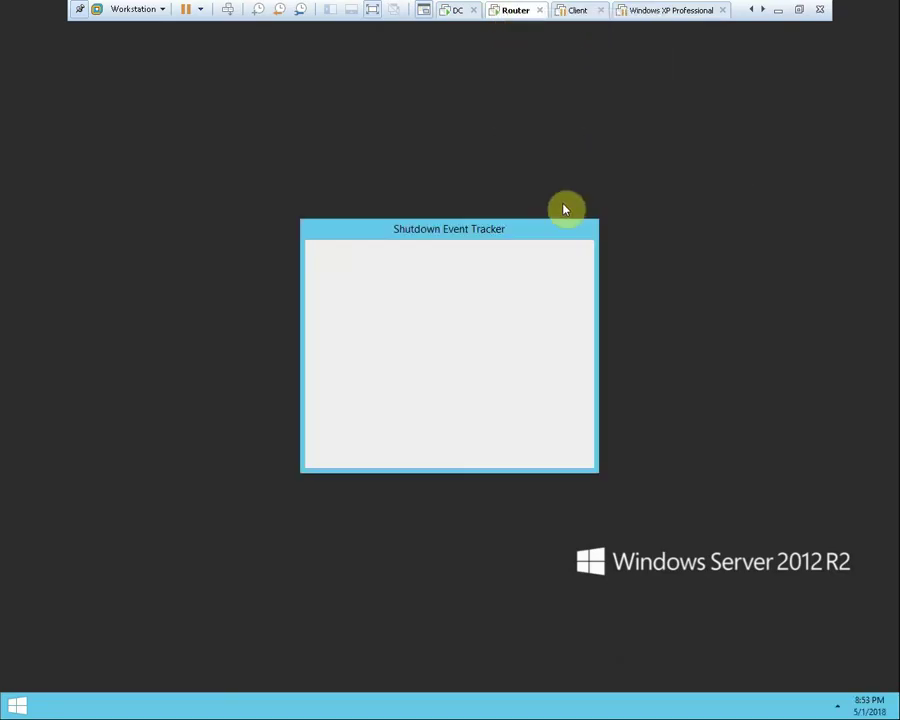
click(503, 449)
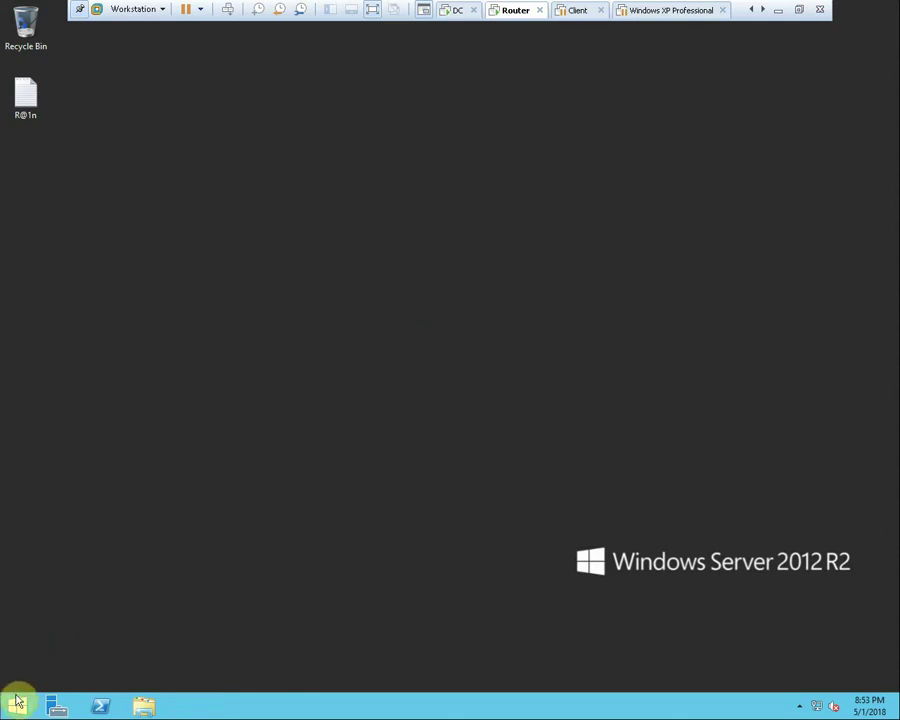
right_click(516, 12)
click(556, 197)
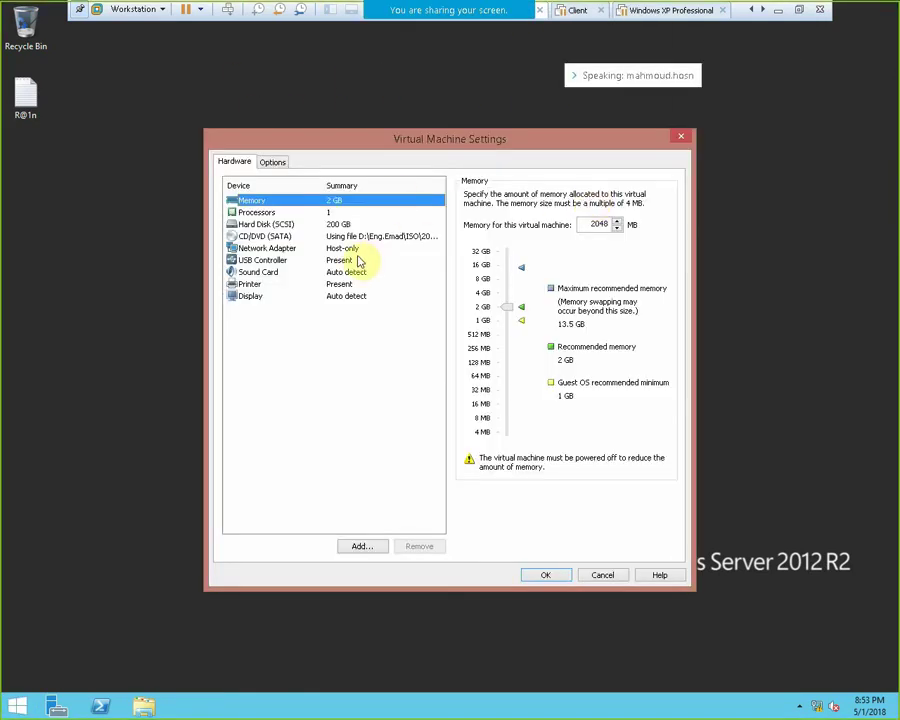
click(358, 250)
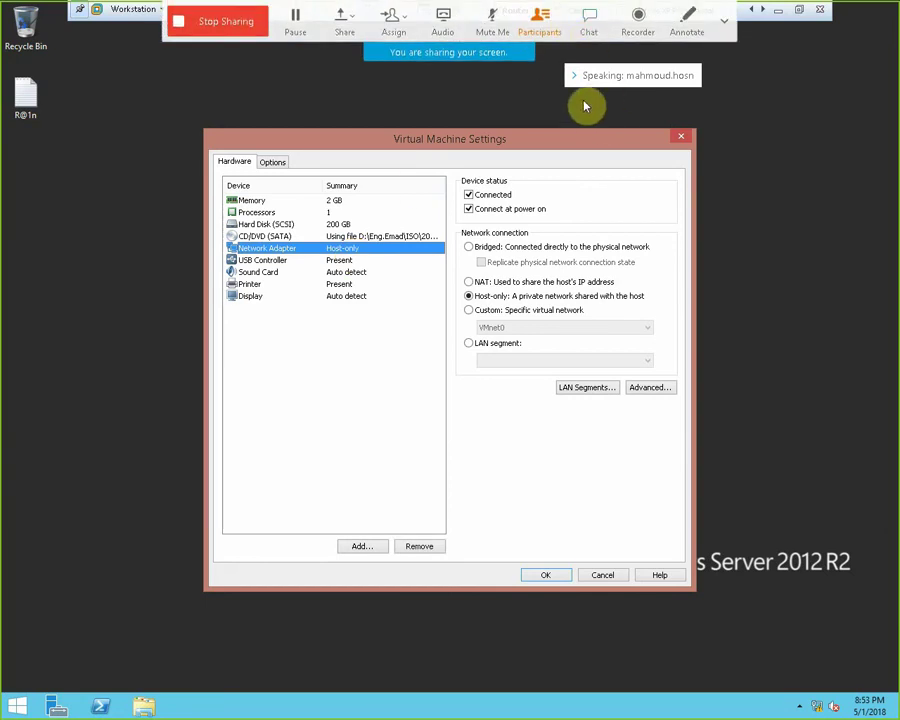
Add a new network adapter to the Router, set it to Custom: VMnet5, and save
click(362, 546)
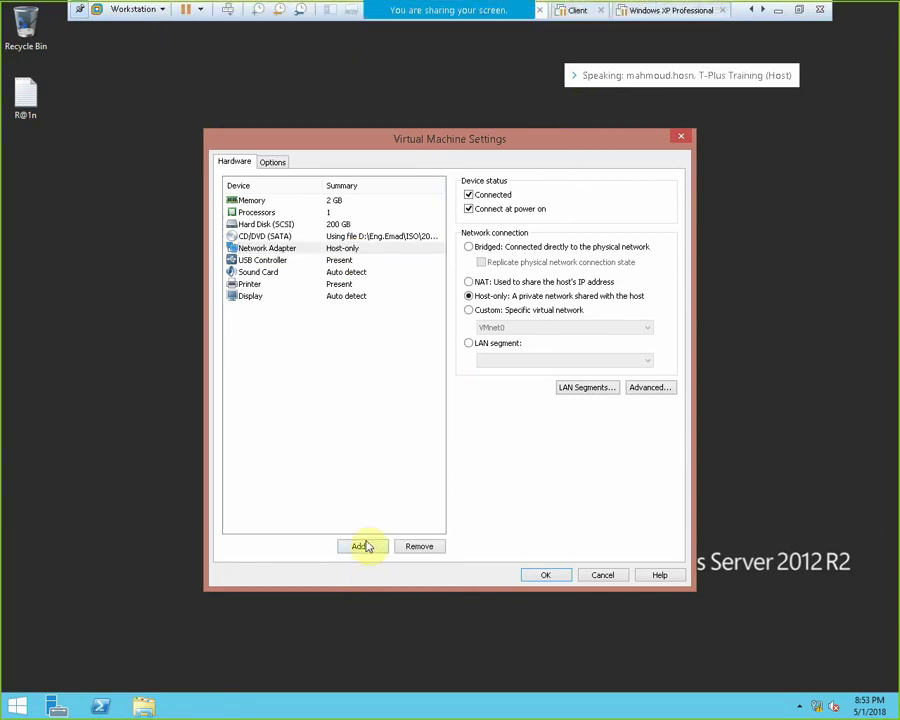
click(366, 334)
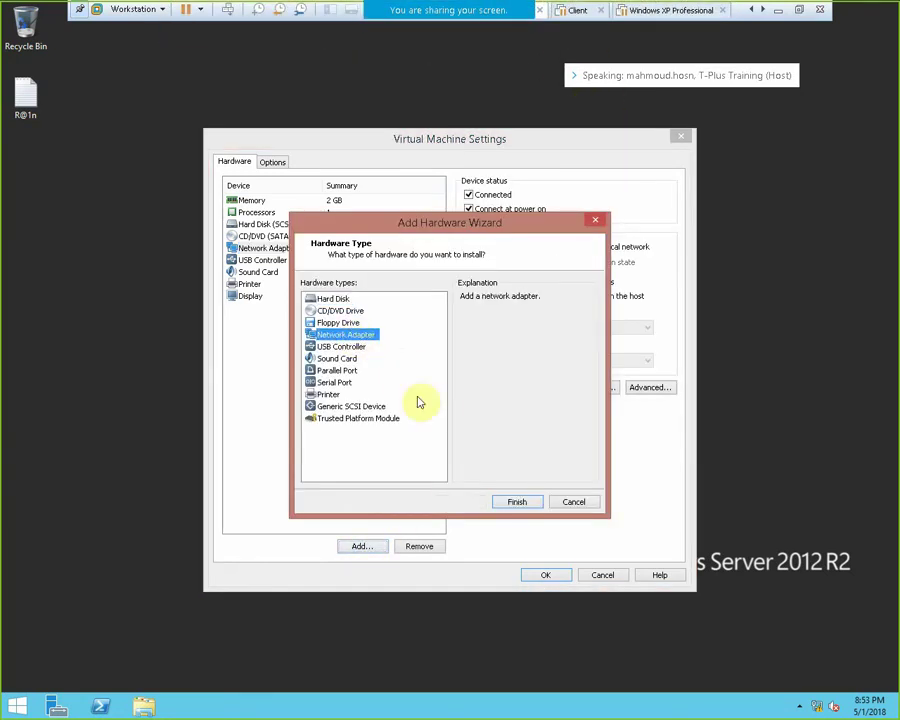
click(517, 502)
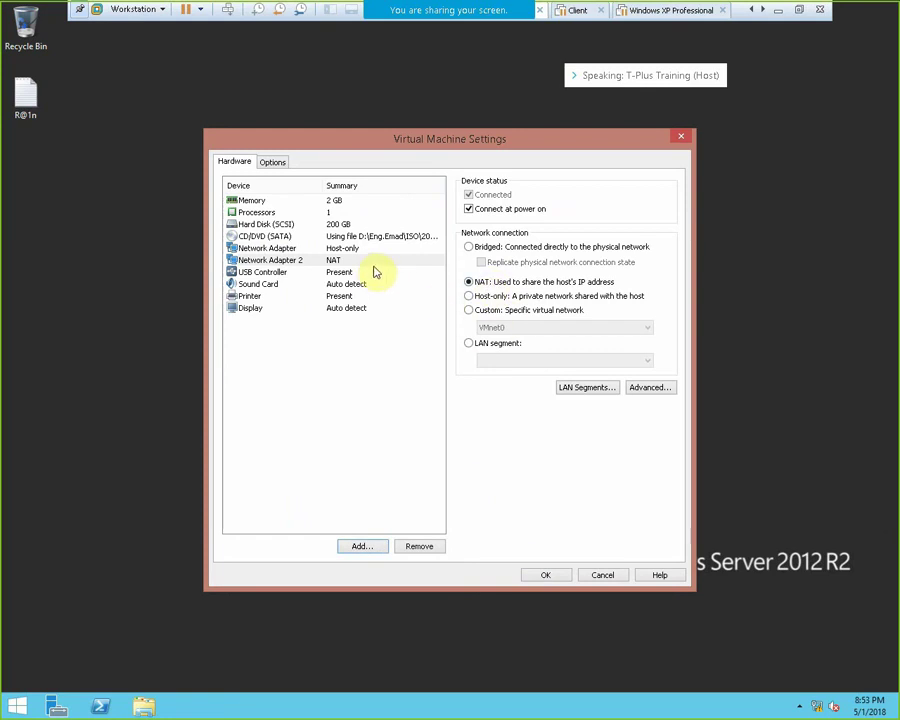
click(499, 328)
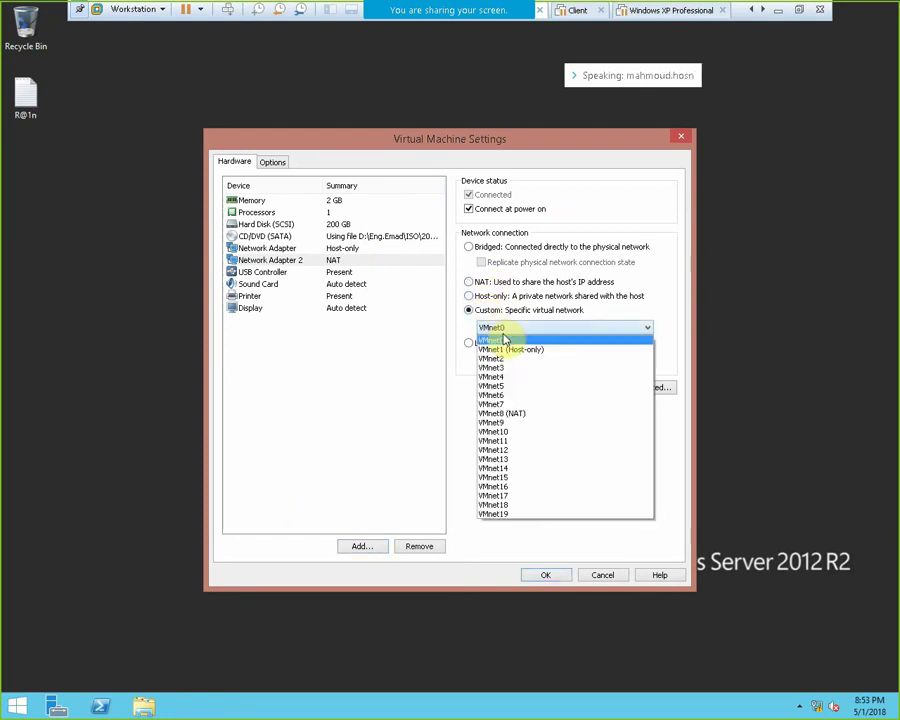
click(532, 384)
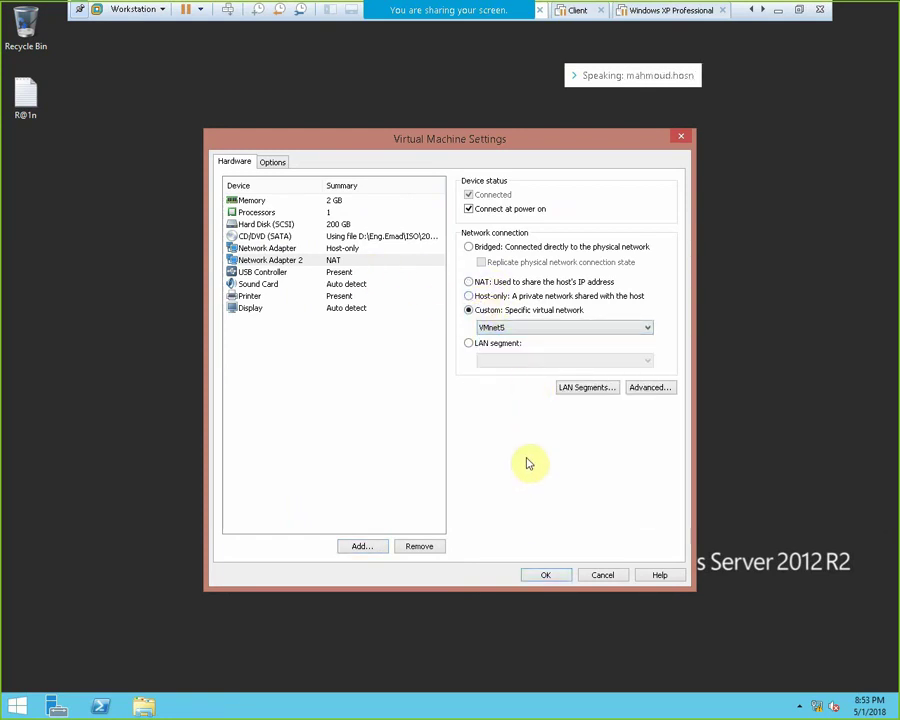
click(543, 576)
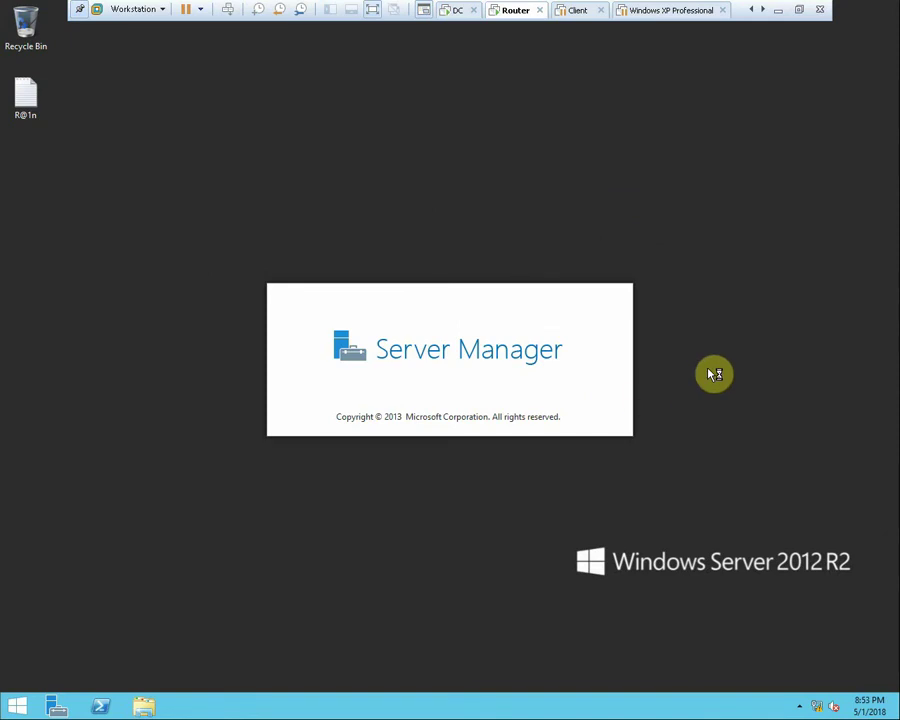
Refresh the desktop and open the network adapter list from Network and Sharing Center
right_click(708, 369)
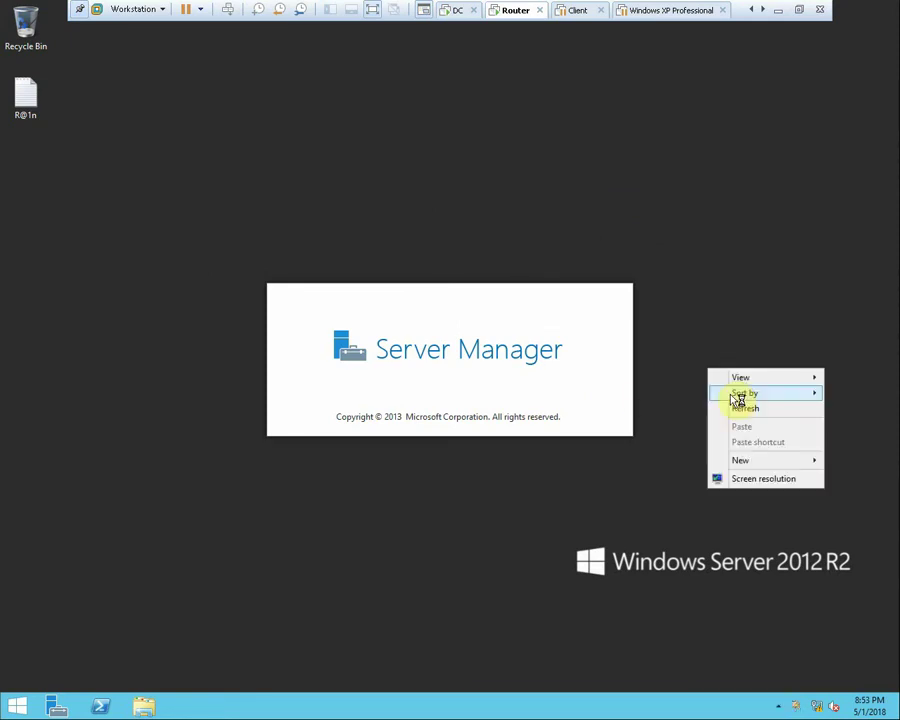
click(742, 407)
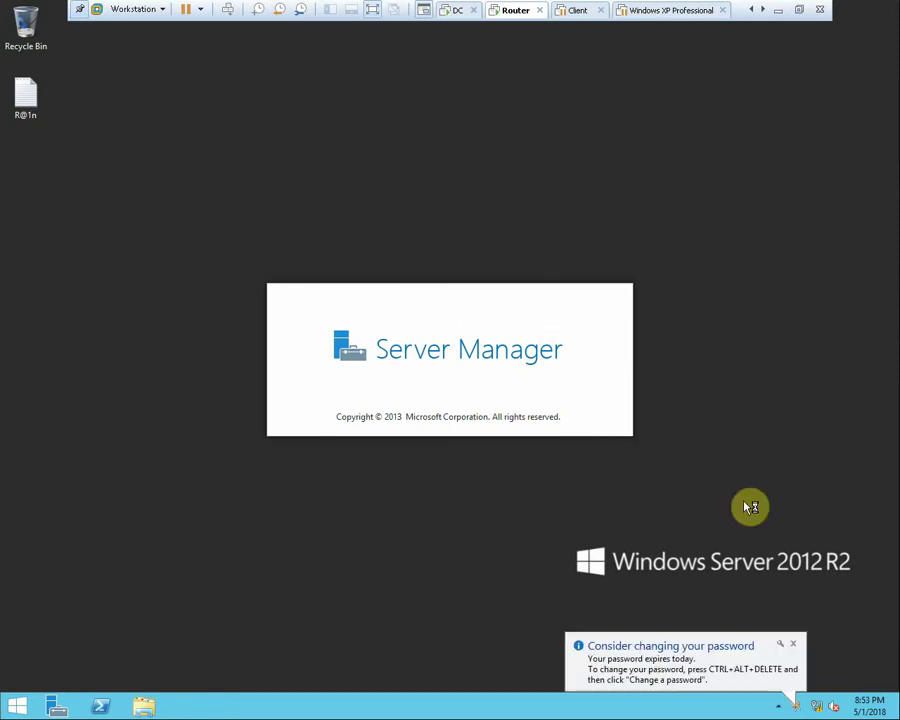
right_click(819, 709)
click(760, 666)
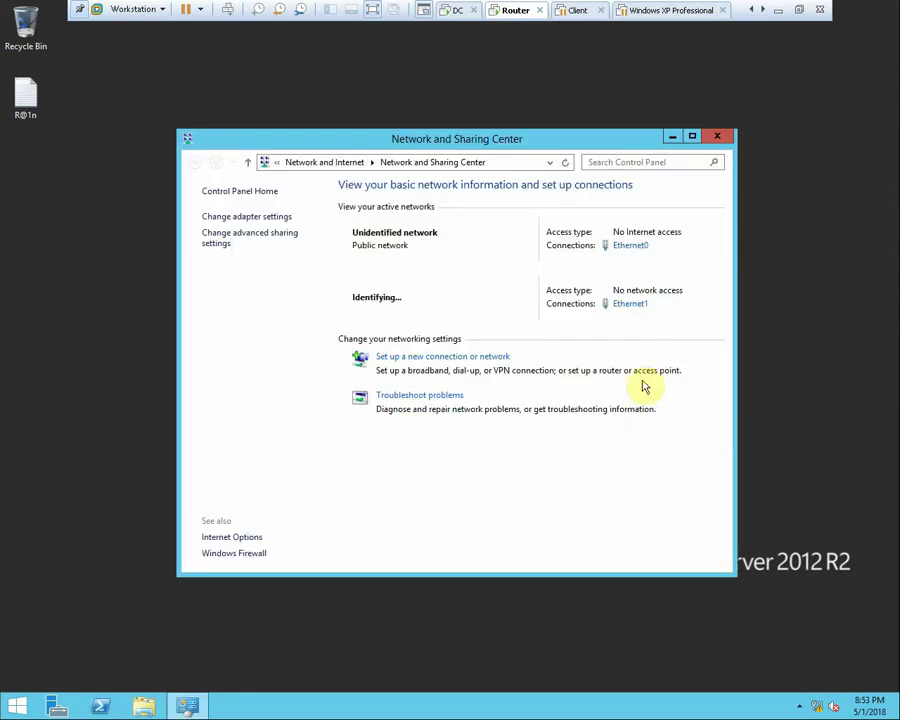
click(246, 218)
Rename the Ethernet0 connection to 192.168.10.10
click(258, 240)
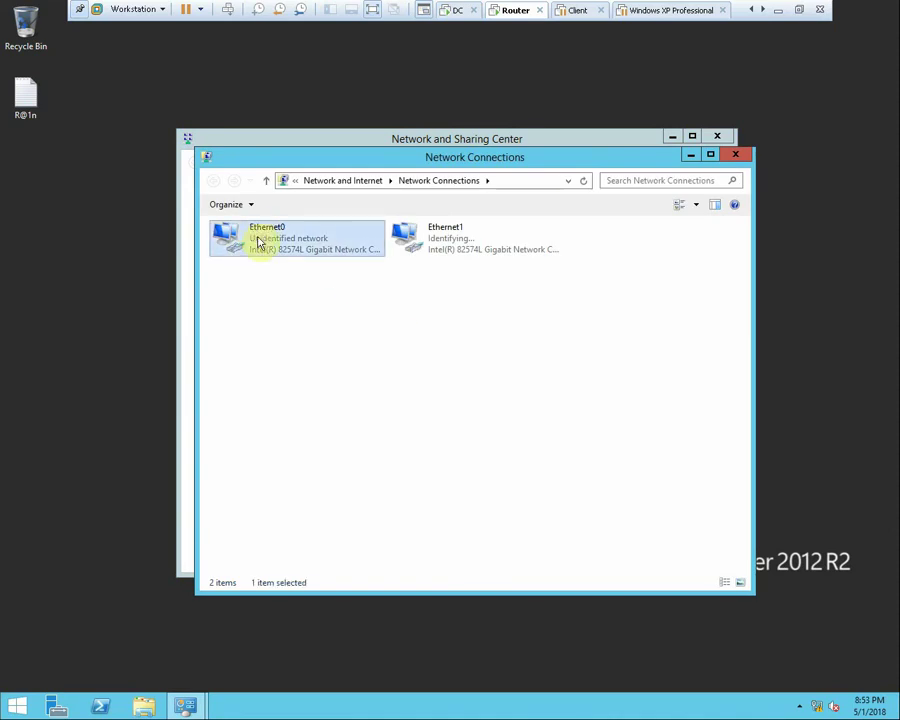
right_click(258, 240)
click(293, 337)
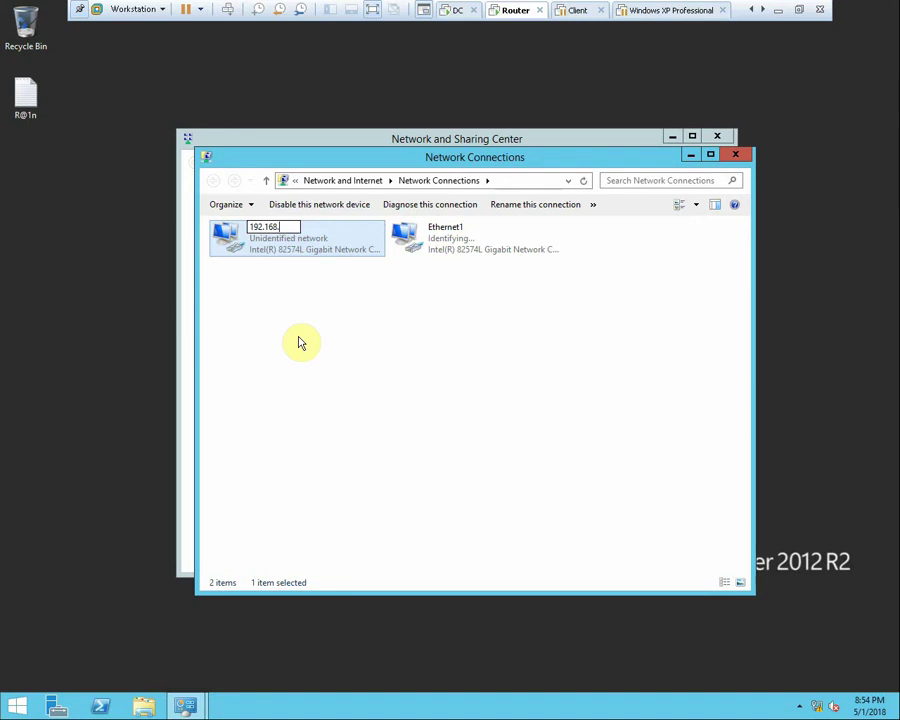
text(192.168.10.10)
key(Return)
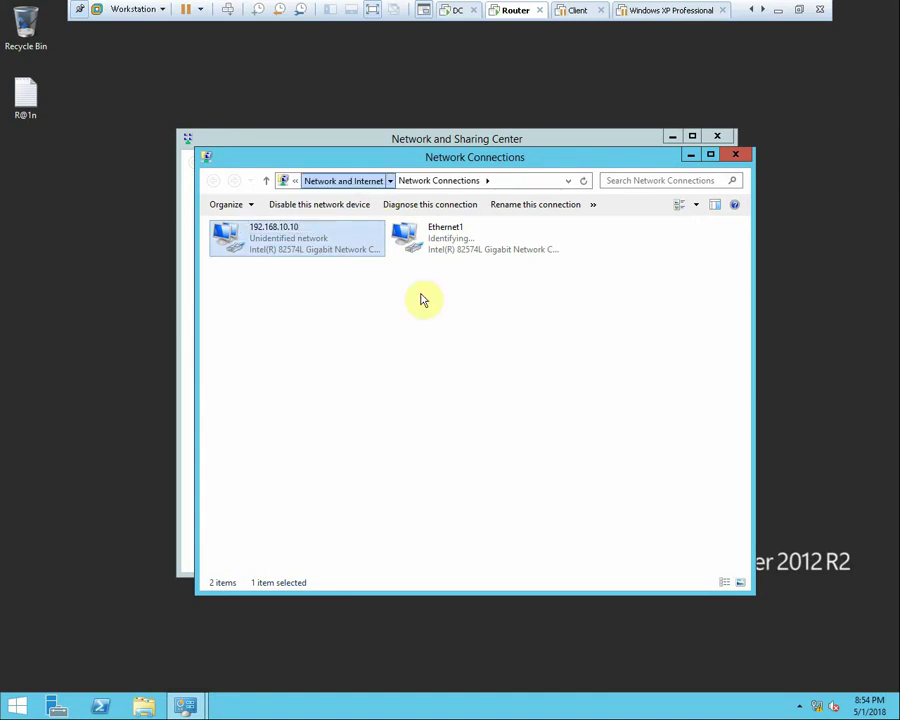
key(alt+Up)
In Ethernet1's TCP/IPv4 properties, set static IP 192.168.20.20 with mask 255.255.255.0
click(192, 181)
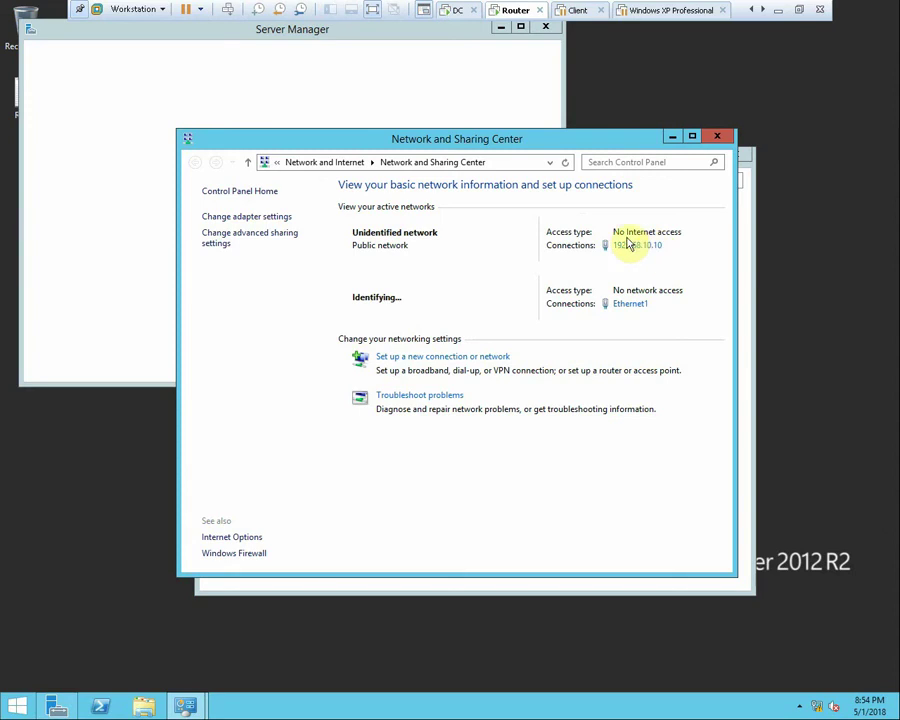
click(632, 305)
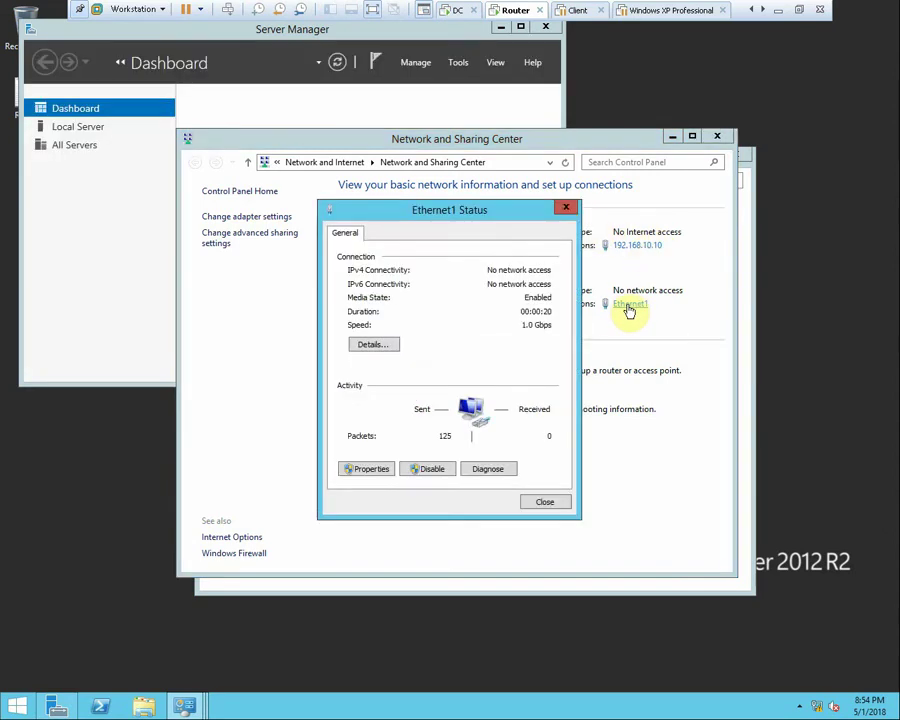
click(386, 477)
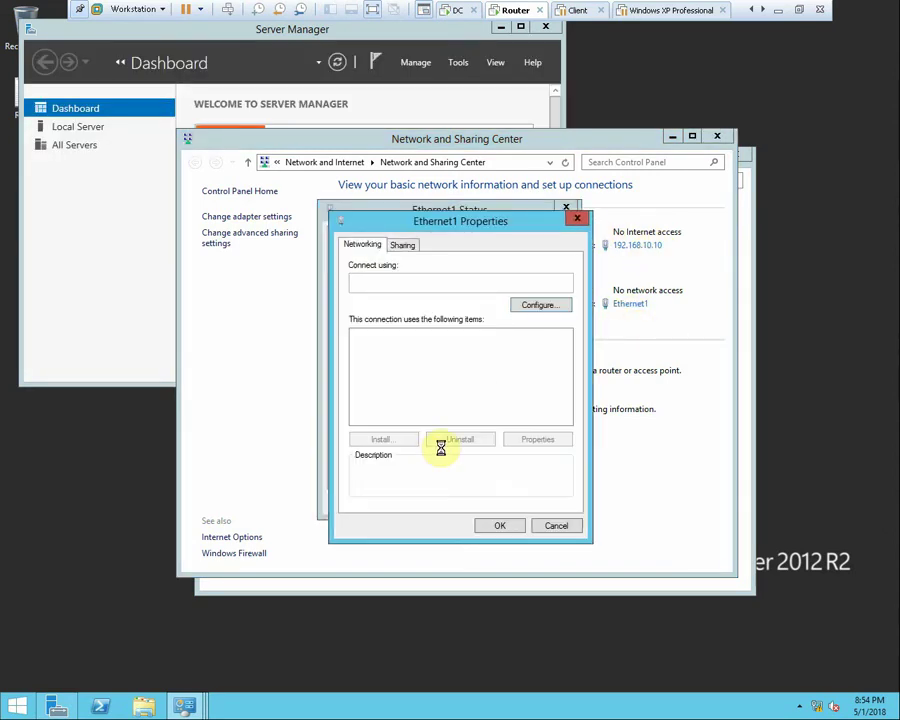
click(487, 420)
double_click(487, 422)
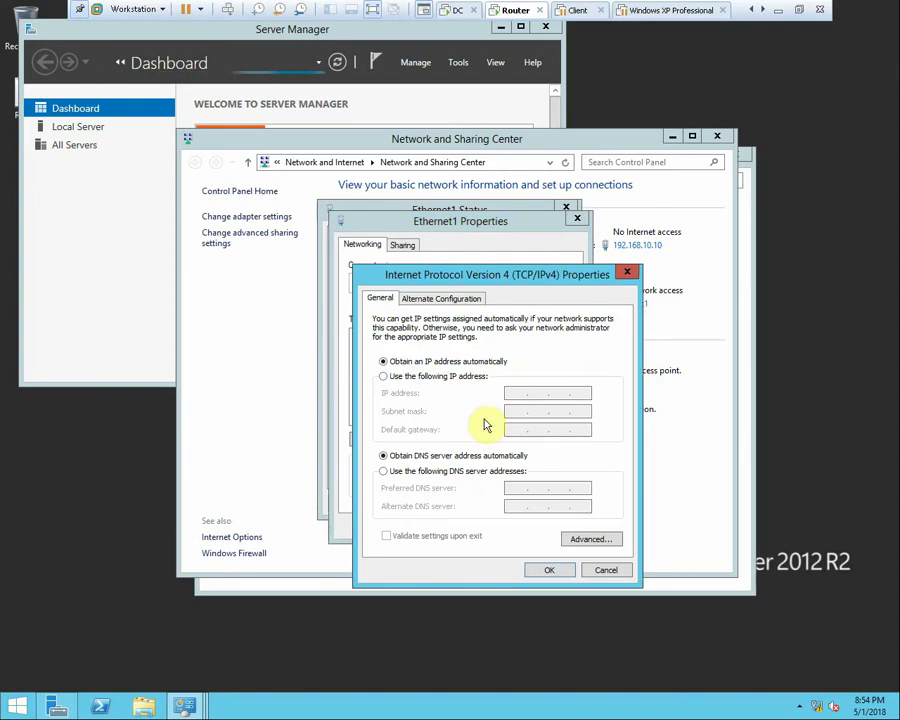
click(466, 379)
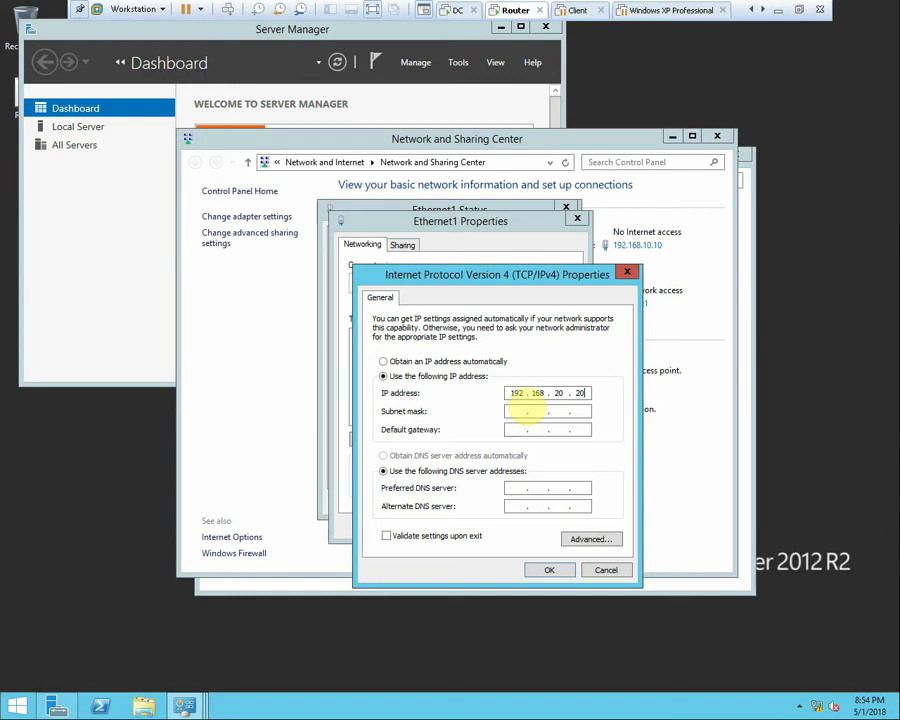
click(520, 411)
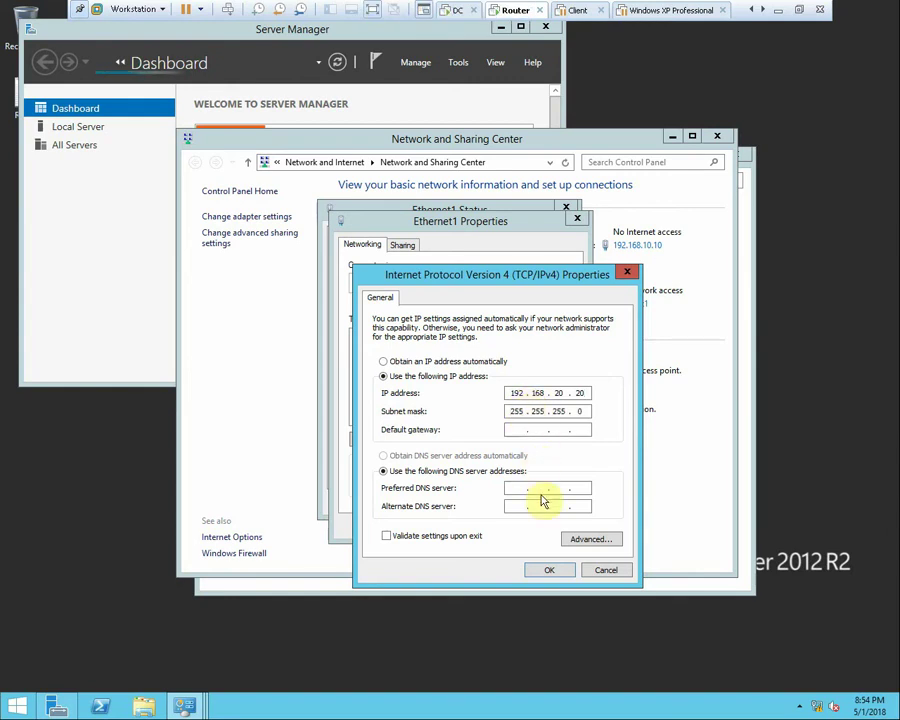
click(547, 569)
click(507, 529)
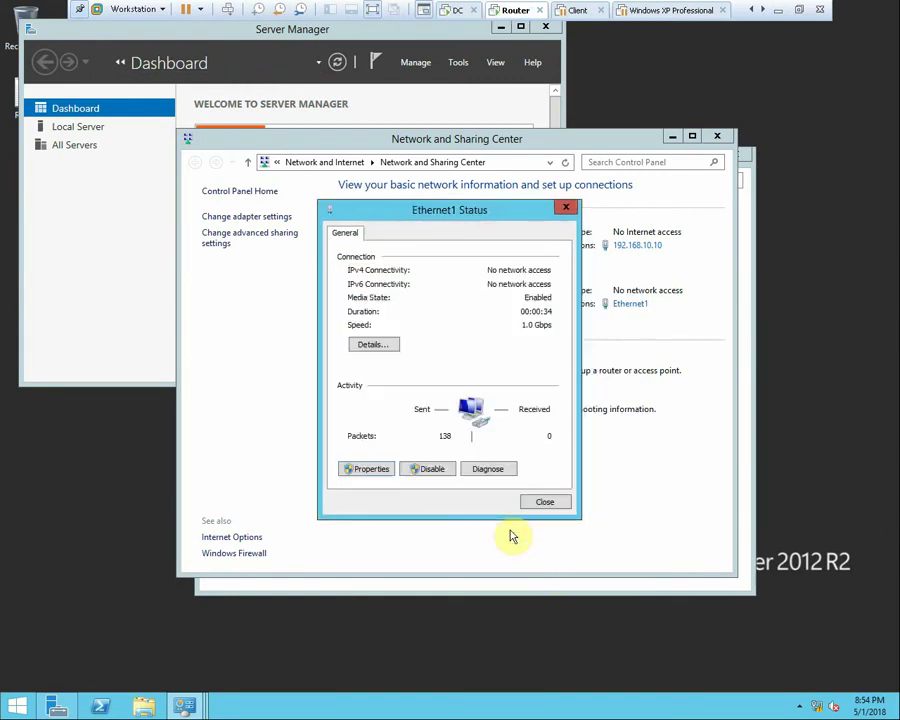
click(540, 504)
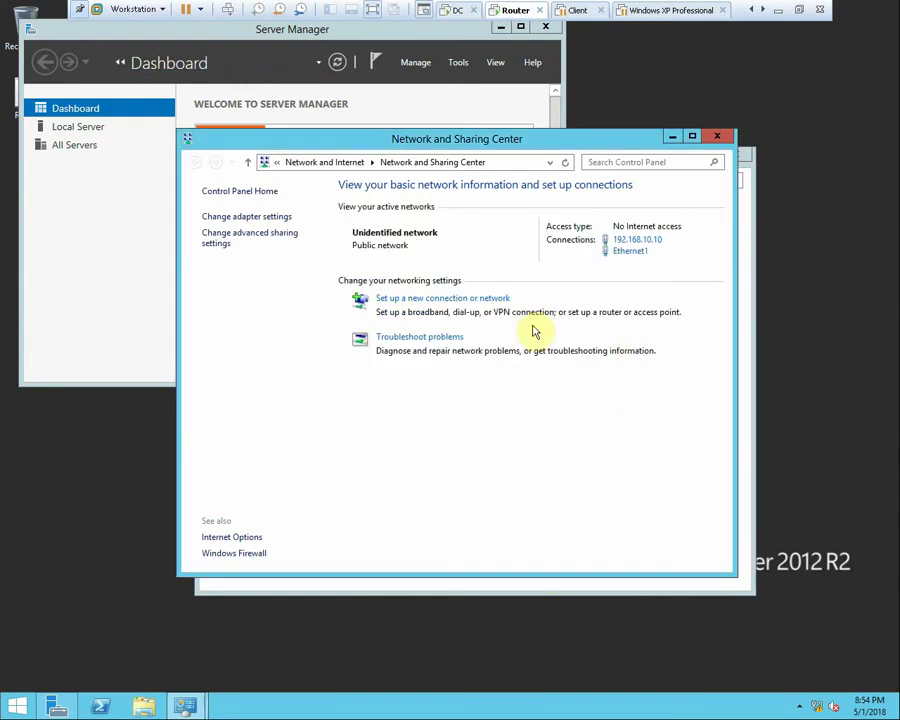
Rename the Ethernet1 connection to 192.168.20.20
click(252, 217)
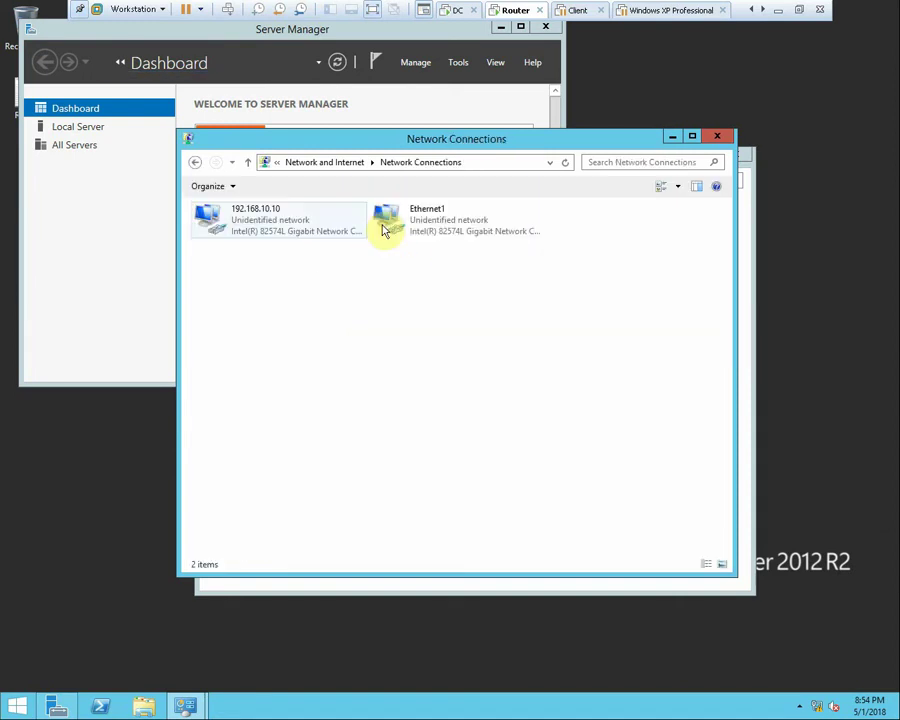
right_click(428, 225)
click(472, 328)
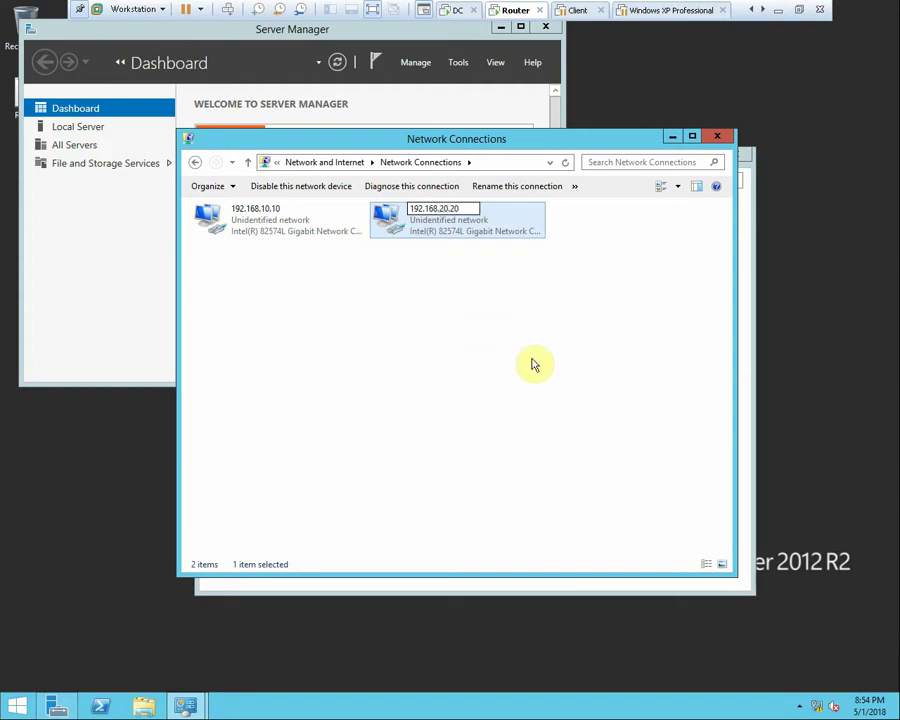
click(536, 362)
Review the 192.168.10.10 connection's status and address details
click(275, 229)
double_click(275, 229)
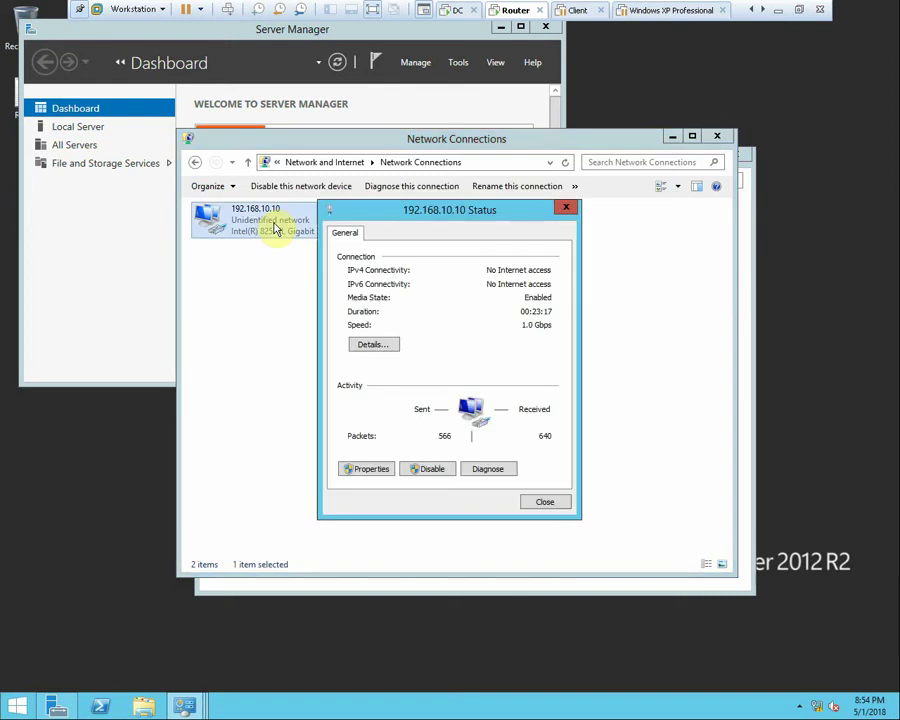
click(358, 344)
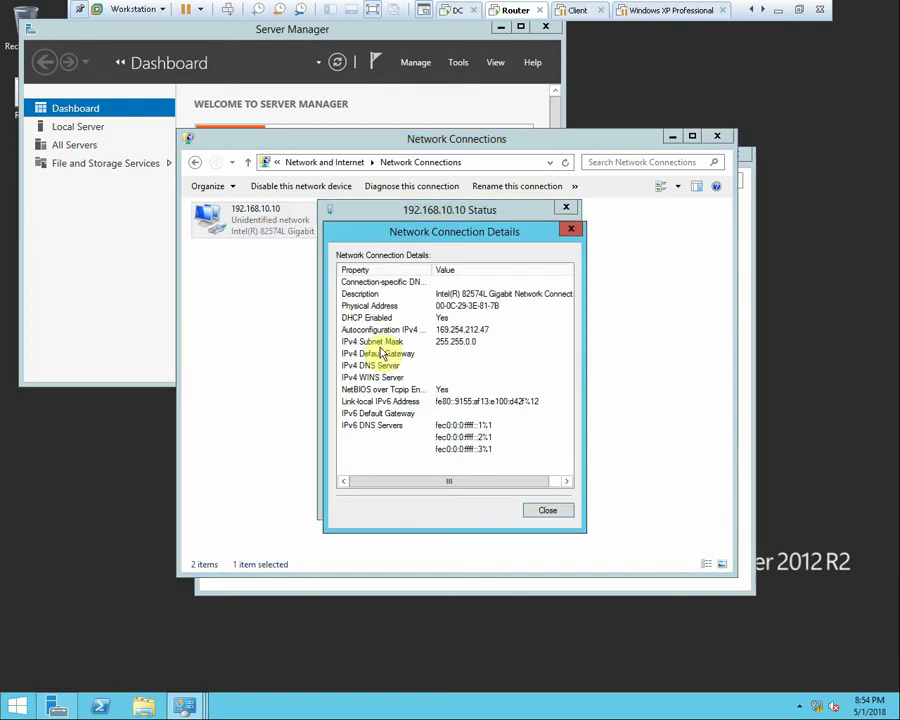
click(546, 511)
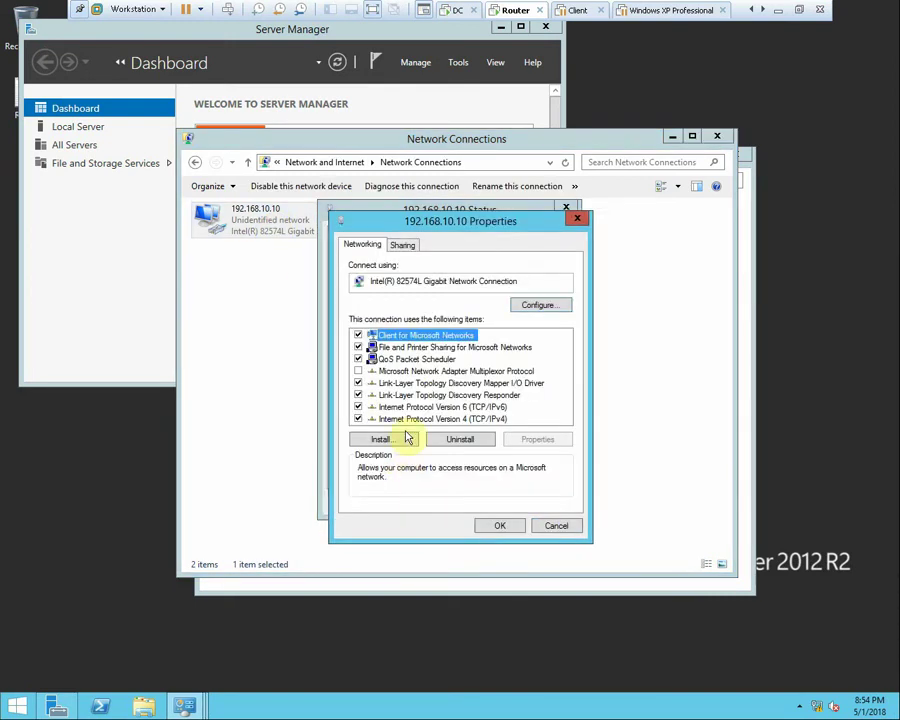
Give 192.168.10.10 a static IP 192.168.10.10, mask 255.255.255.0, preferred DNS 192.168.10.100
double_click(460, 420)
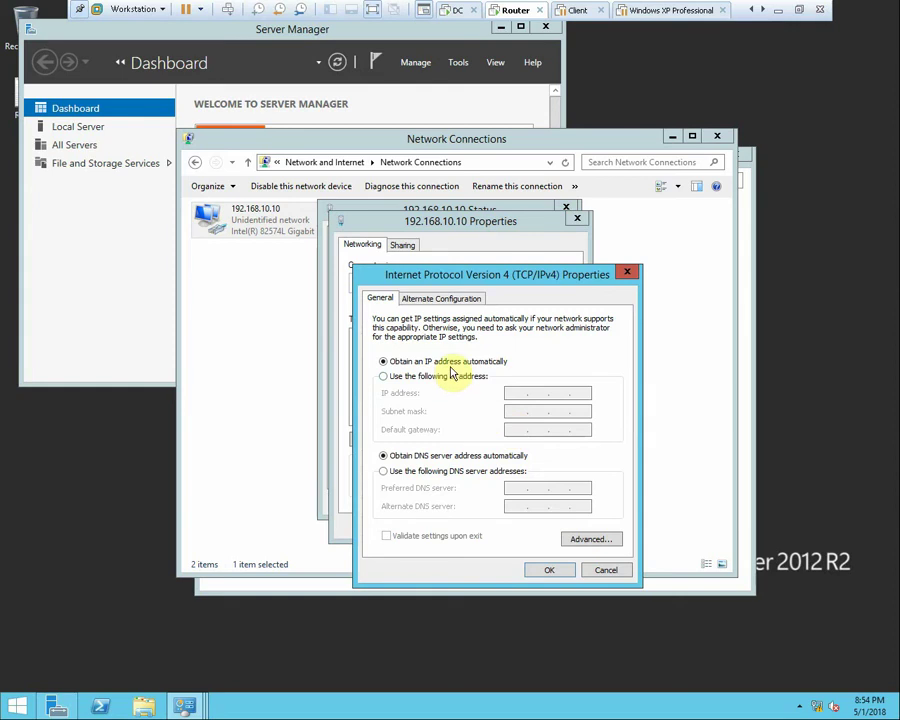
click(452, 377)
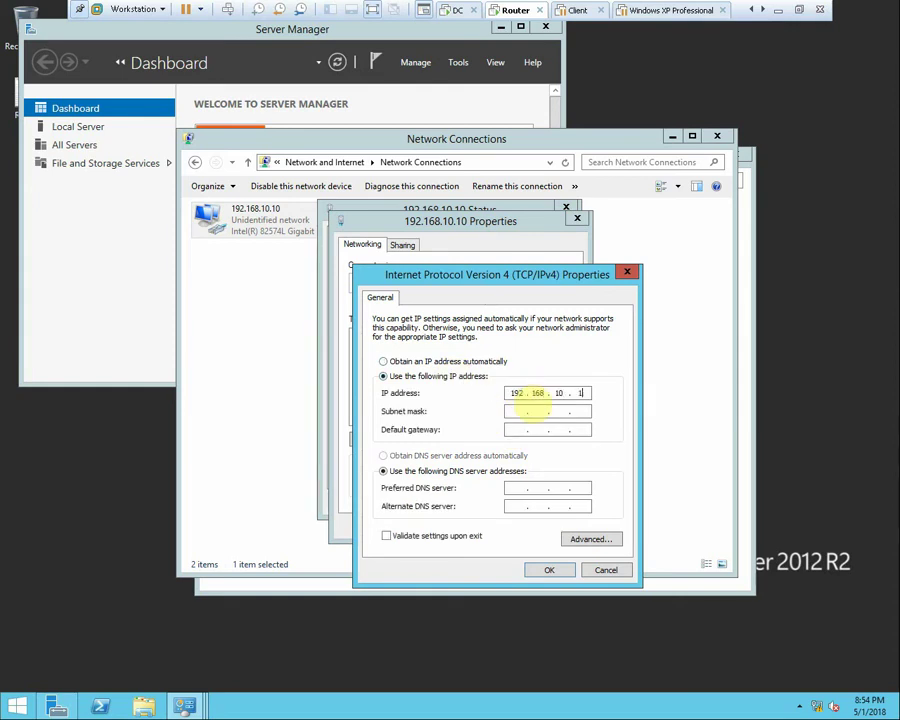
click(524, 417)
click(518, 489)
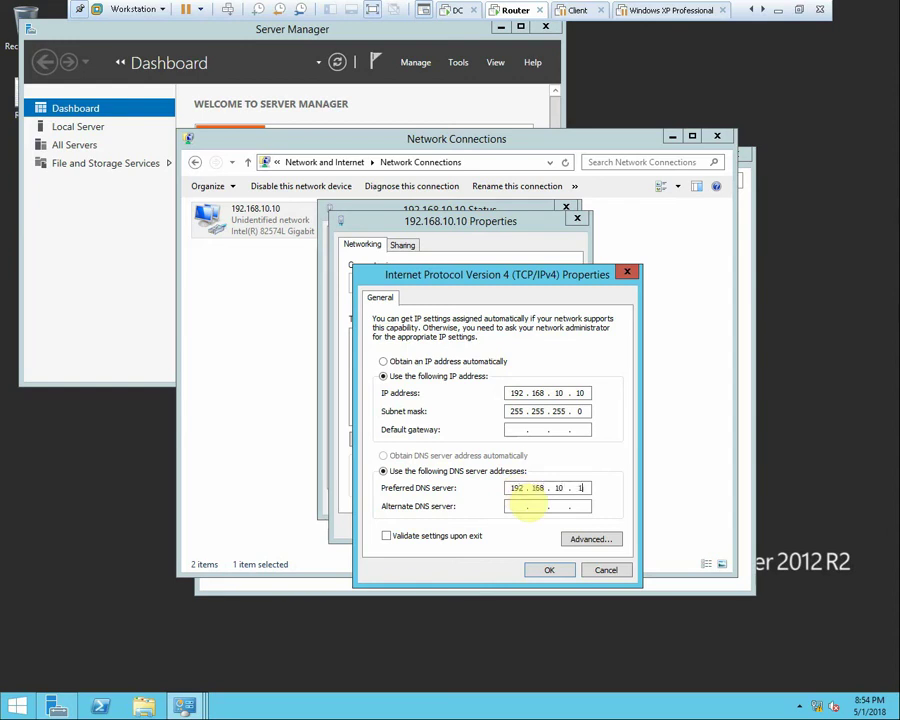
text(192.168.10.100)
click(553, 572)
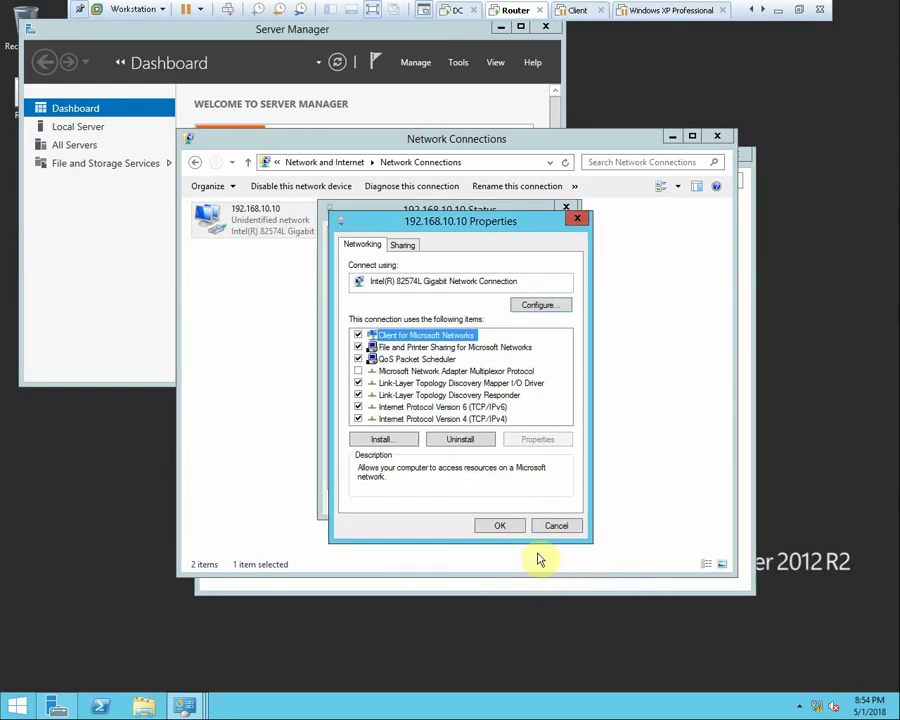
click(499, 526)
click(541, 502)
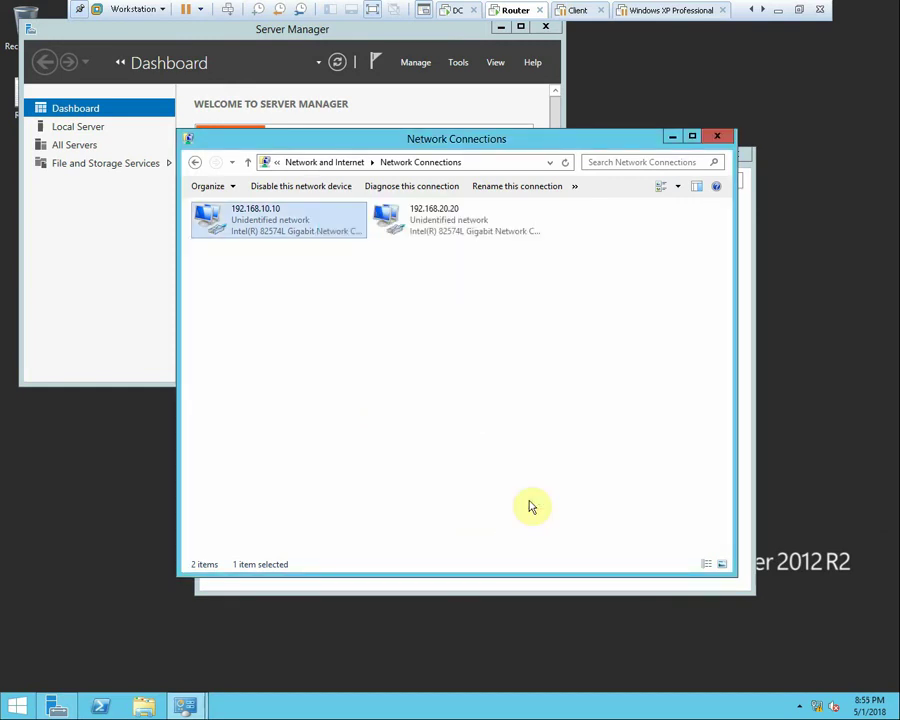
Open a Command Prompt and ping 192.168.10.100
key(super+r)
text(c)
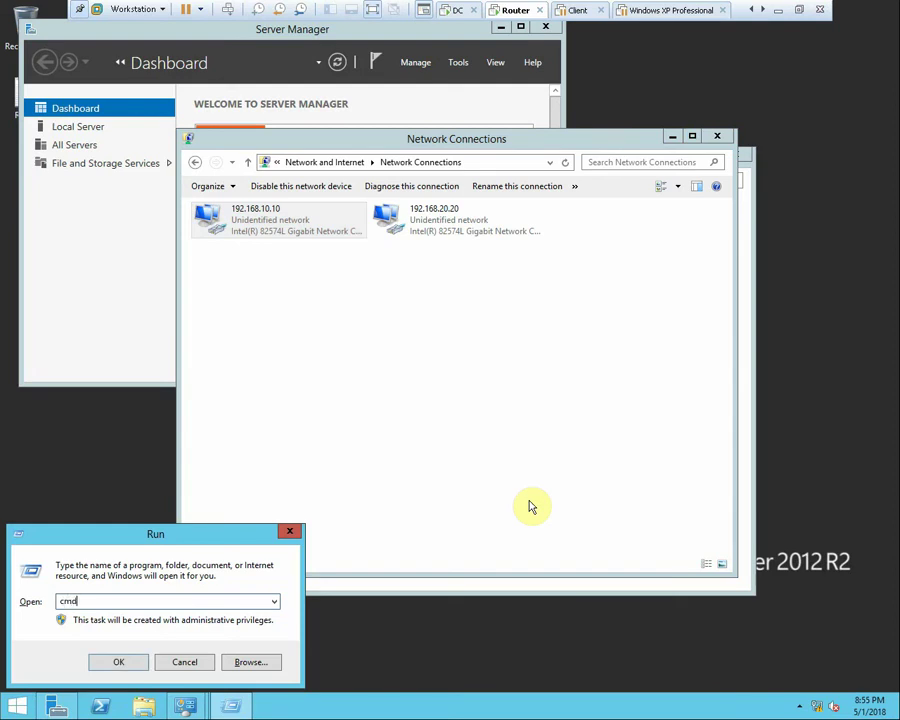
key(Return)
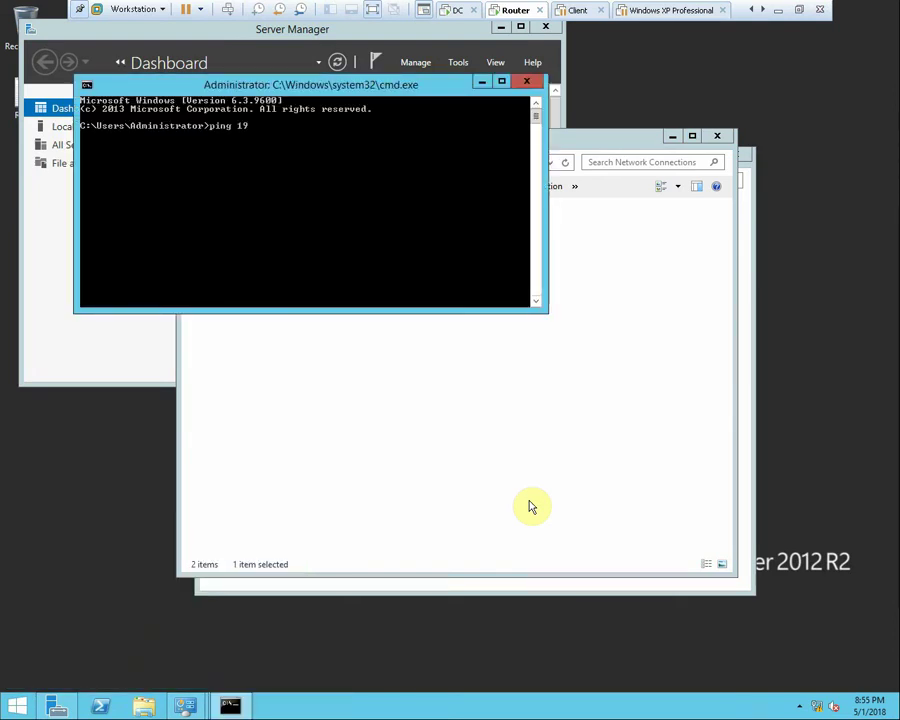
text(ping 192.168.10.100)
key(Return)
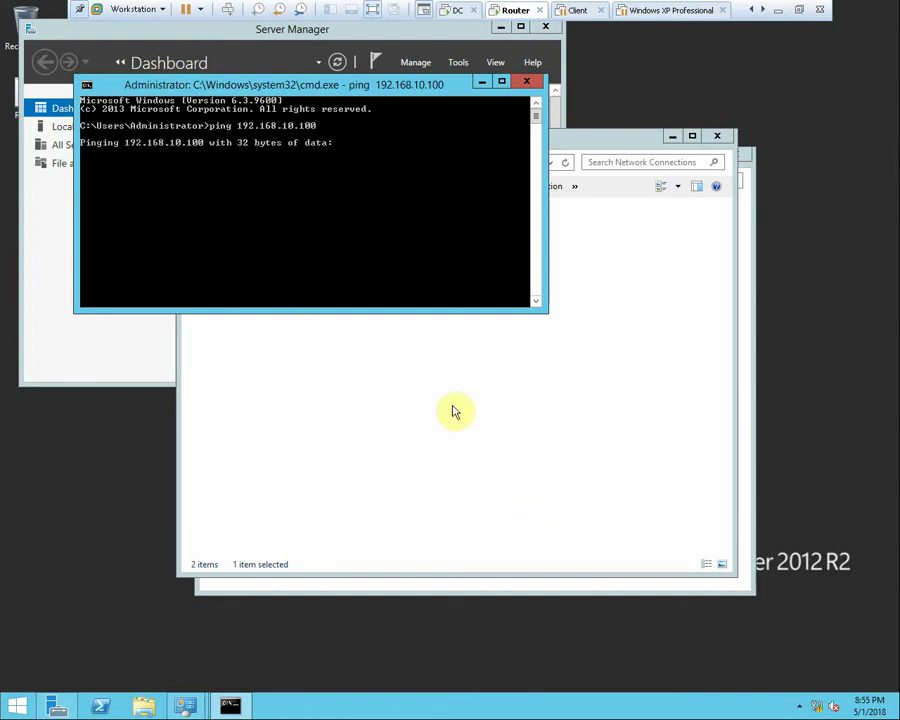
Go back up to Network and Internet and open Network and Sharing Center
click(440, 415)
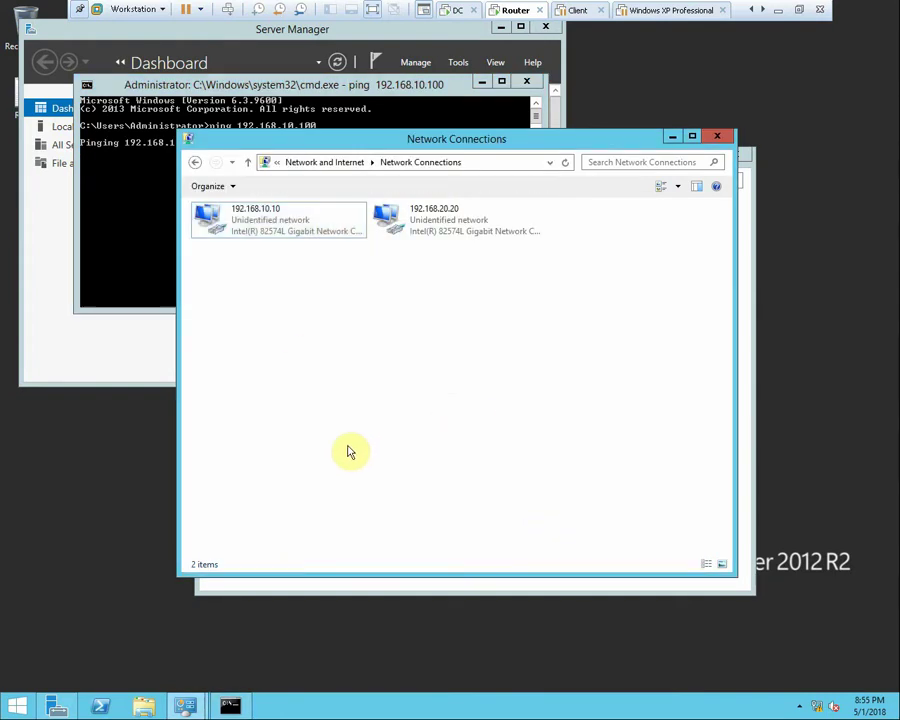
click(250, 163)
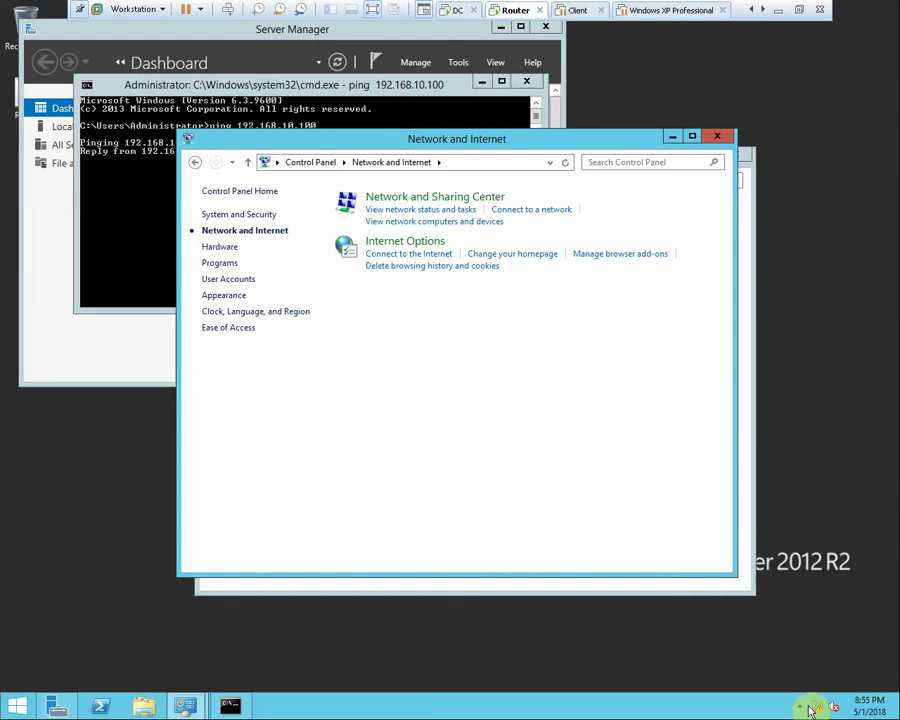
click(394, 199)
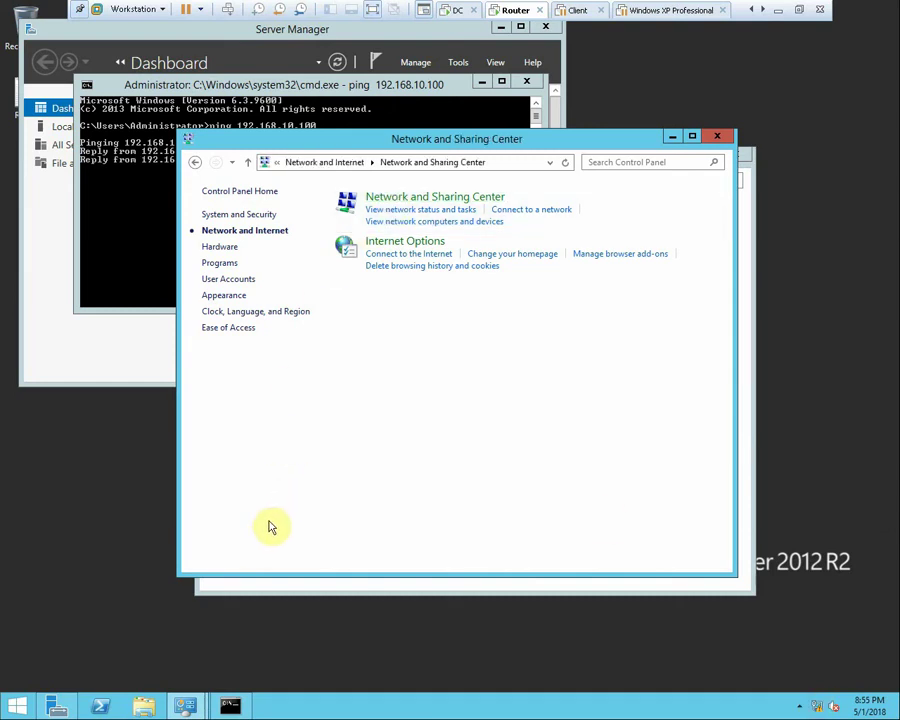
Turn off Windows Firewall for both private and public networks
click(236, 553)
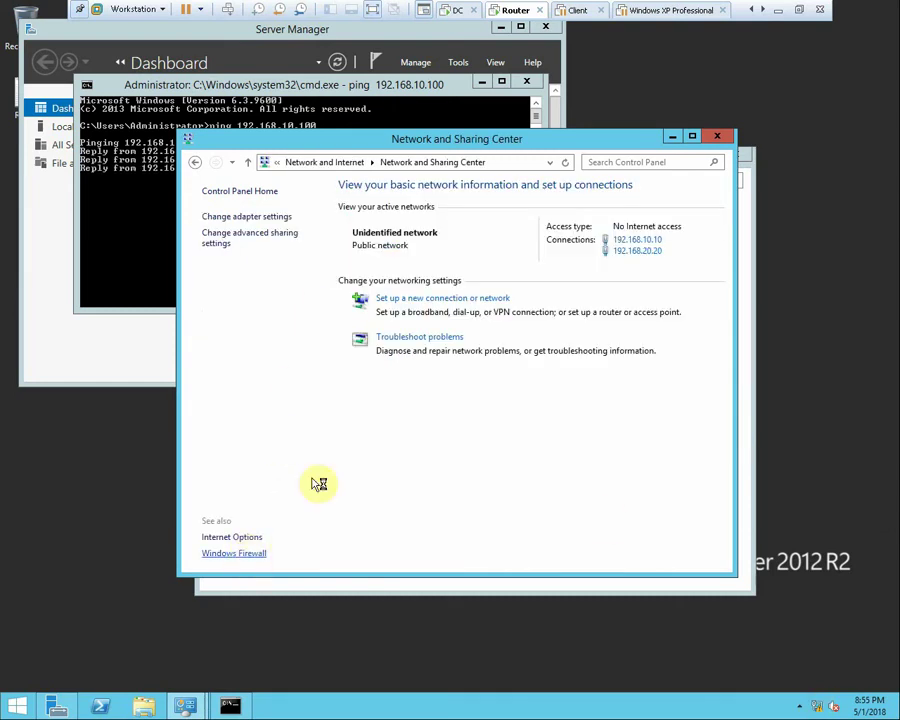
click(290, 260)
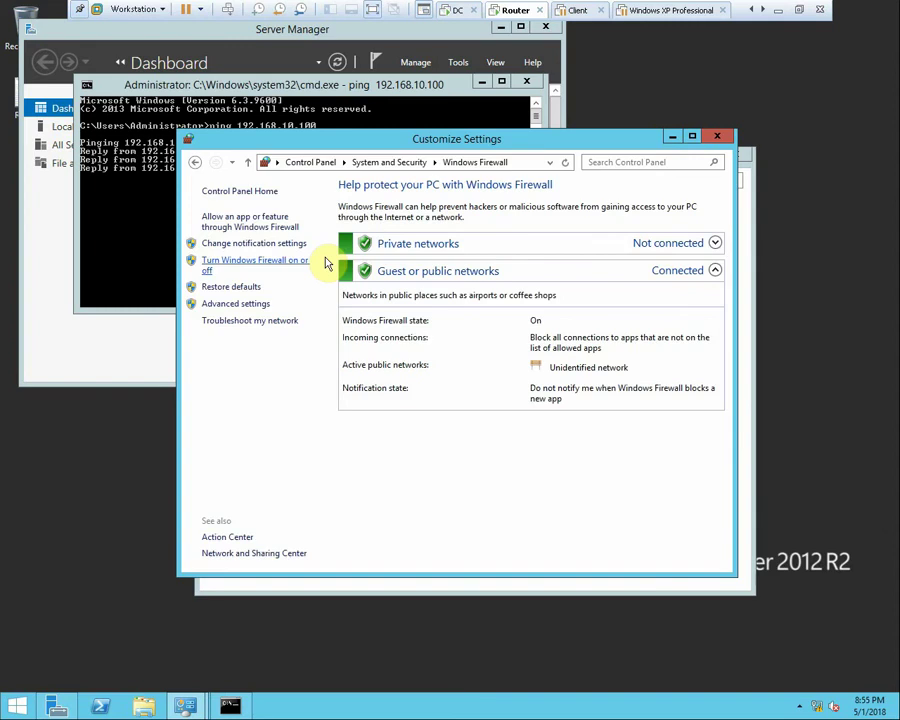
drag(270, 140, 428, 137)
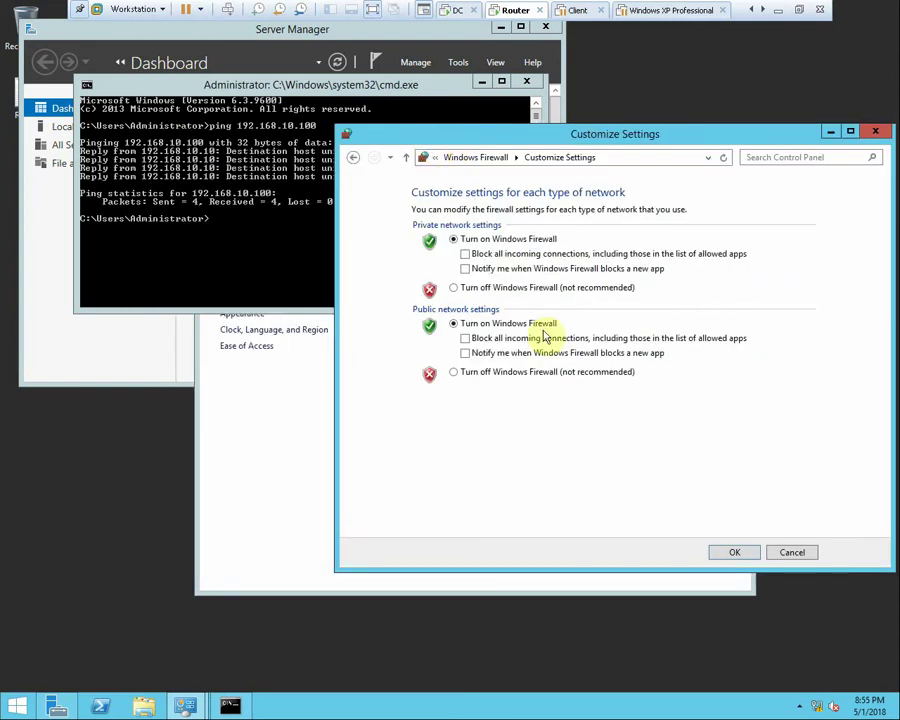
click(526, 289)
click(506, 373)
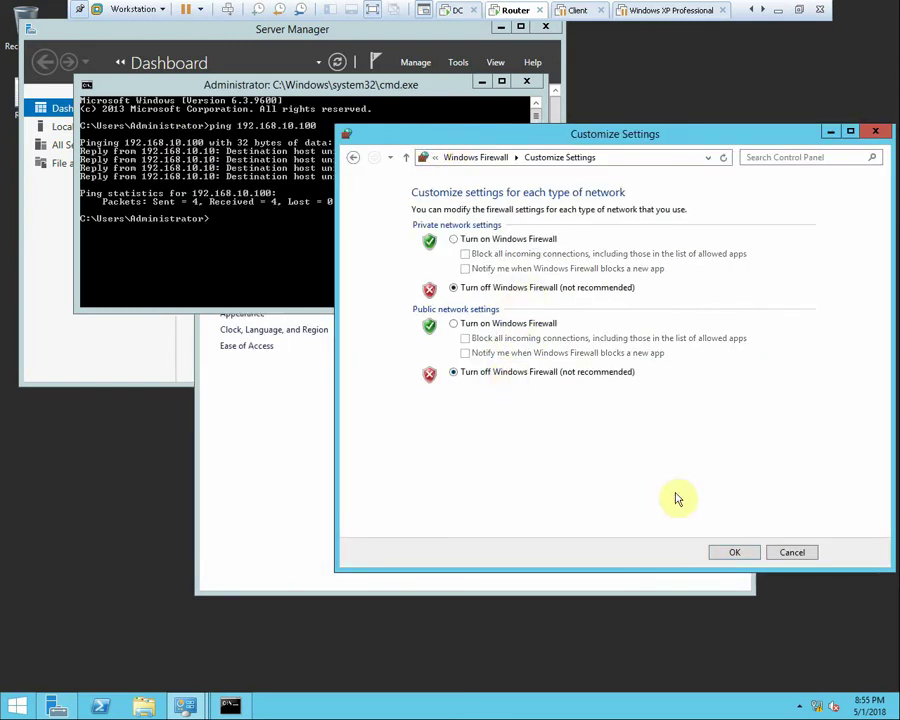
click(734, 552)
Rerun the ping to 192.168.10.100 in the Command Prompt
click(256, 271)
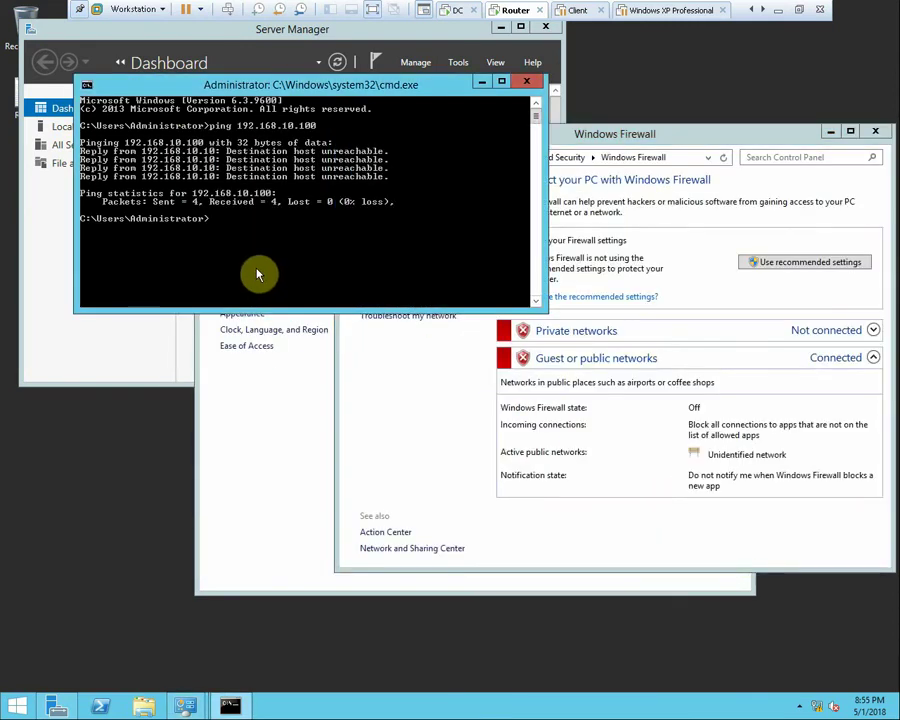
key(Up)
key(Return)
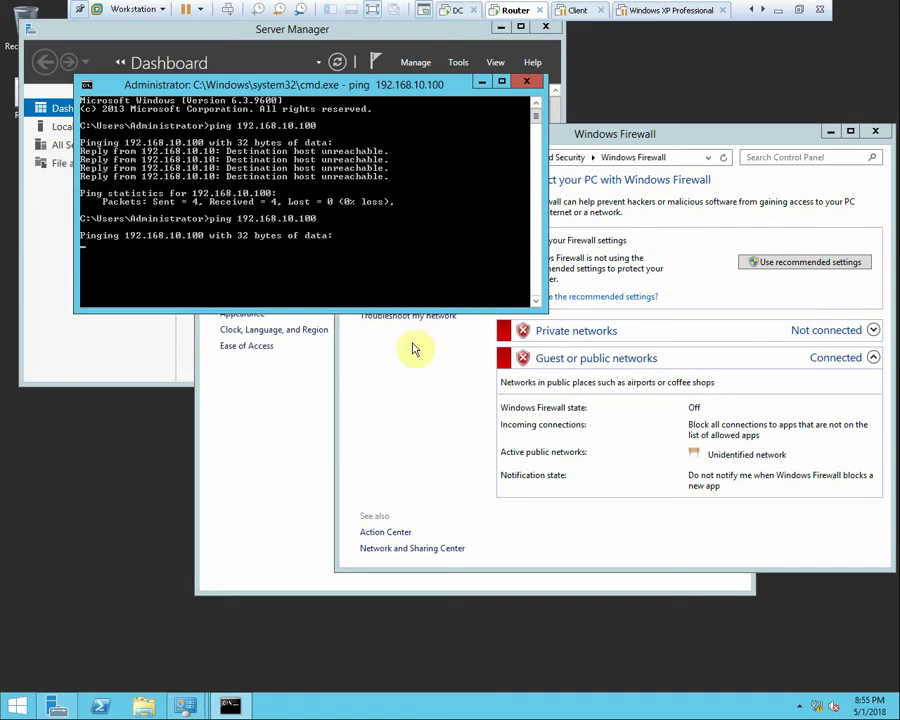
click(466, 438)
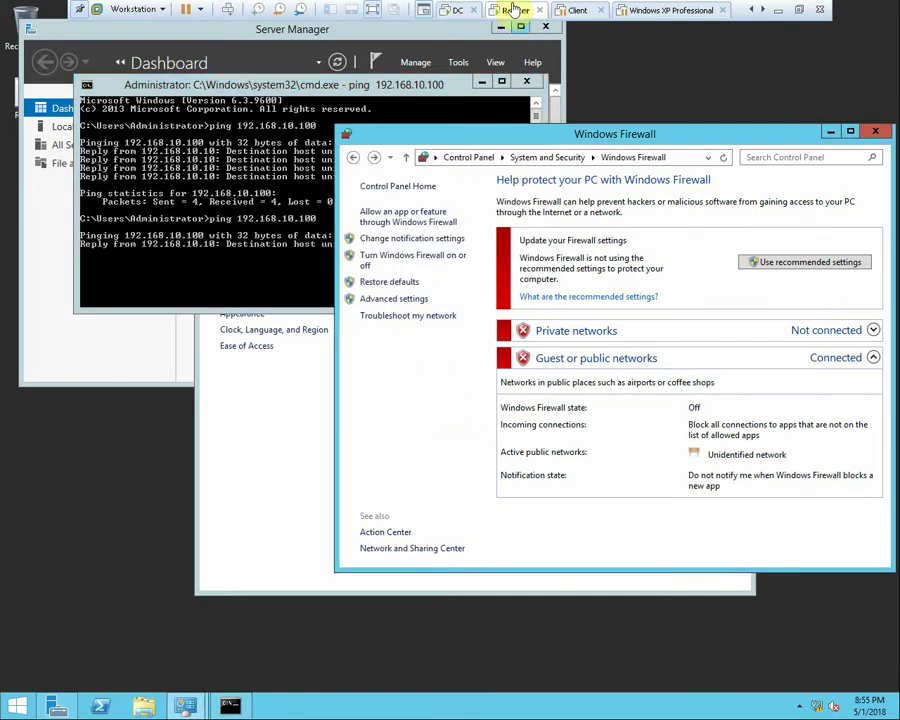
Switch to the DC VM and check its Ethernet0 connection status
click(442, 11)
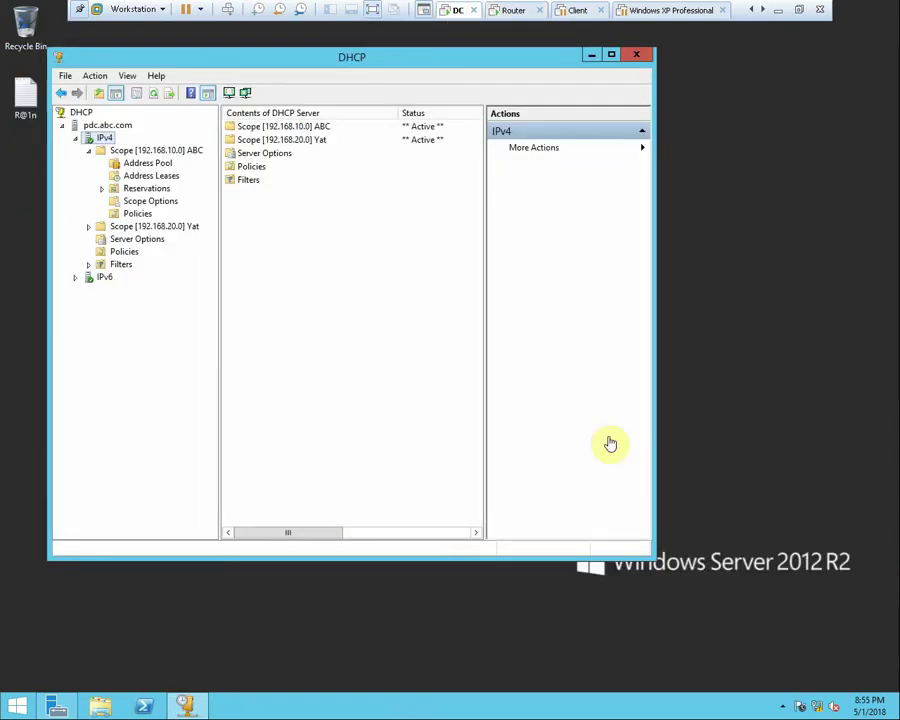
right_click(811, 706)
click(790, 687)
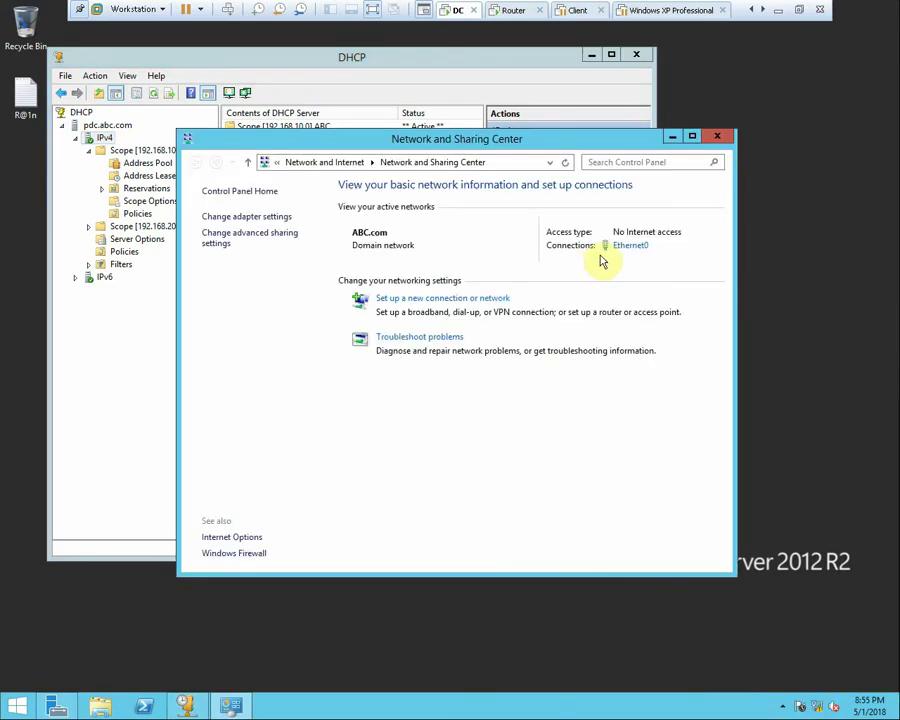
click(626, 245)
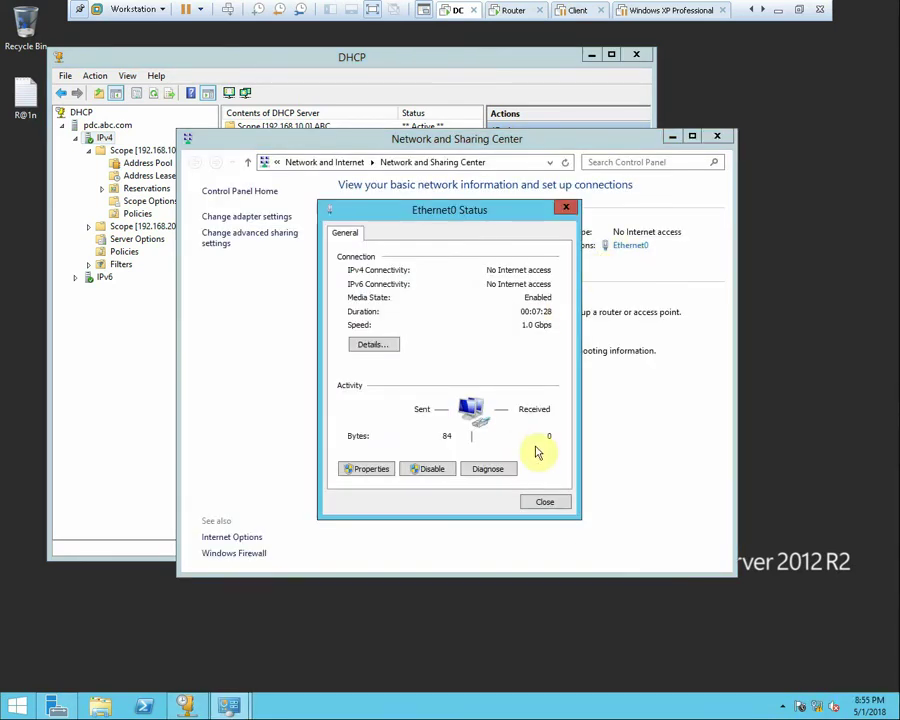
click(556, 502)
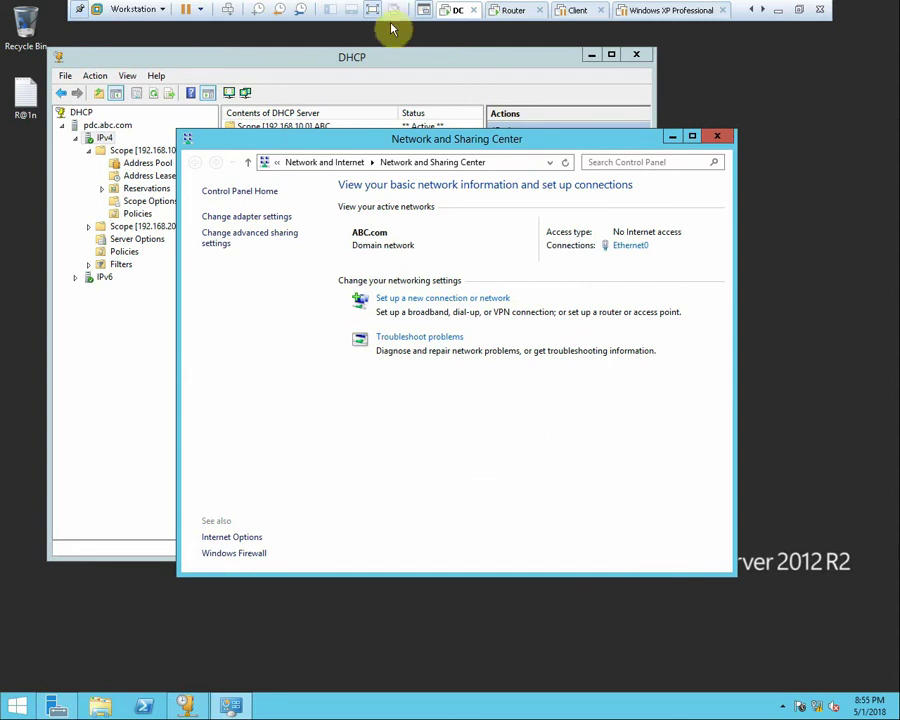
Add a second network adapter to the DC set to Host-only, and save
right_click(452, 12)
click(496, 199)
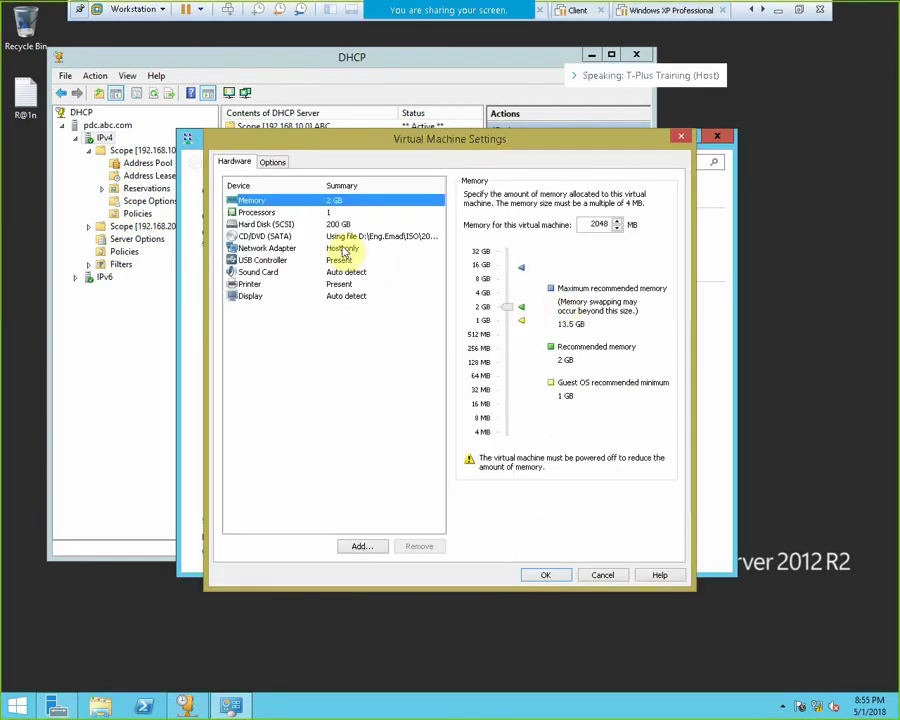
click(360, 548)
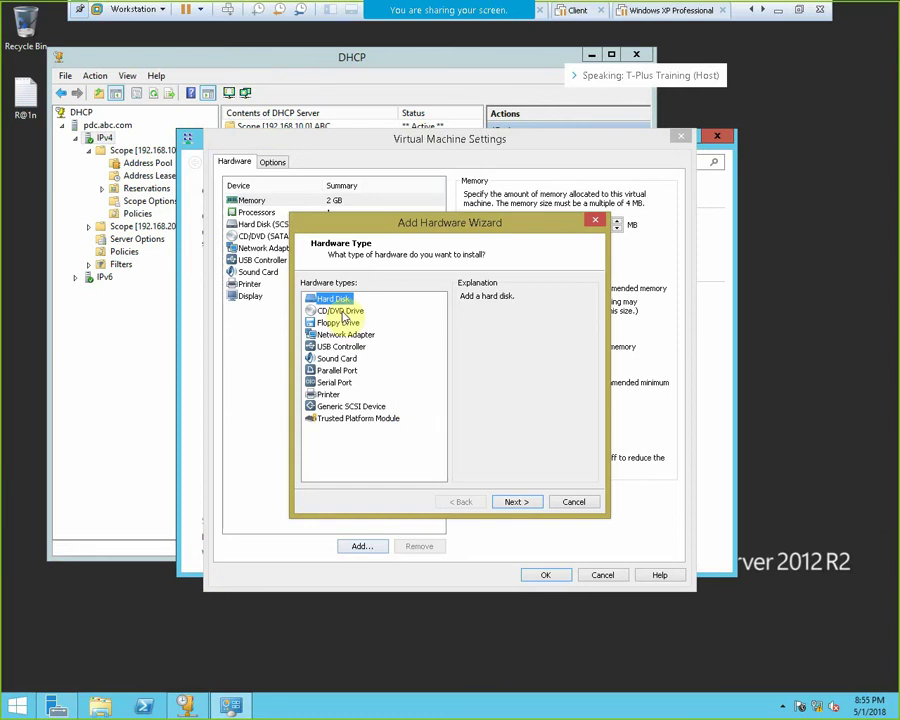
click(346, 334)
click(516, 505)
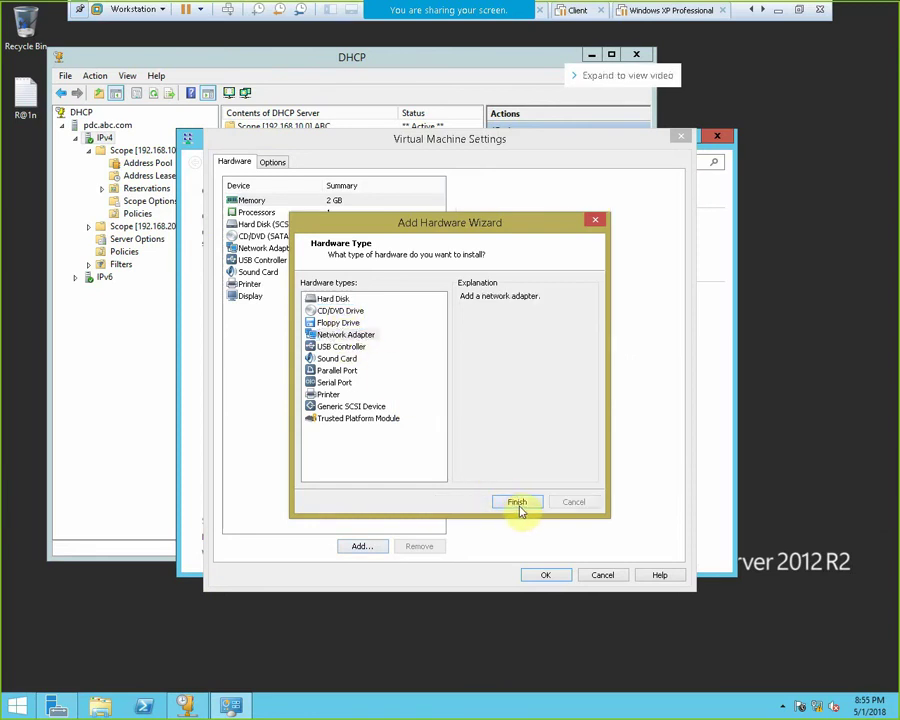
click(489, 298)
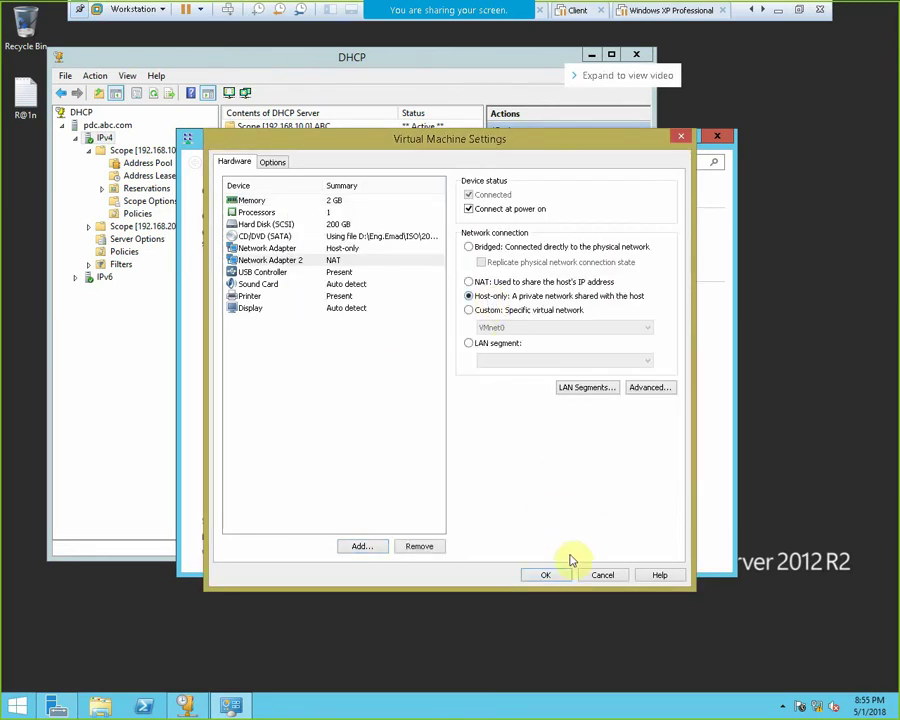
click(562, 578)
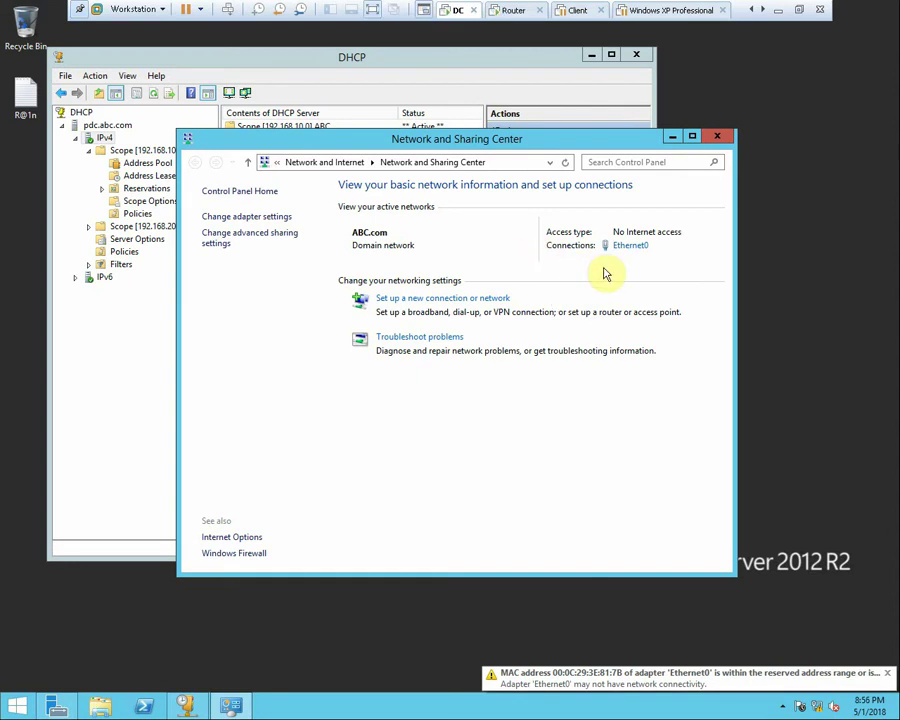
Refresh the DC's Network Connections list until Ethernet1 appears
click(272, 219)
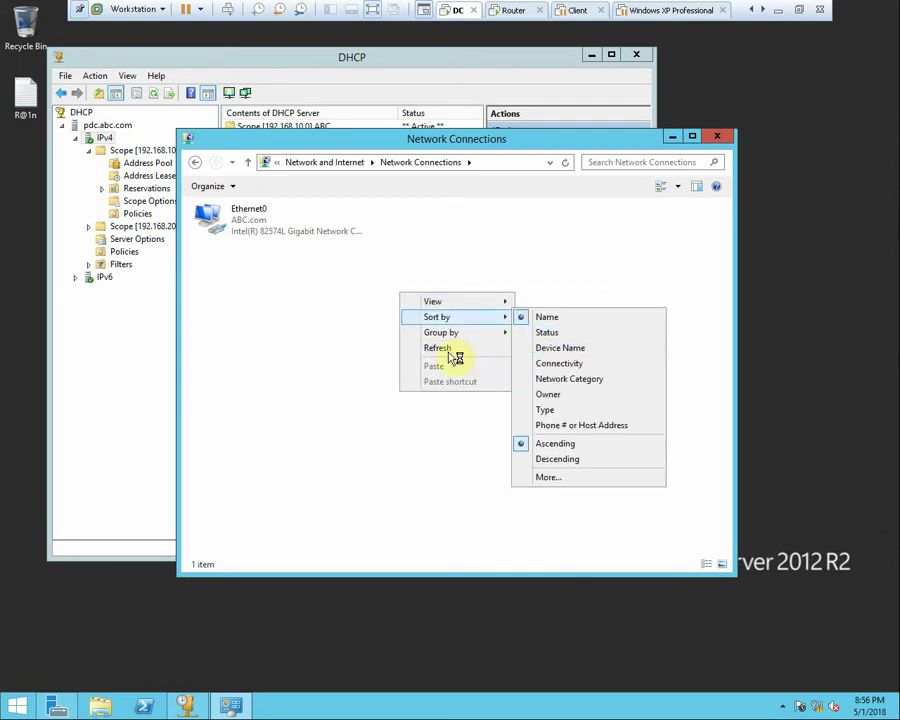
click(448, 350)
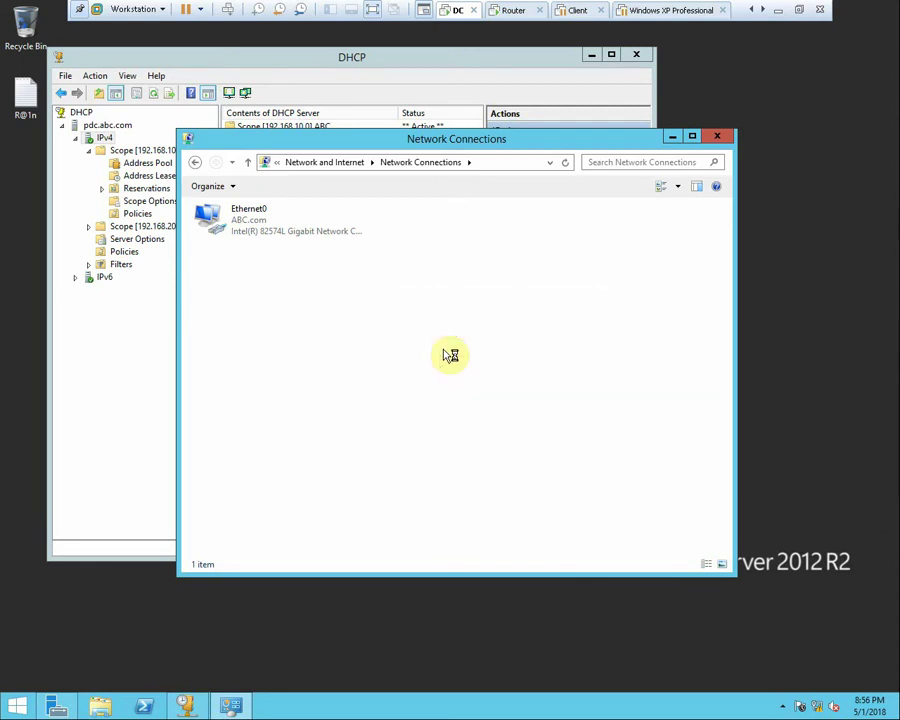
click(790, 708)
right_click(548, 438)
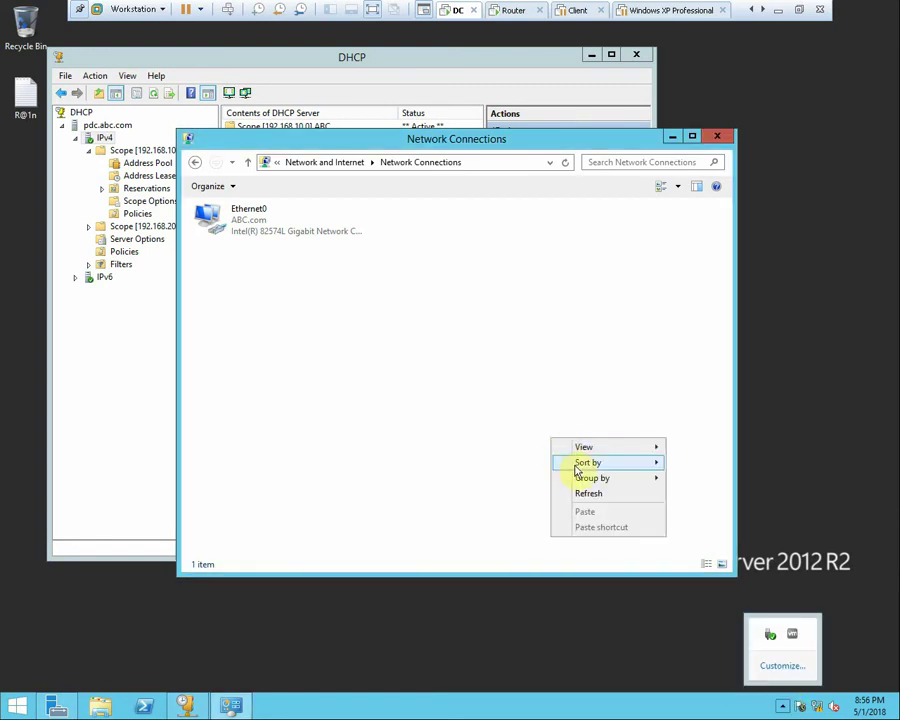
click(588, 493)
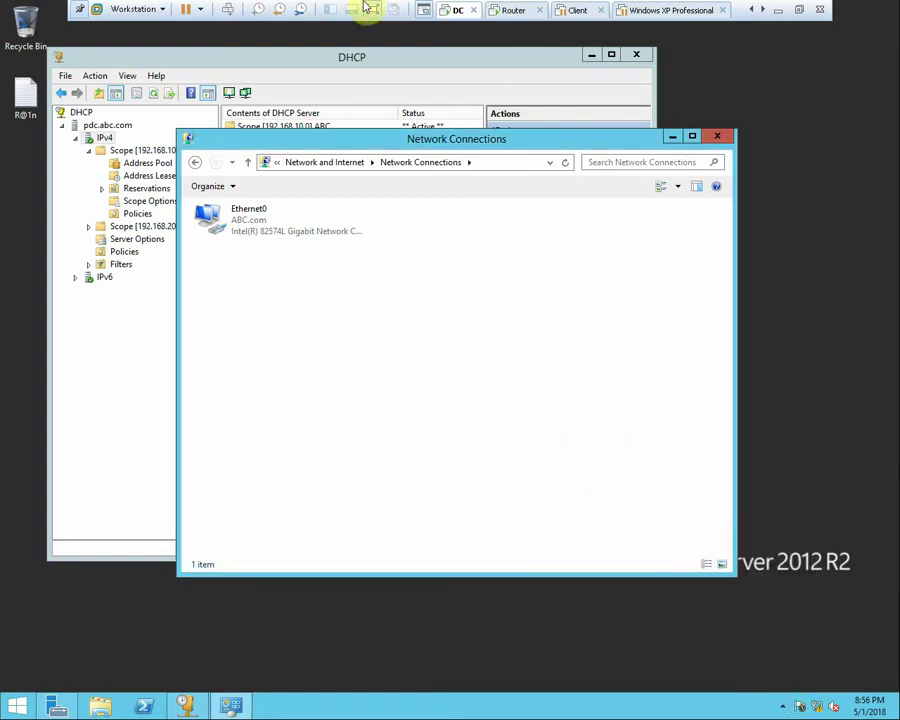
Confirm in the DC VM settings that Network Adapter 2 is Host-only
right_click(446, 20)
click(484, 201)
right_click(443, 12)
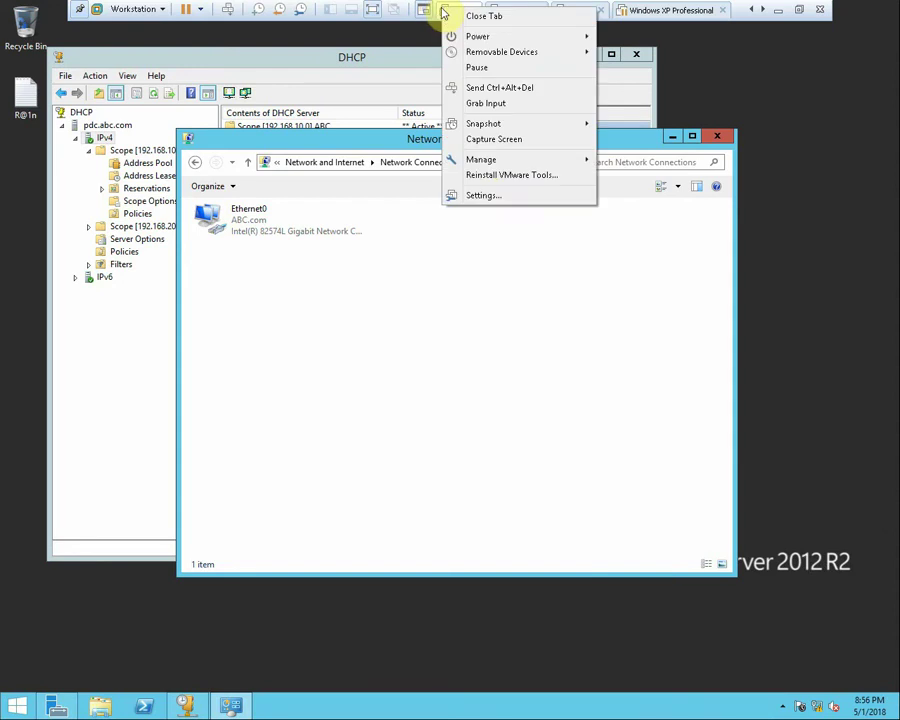
click(483, 195)
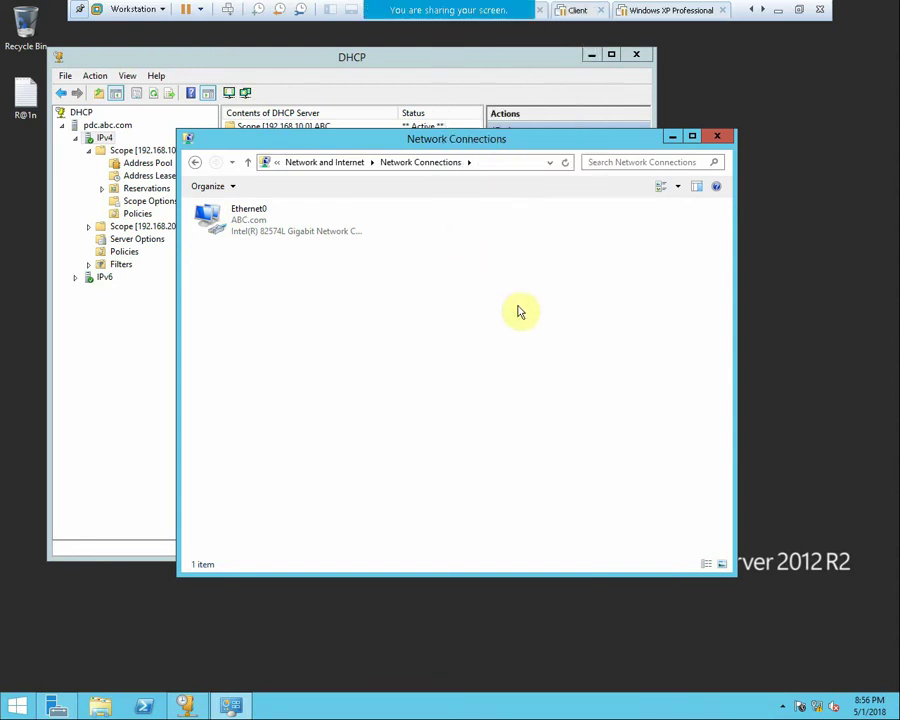
click(356, 262)
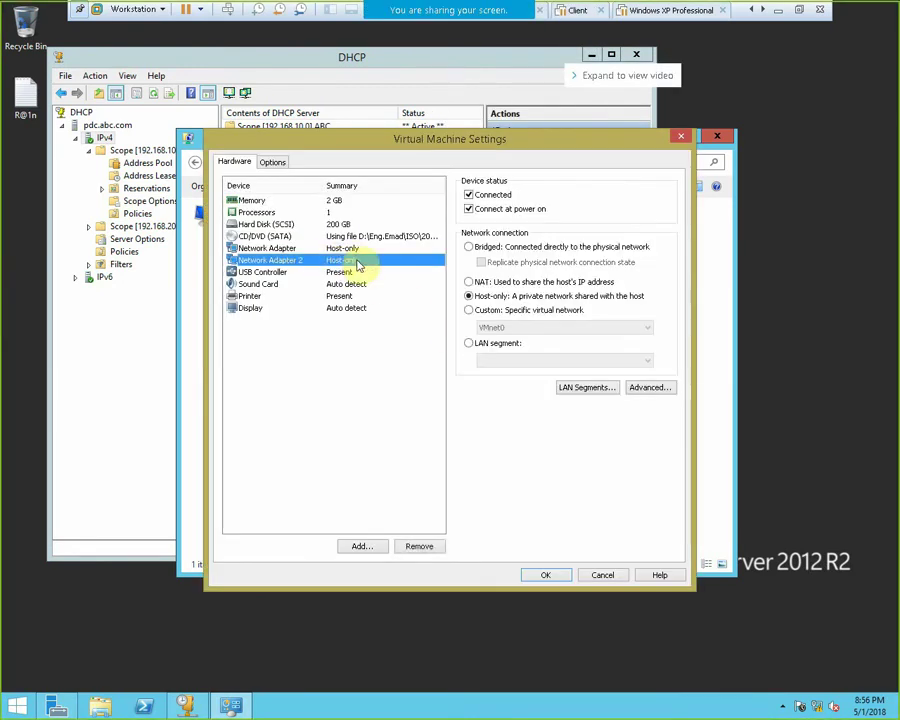
click(546, 575)
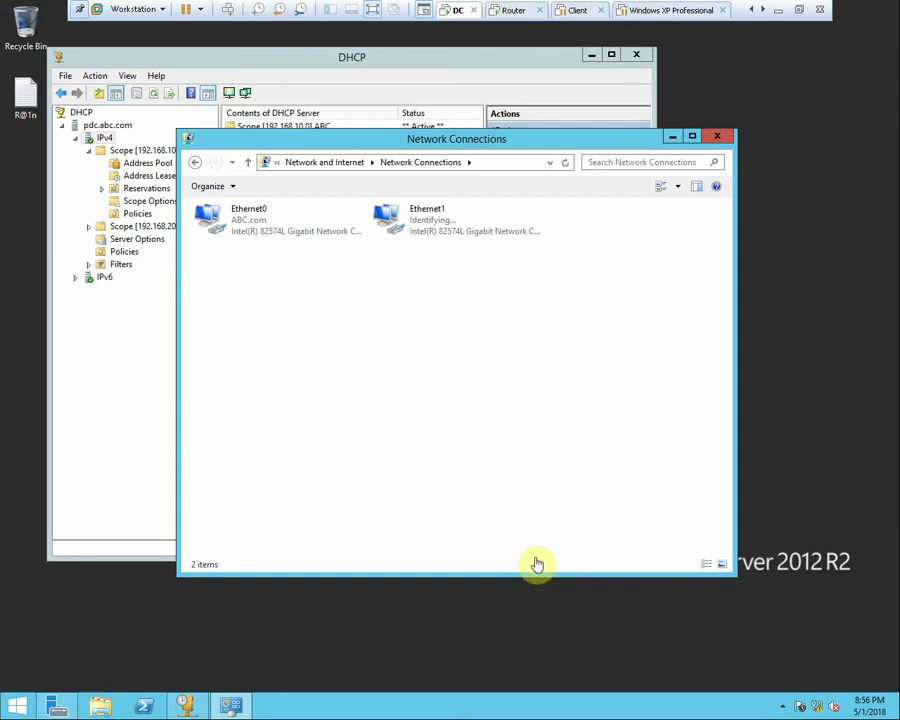
Set Ethernet1's IPv4 to 192.168.10.200, mask 255.255.255.0, DNS 192.168.10.200
right_click(418, 222)
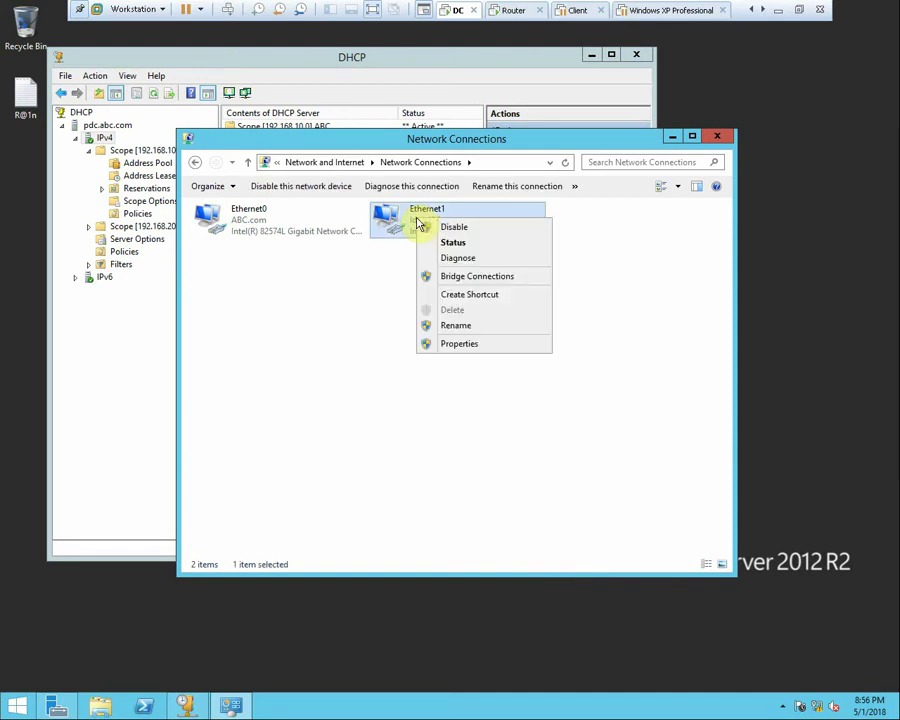
click(479, 345)
double_click(328, 397)
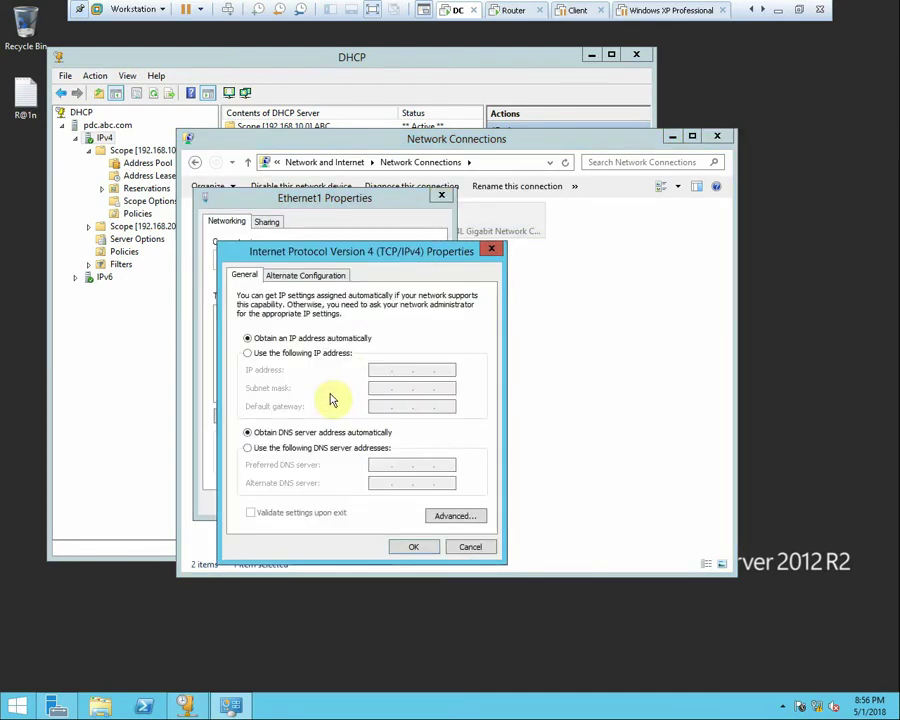
click(270, 353)
click(386, 371)
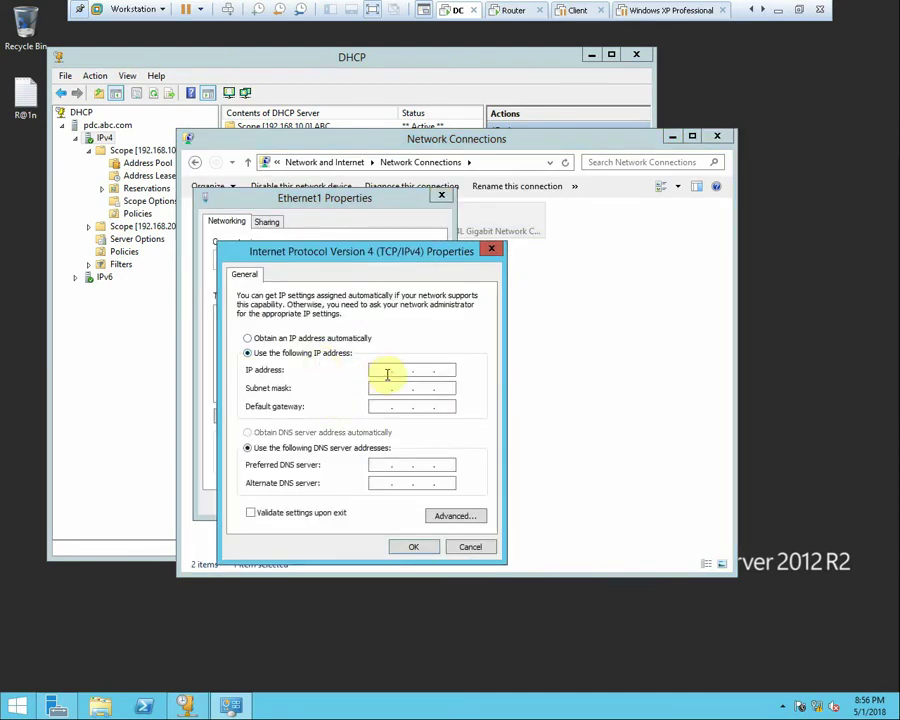
text(192 . 168 . 10 . 200)
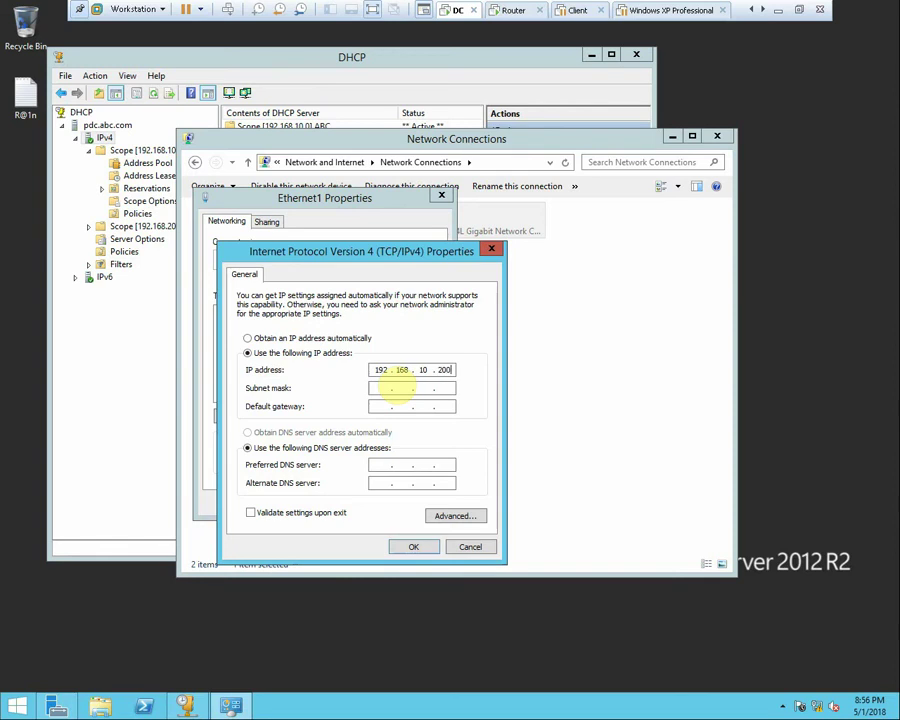
key(Tab)
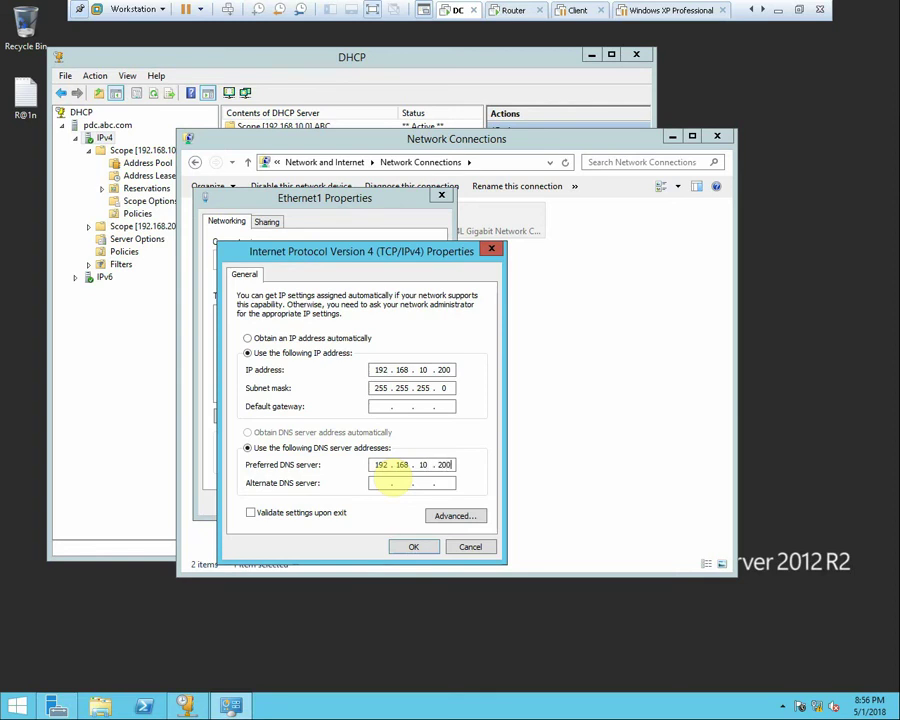
click(428, 546)
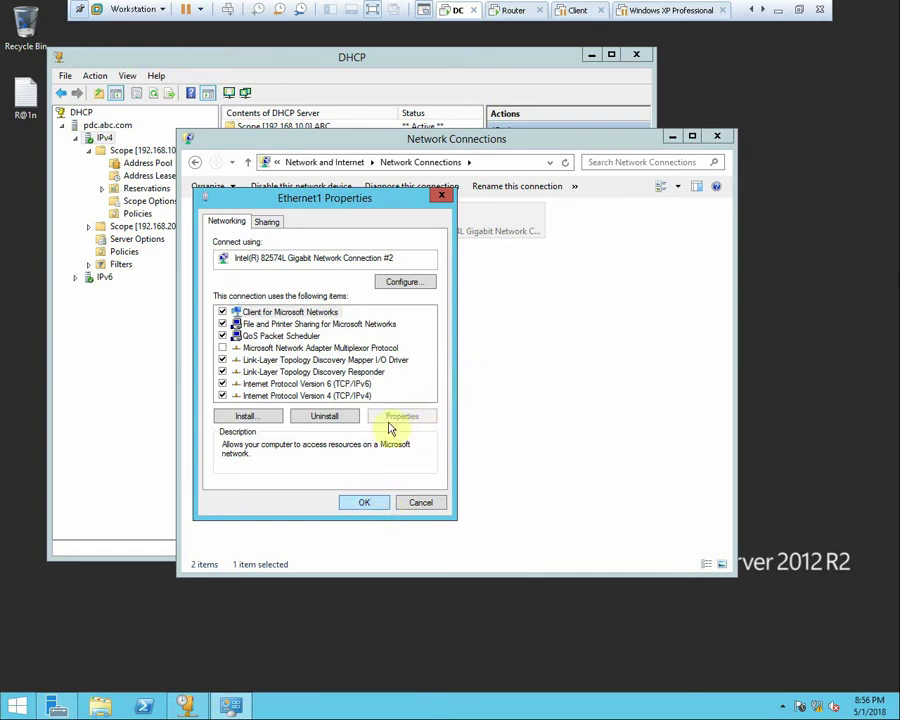
key(Escape)
click(250, 215)
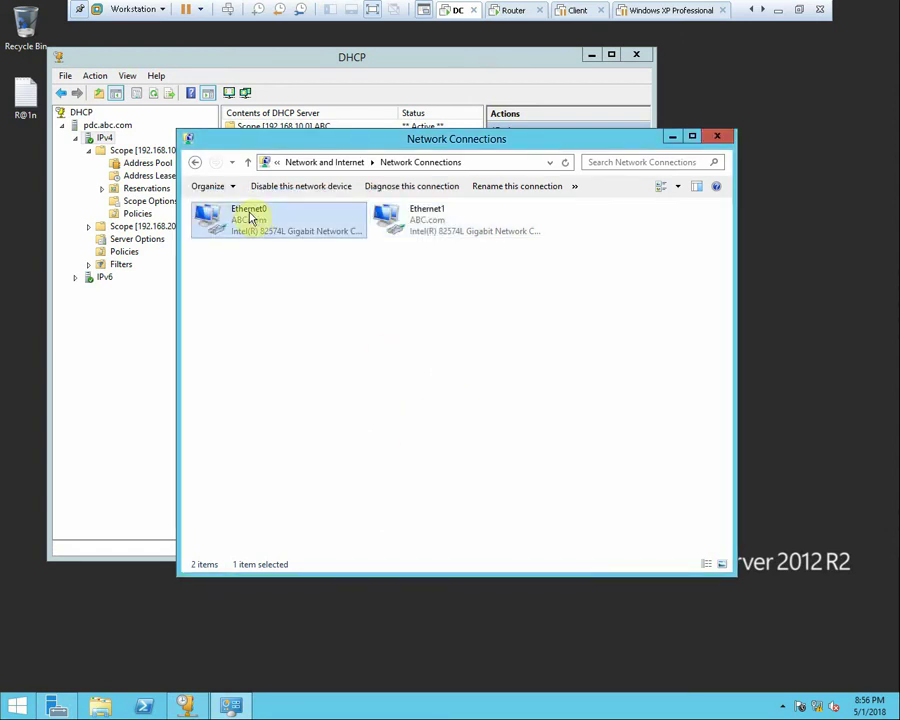
Disable Ethernet0 and remove the DC's first network adapter in VM settings
right_click(250, 218)
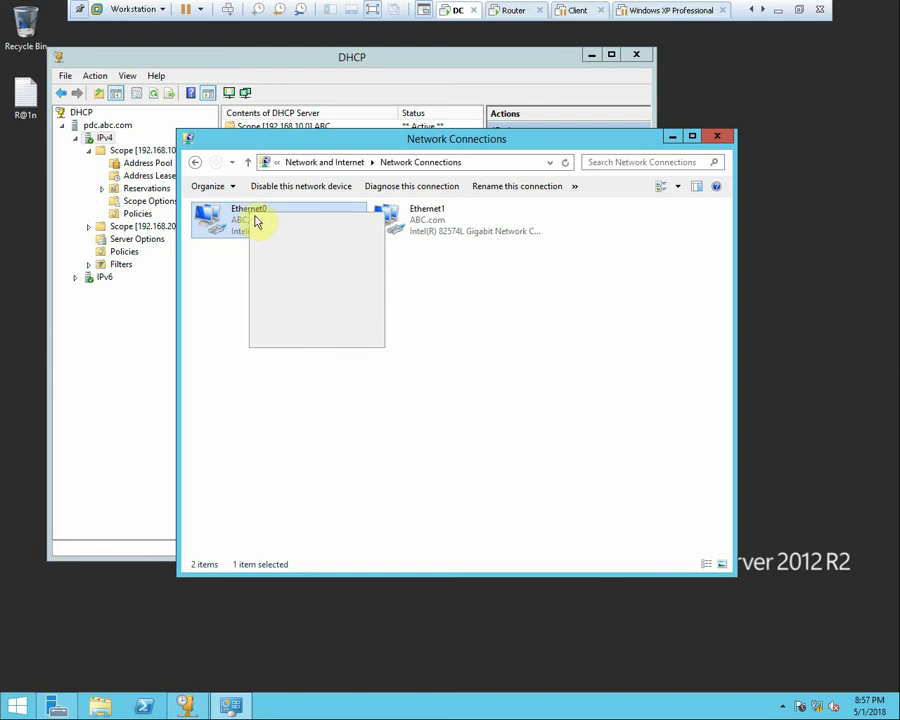
key(Escape)
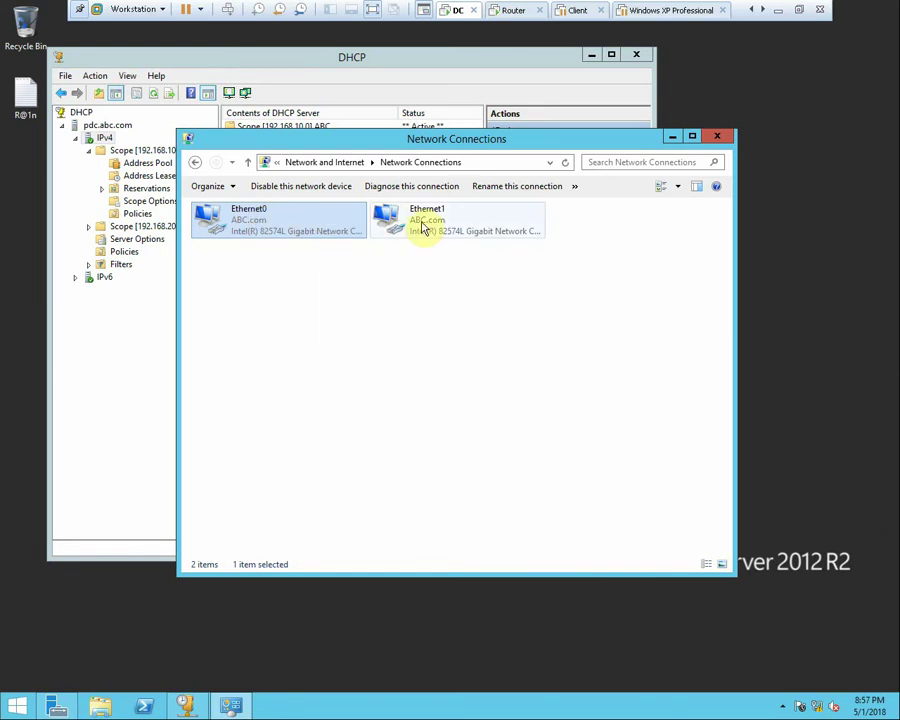
right_click(448, 12)
click(489, 201)
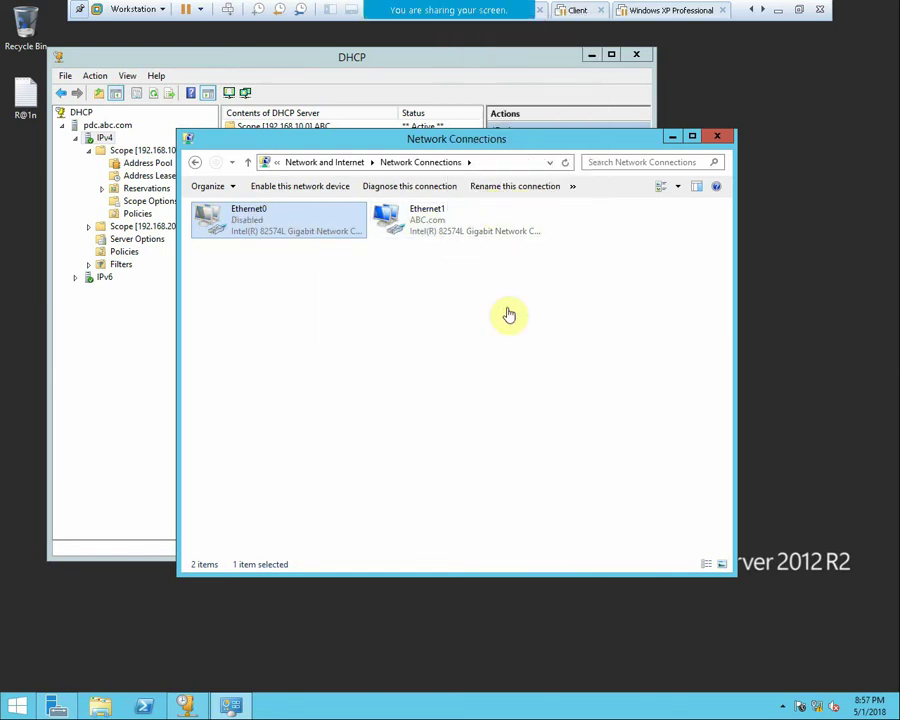
click(350, 248)
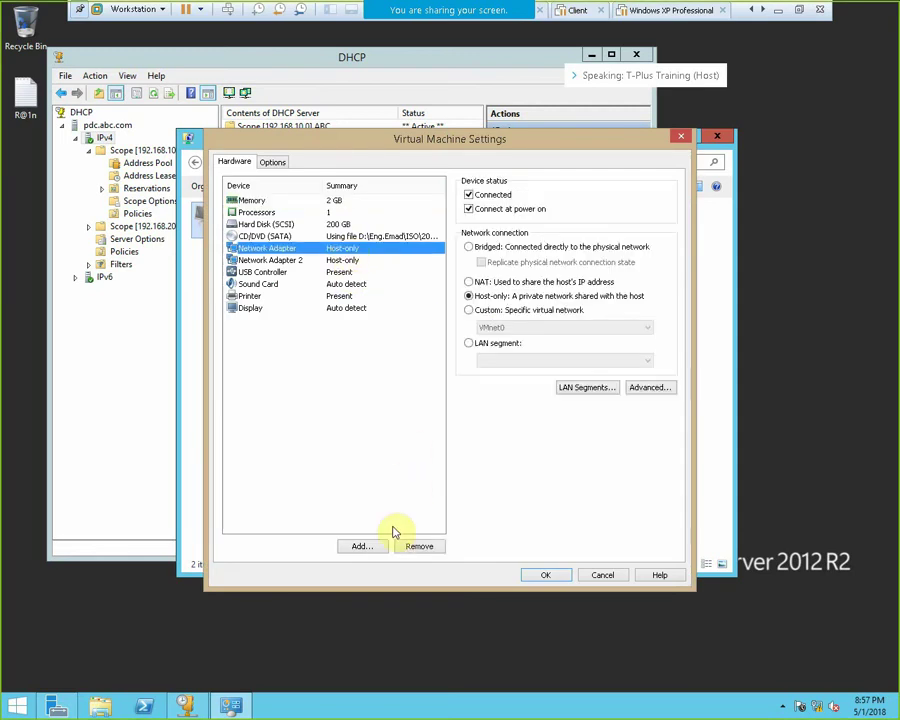
click(419, 547)
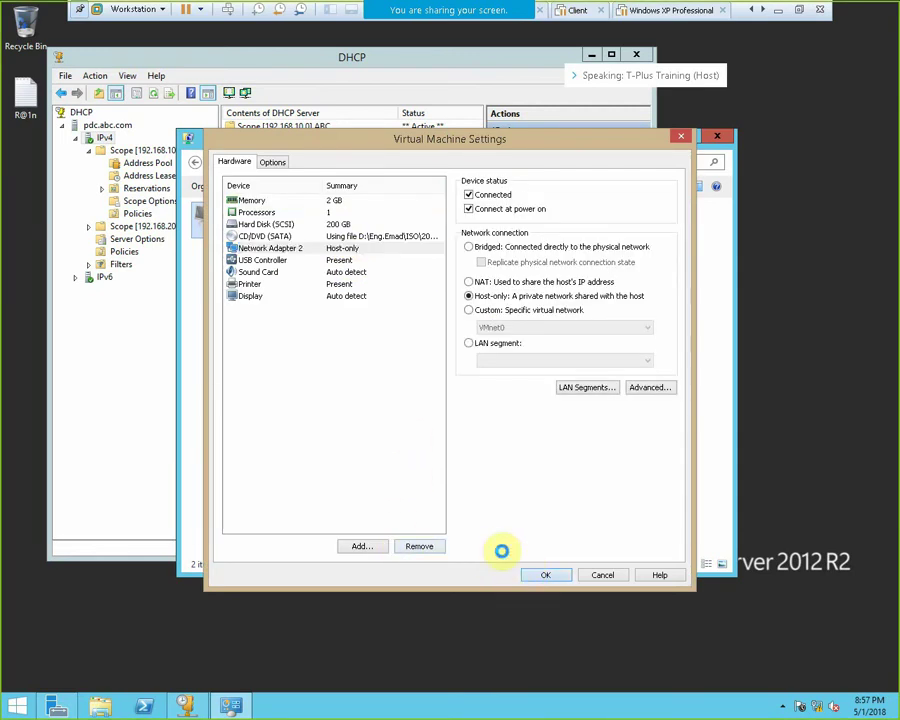
key(Return)
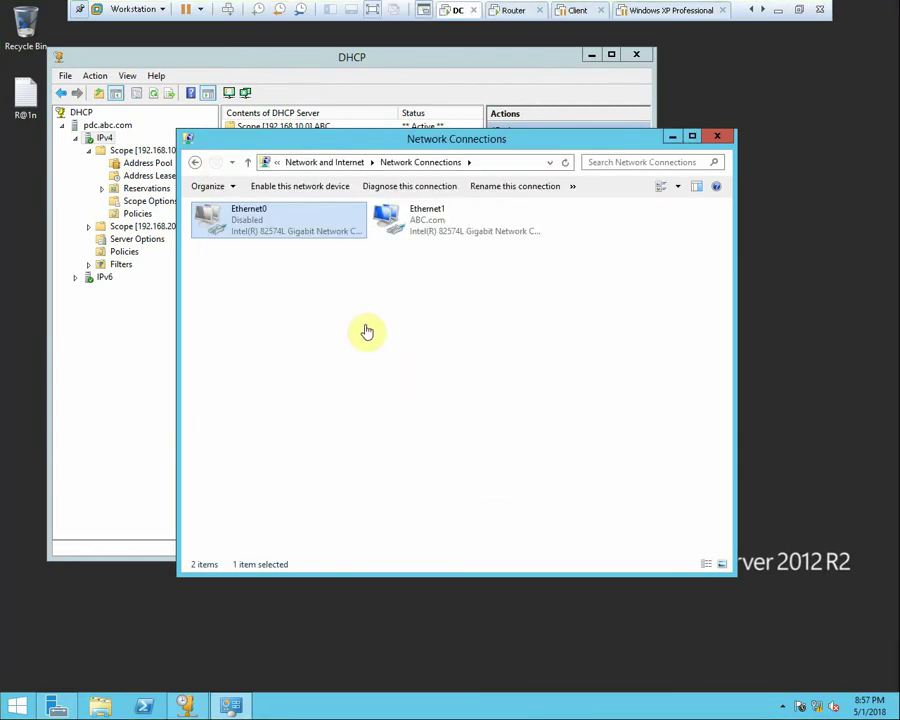
Refresh the connections list and open Ethernet1's properties
right_click(367, 330)
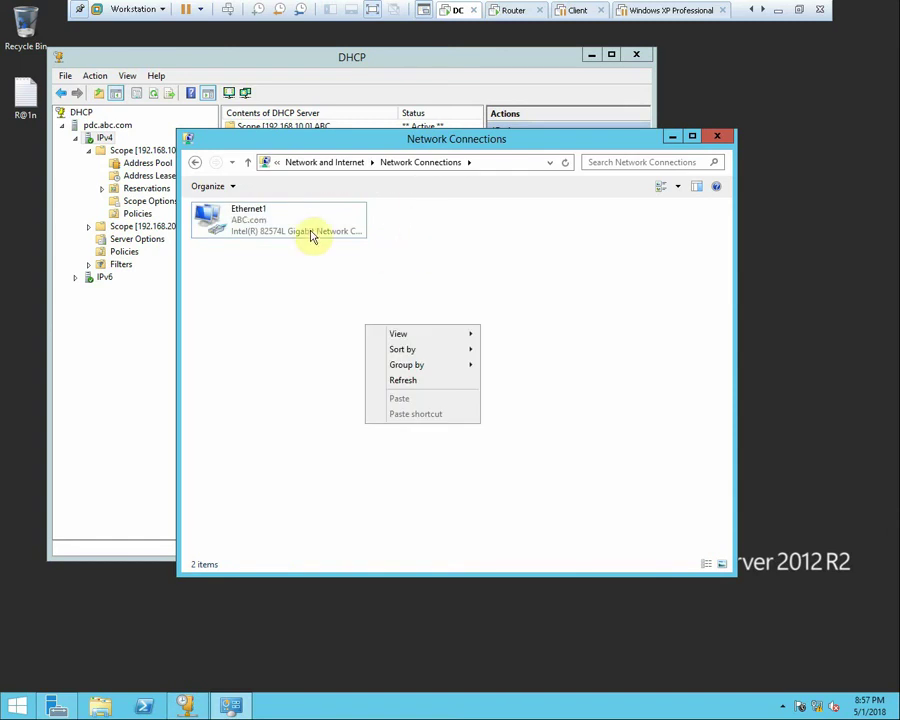
click(250, 222)
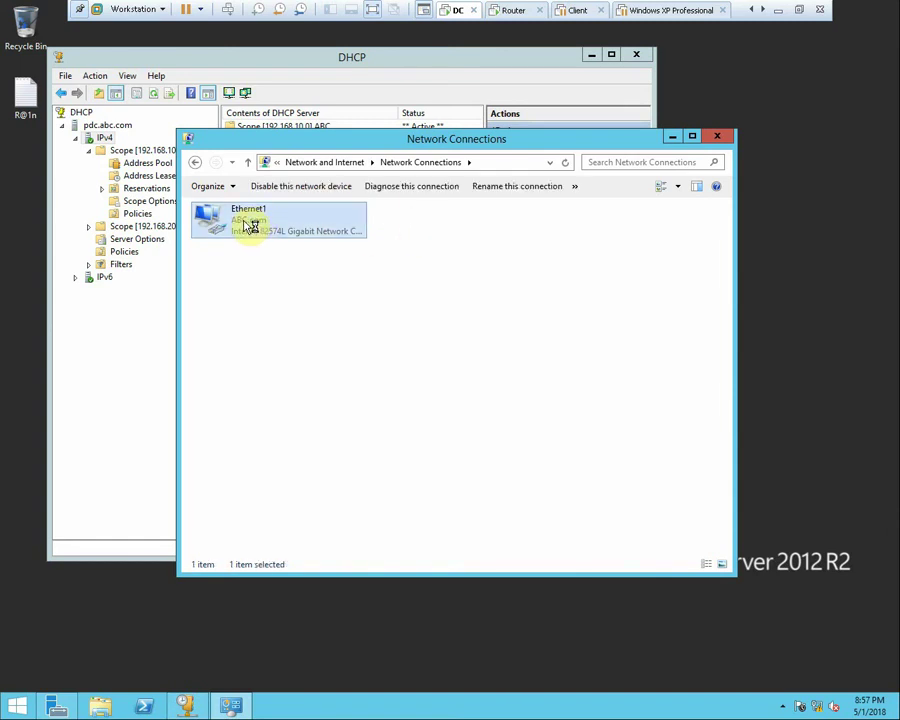
right_click(250, 224)
click(307, 347)
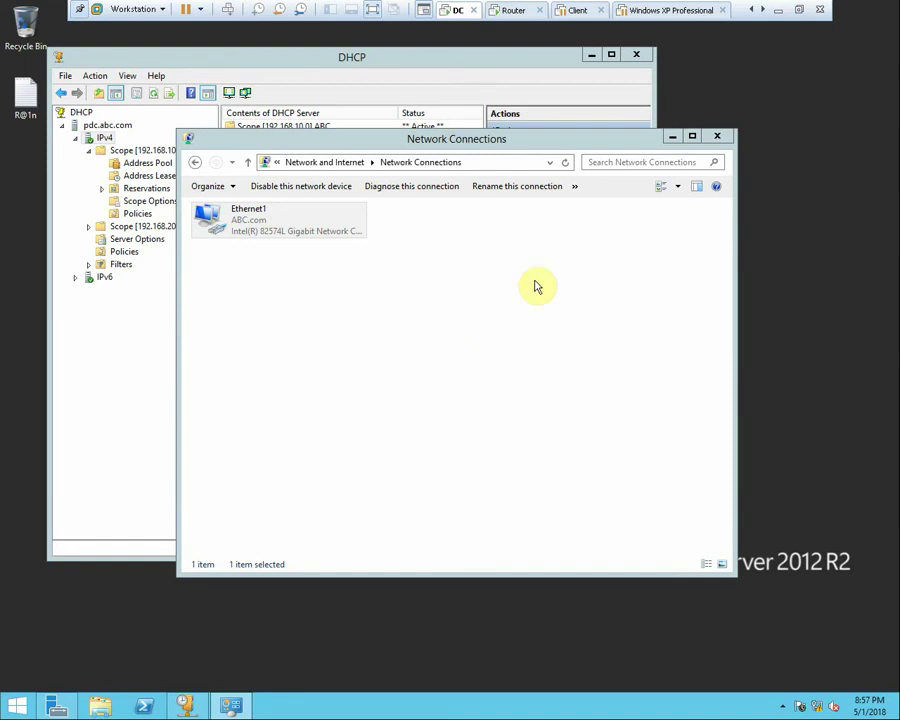
right_click(801, 277)
click(810, 310)
Change Ethernet1 to 192.168.10.100 with gateway and DNS, clearing the absent adapter's configuration
double_click(241, 221)
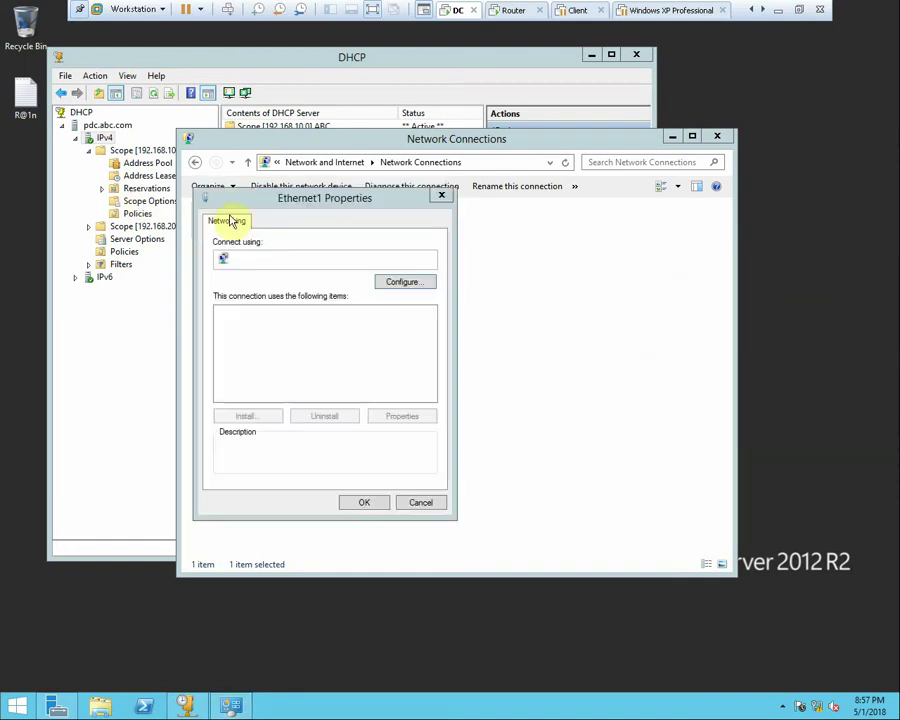
double_click(341, 396)
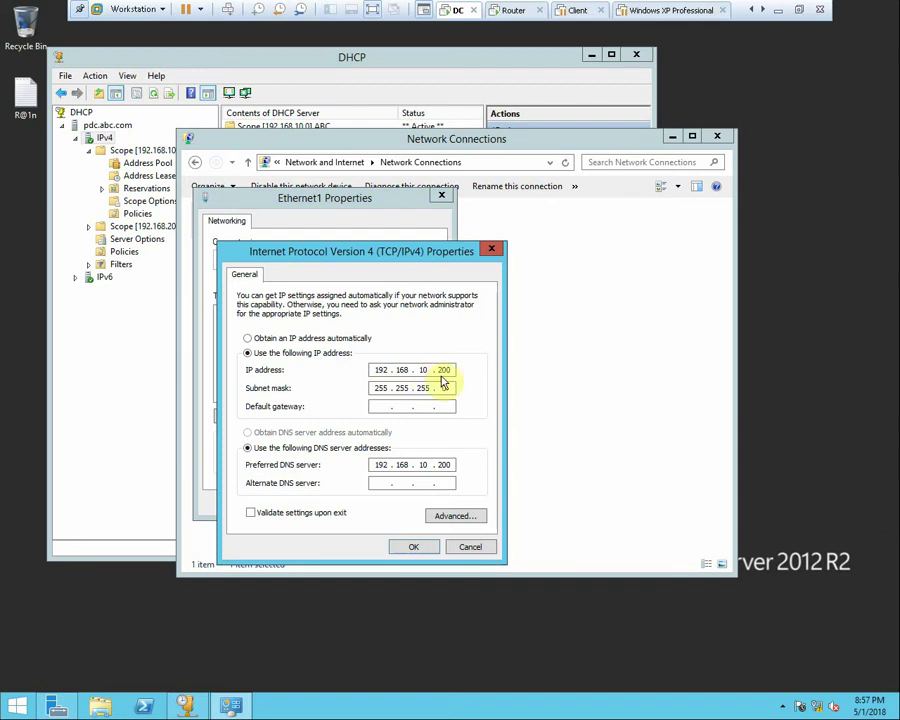
text(192 . 168 . 10 . 10)
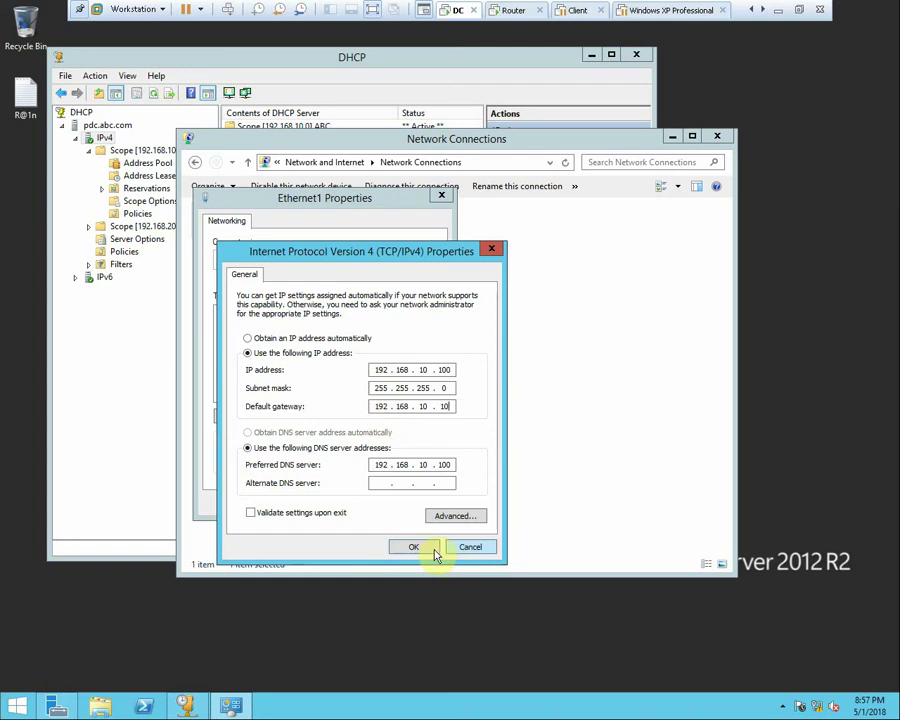
click(424, 547)
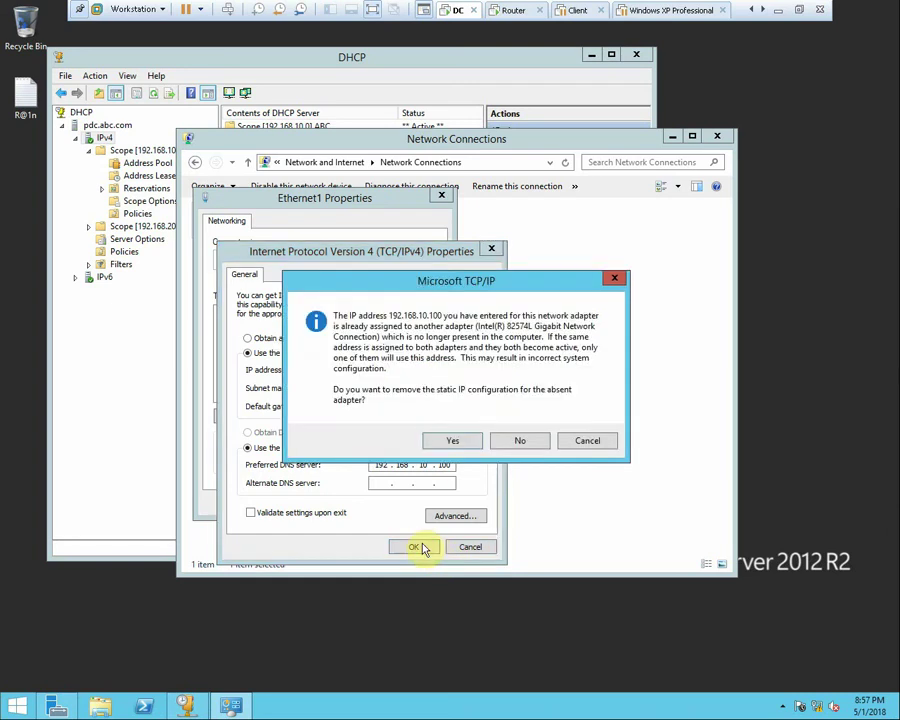
click(472, 449)
click(366, 500)
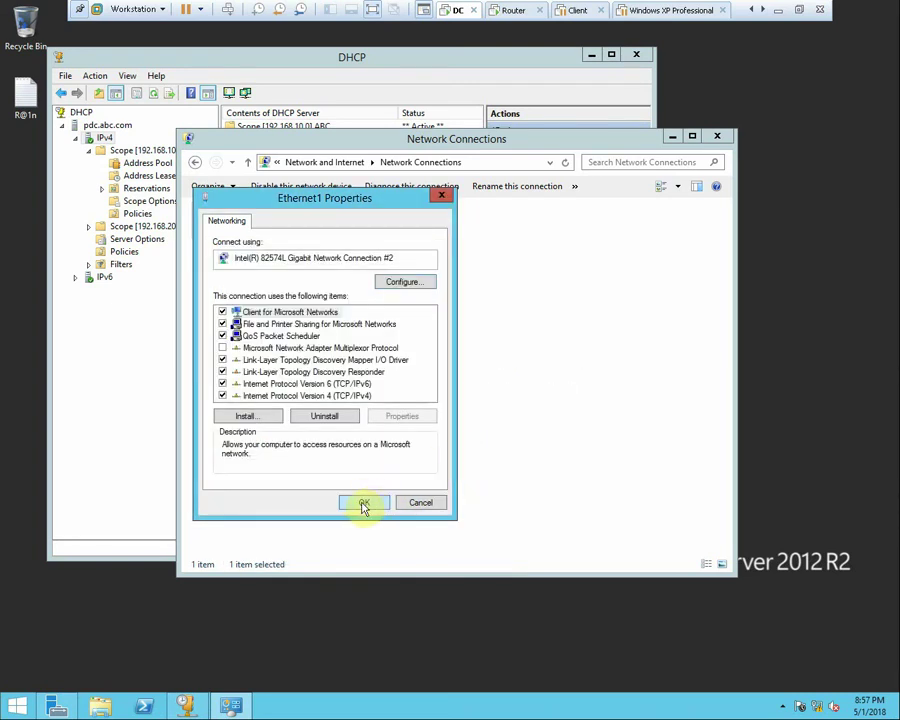
click(510, 9)
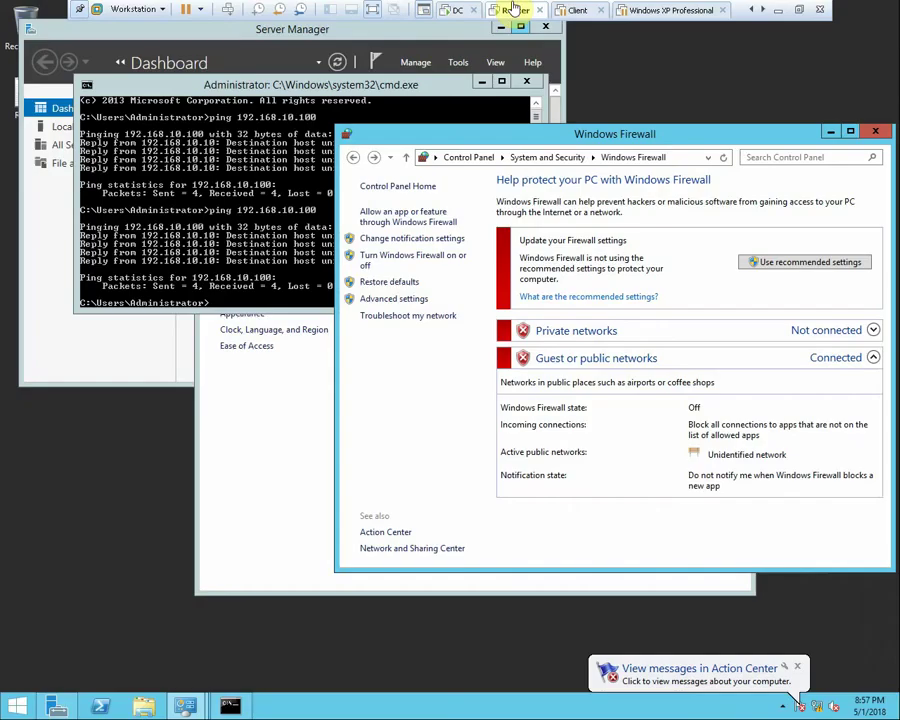
Close Windows Firewall, open Network and Sharing Center, and rerun ping 192.168.10.100, now getting 0% loss
click(877, 135)
click(542, 428)
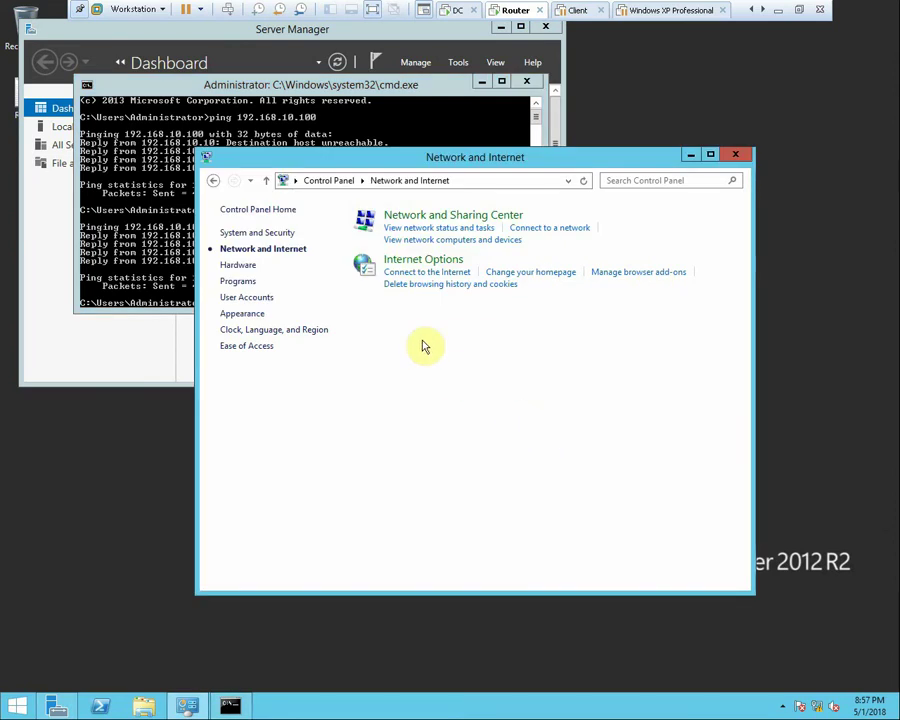
click(419, 214)
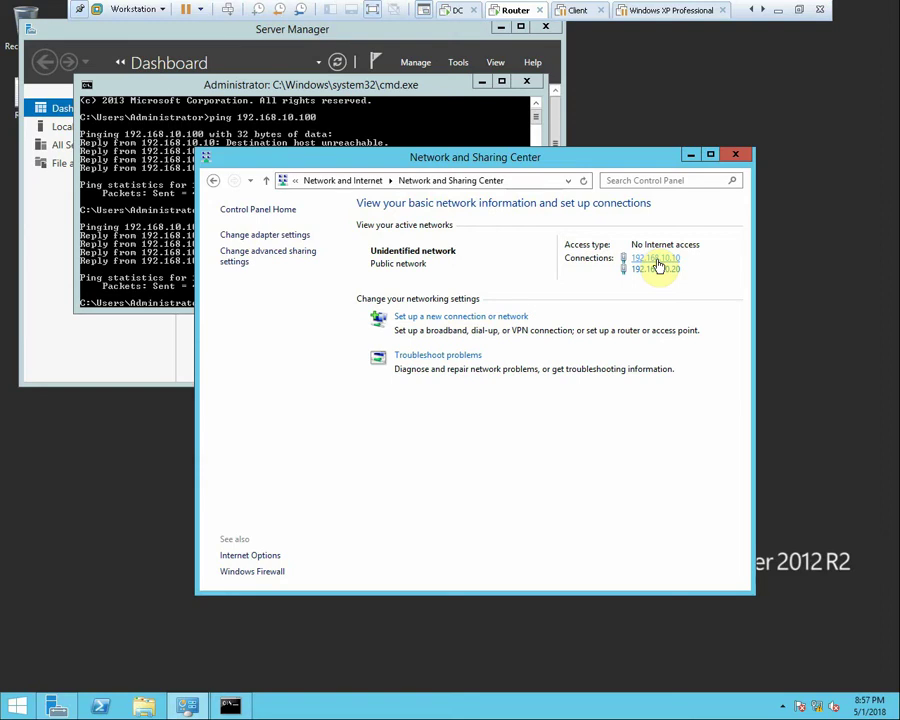
click(146, 211)
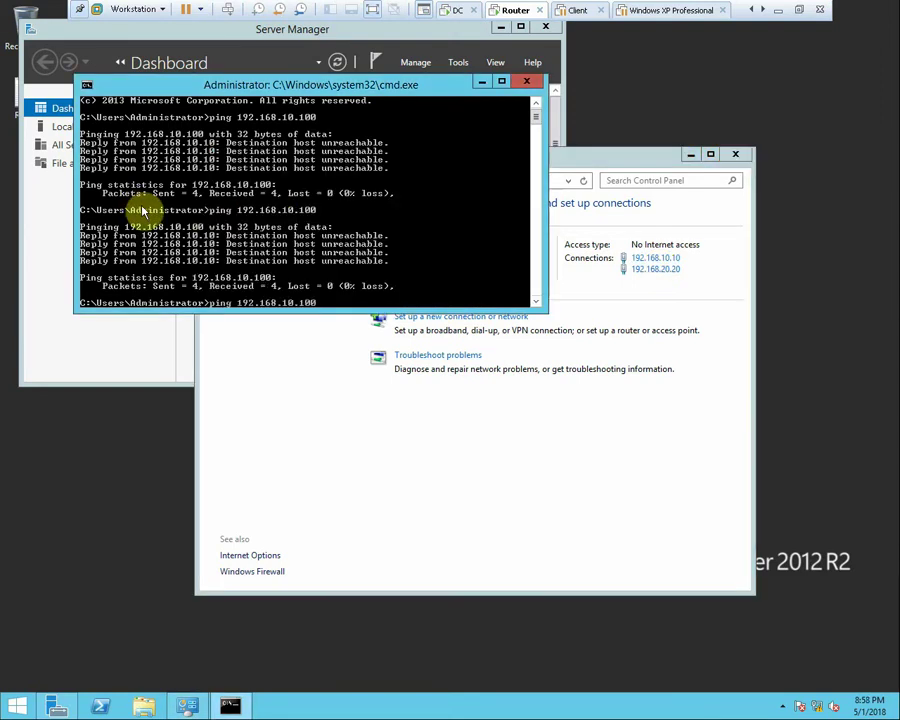
key(Return)
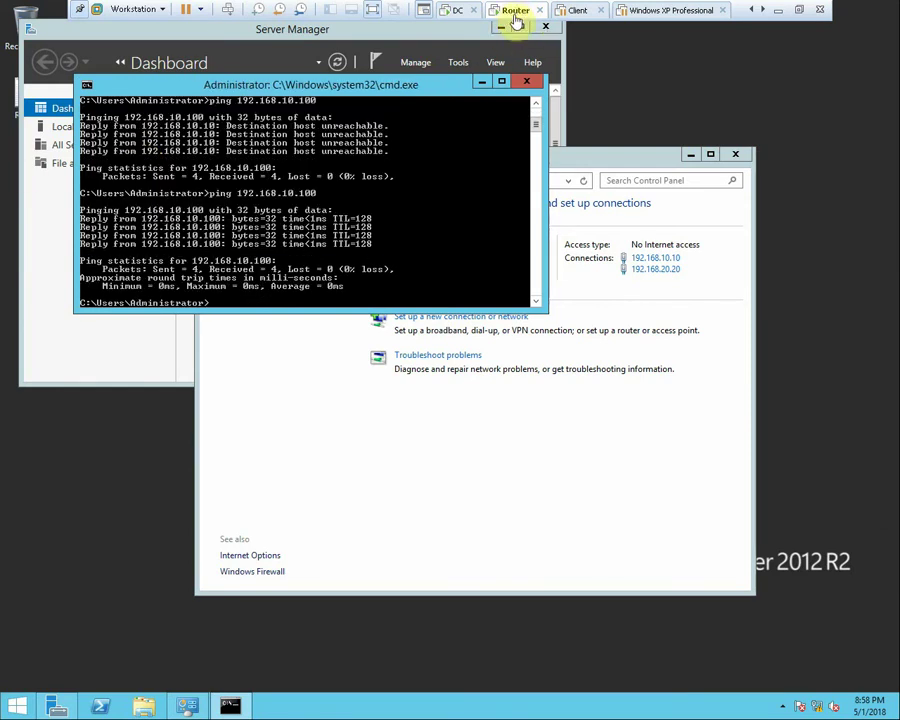
click(576, 10)
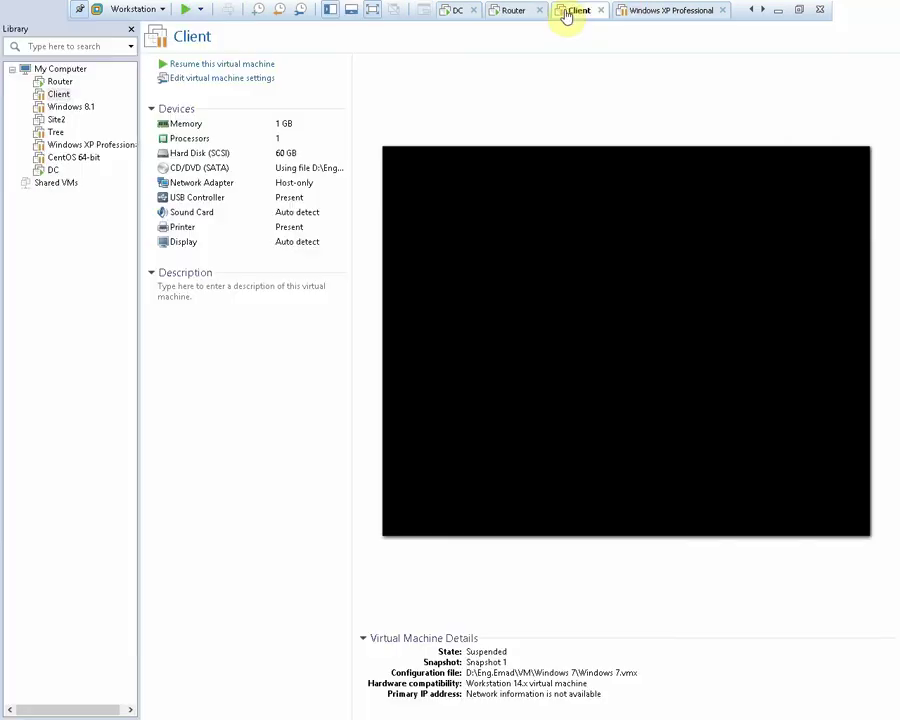
Resume the Client VM and switch to Windows XP Professional while its state restores
click(235, 65)
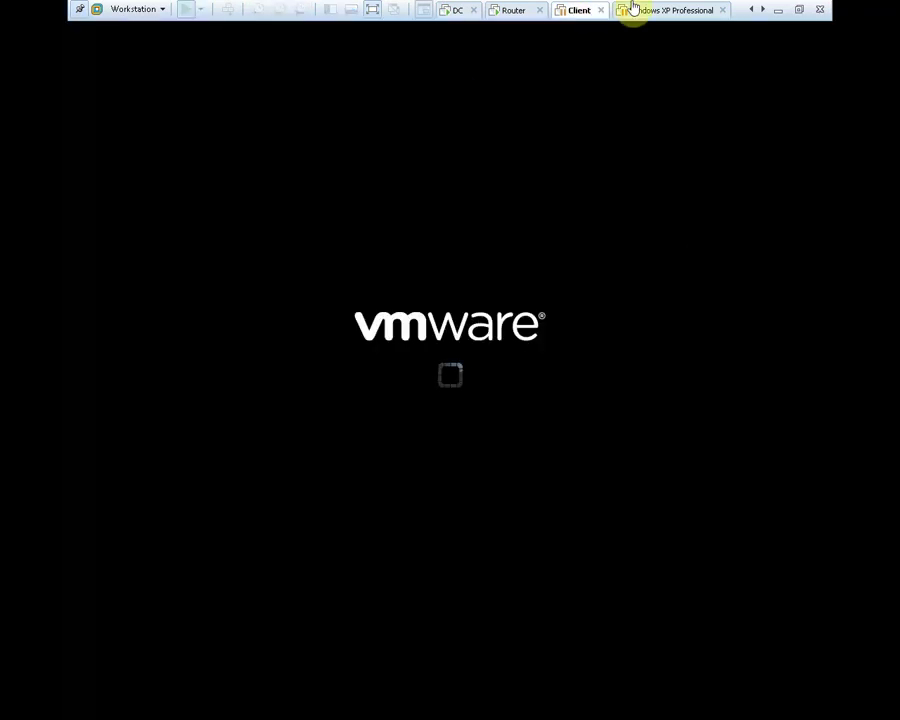
click(635, 10)
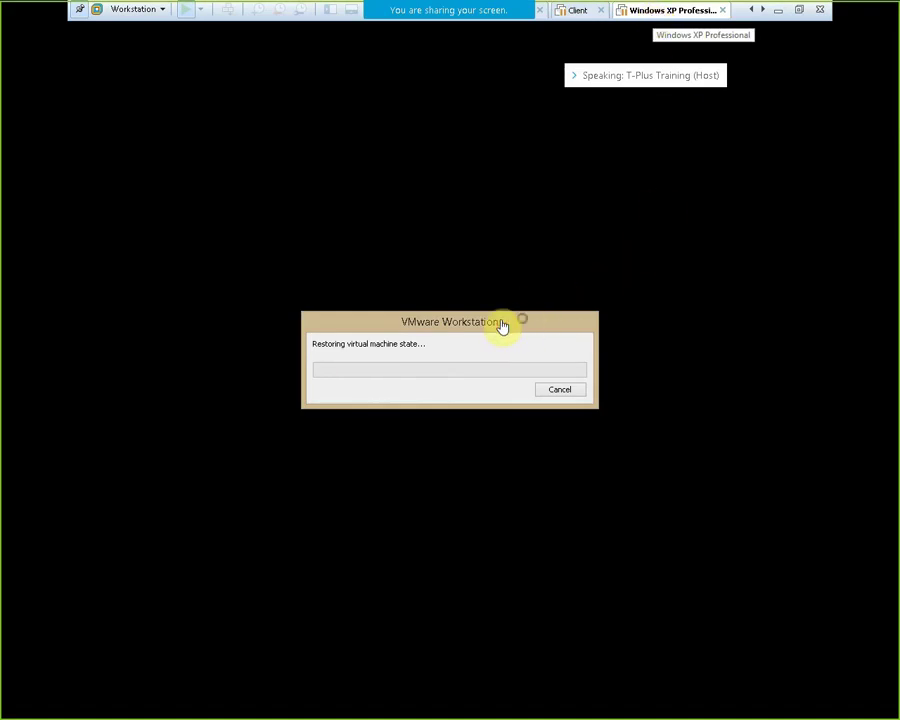
drag(502, 325, 327, 195)
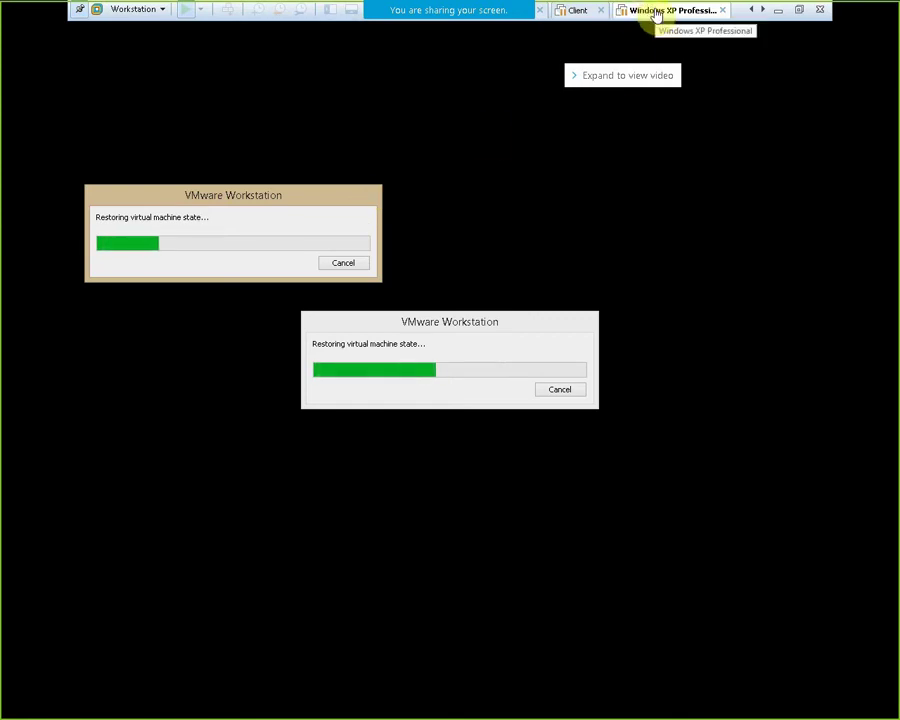
mouse_move(502, 54)
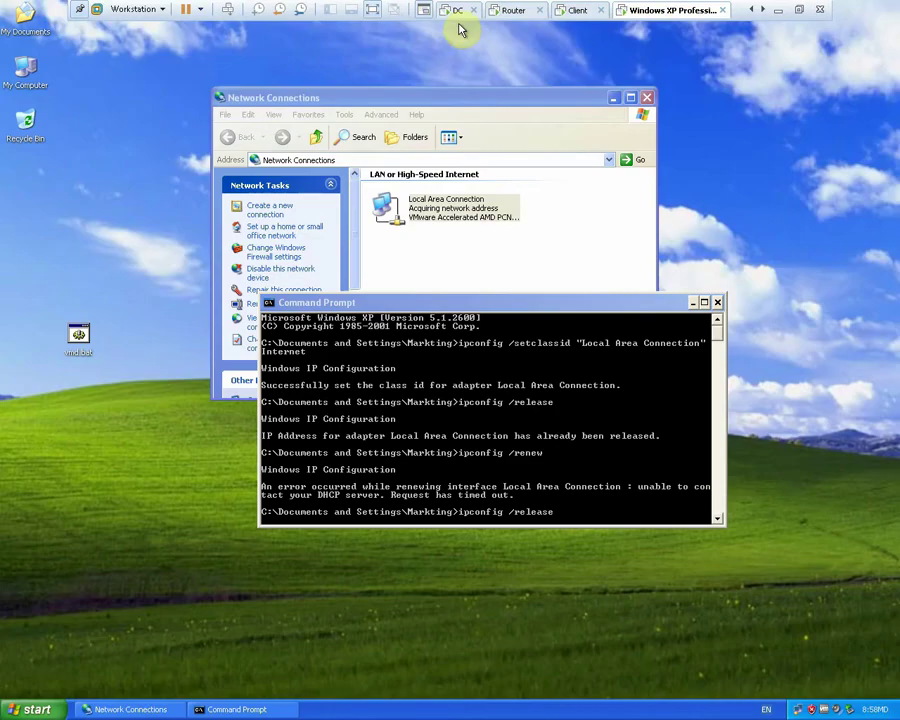
Set the Windows XP machine's network adapter to the custom VMnet5 network
right_click(650, 12)
click(699, 210)
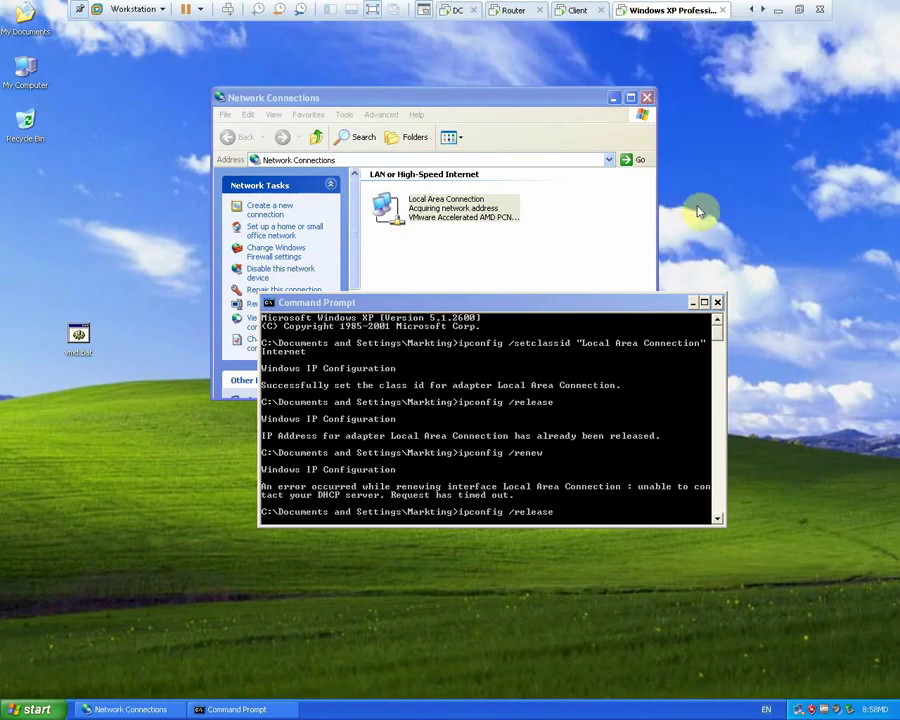
right_click(646, 14)
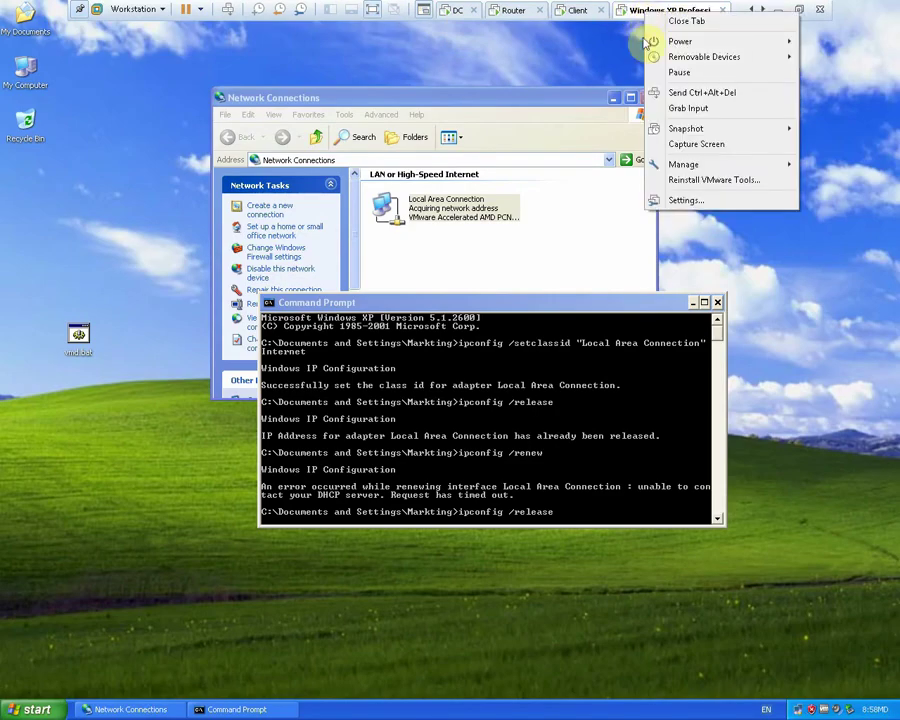
click(686, 201)
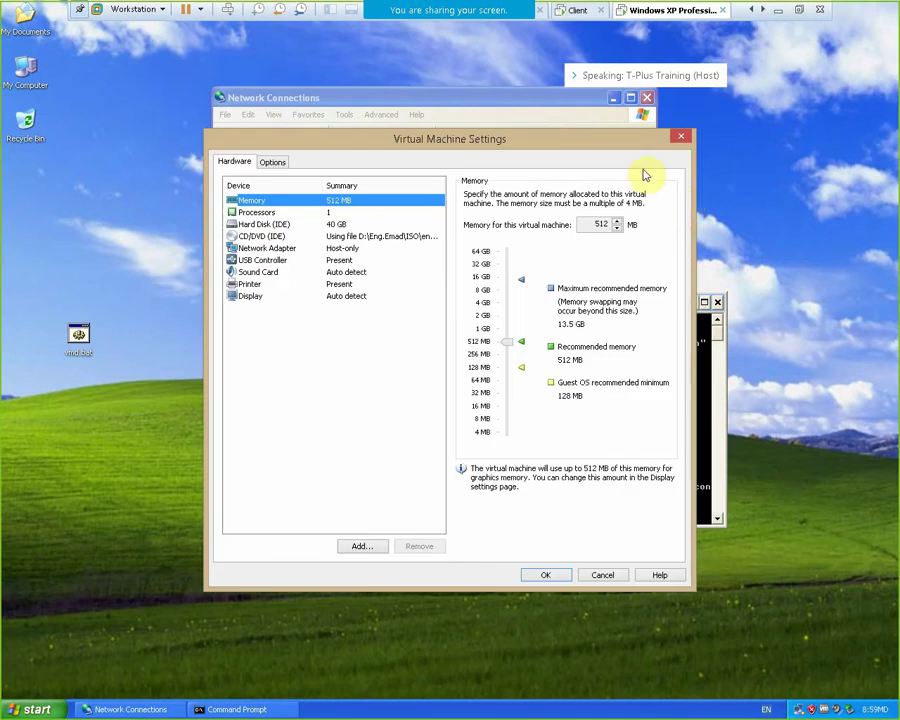
click(312, 249)
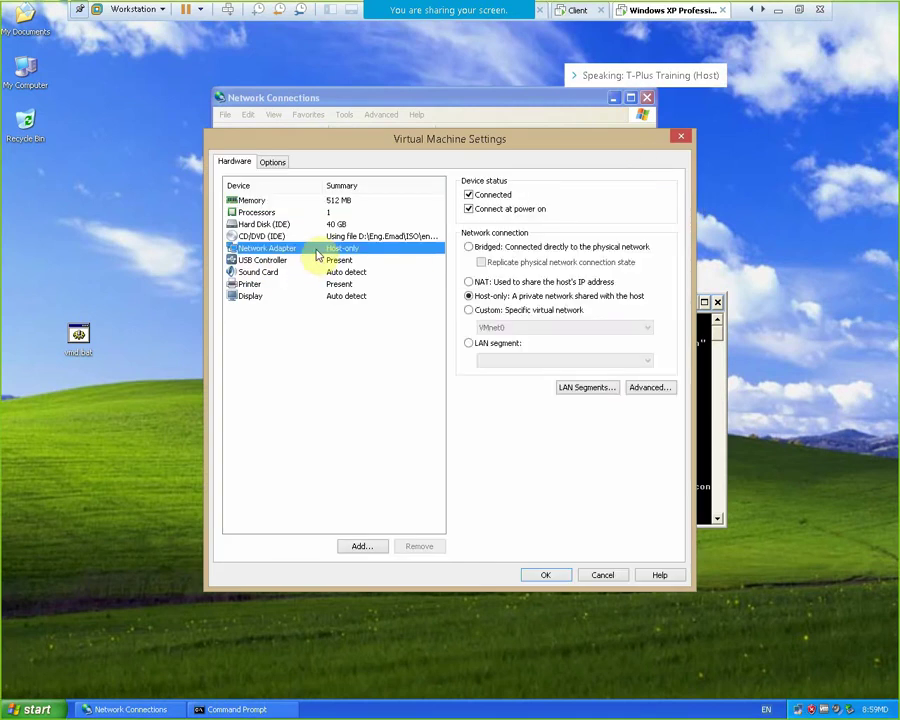
click(488, 311)
click(512, 330)
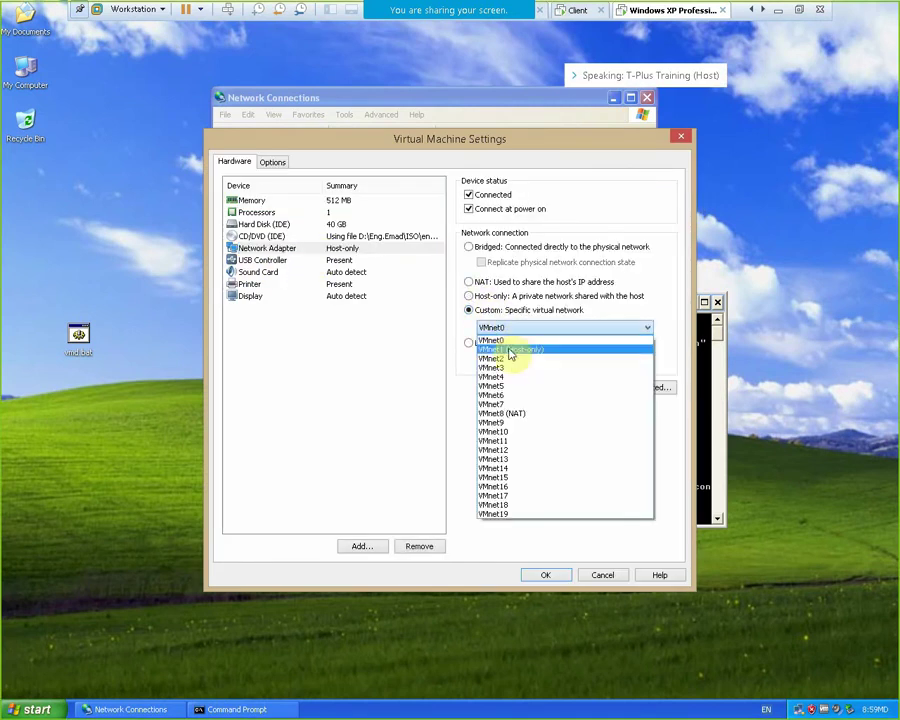
click(508, 388)
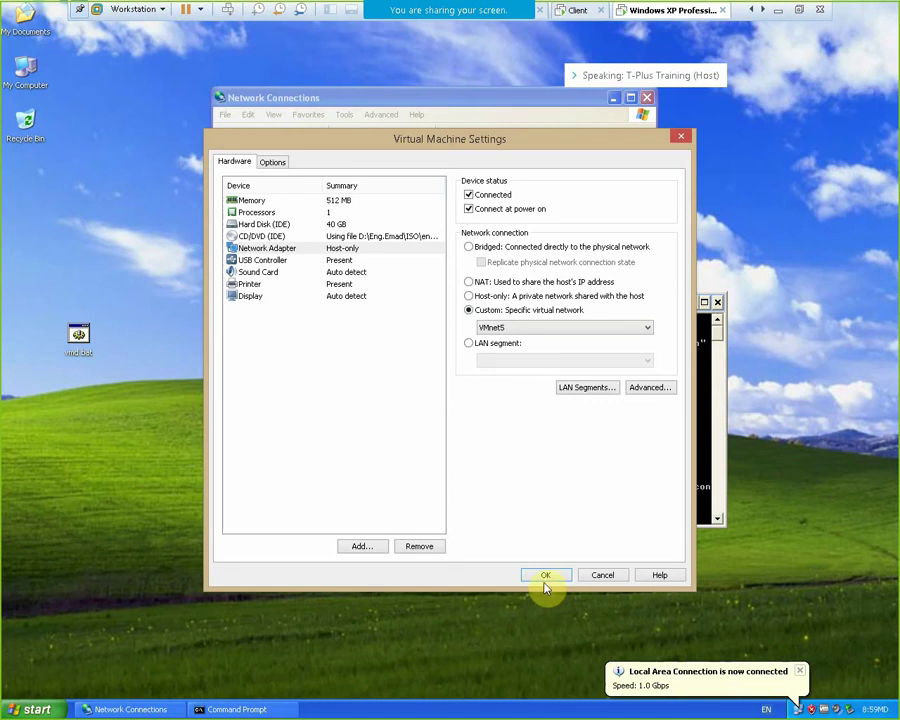
click(542, 576)
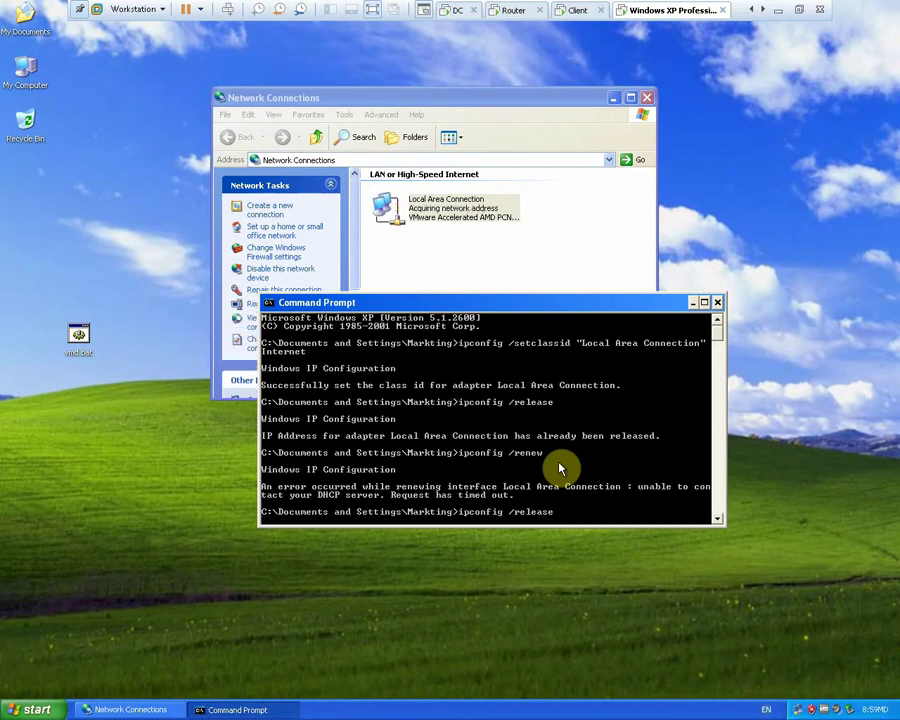
Release and renew the XP client's DHCP address, leasing 192.168.10.50
key(Down)
key(Return)
key(Return)
key(Return)
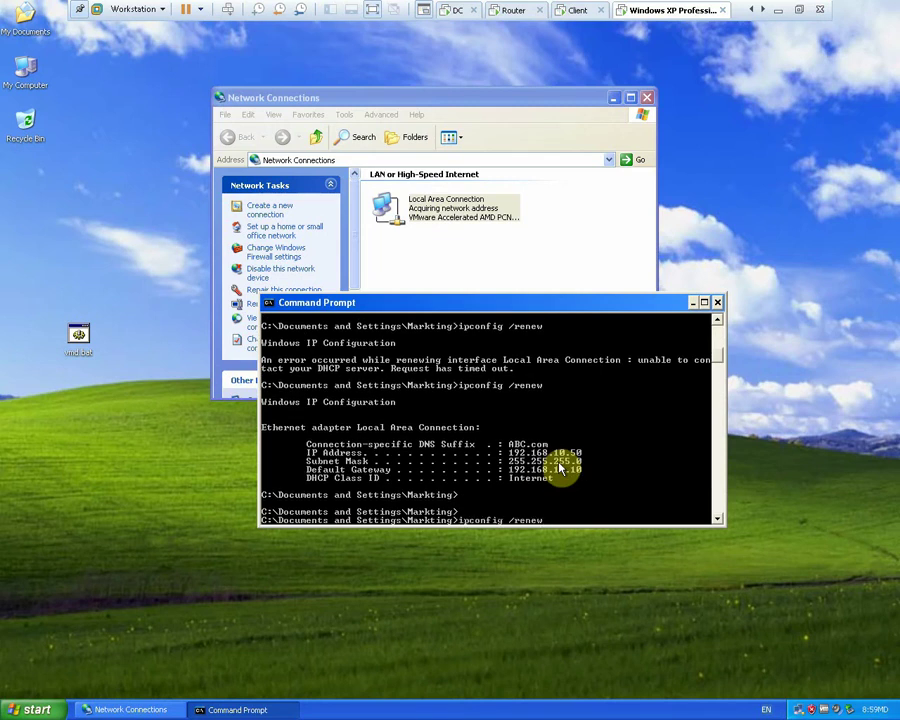
key(Return)
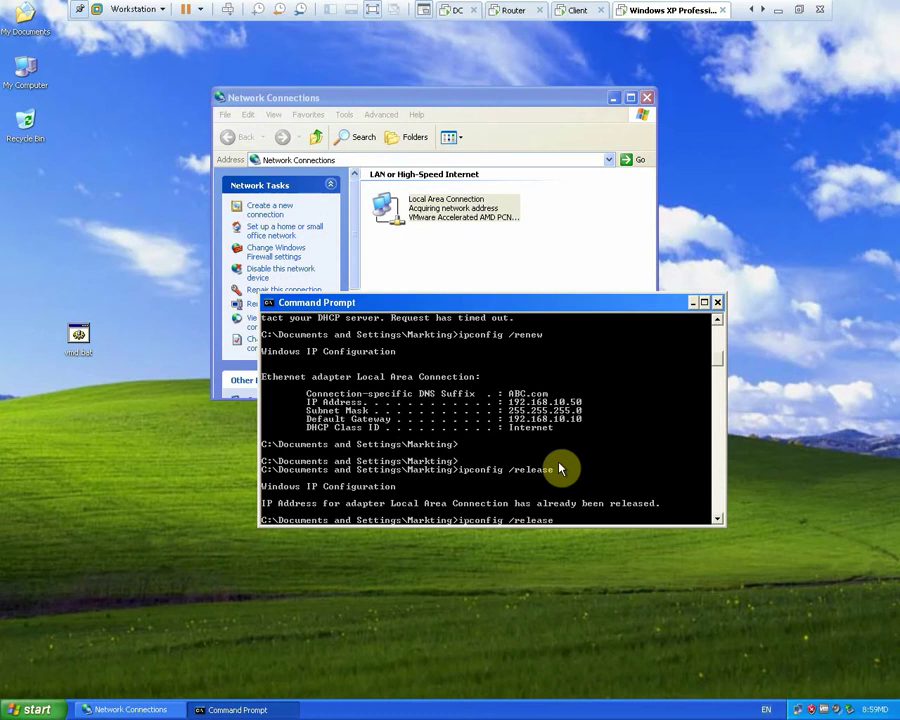
key(Return)
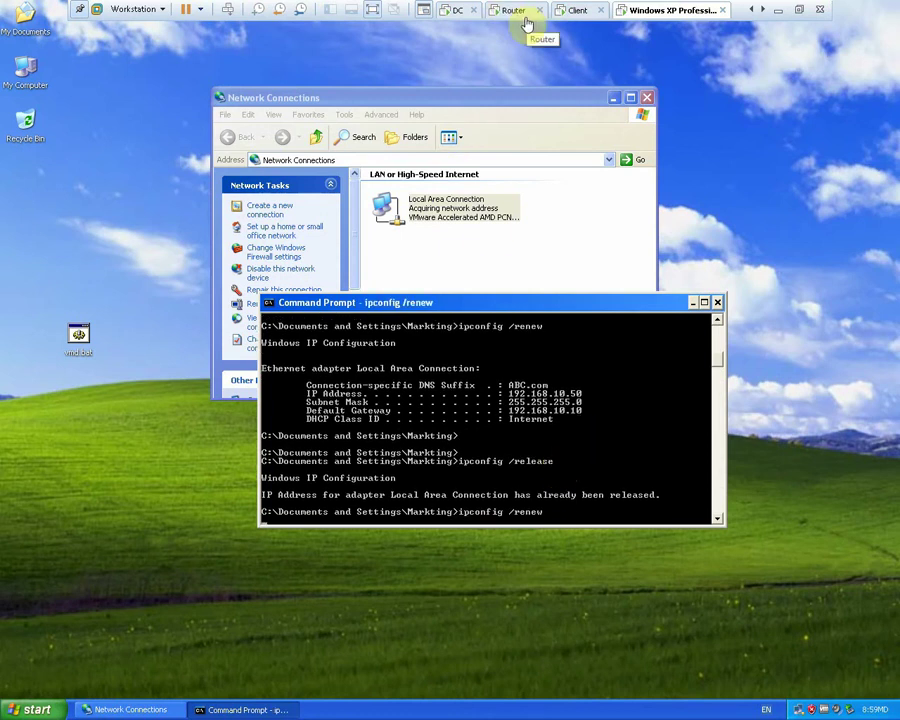
click(457, 11)
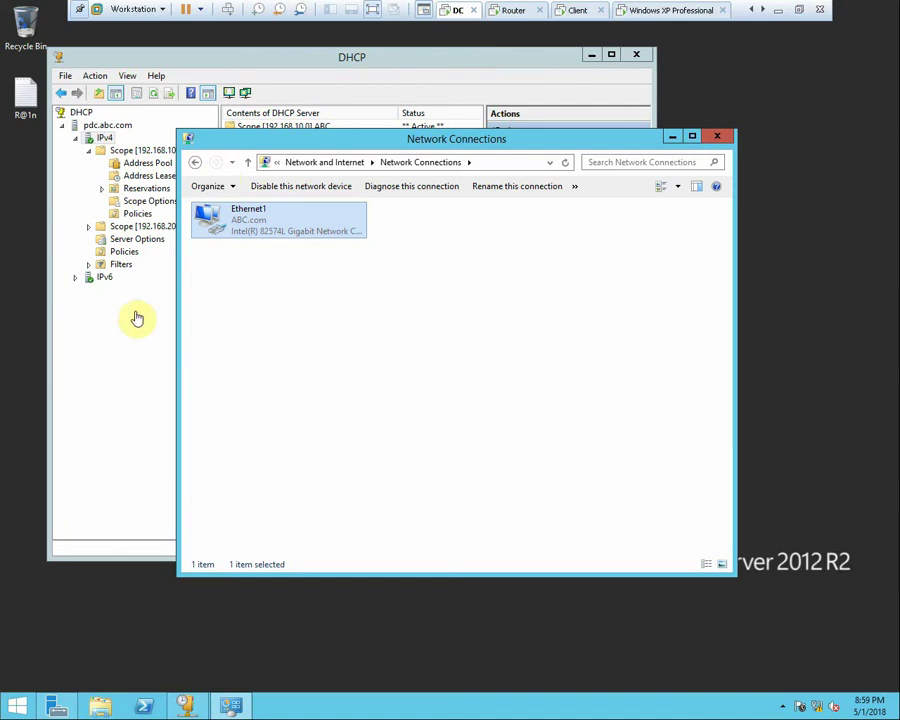
Expand the Yat 192.168.20.0 scope on the DC and view its still-empty address leases
click(717, 136)
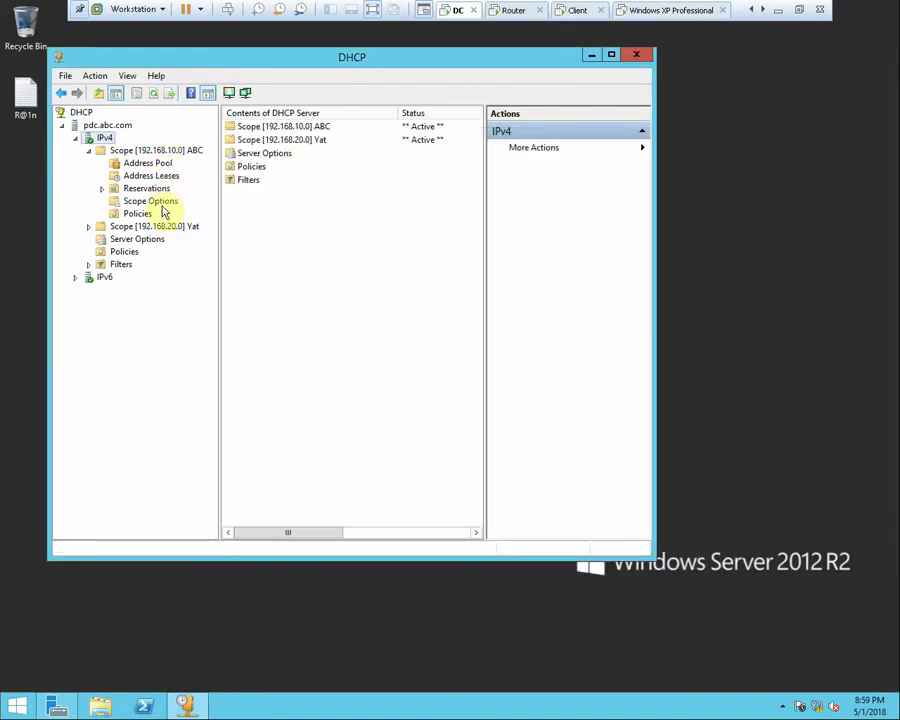
double_click(185, 228)
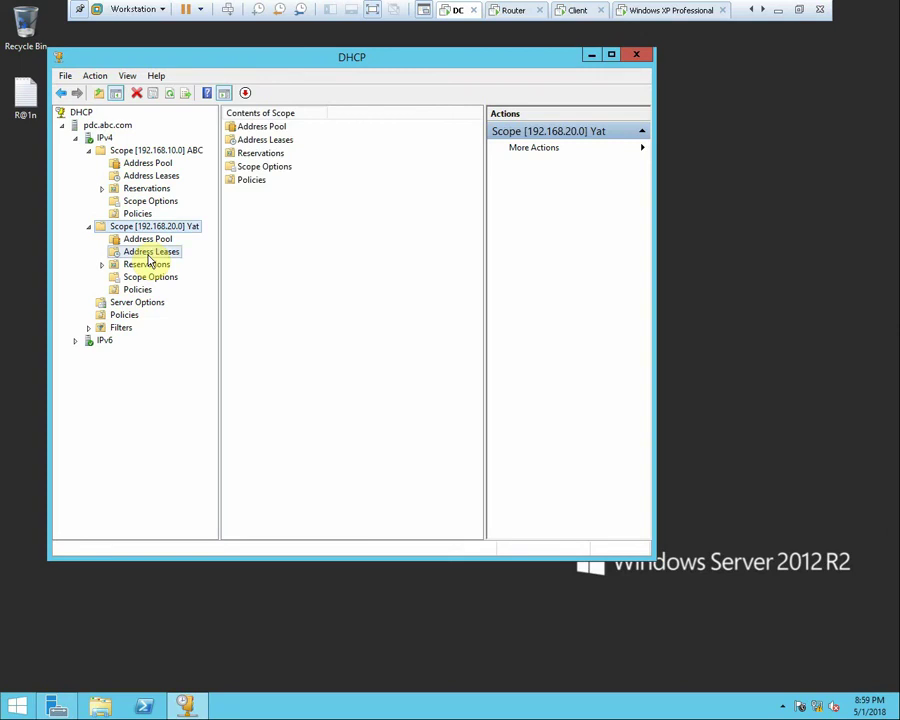
click(151, 252)
right_click(288, 258)
click(316, 266)
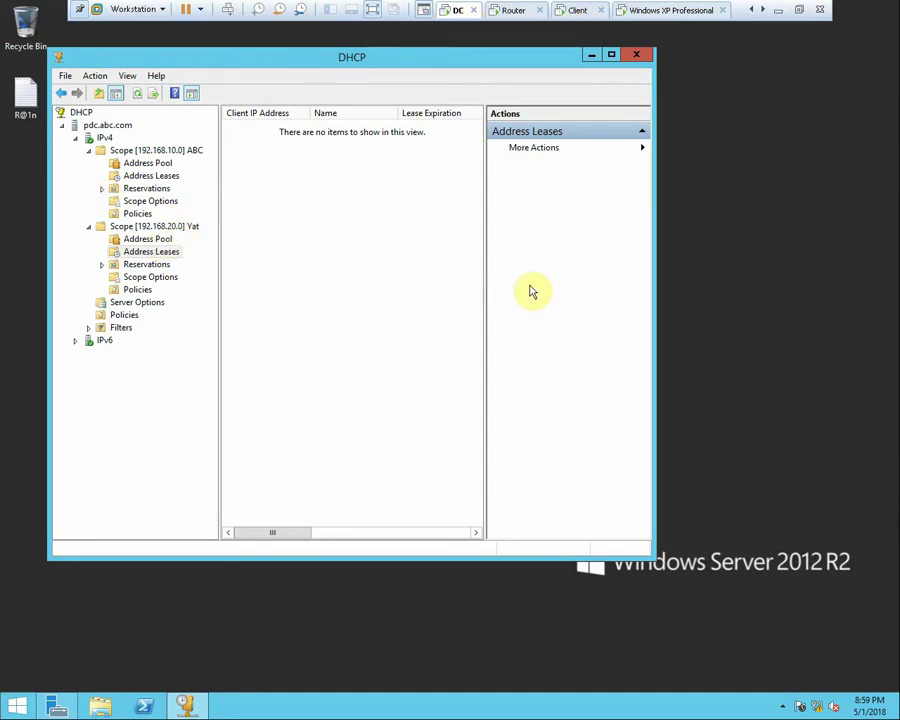
click(512, 10)
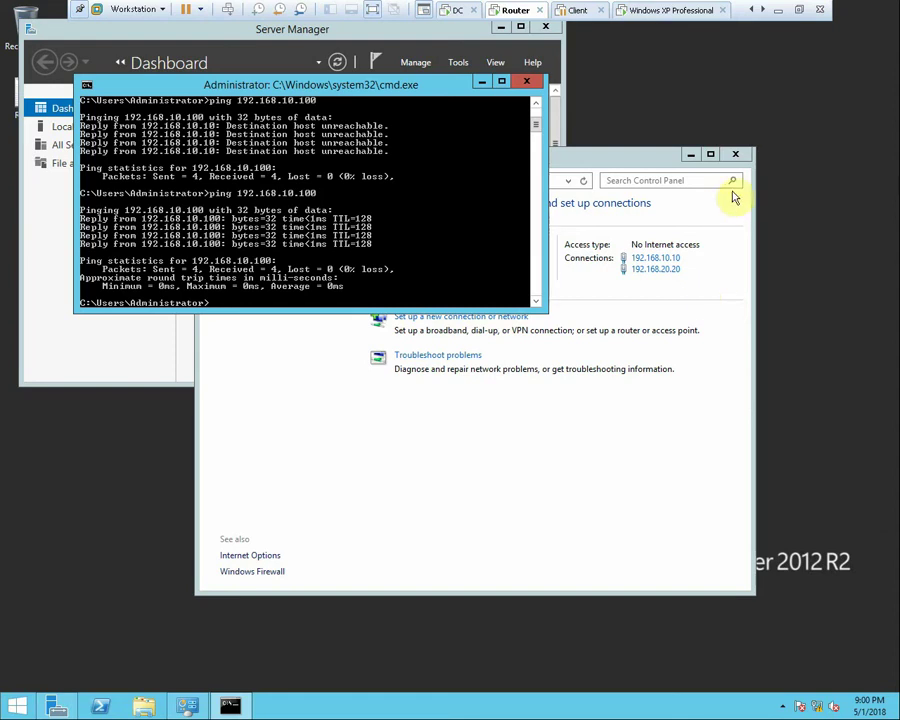
Close the Router's Control Panel and command prompt windows and refresh the desktop
click(734, 157)
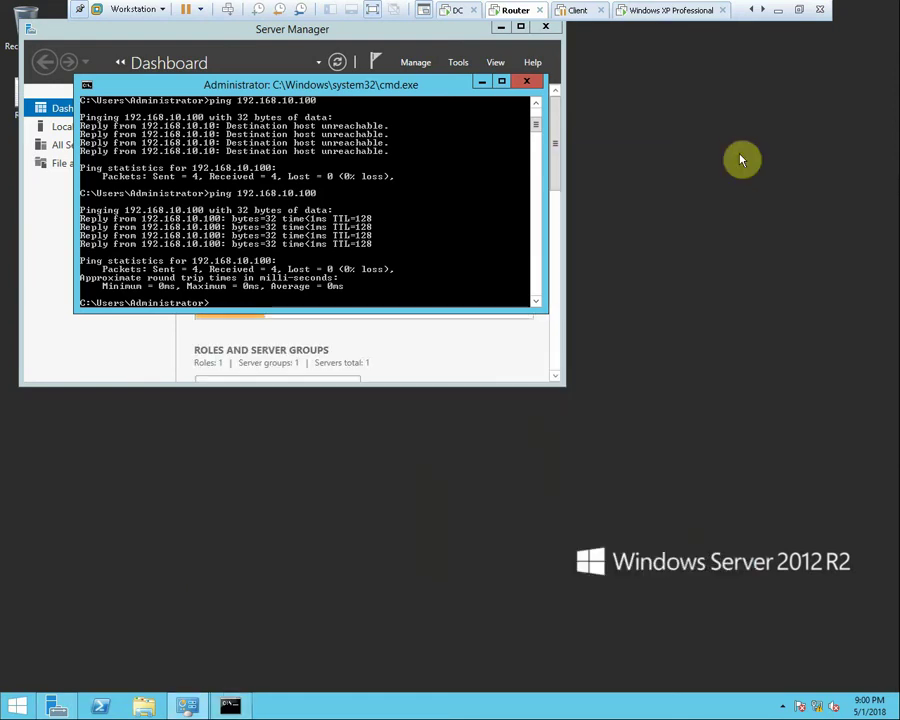
click(526, 81)
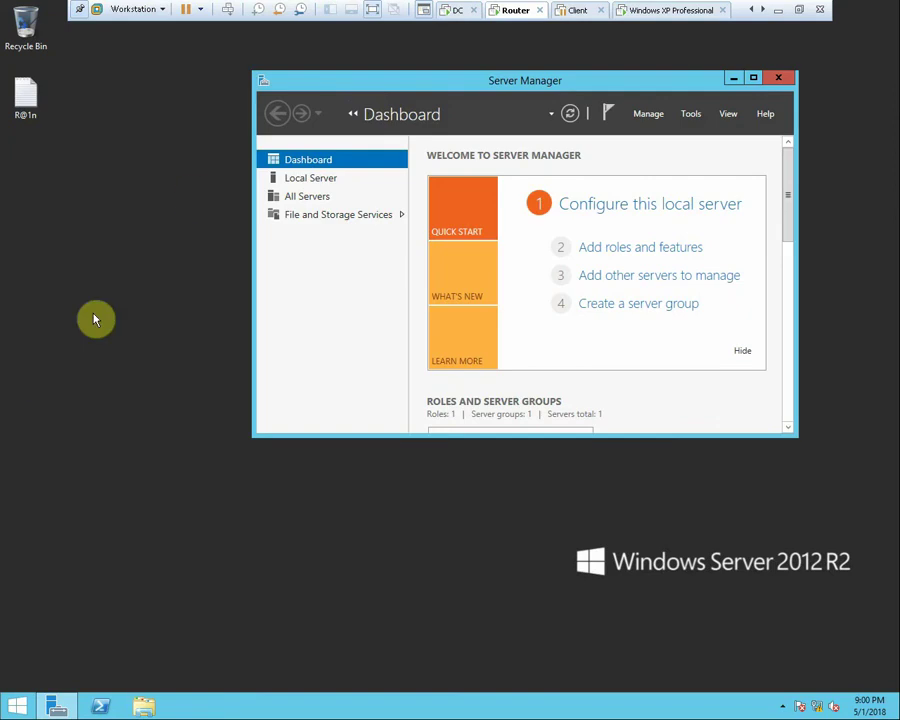
click(147, 705)
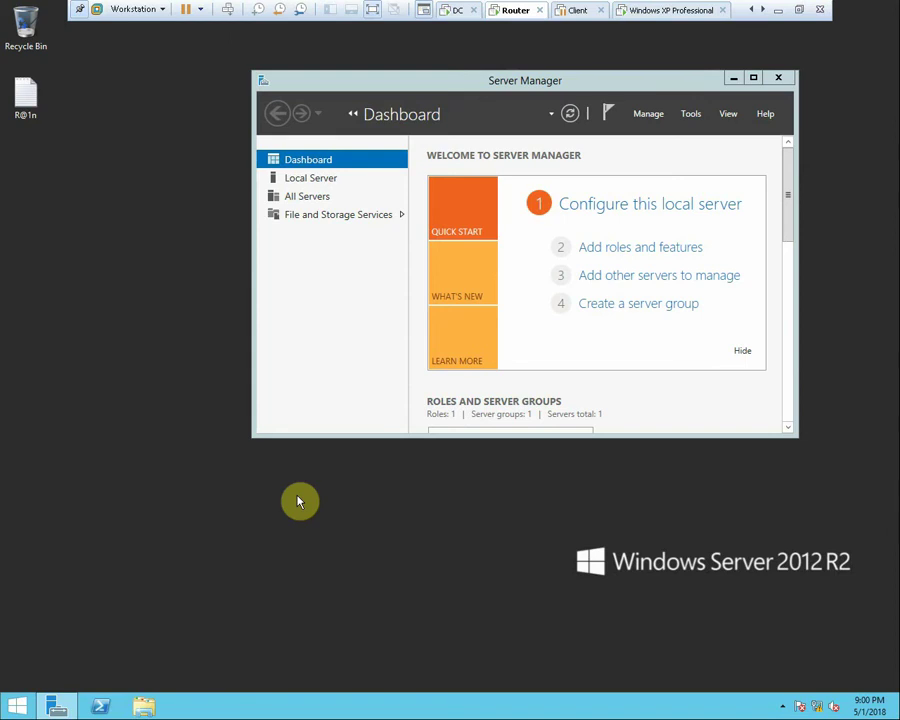
right_click(212, 479)
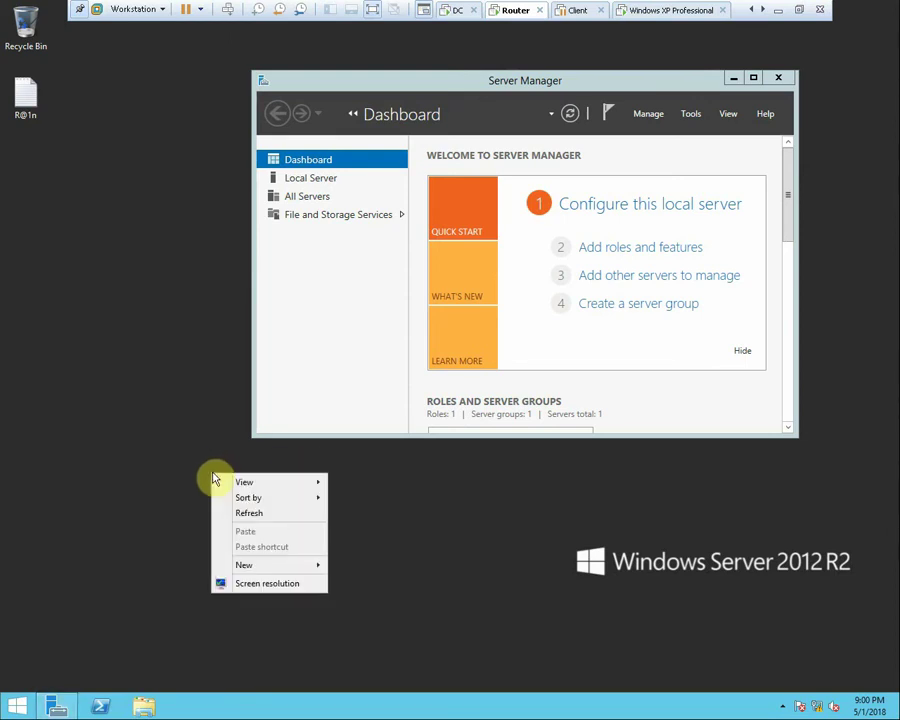
click(227, 510)
Refresh the desktop a few more times and minimize Server Manager
click(146, 703)
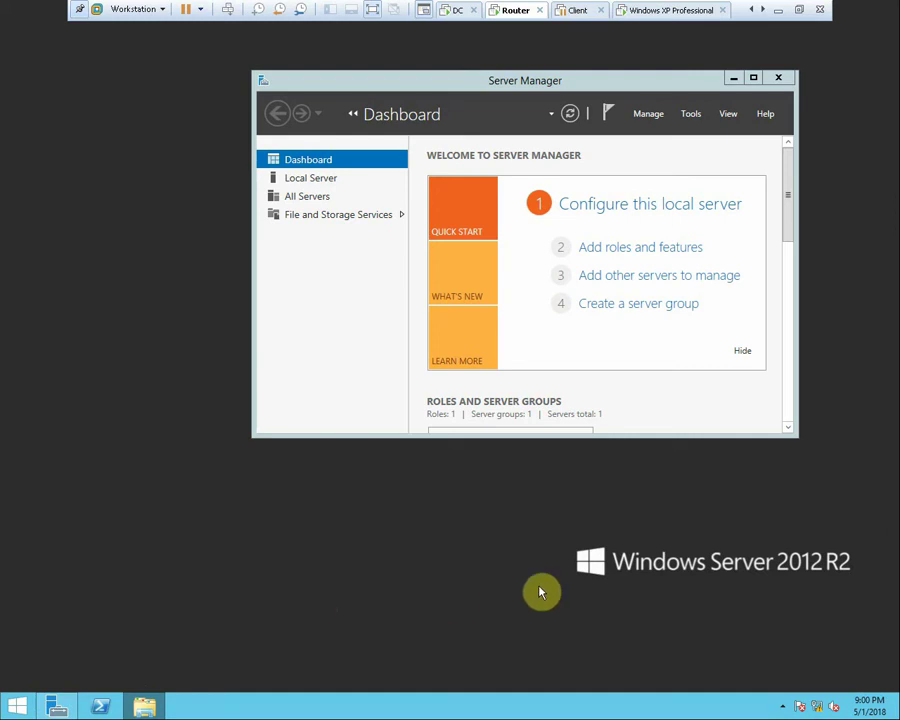
right_click(173, 314)
click(212, 352)
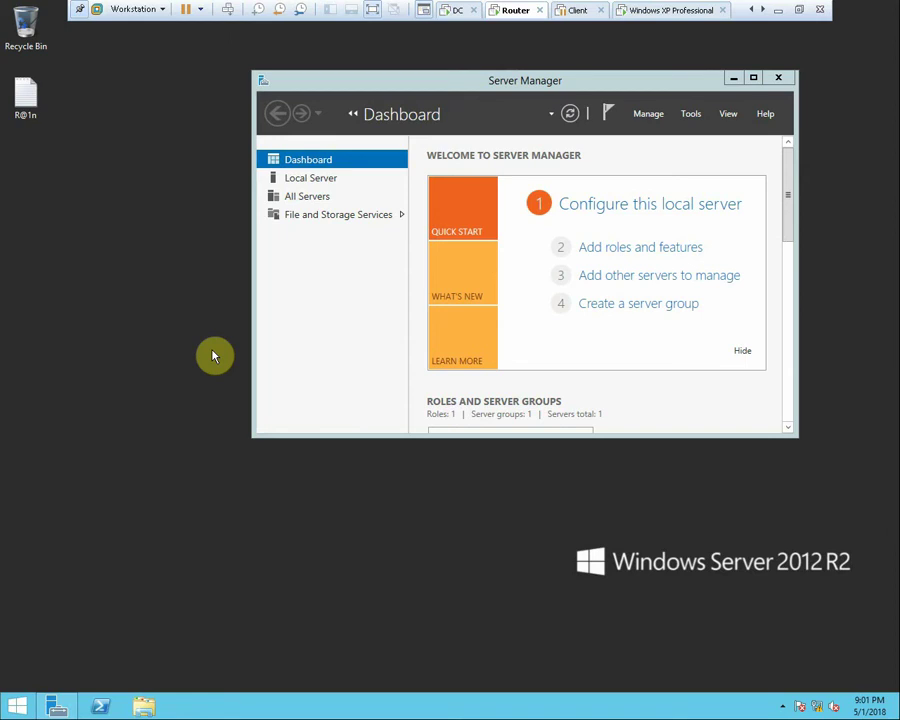
right_click(127, 366)
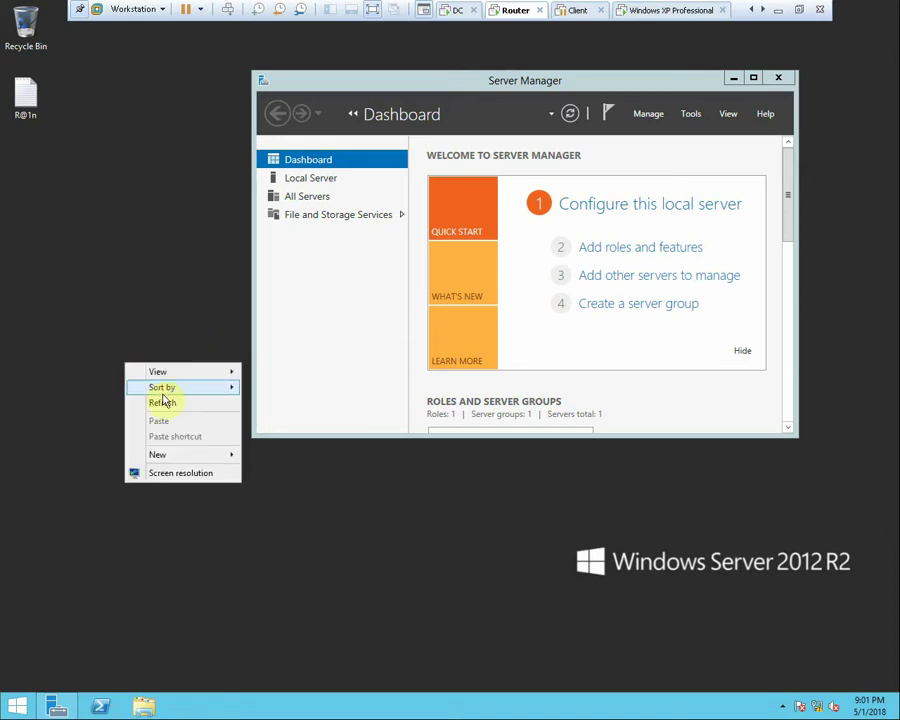
click(163, 403)
click(734, 77)
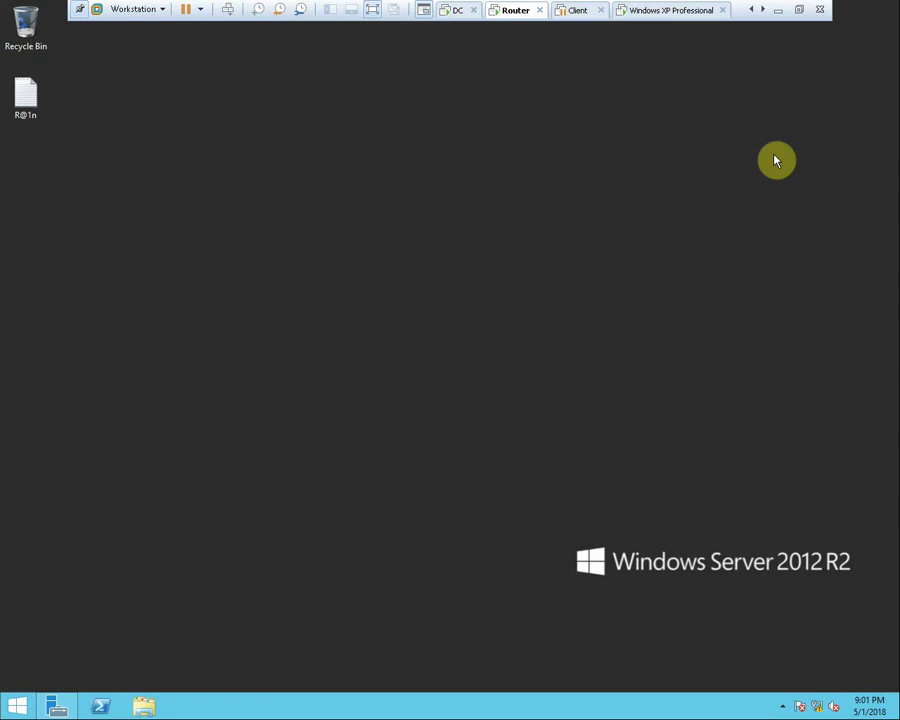
From This PC's properties, enter Router as the computer name and select Domain membership
key(super+e)
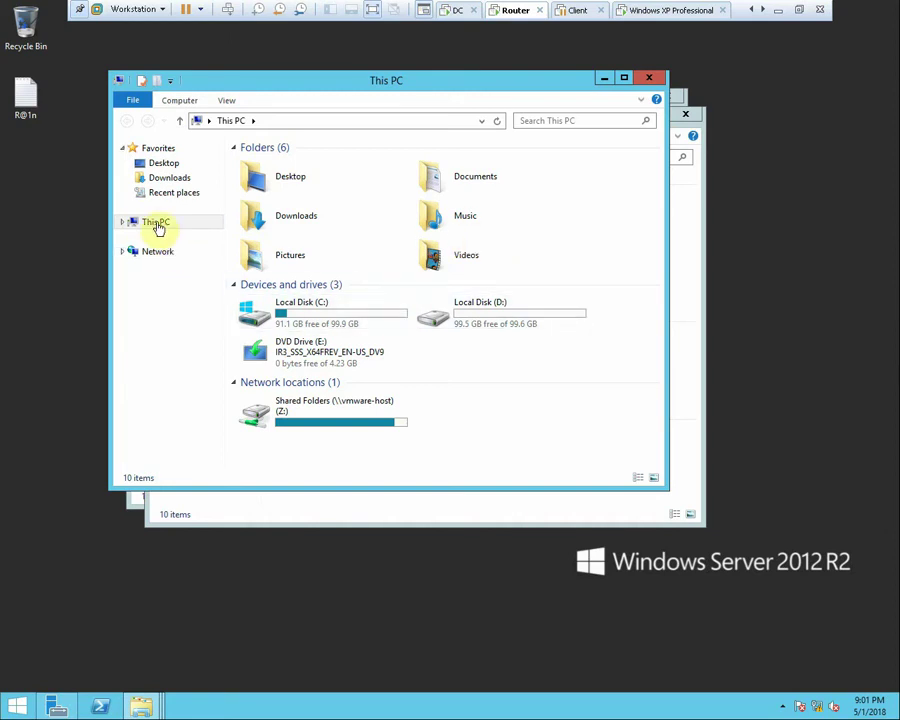
right_click(155, 222)
click(237, 383)
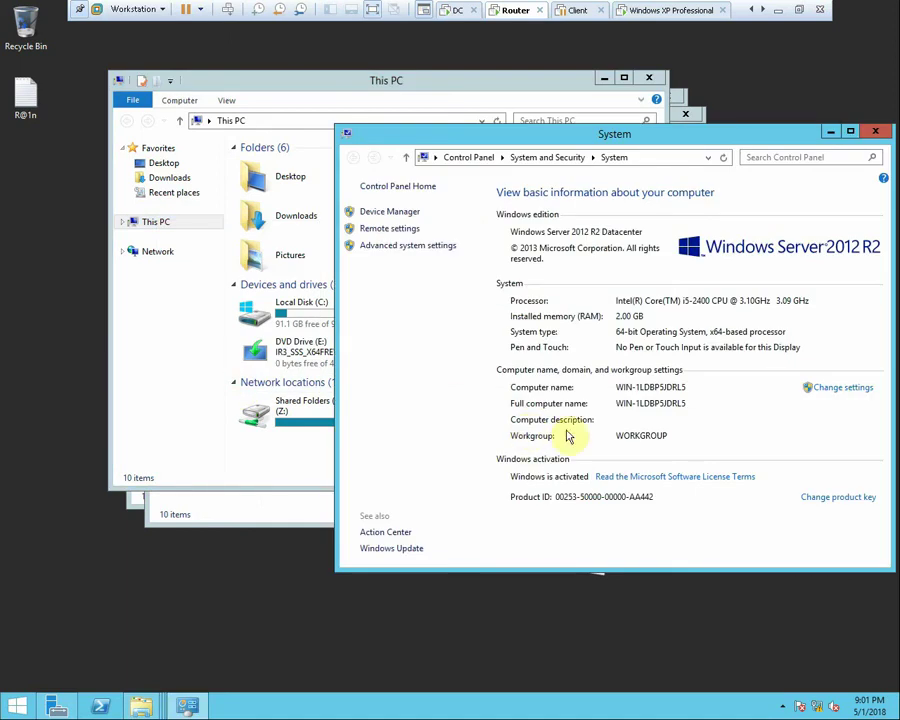
click(835, 397)
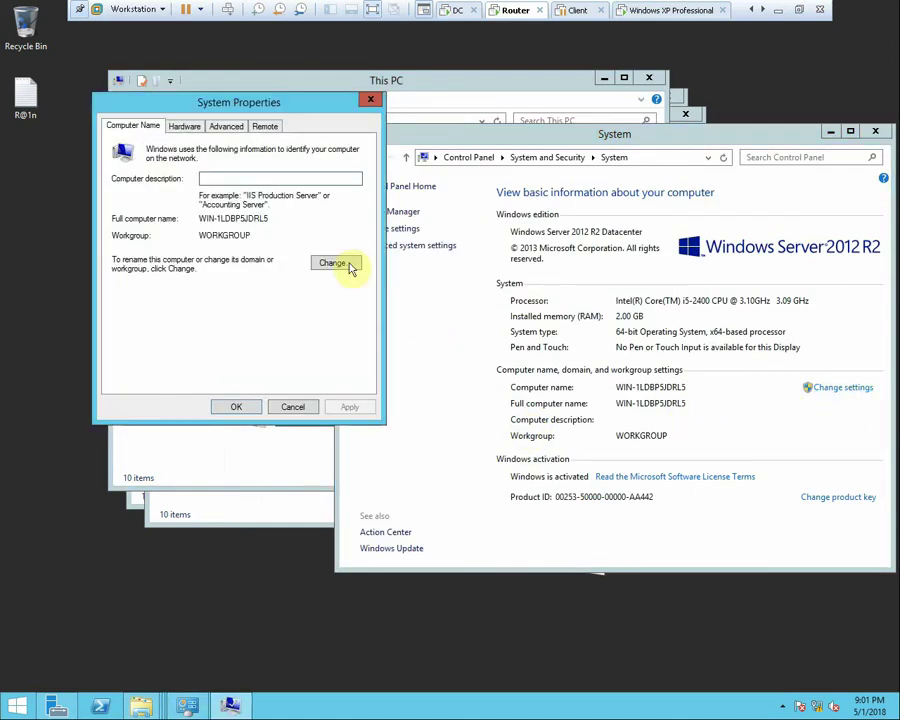
click(344, 263)
text(Router)
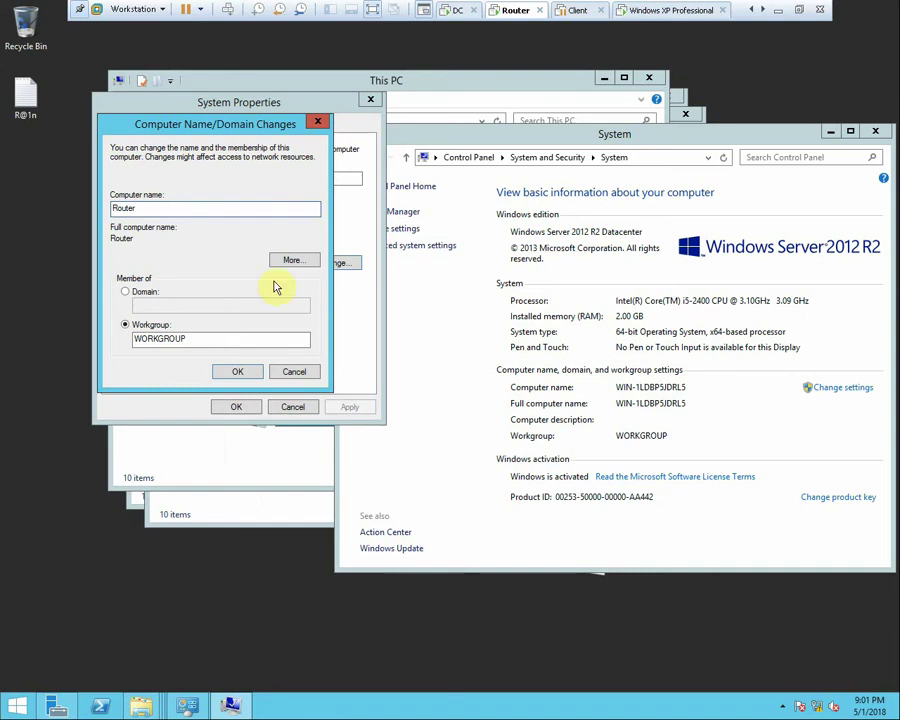
click(138, 292)
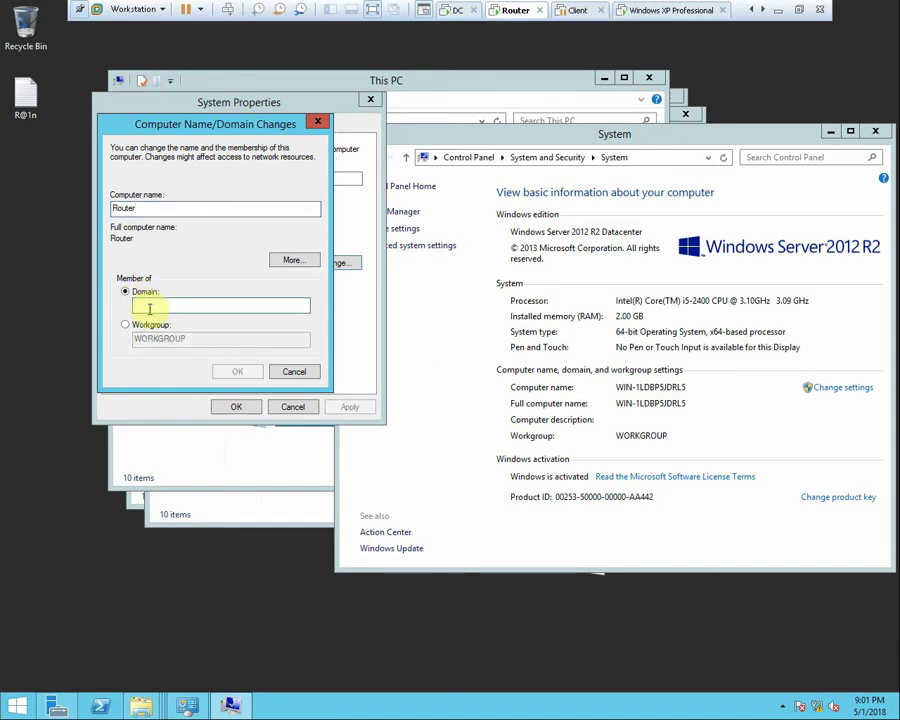
Enter ABC.com as the domain, submit the administrator credentials, and dismiss the duplicate-SID error
text(ABC.com)
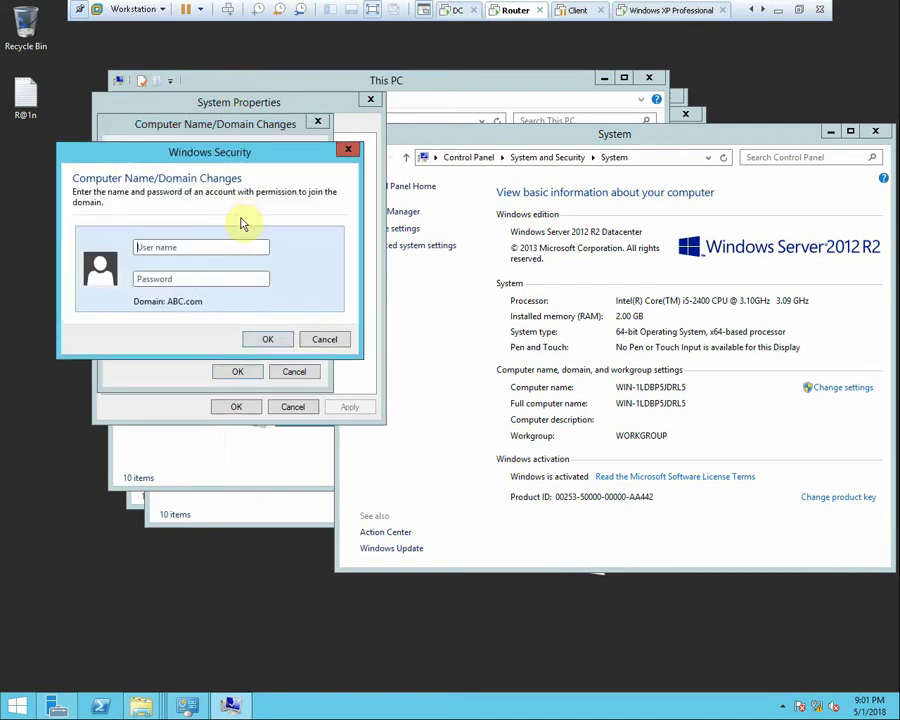
drag(217, 151, 362, 202)
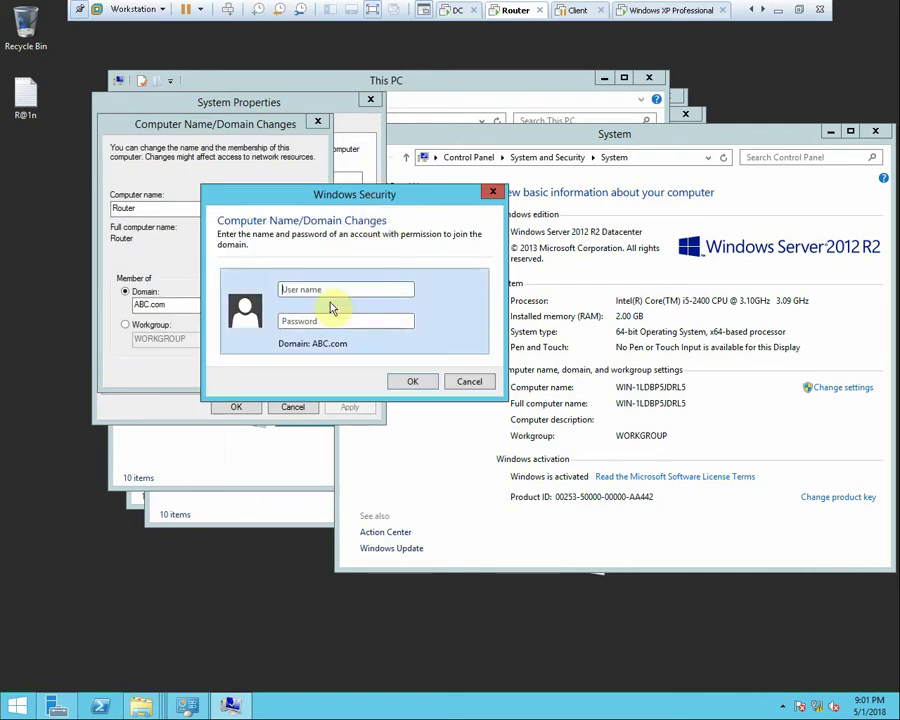
text(administrator)
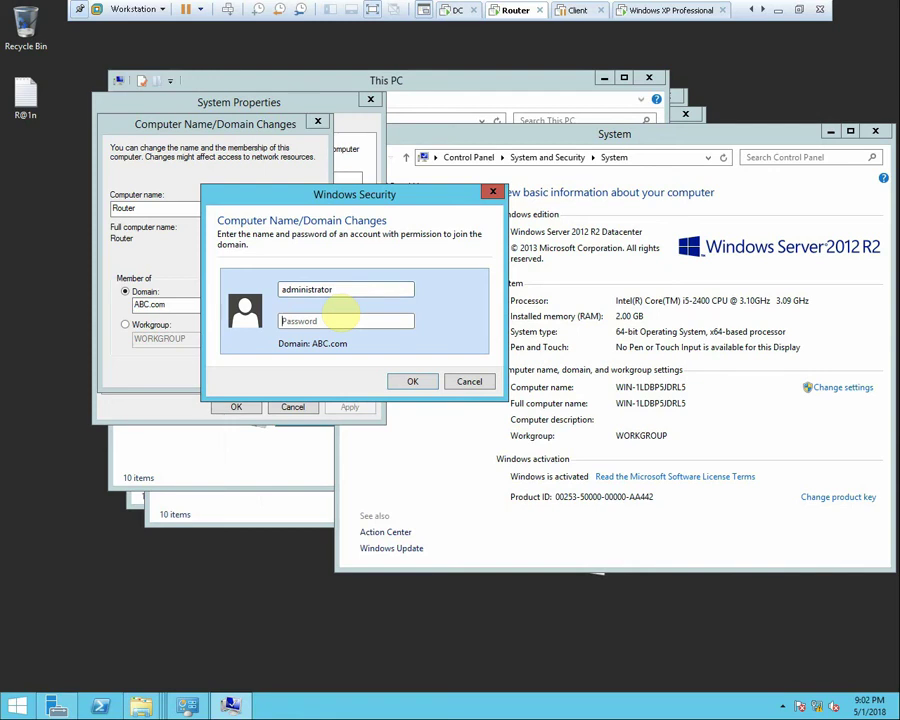
text(*********)
key(Return)
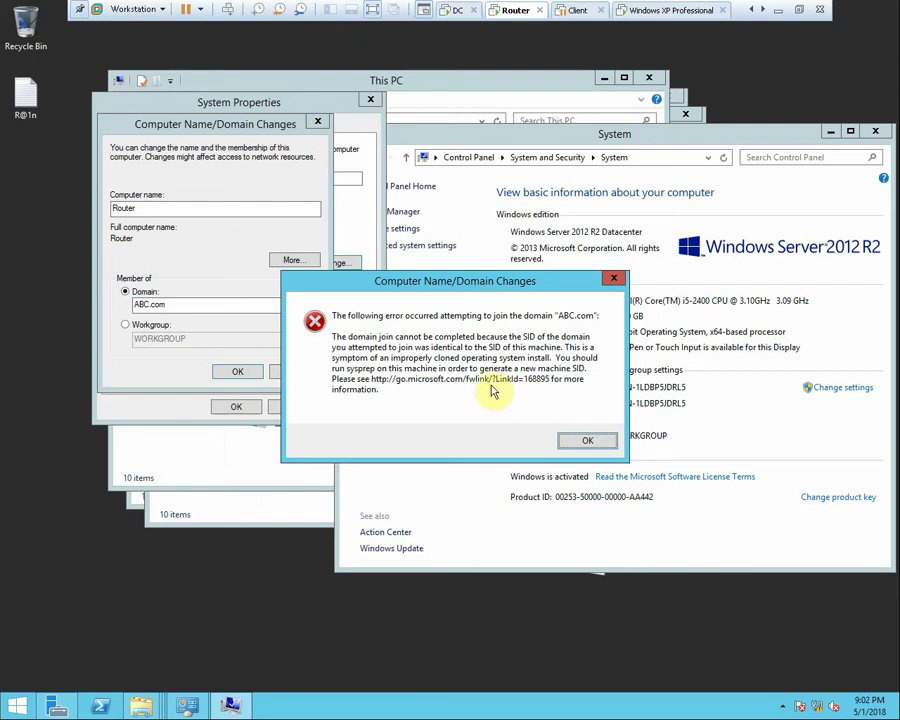
click(600, 440)
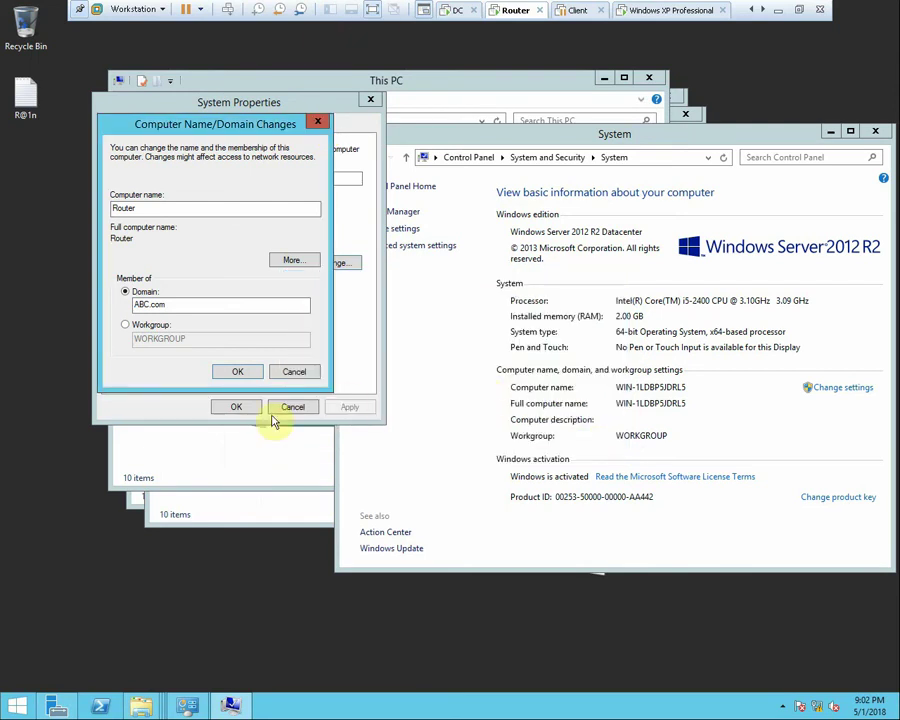
click(250, 373)
Locate the pending domain credential prompt behind other windows and cancel it
click(305, 462)
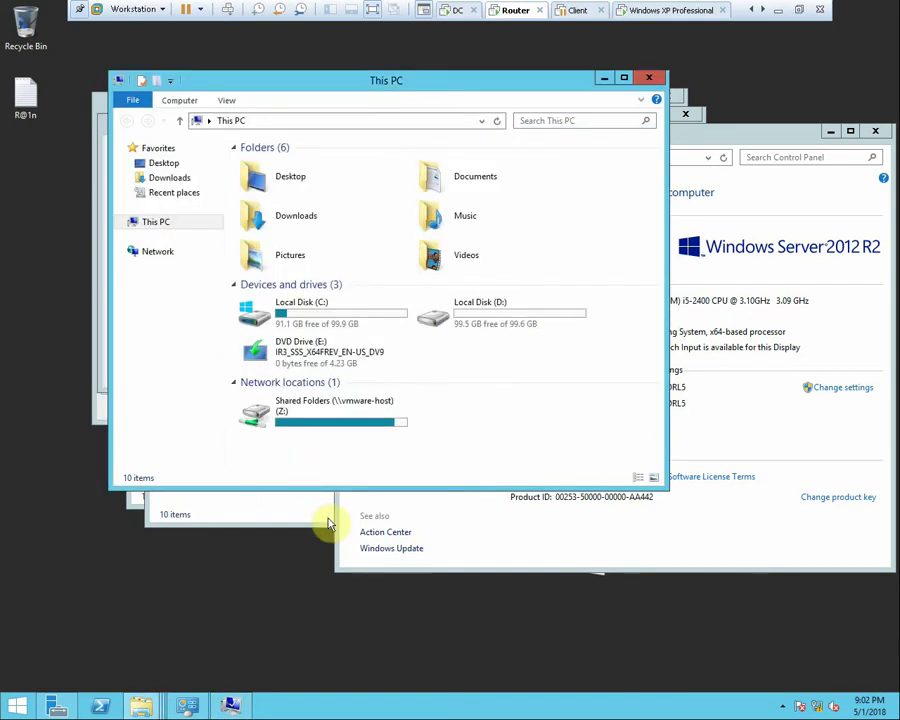
key(super+e)
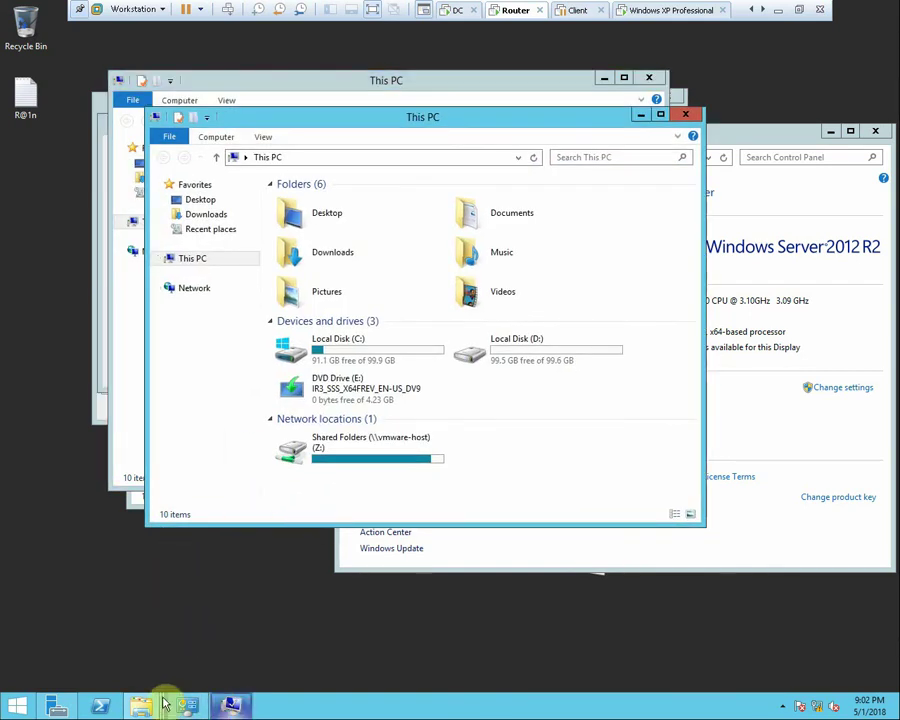
click(57, 705)
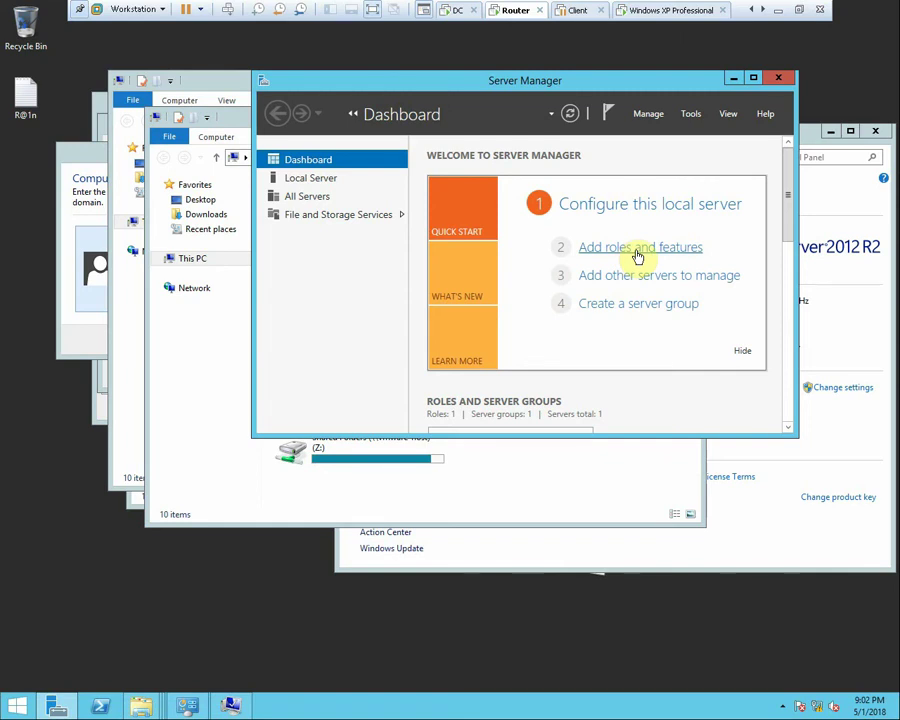
click(100, 332)
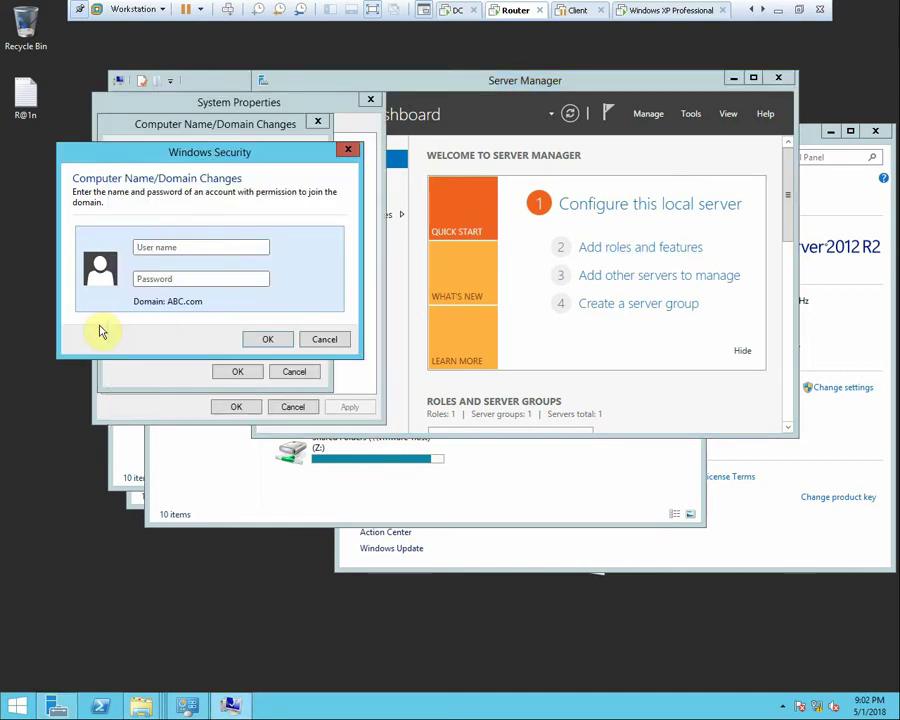
click(346, 340)
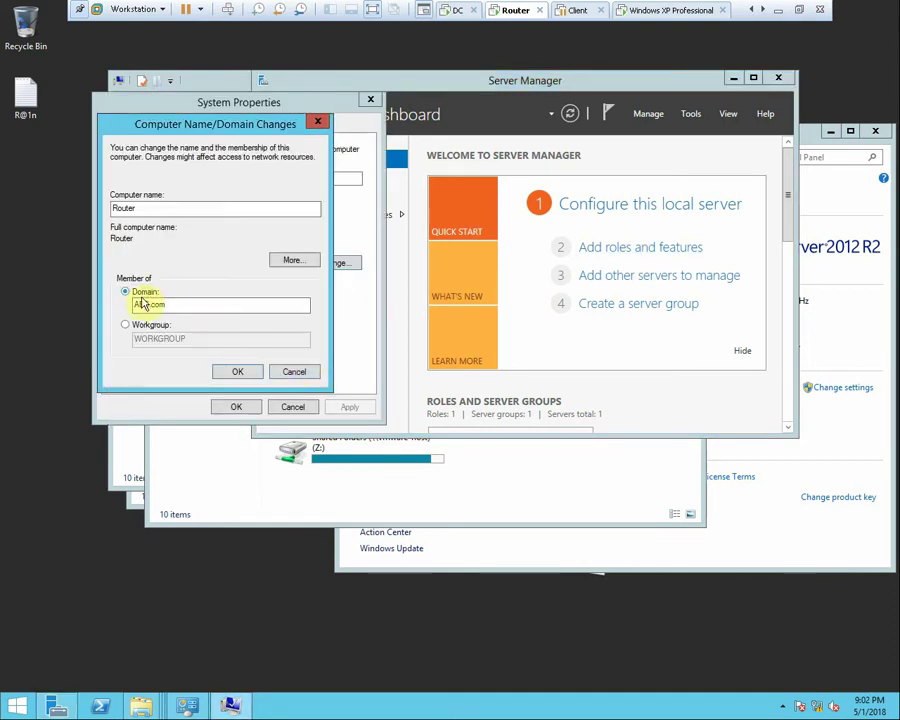
Switch the Router back to the WORKGROUP workgroup and restart the server now
click(126, 325)
click(237, 373)
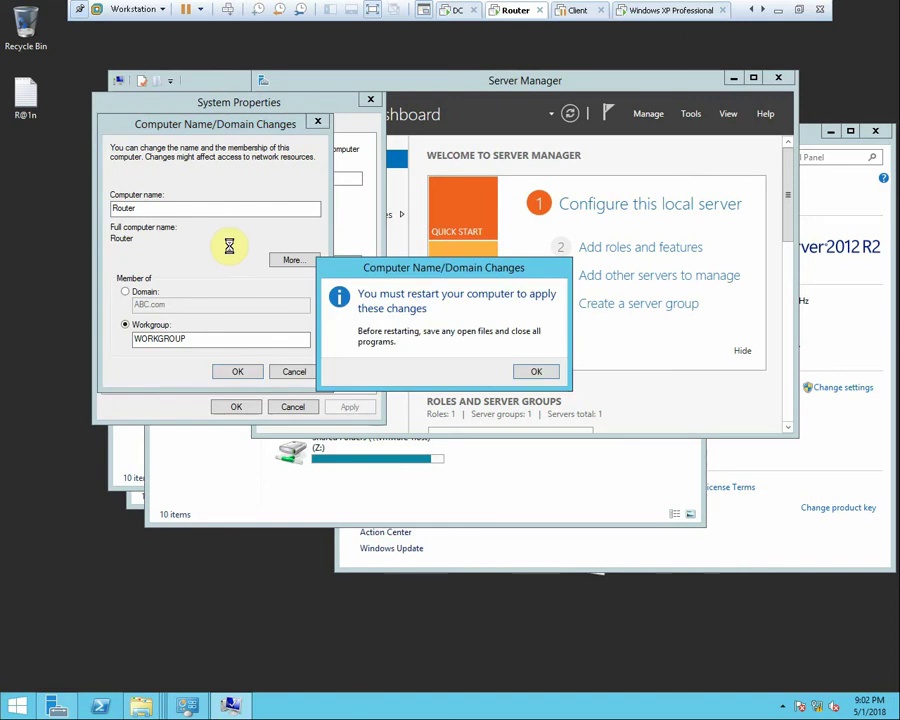
click(536, 371)
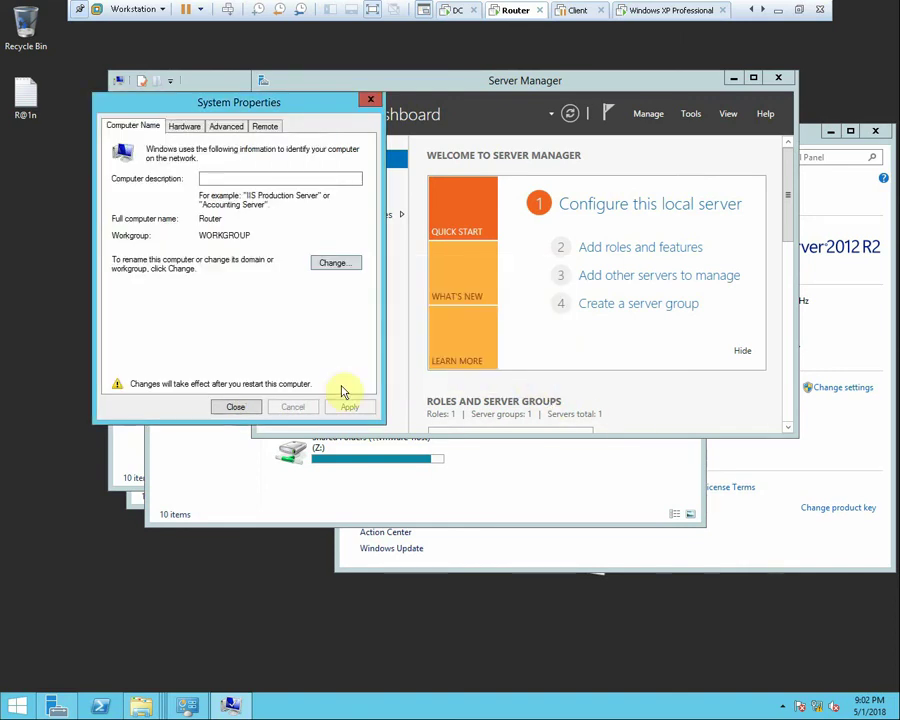
click(236, 407)
click(444, 366)
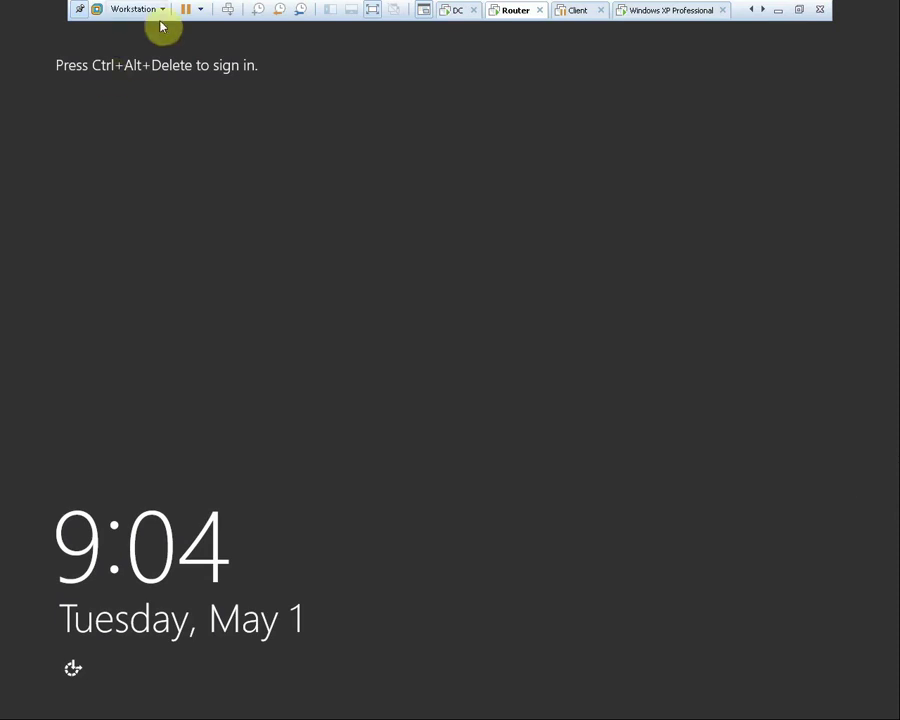
Send Ctrl+Alt+Del to the Router and sign in as Administrator with its password
click(228, 9)
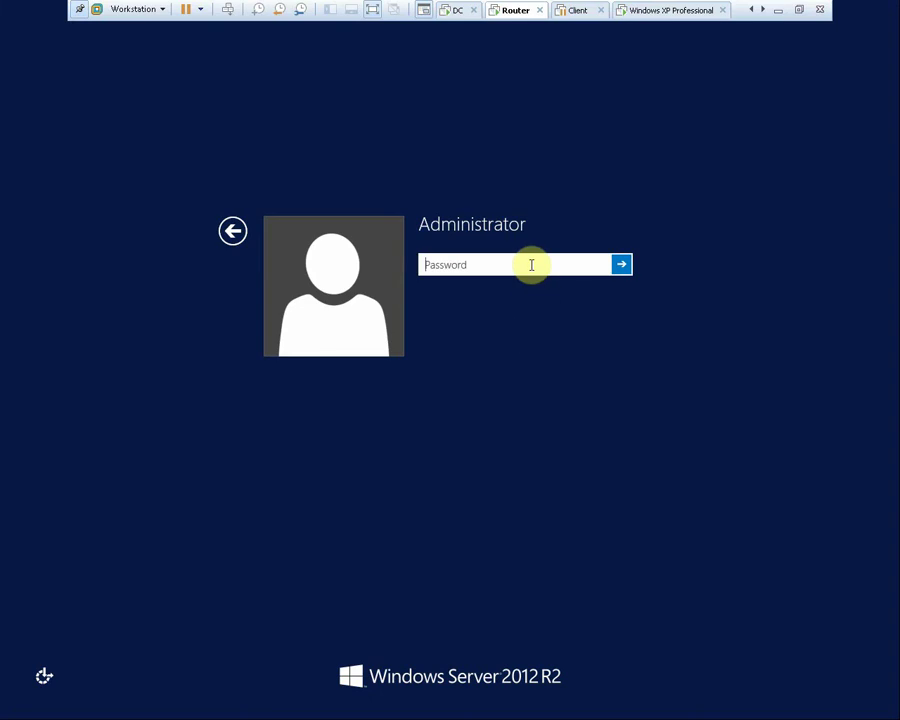
text(*******)
key(Return)
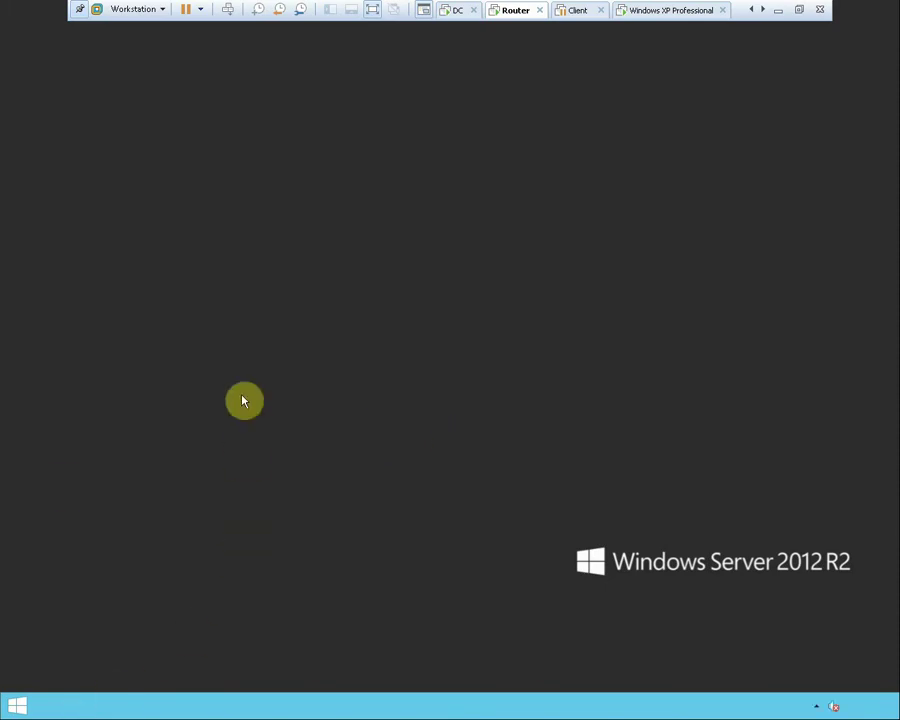
Open This PC's system properties to the Computer Name tab showing Router in WORKGROUP
right_click(311, 408)
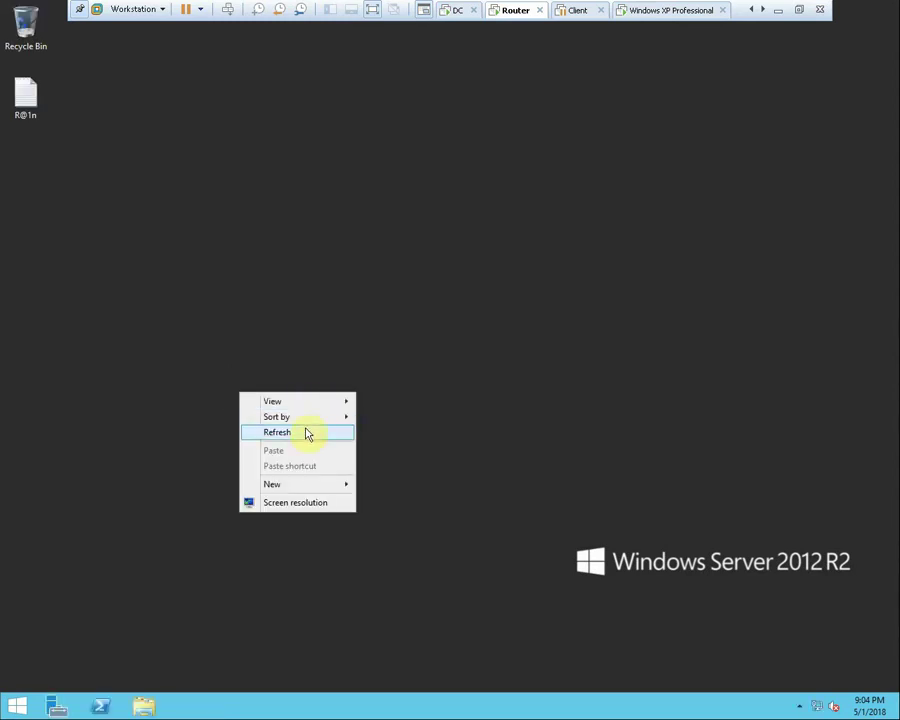
click(308, 434)
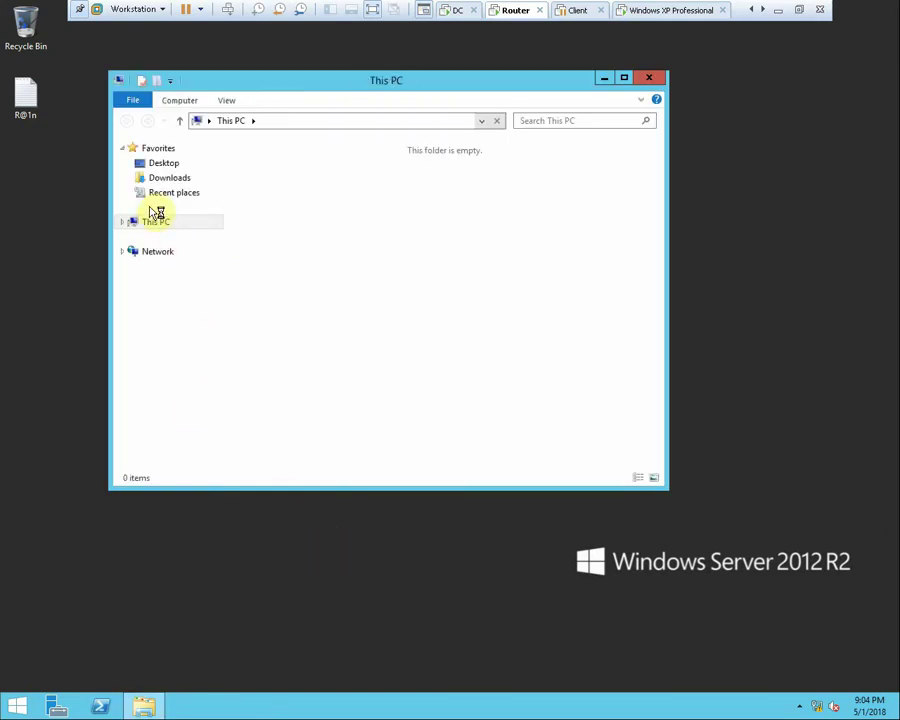
click(157, 222)
right_click(160, 224)
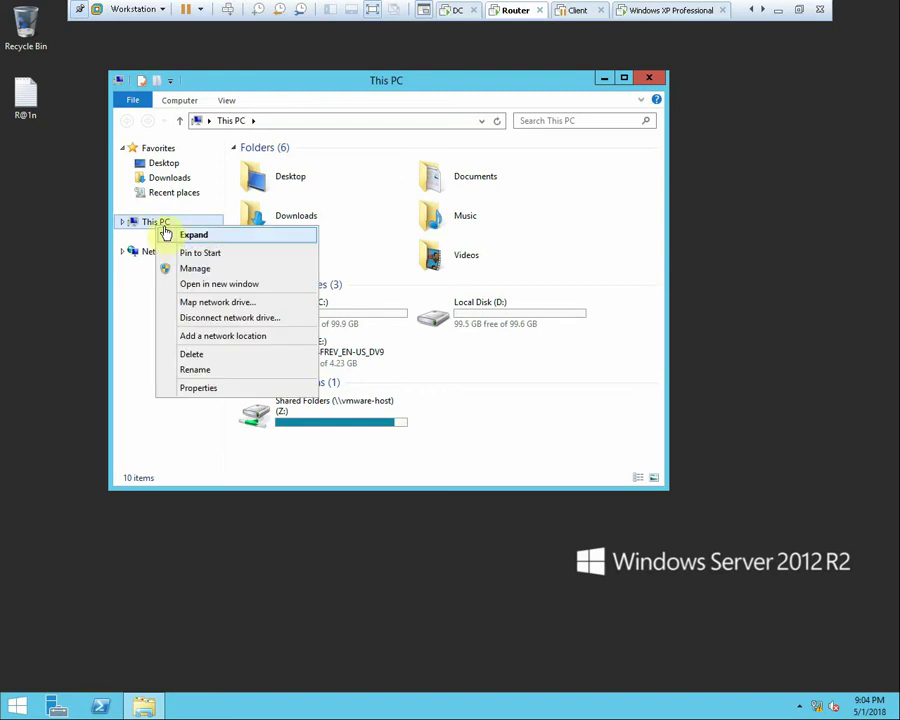
click(210, 387)
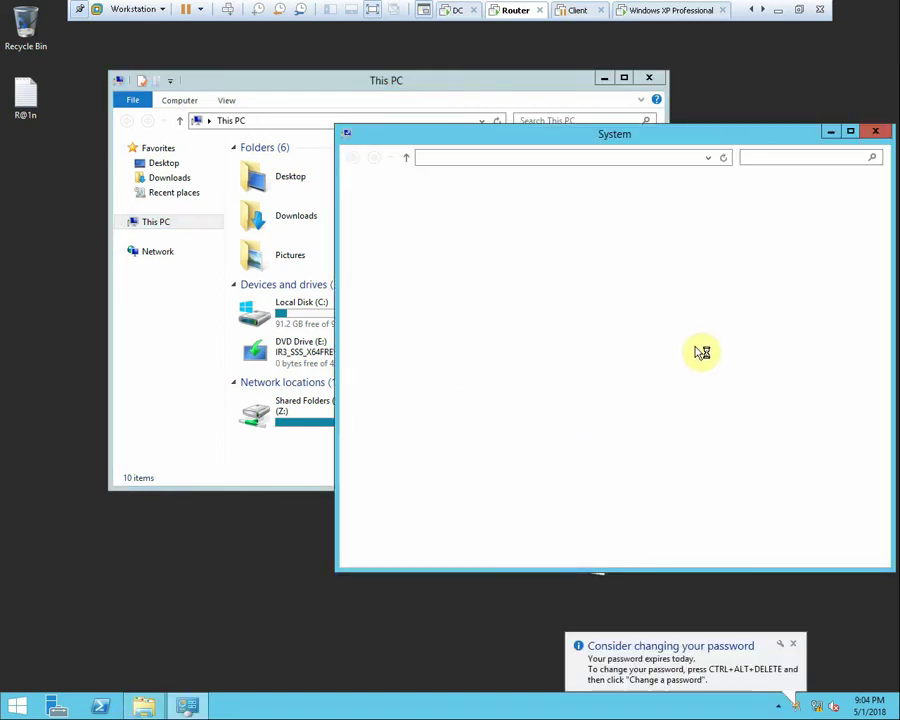
click(808, 388)
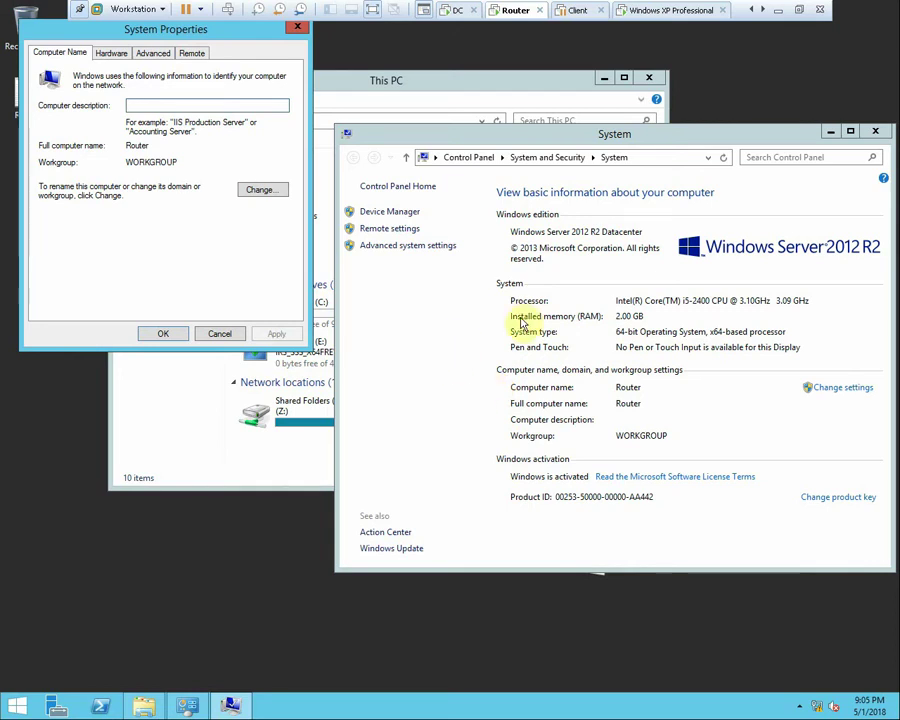
Switch the Router's membership to domain ABC.com and submit the join
click(265, 191)
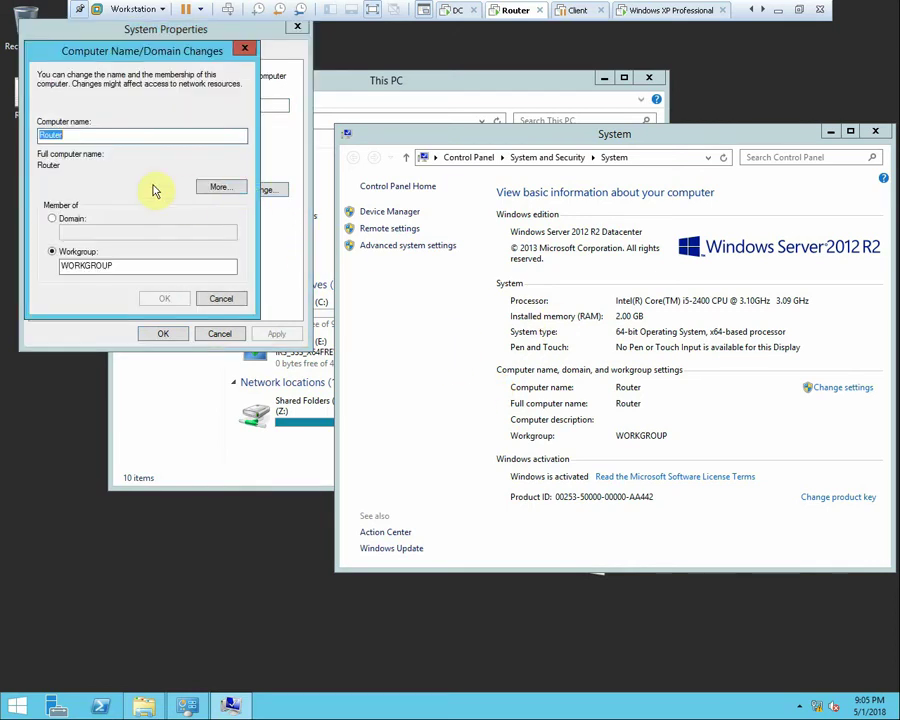
click(66, 220)
click(88, 232)
text(A)
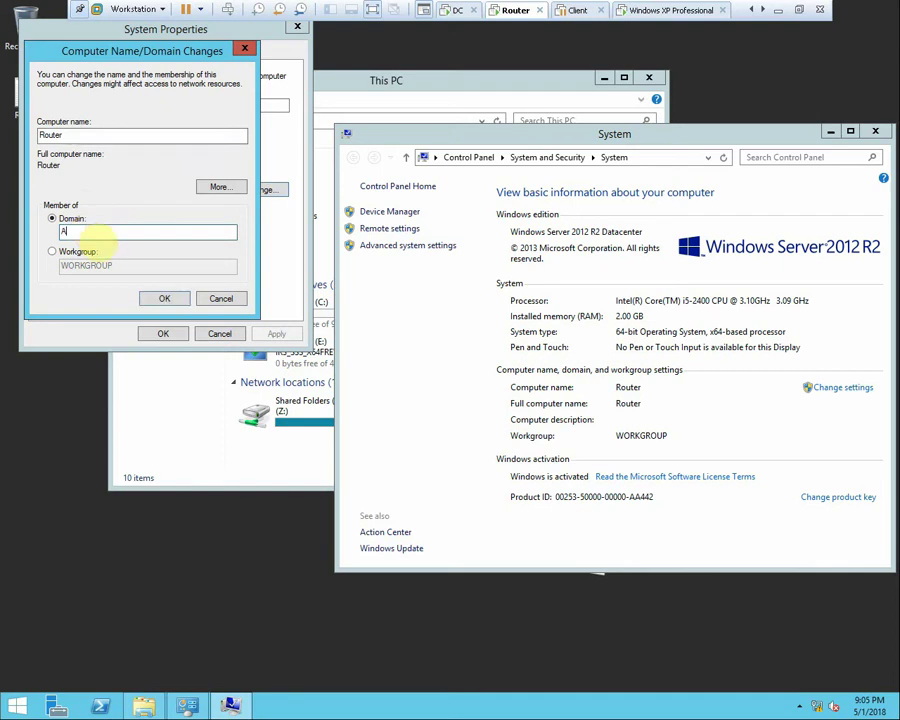
text(BC.com)
key(Return)
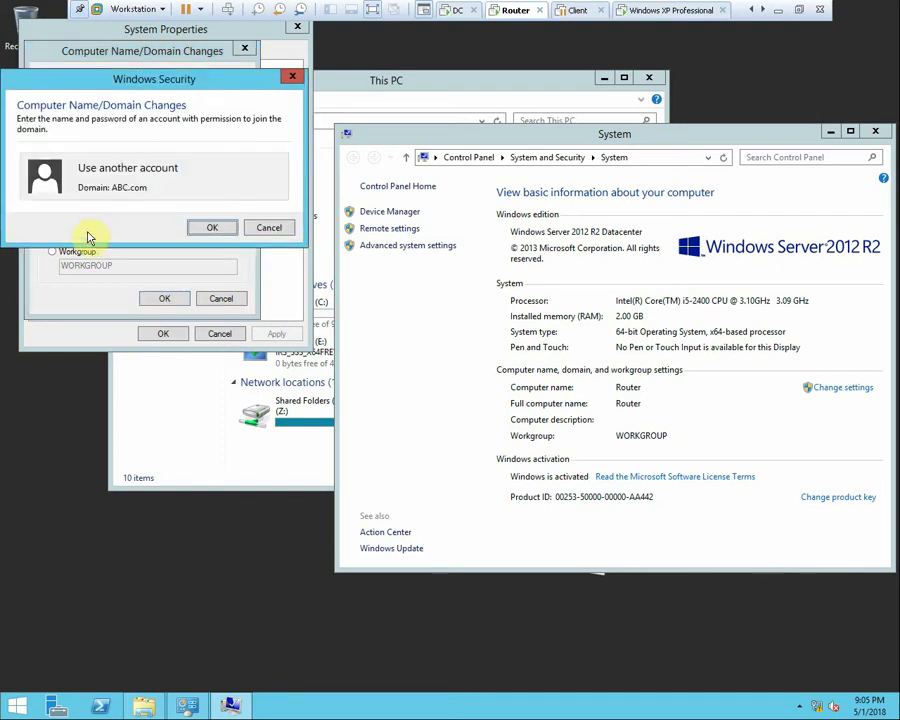
Authenticate with the administrator account and password, then dismiss the duplicate-SID error
text(admi)
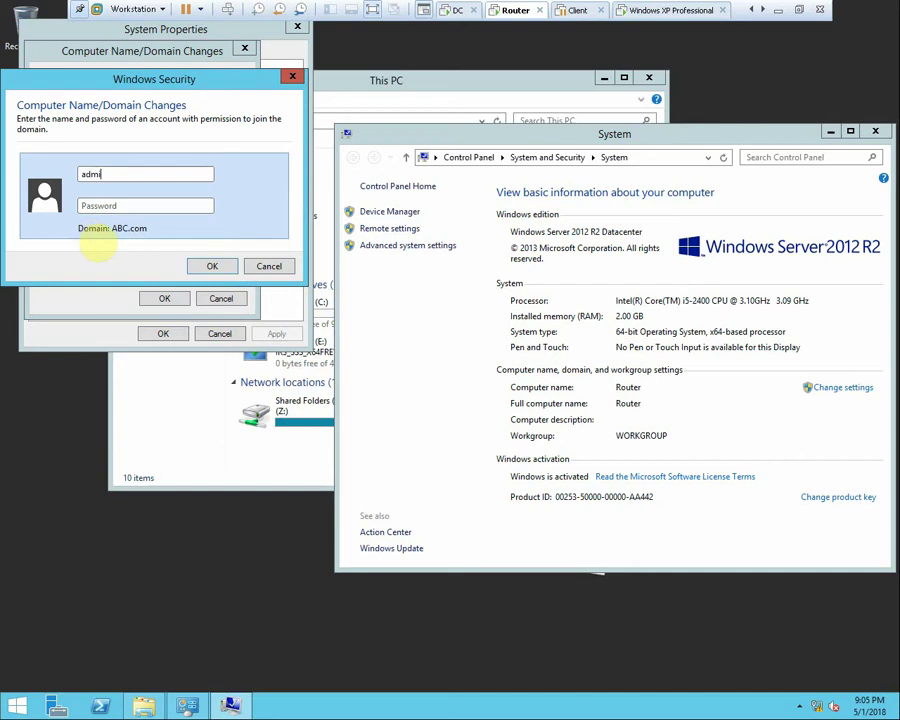
text(nistra)
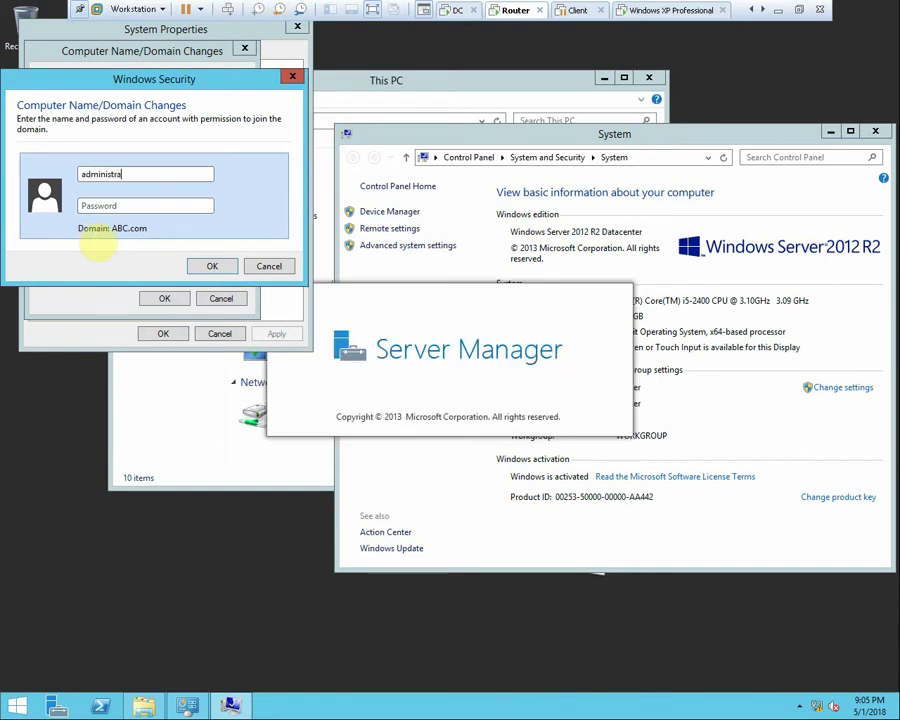
text(tor)
key(Tab)
text(Pa$$w0rd)
key(Return)
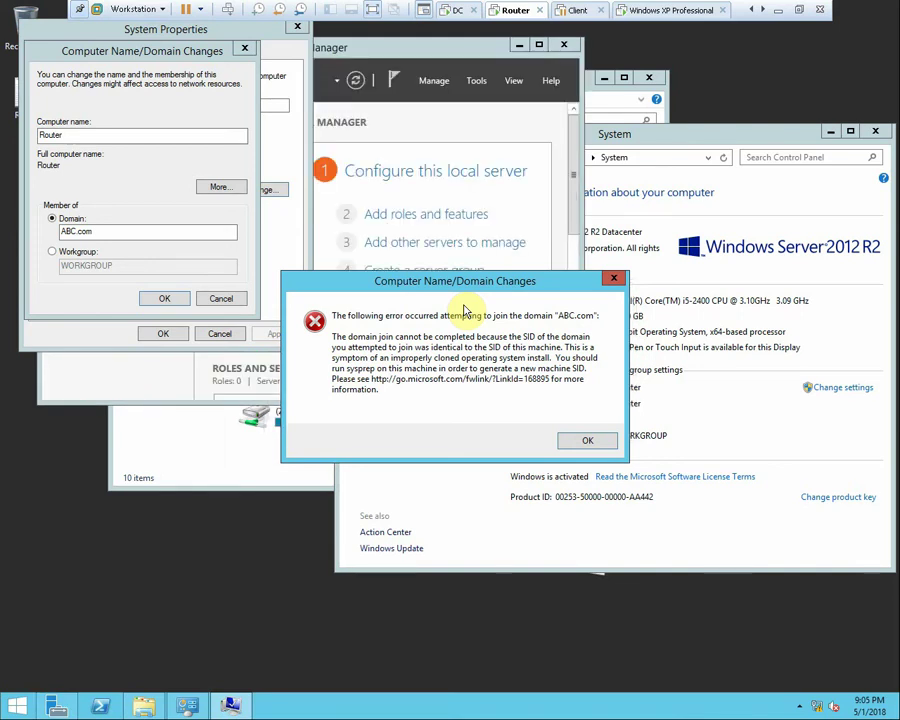
click(578, 441)
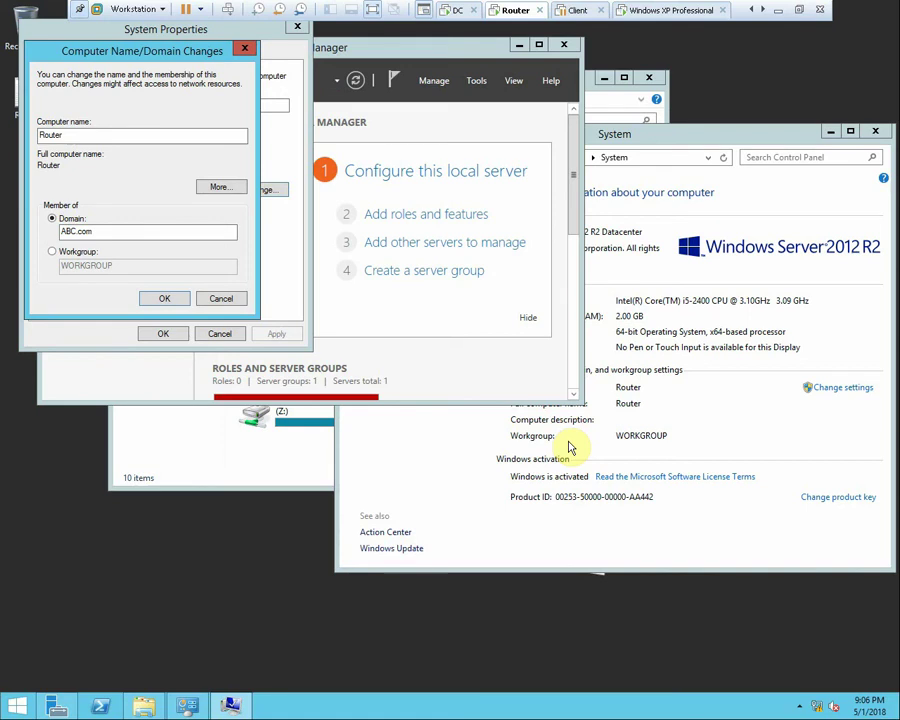
Cancel the domain change and begin a role-based installation on the Router server
click(221, 298)
click(218, 332)
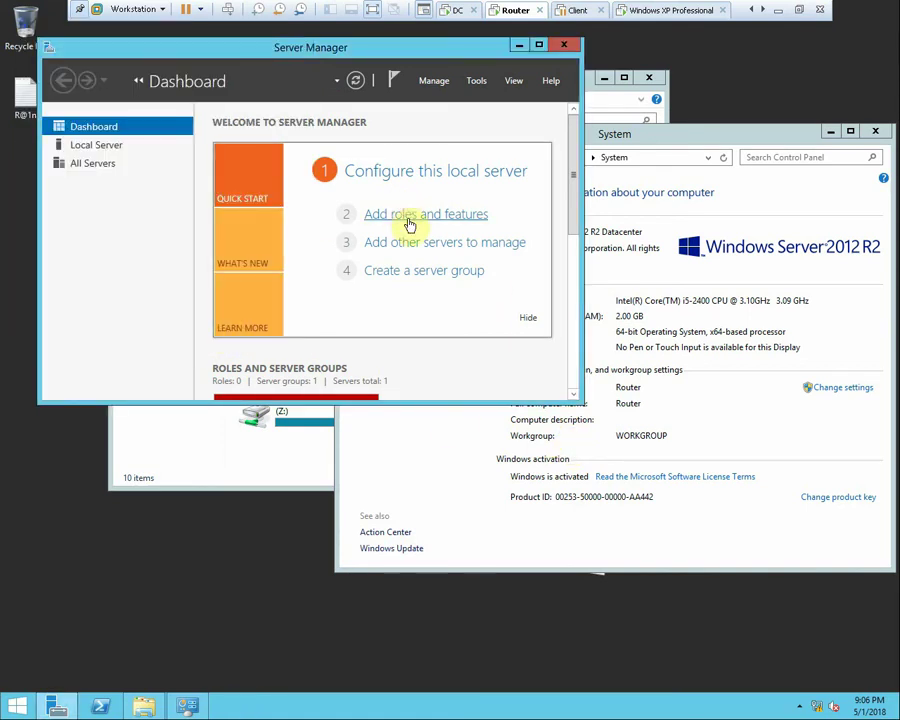
click(409, 225)
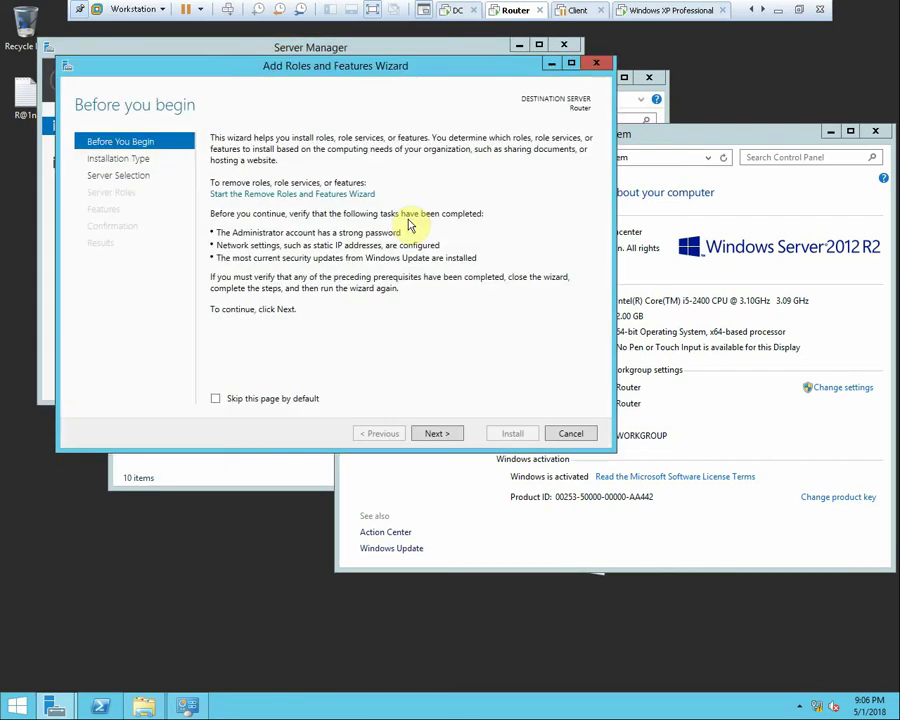
click(452, 434)
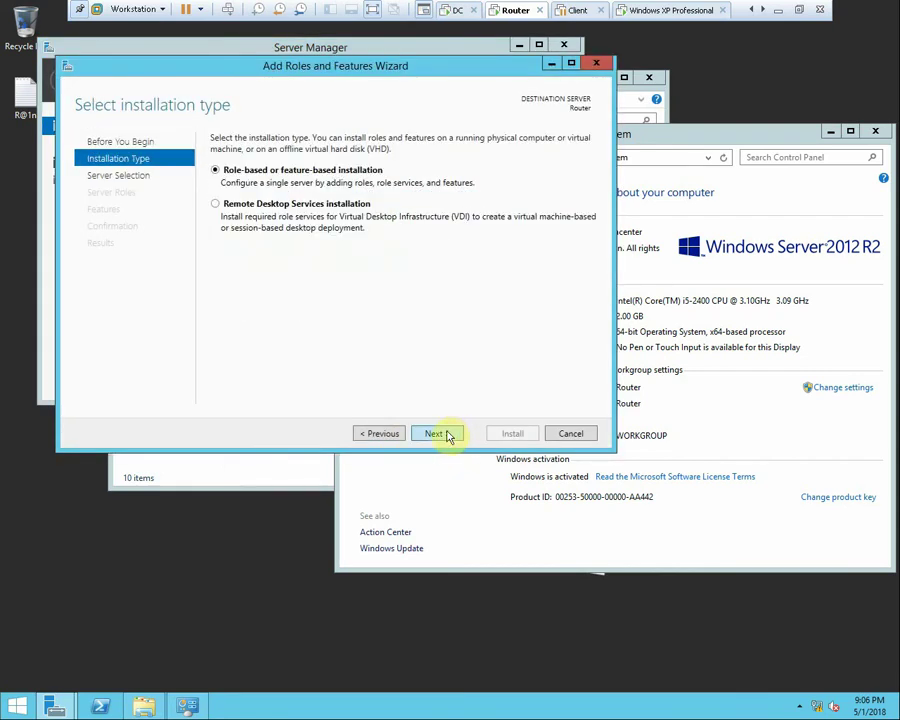
click(433, 434)
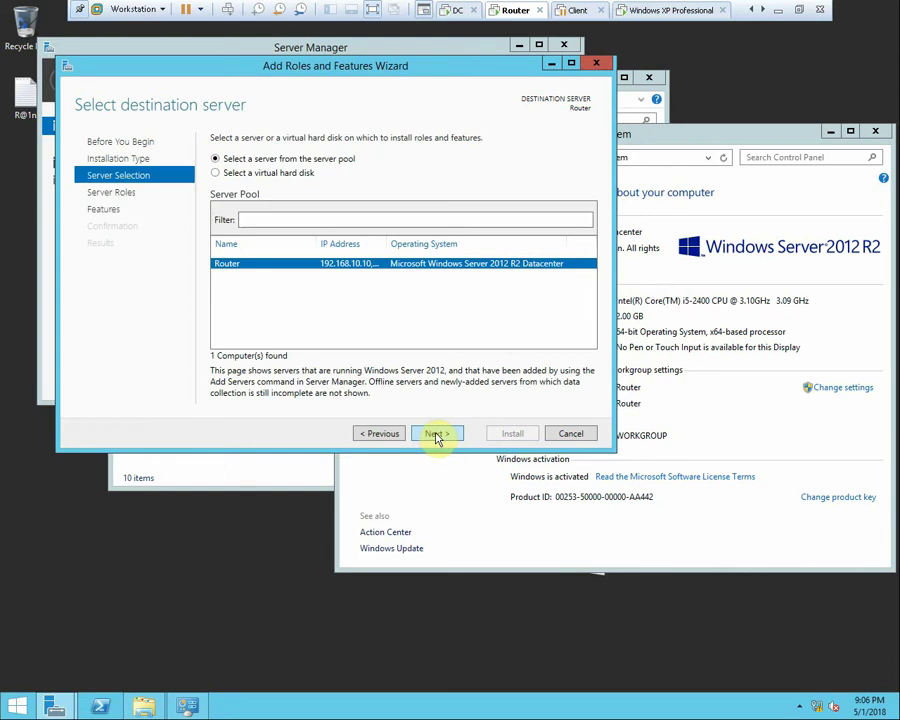
click(436, 434)
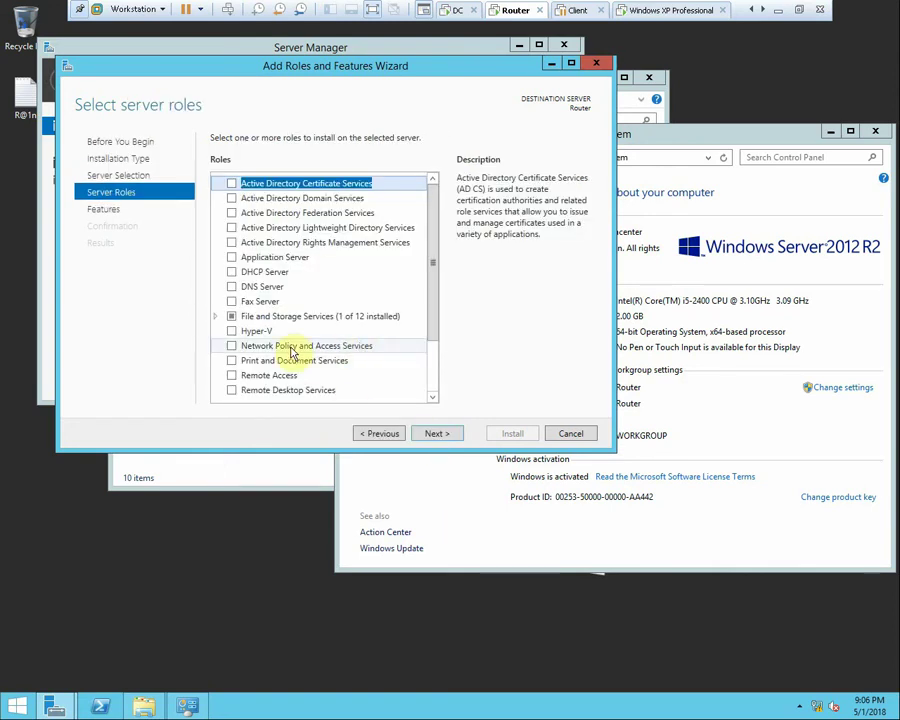
Select the Remote Access role and add the Routing role service with its required features
click(233, 377)
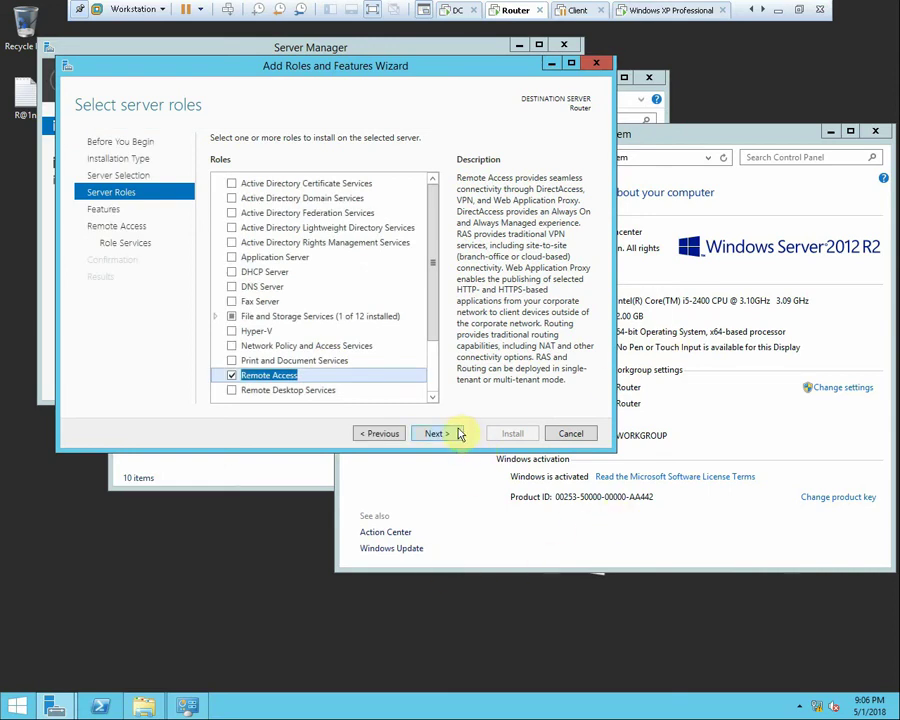
click(448, 435)
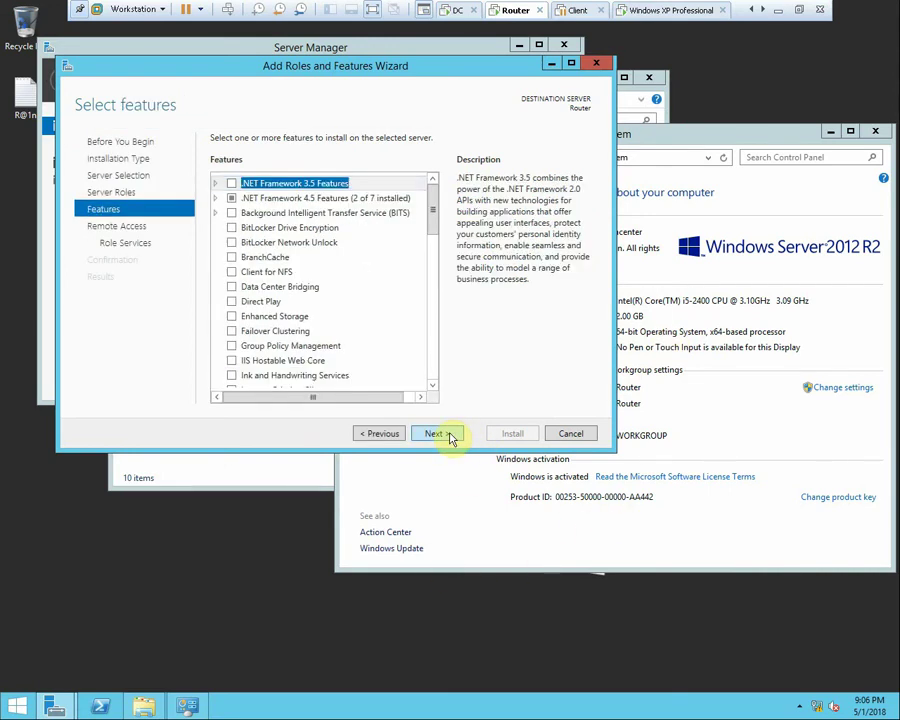
click(448, 435)
click(448, 435)
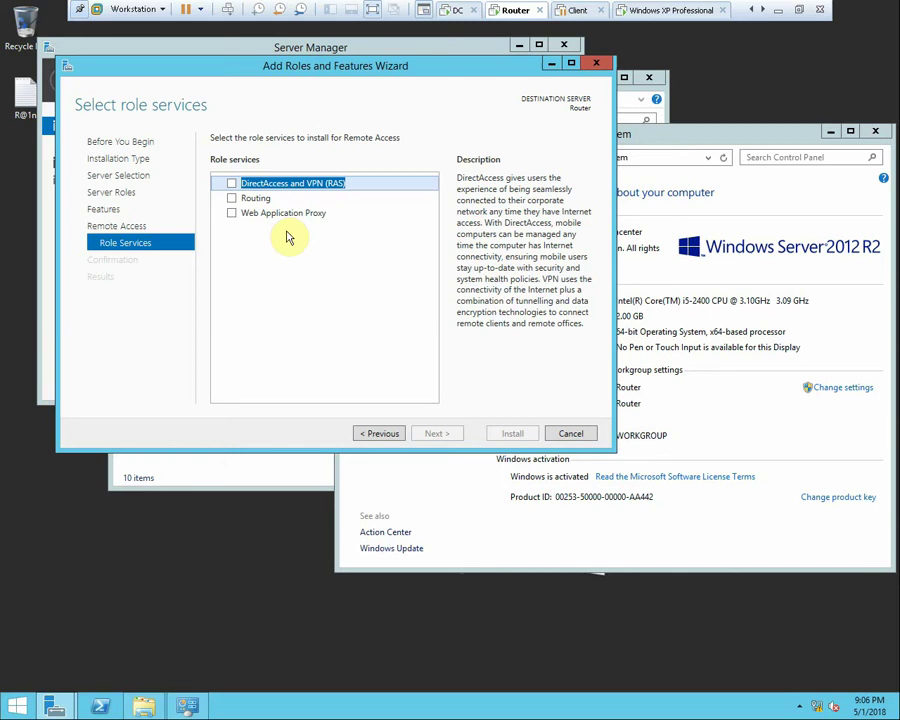
click(233, 199)
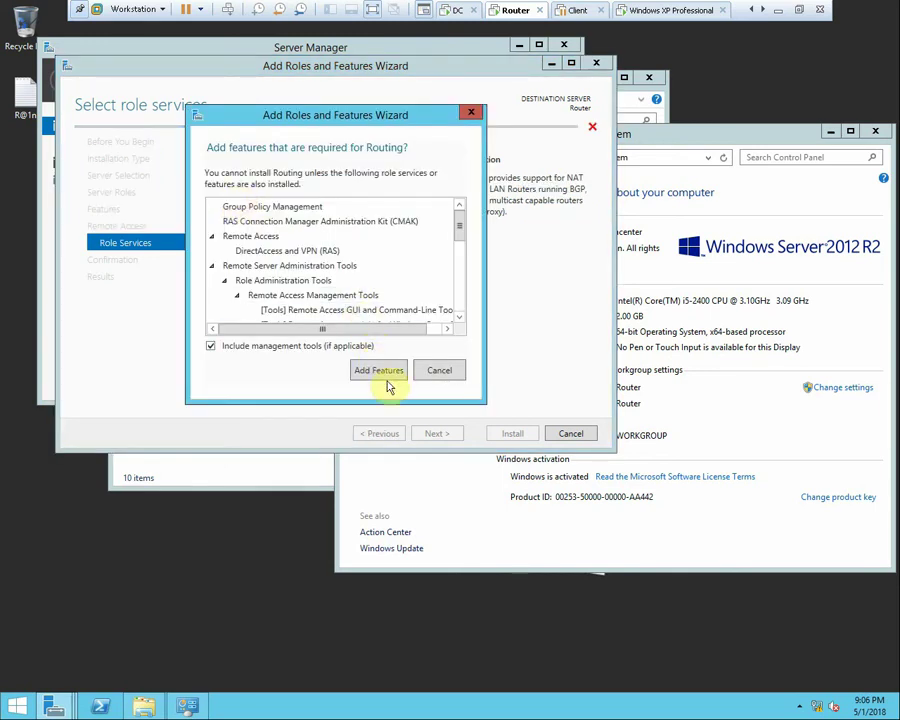
click(379, 370)
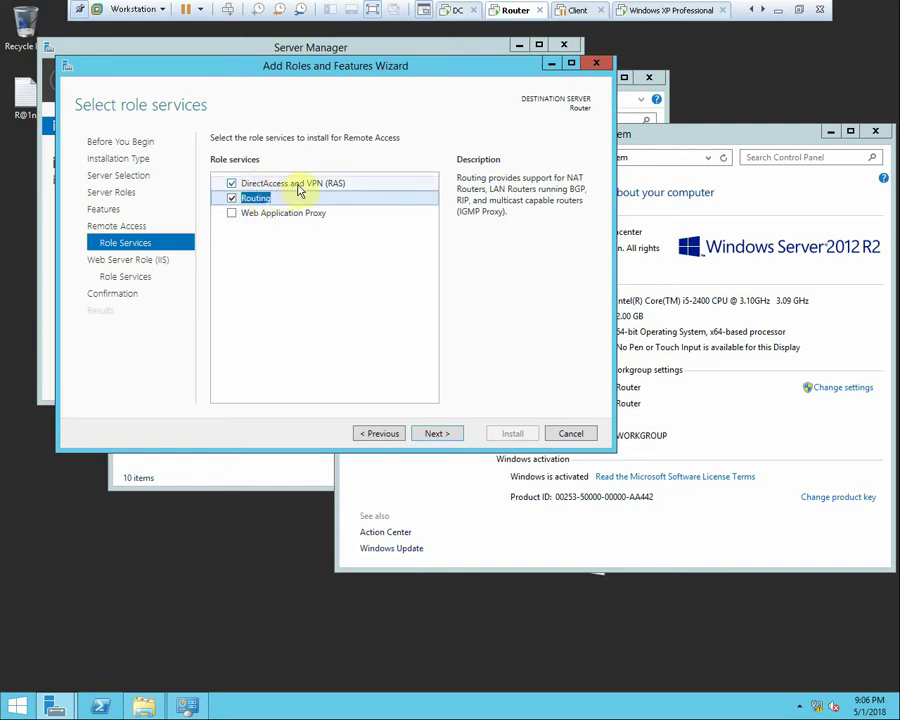
Confirm the remaining pages, start the installation, and leave the VM for the host desktop
click(434, 436)
click(436, 436)
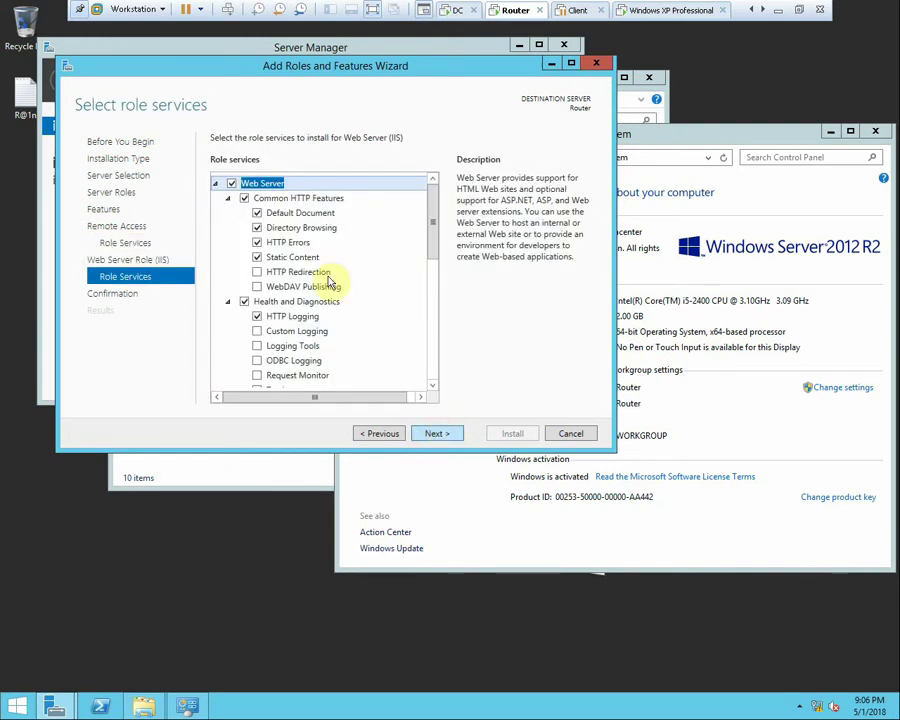
click(430, 433)
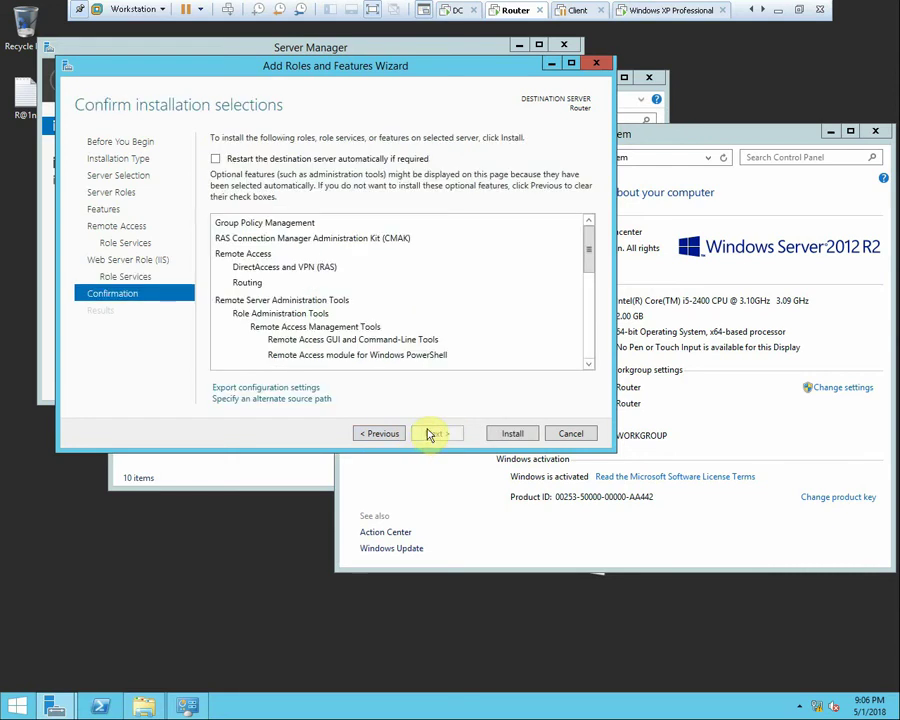
click(497, 437)
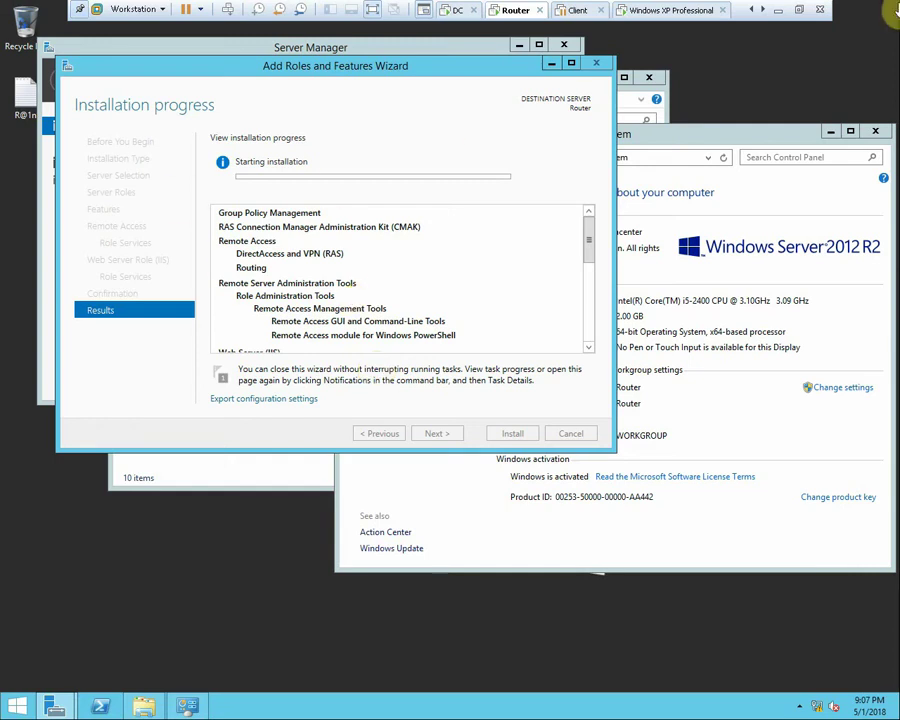
click(778, 9)
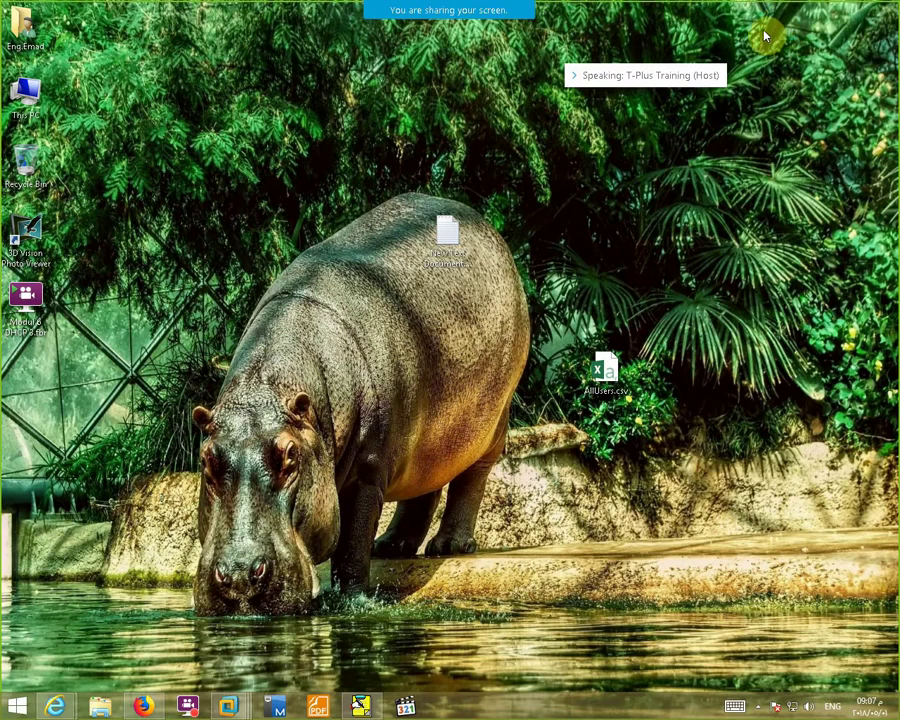
Pause the screen recording from the host's notification area
click(759, 706)
click(779, 611)
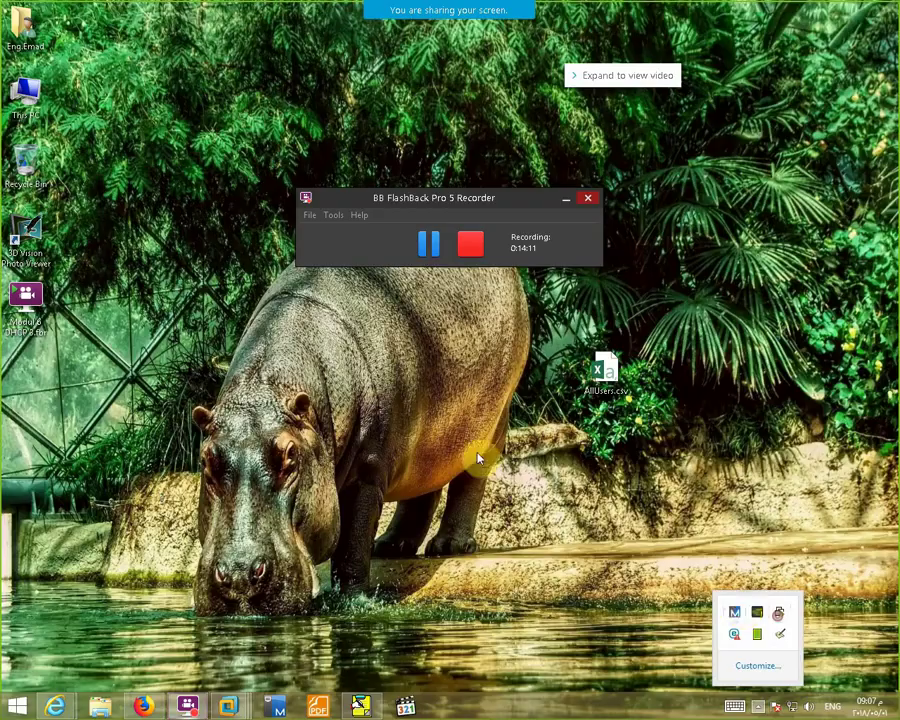
click(420, 256)
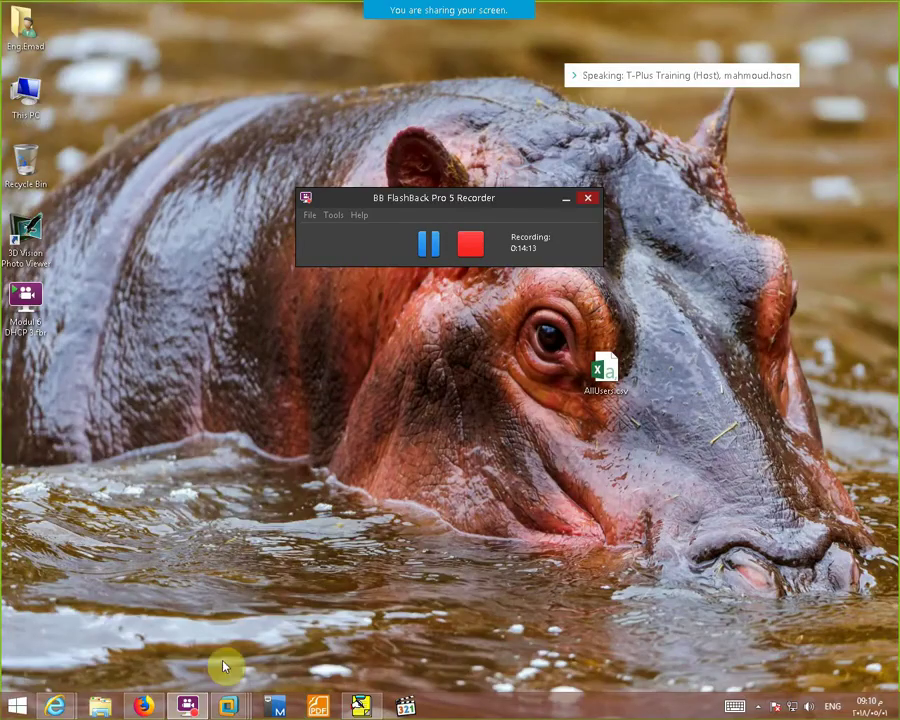
Return to the Router VM and close the finished installation wizard and System window
click(228, 706)
click(230, 626)
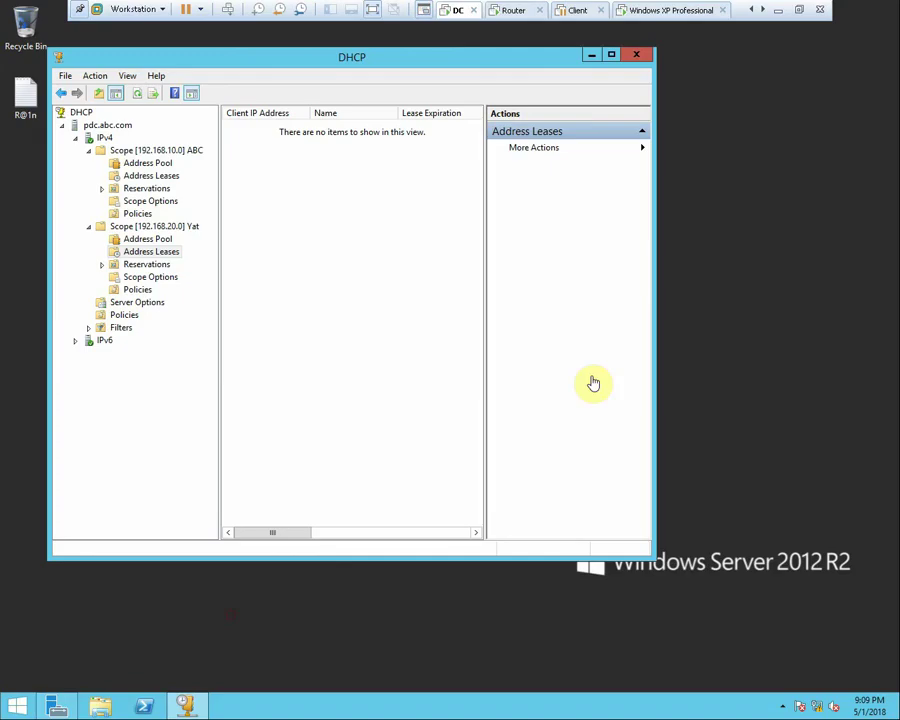
click(505, 12)
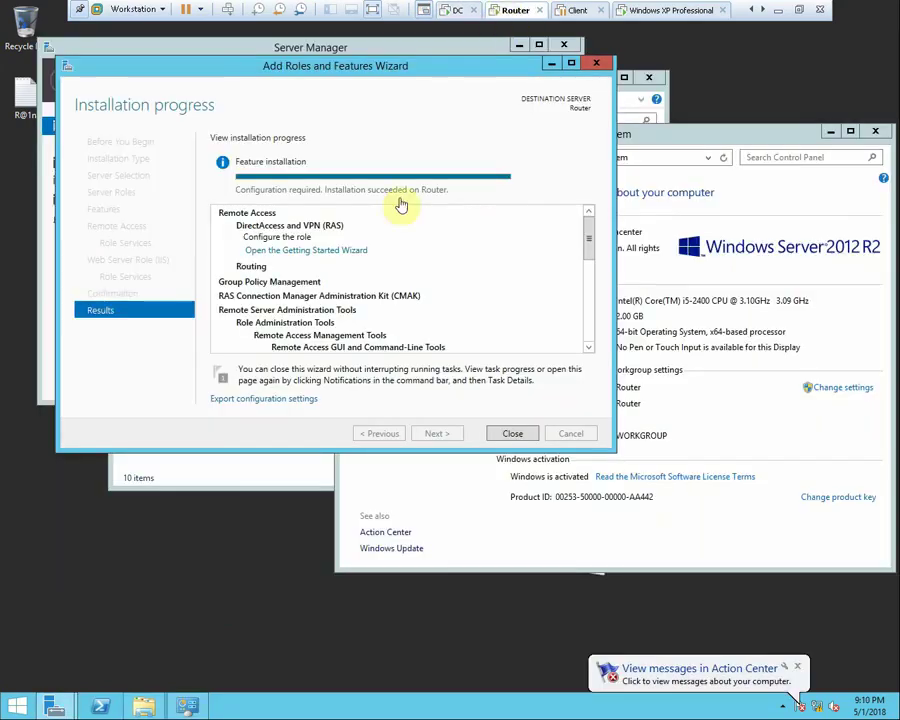
click(512, 433)
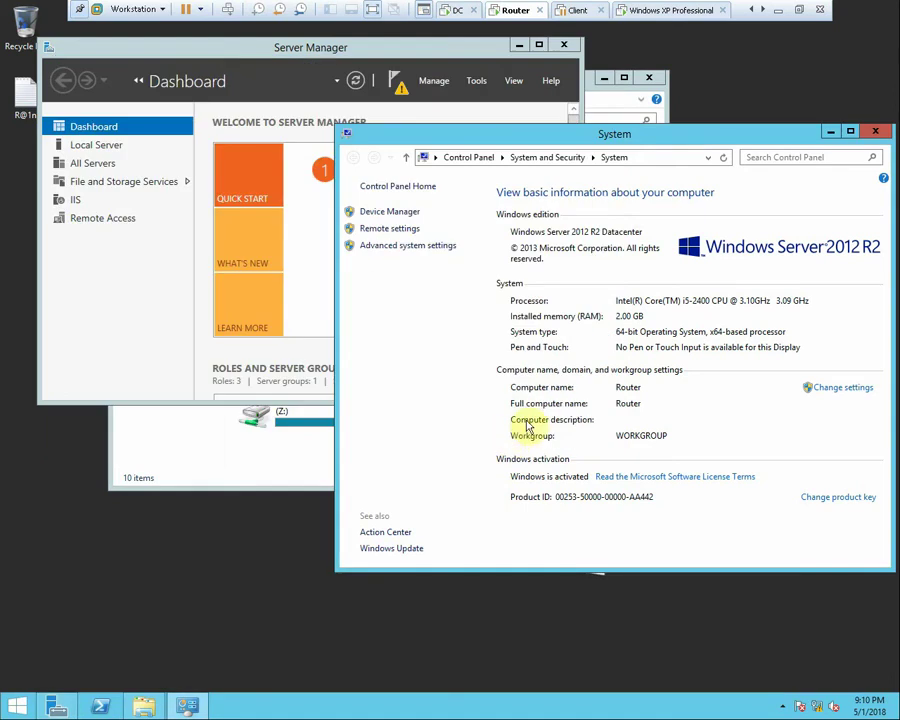
click(875, 134)
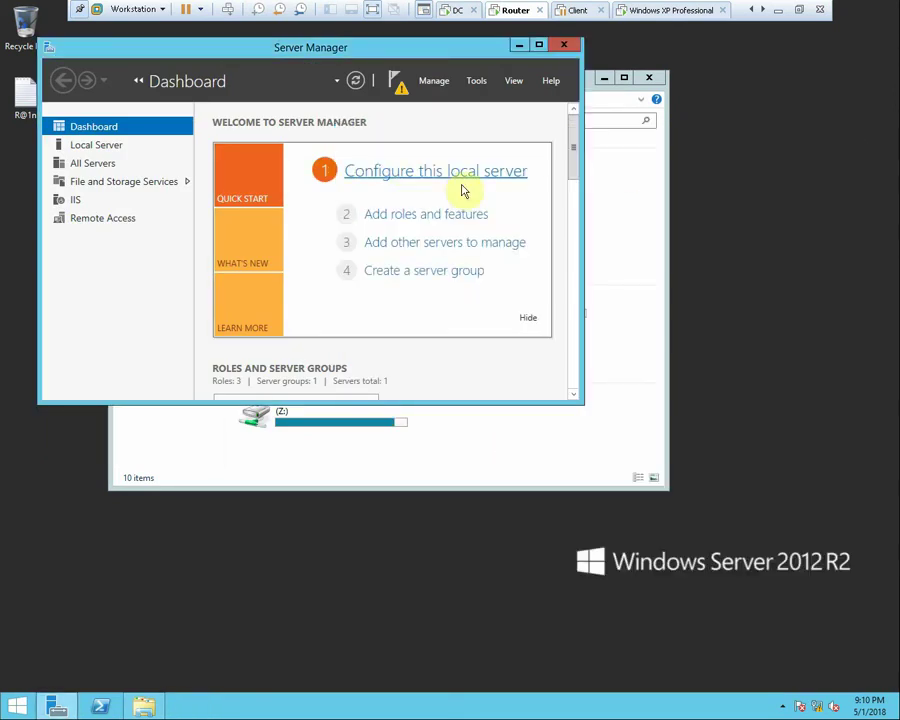
click(477, 84)
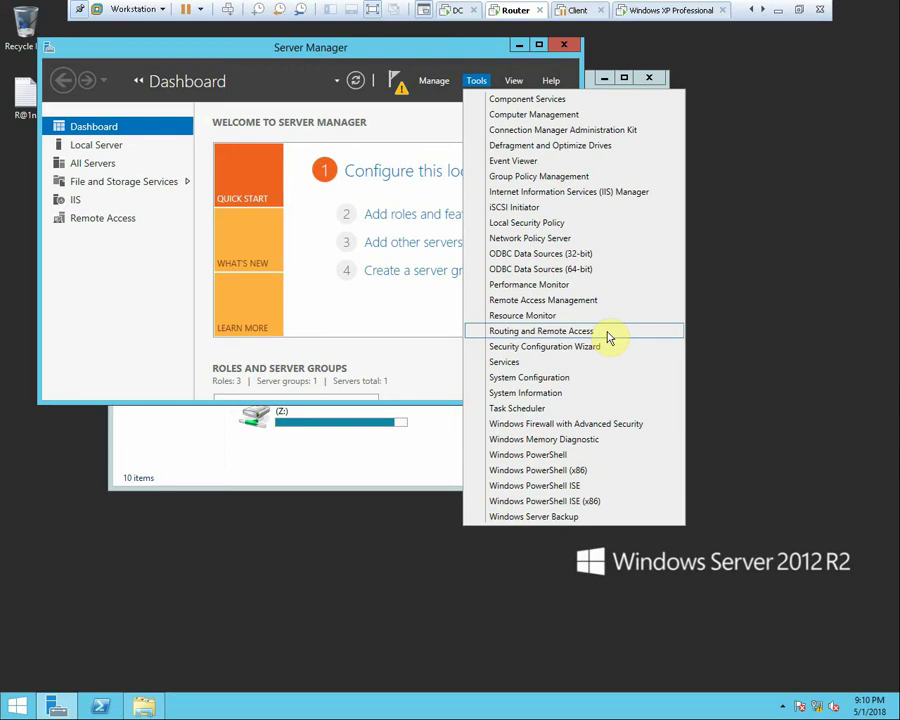
Open Routing and Remote Access, resize and reposition it, and choose Configure and Enable on ROUTER (local)
click(608, 334)
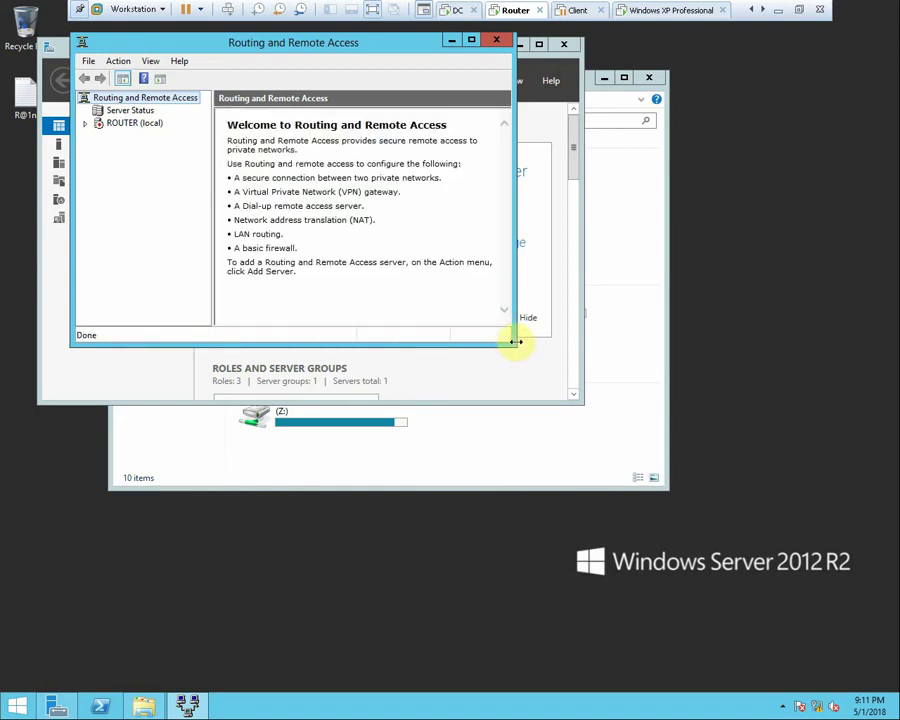
drag(514, 343, 585, 430)
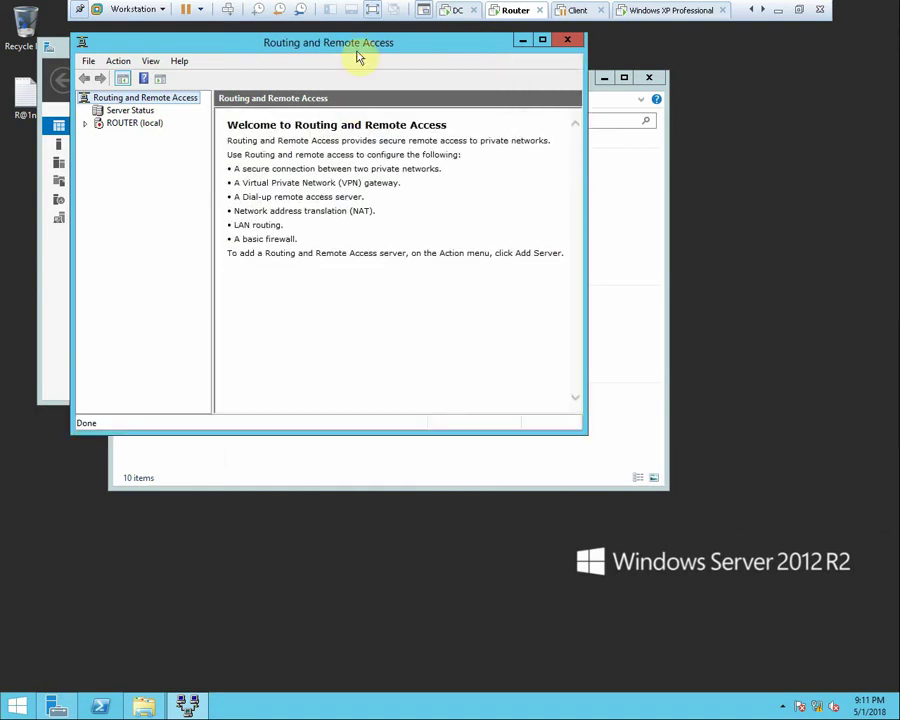
drag(357, 48, 465, 80)
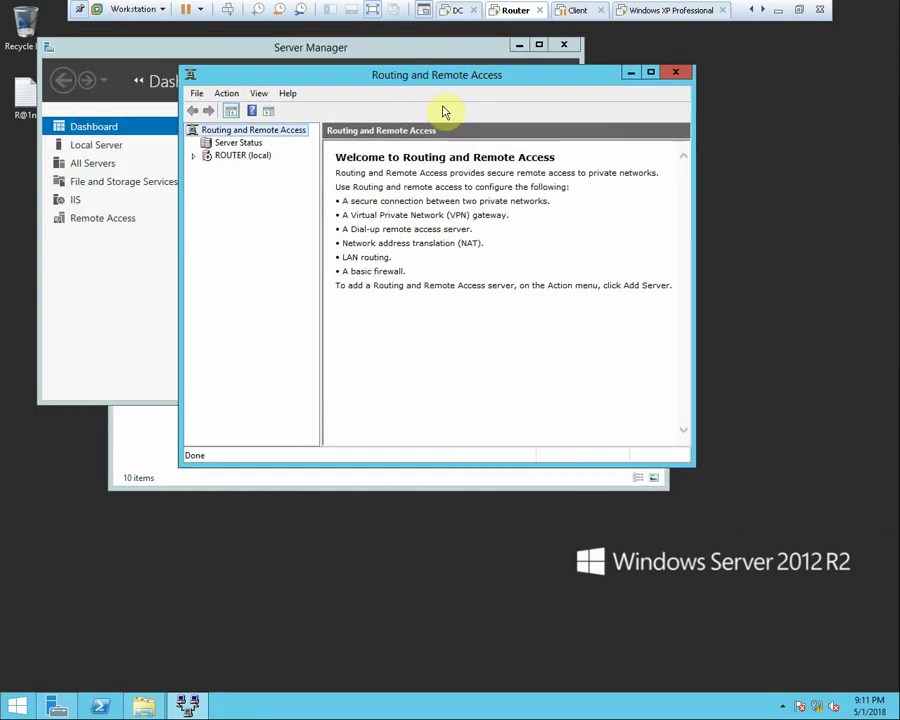
right_click(239, 158)
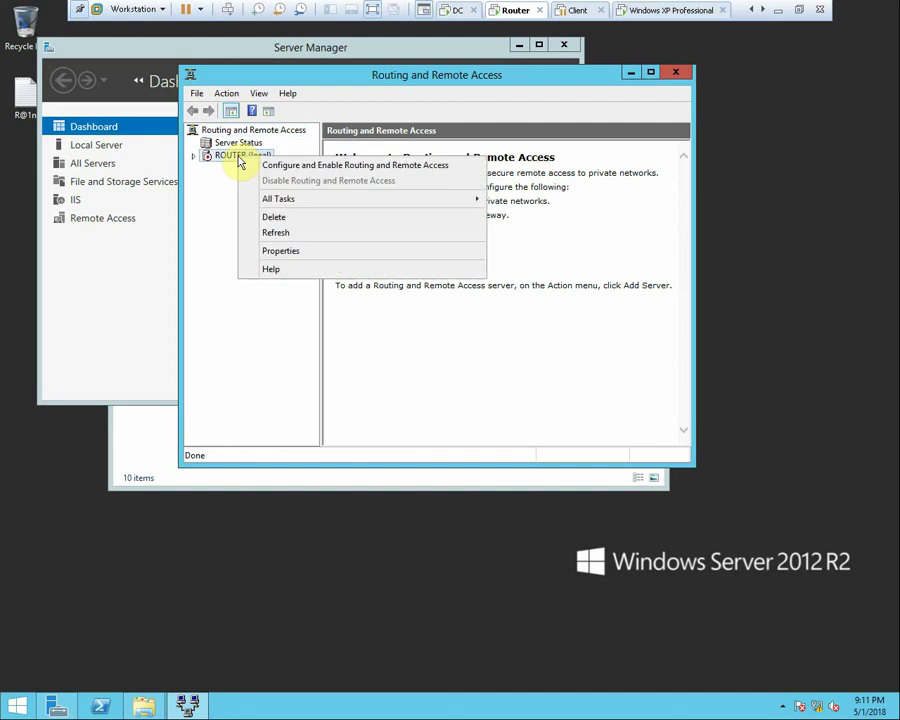
click(295, 172)
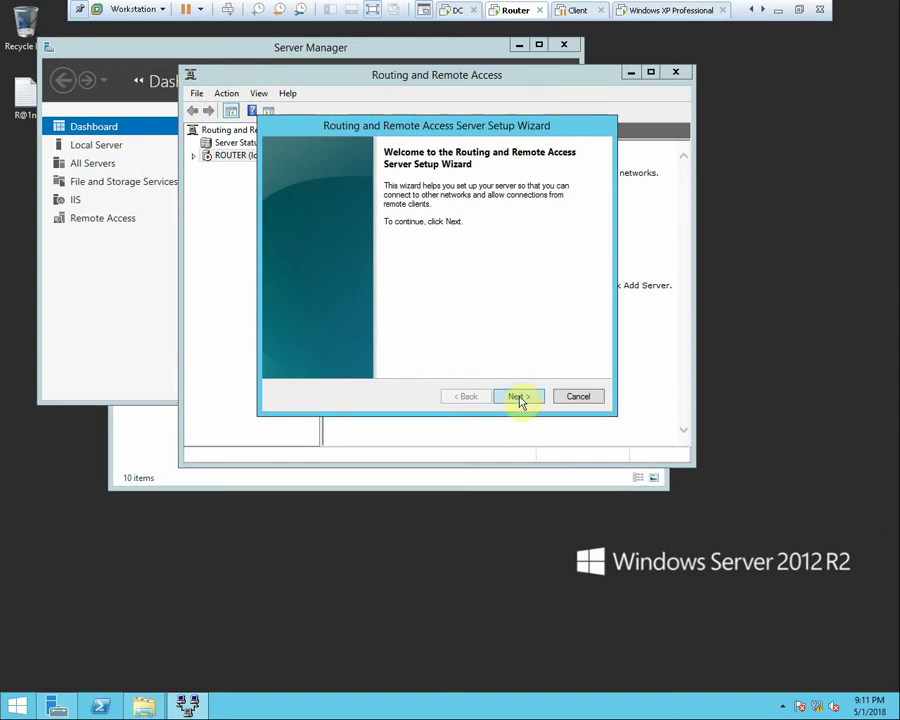
Complete the wizard with Custom configuration and LAN routing, then start the service
click(518, 396)
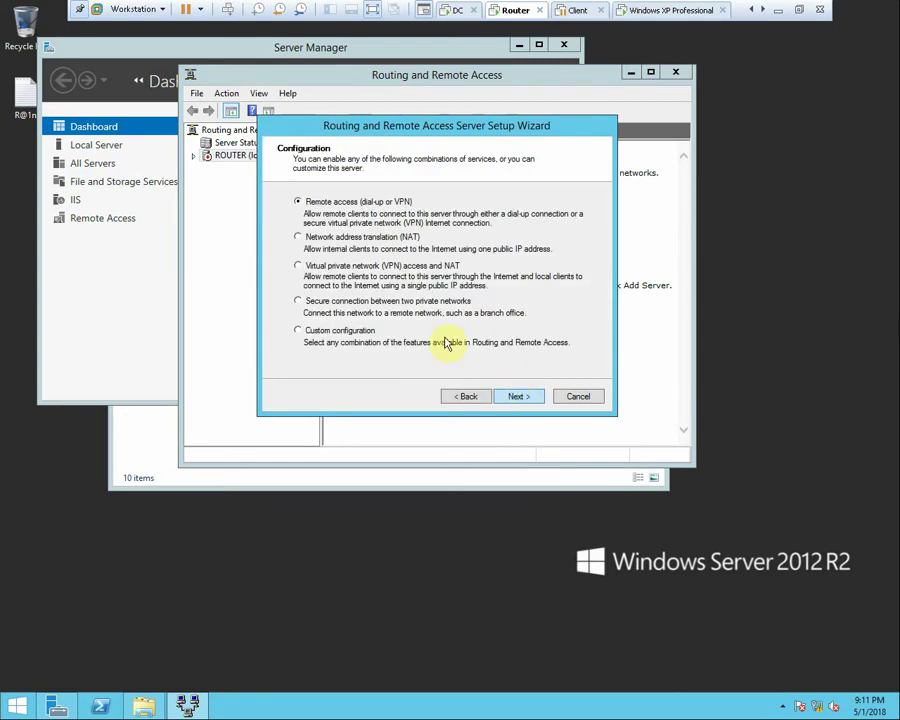
click(332, 332)
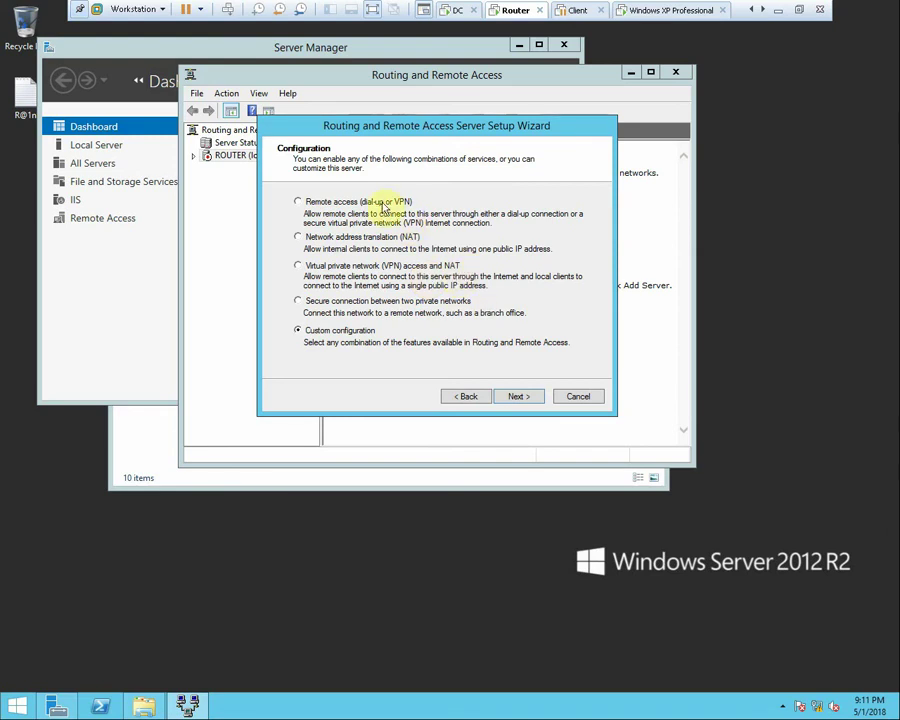
click(518, 397)
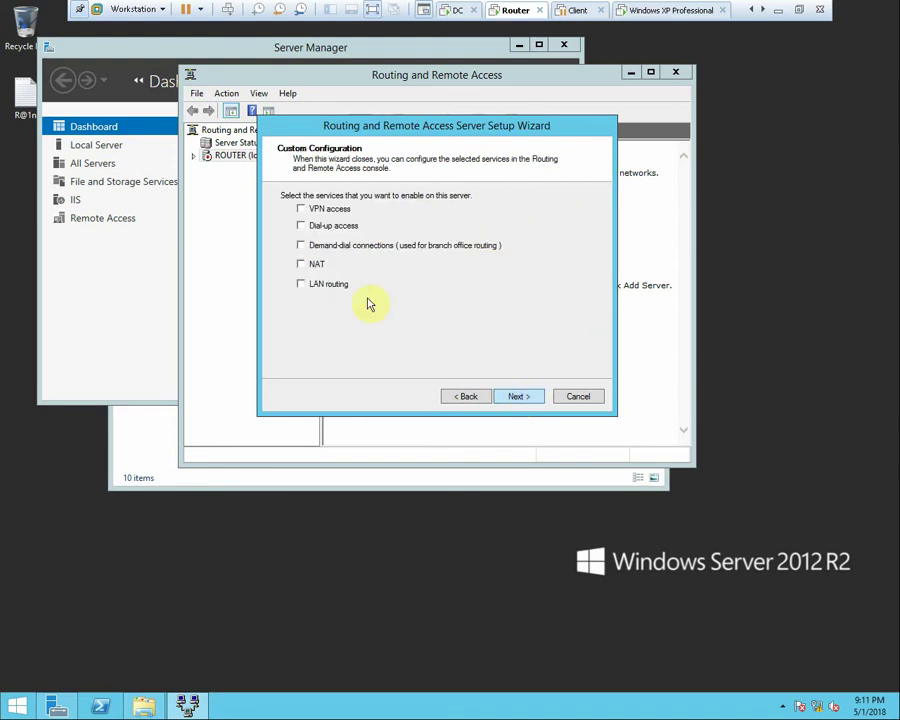
click(303, 286)
click(520, 397)
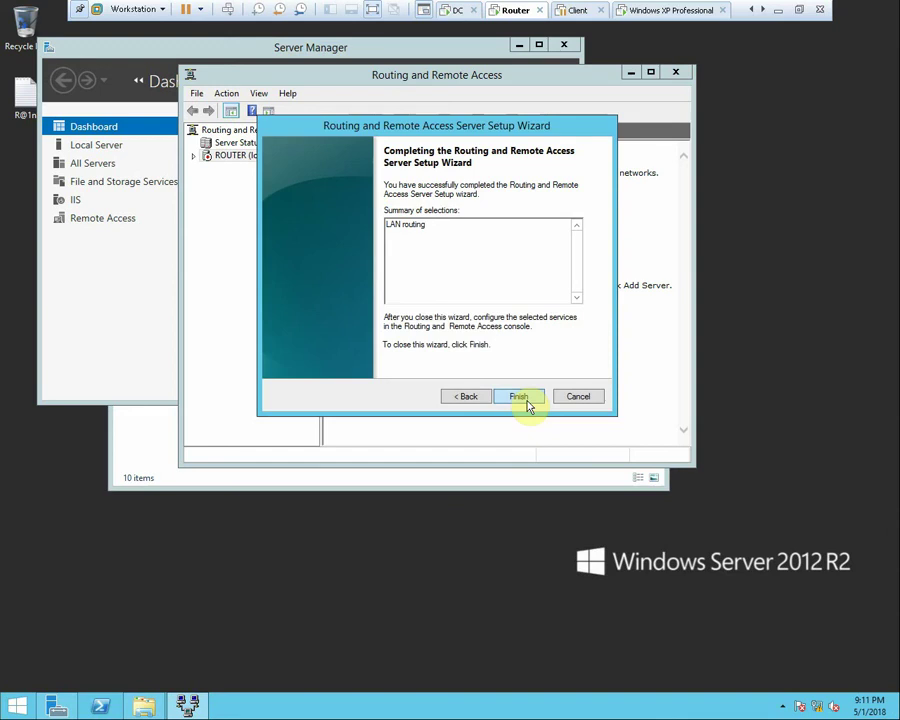
click(526, 401)
click(570, 426)
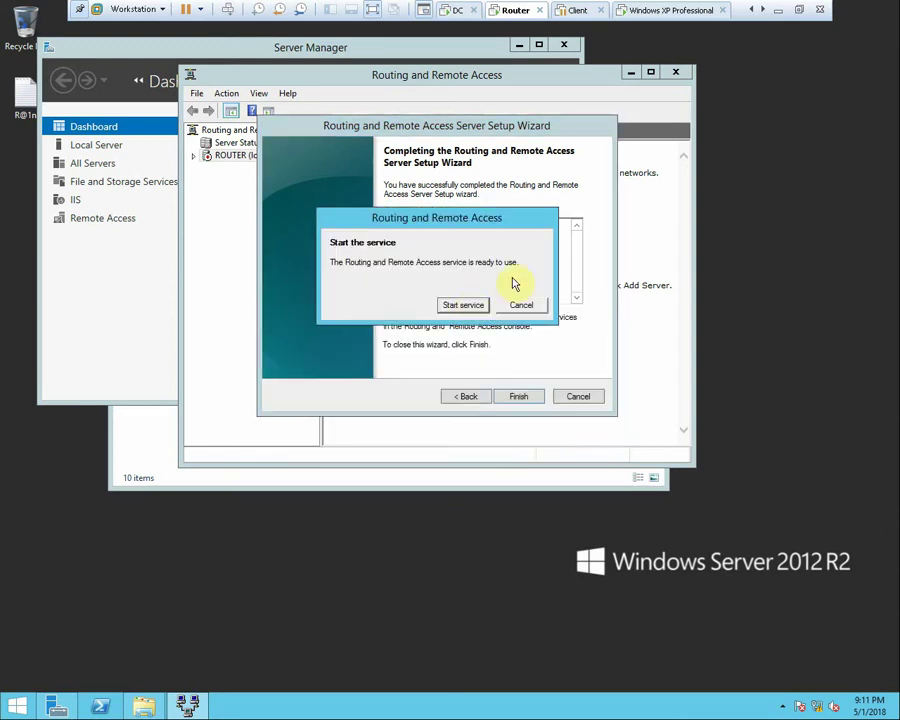
click(461, 309)
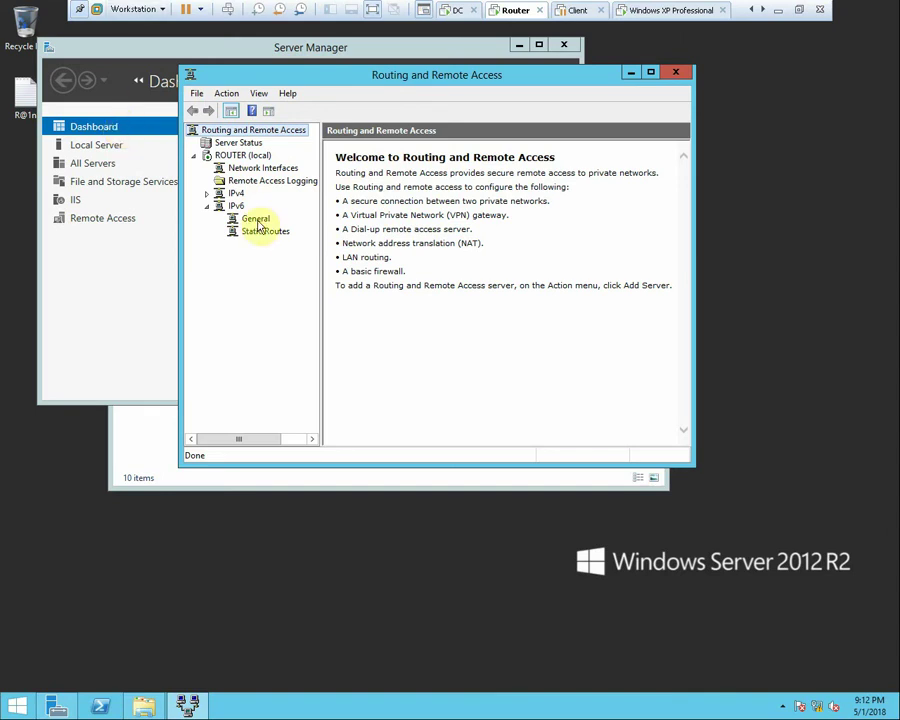
Expand IPv4 and show General, listing Loopback, Internal, 192.168.20.20 and 192.168.10.10 interfaces
click(228, 195)
click(210, 194)
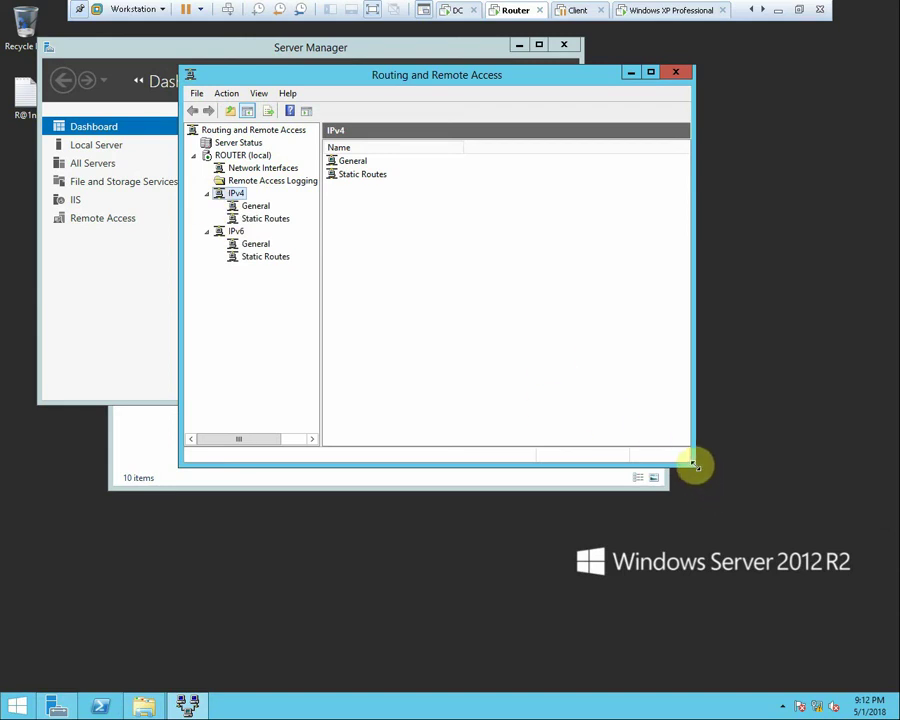
drag(697, 466, 798, 566)
click(254, 205)
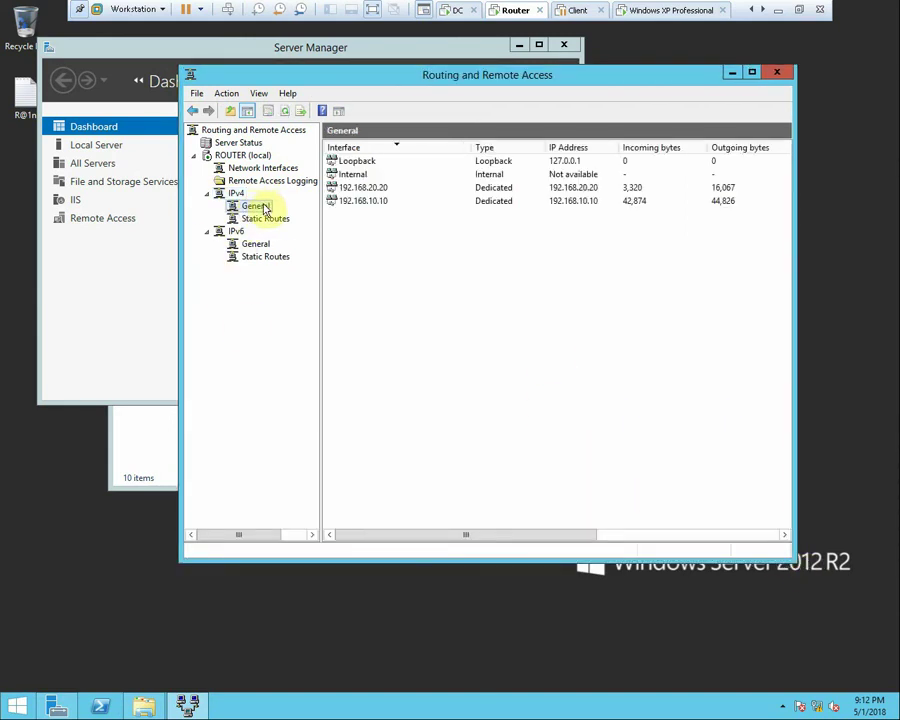
right_click(264, 206)
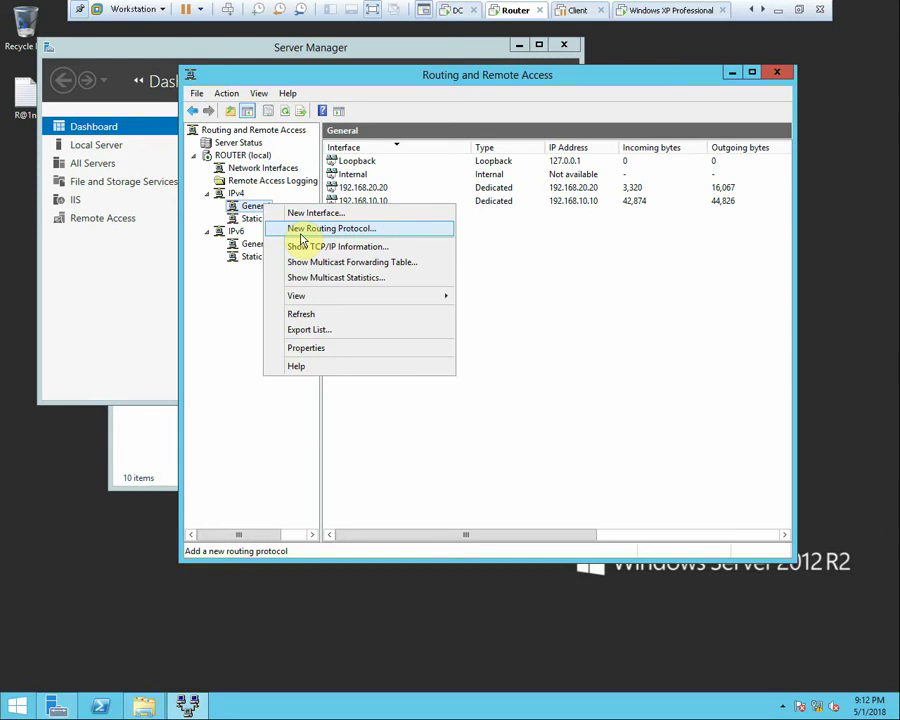
Add DHCP Relay Agent as a new IPv4 routing protocol and select its node
click(300, 232)
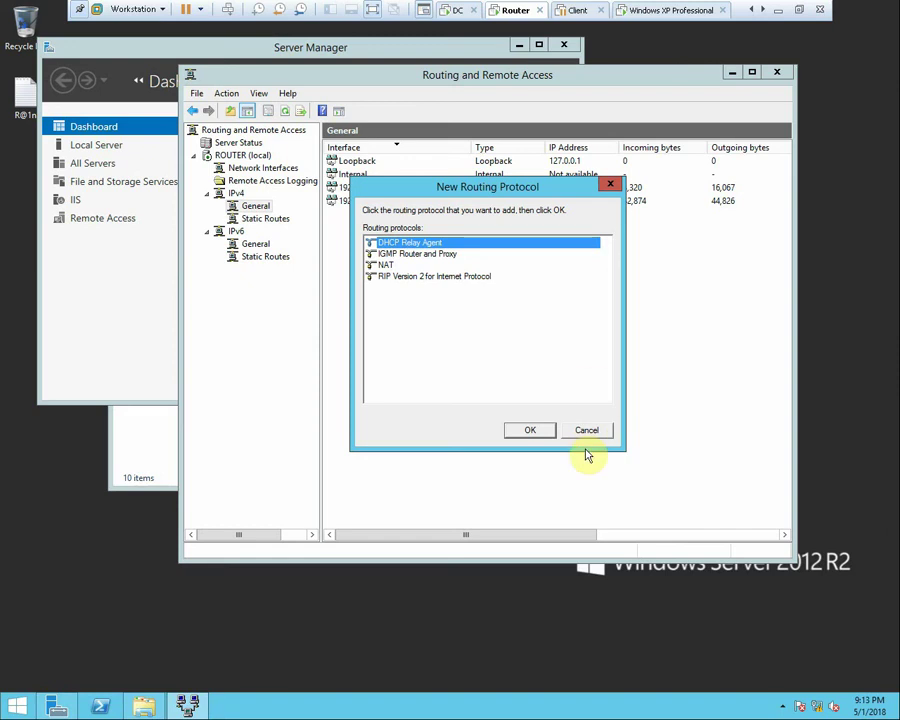
click(540, 430)
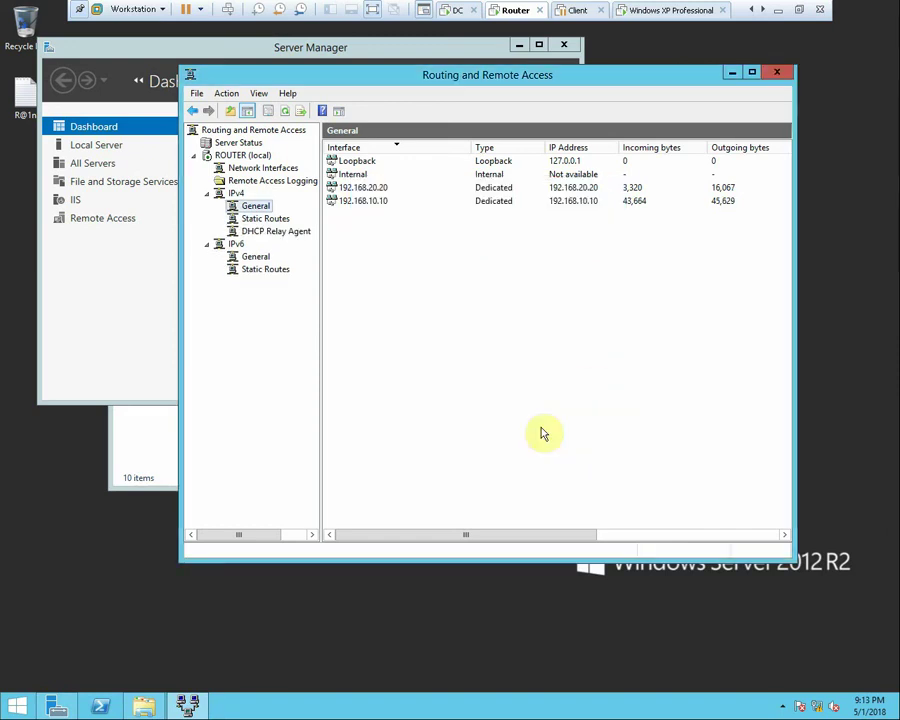
click(268, 238)
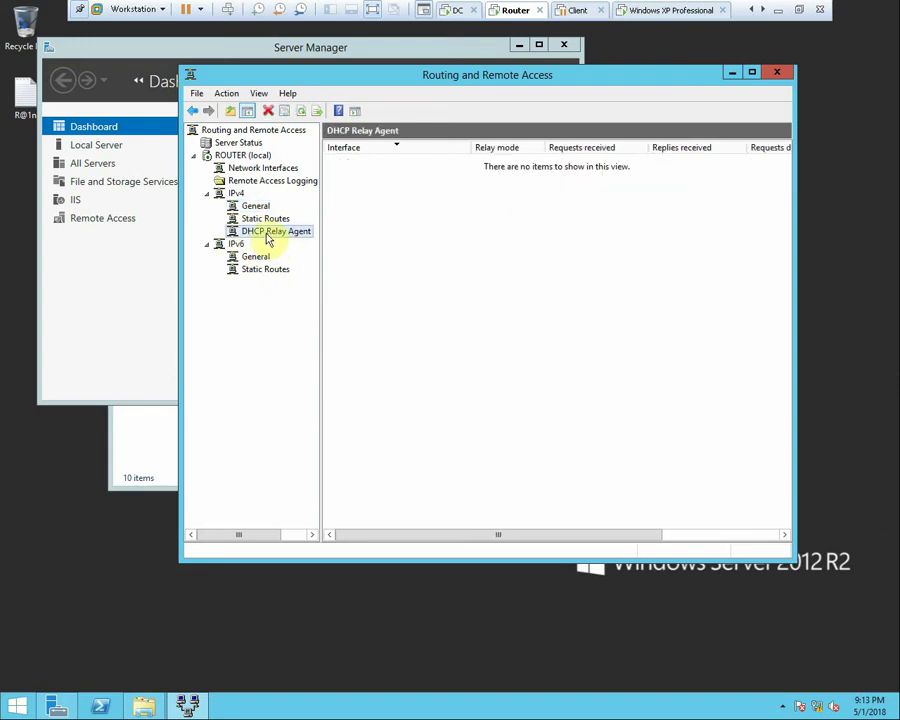
Add interface 192.168.20.20 to the DHCP Relay Agent, accept its settings, and refresh the list
right_click(269, 237)
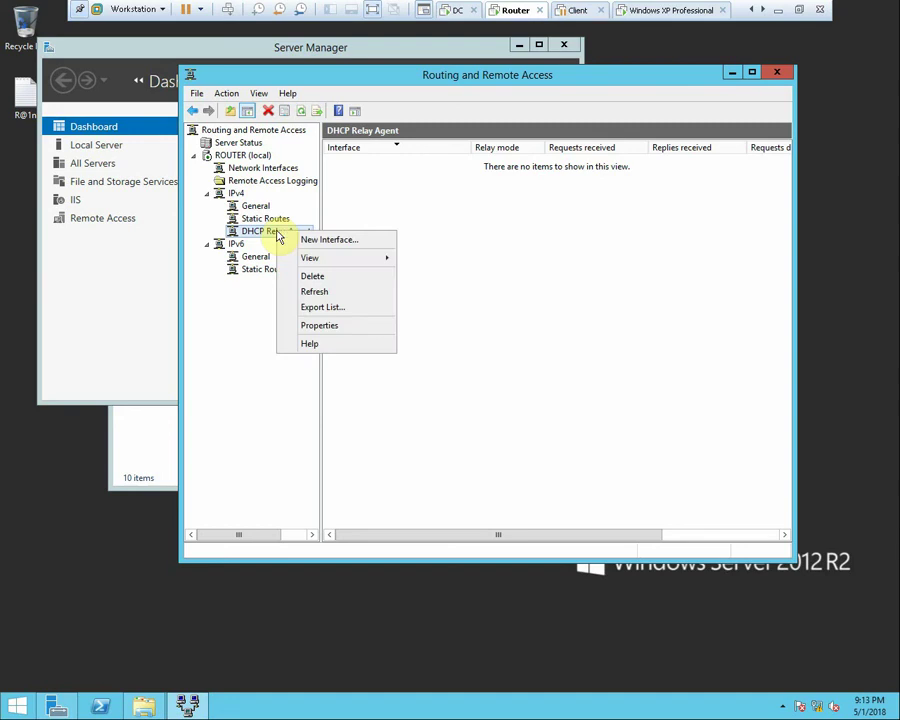
click(312, 241)
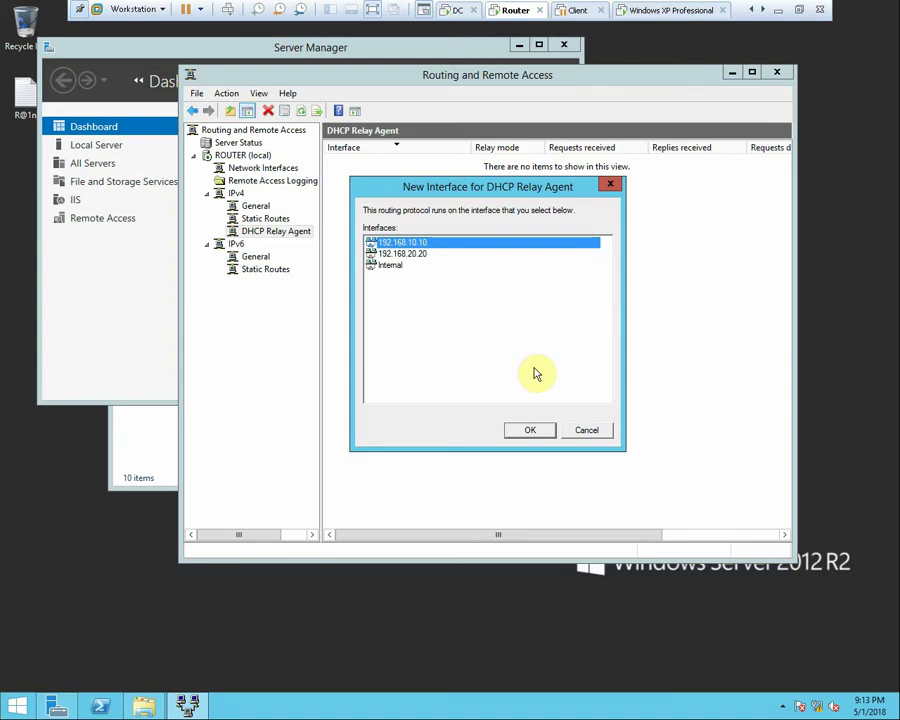
click(422, 256)
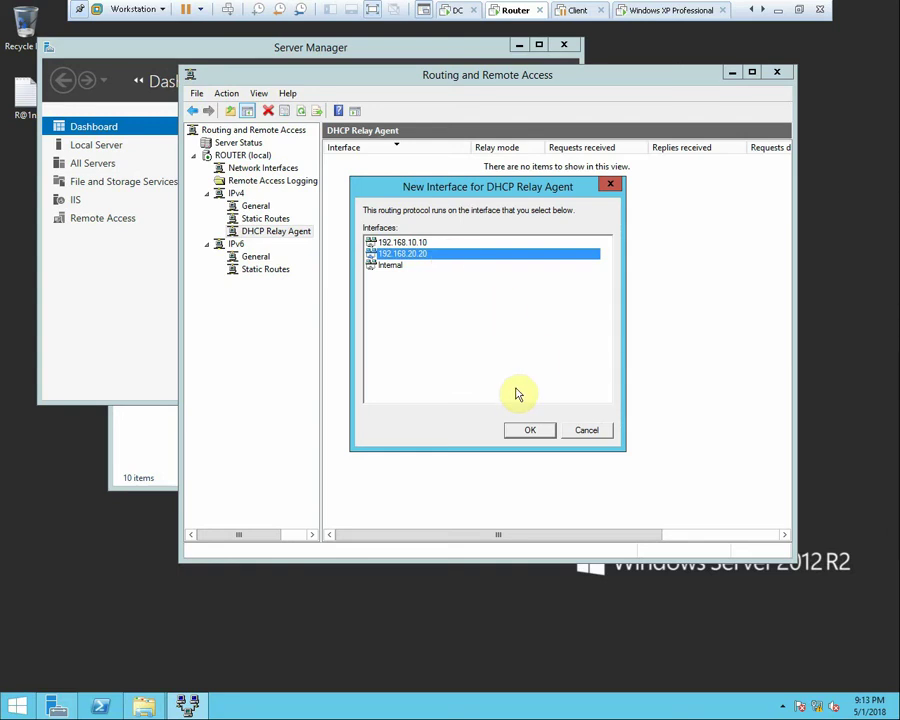
click(540, 430)
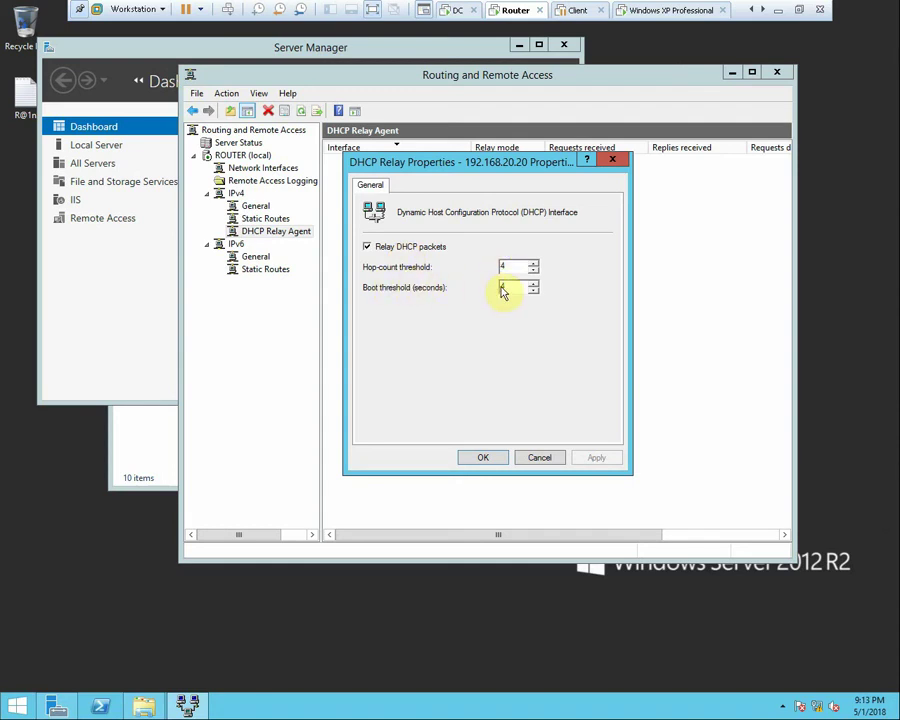
click(489, 458)
right_click(490, 274)
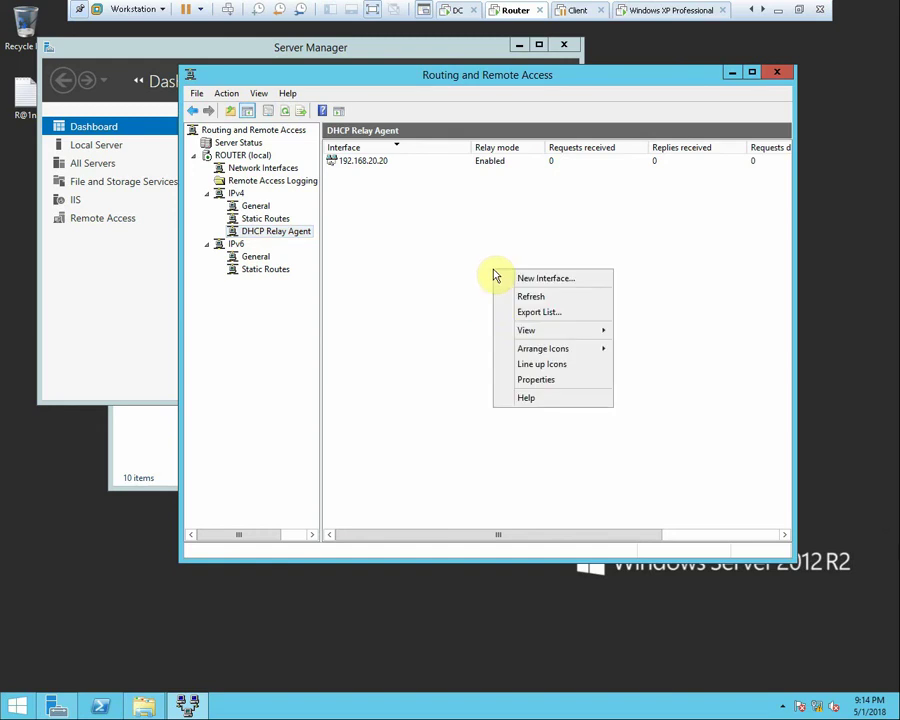
click(518, 296)
Resume the XP client, rerun ipconfig /renew, and go back to the Router VM
click(575, 11)
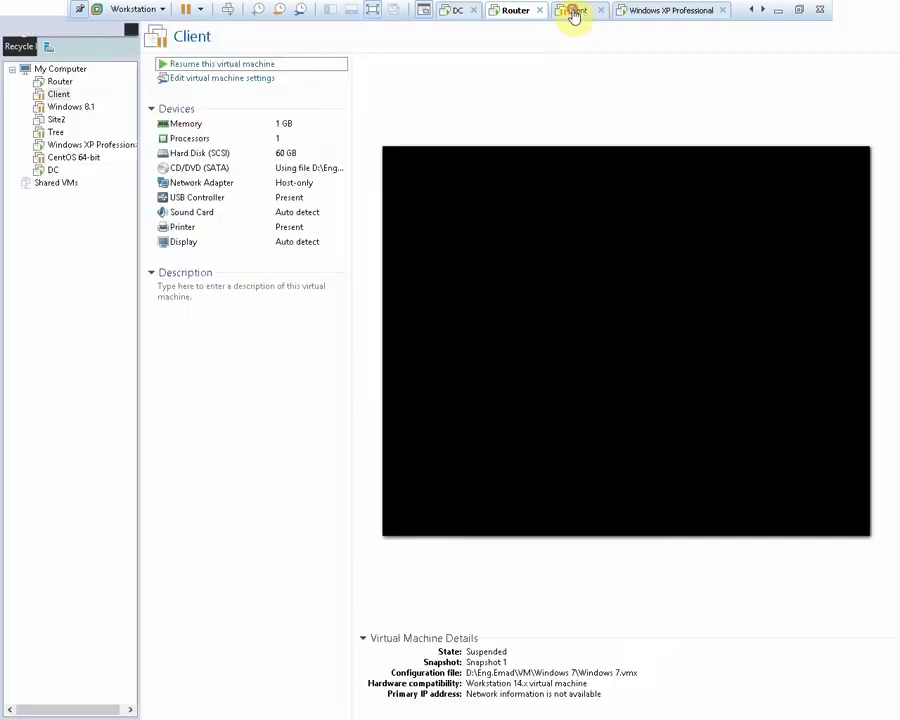
click(255, 65)
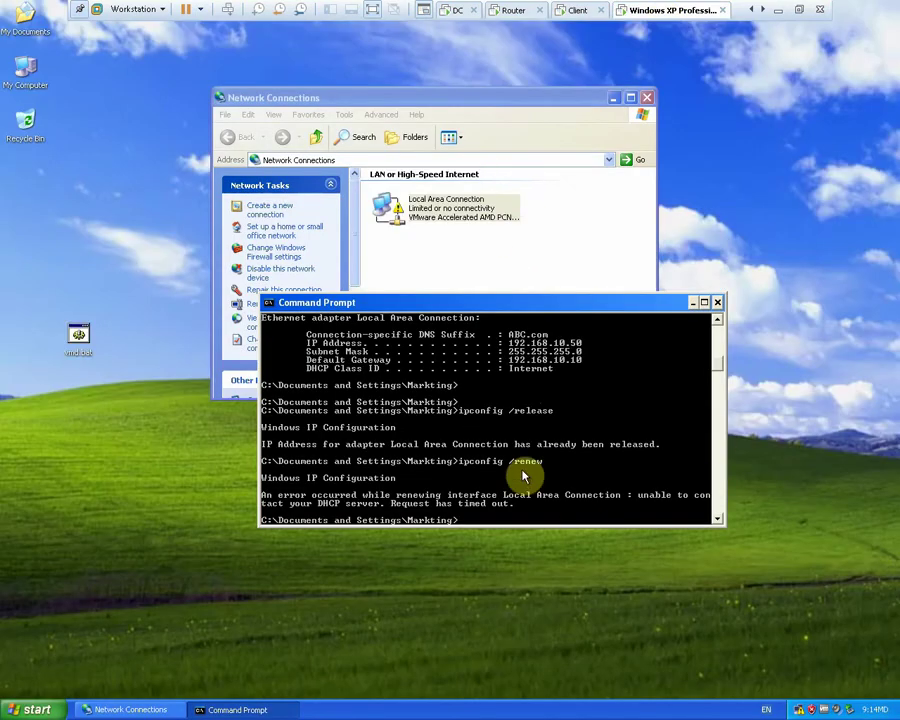
key(Up)
key(Return)
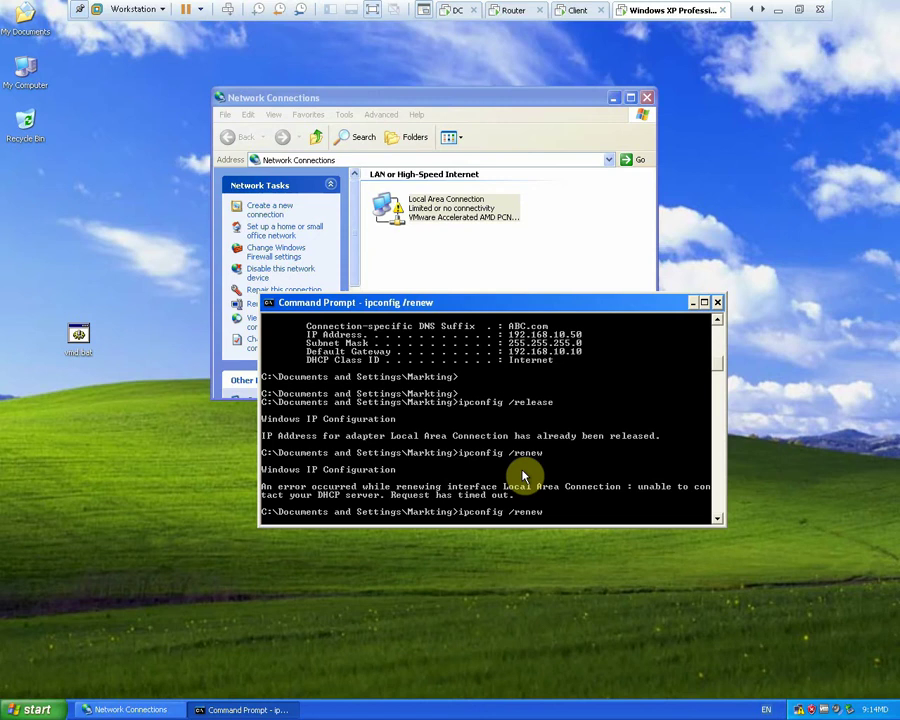
click(512, 11)
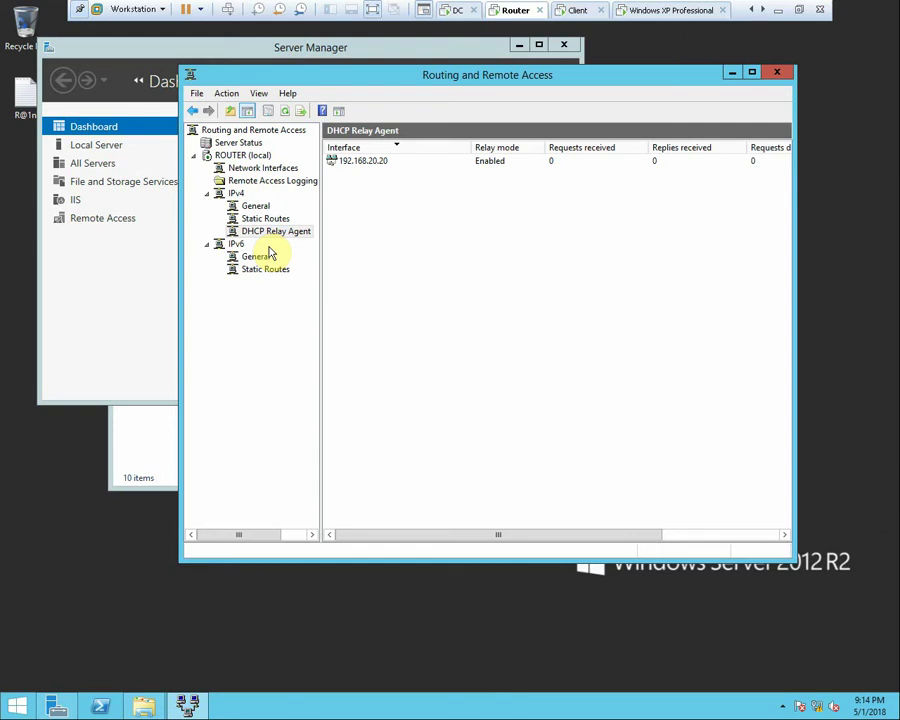
Add 192.168.10.100 as the relay agent's DHCP server and refresh the request counters
right_click(259, 232)
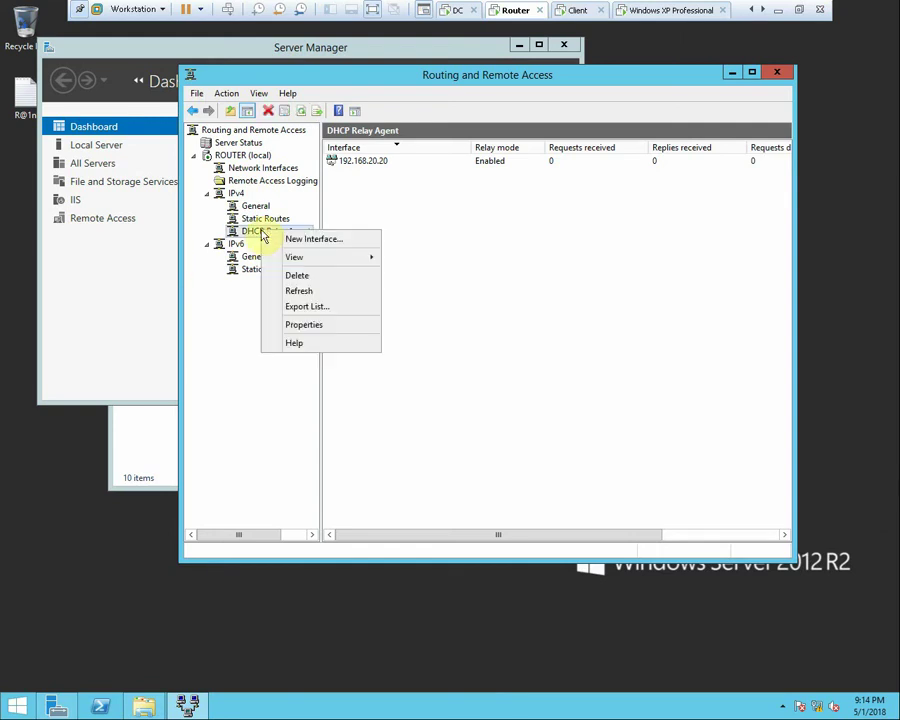
click(297, 325)
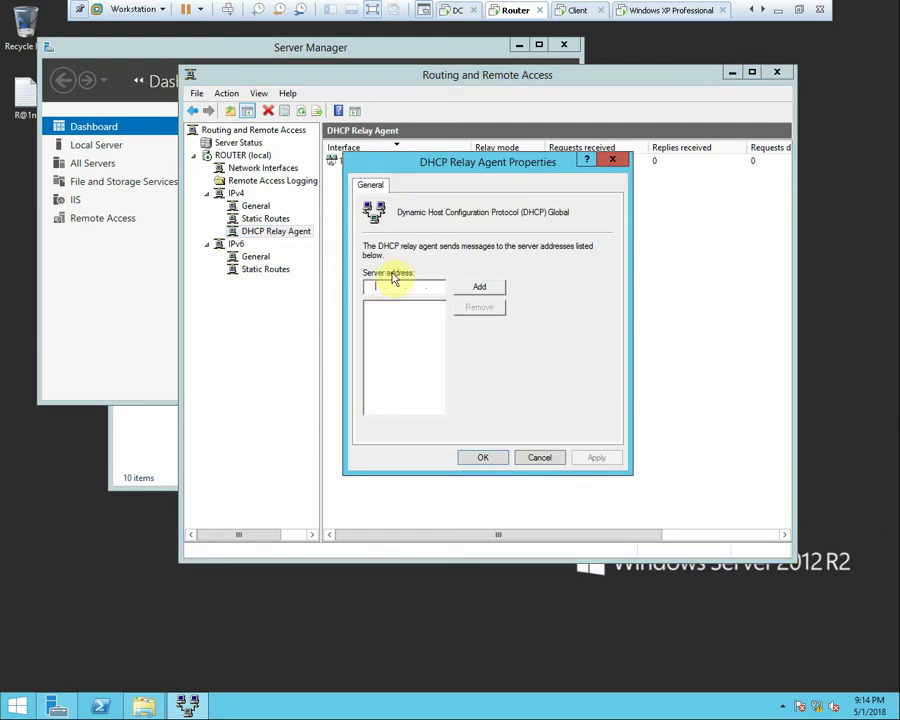
text(192.168.10.100)
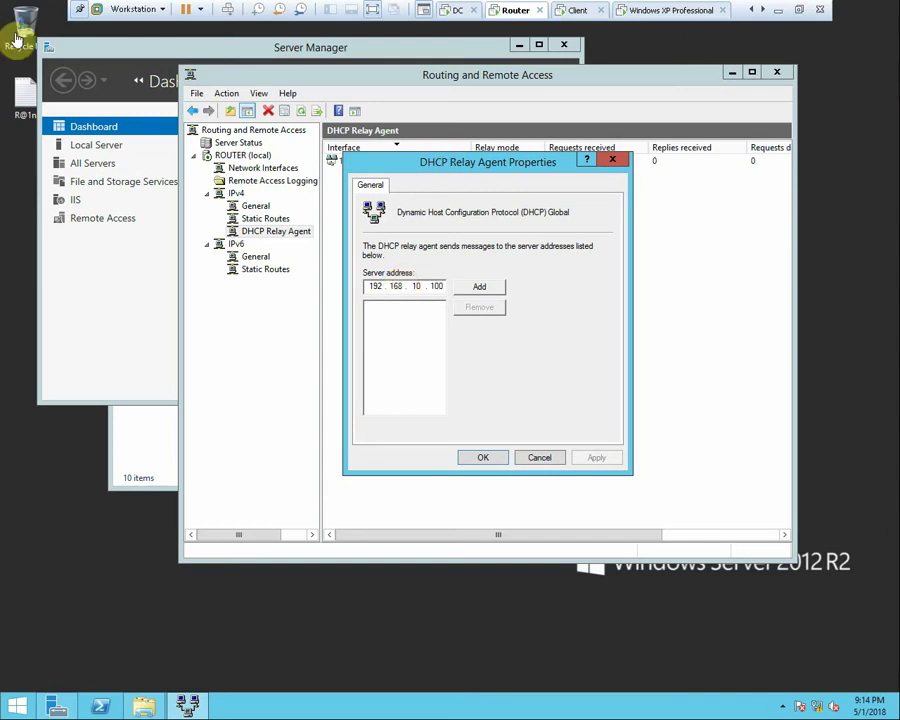
click(472, 288)
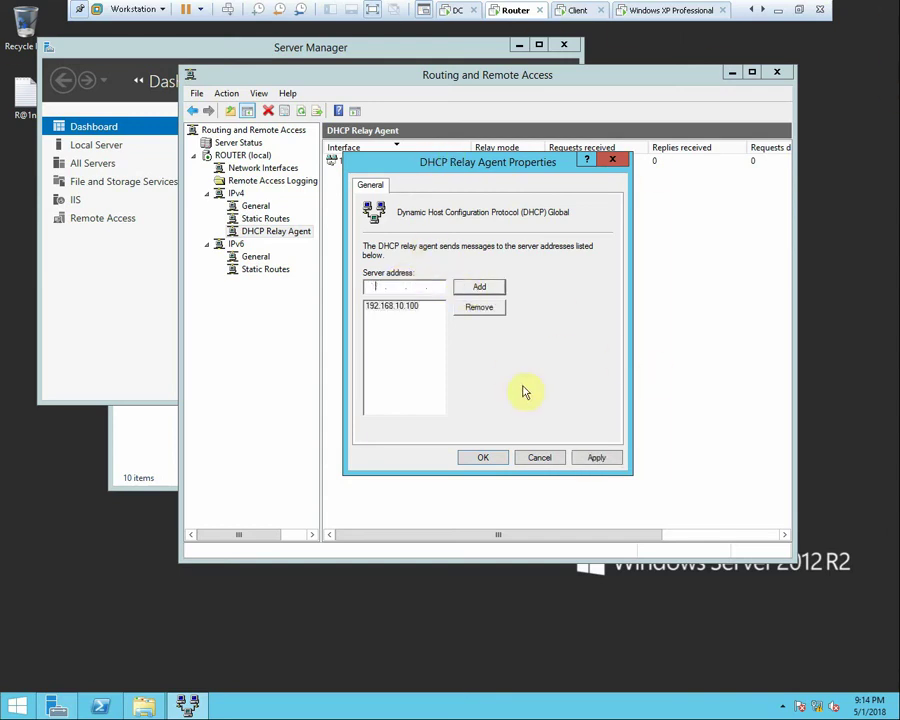
click(597, 457)
click(495, 459)
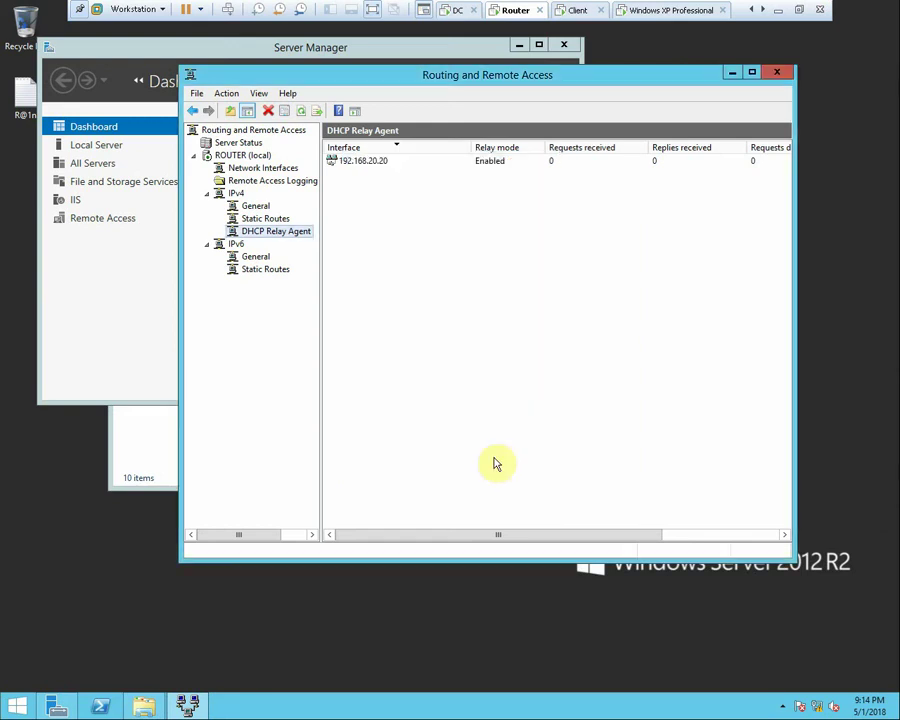
right_click(532, 274)
click(546, 297)
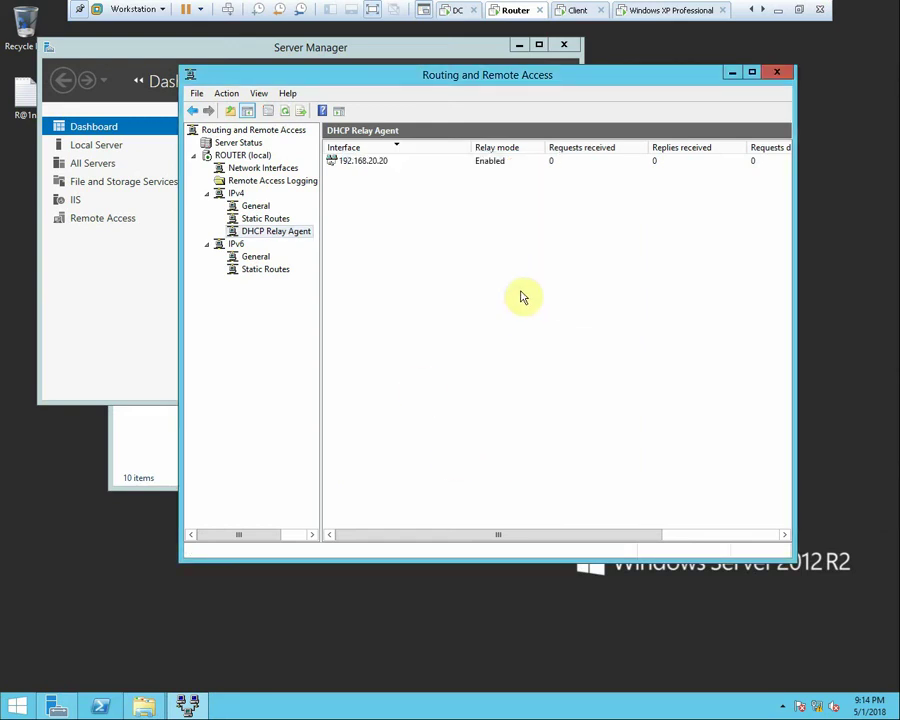
On XP, disable and re-enable Local Area Connection, rerun the renewal, then return to Router
click(627, 13)
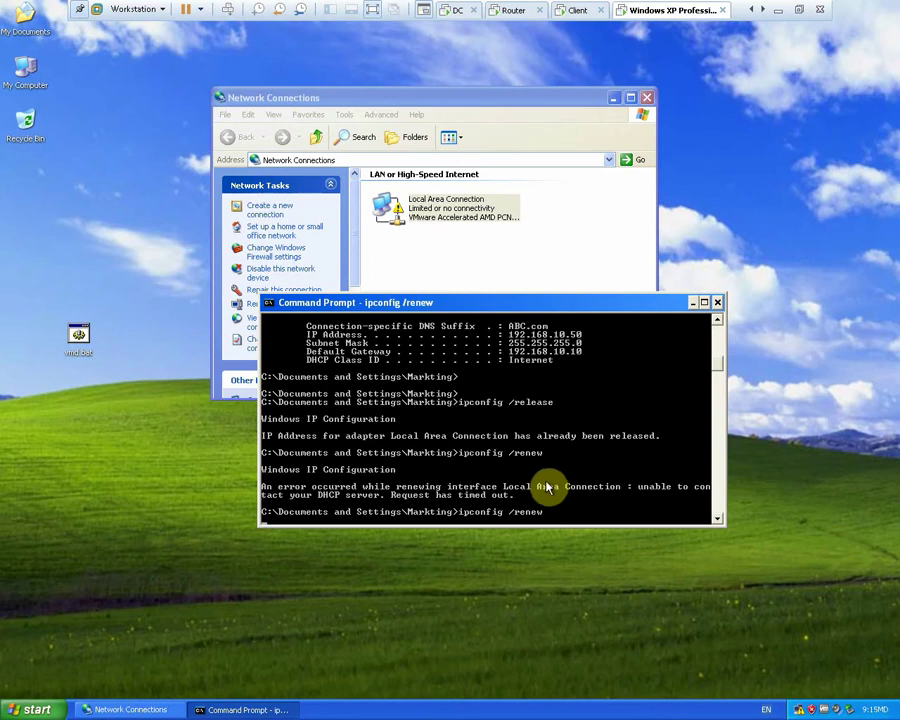
right_click(400, 205)
click(430, 211)
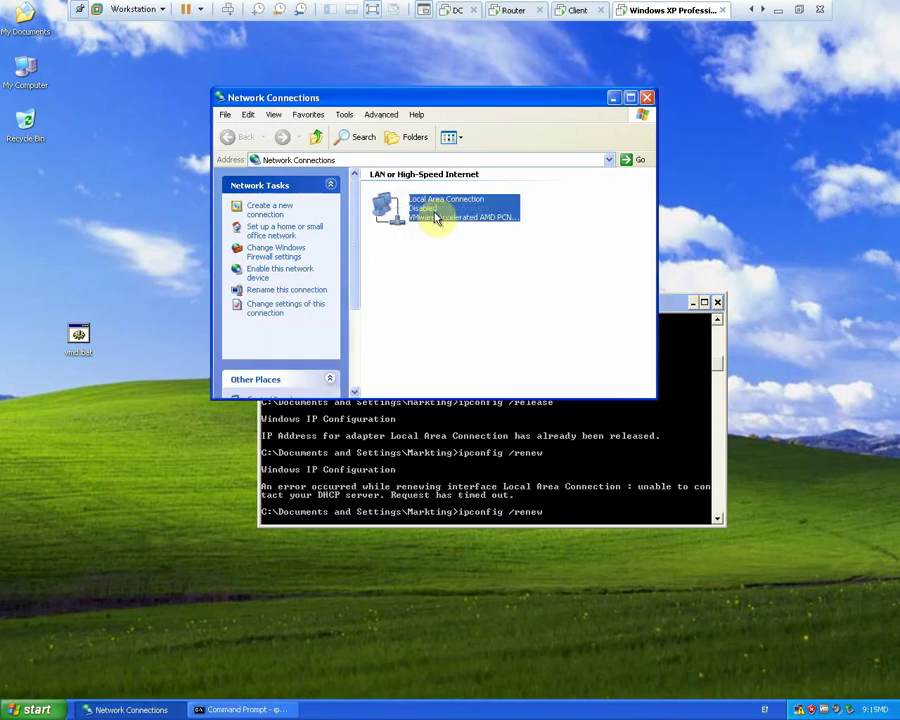
right_click(436, 216)
click(438, 219)
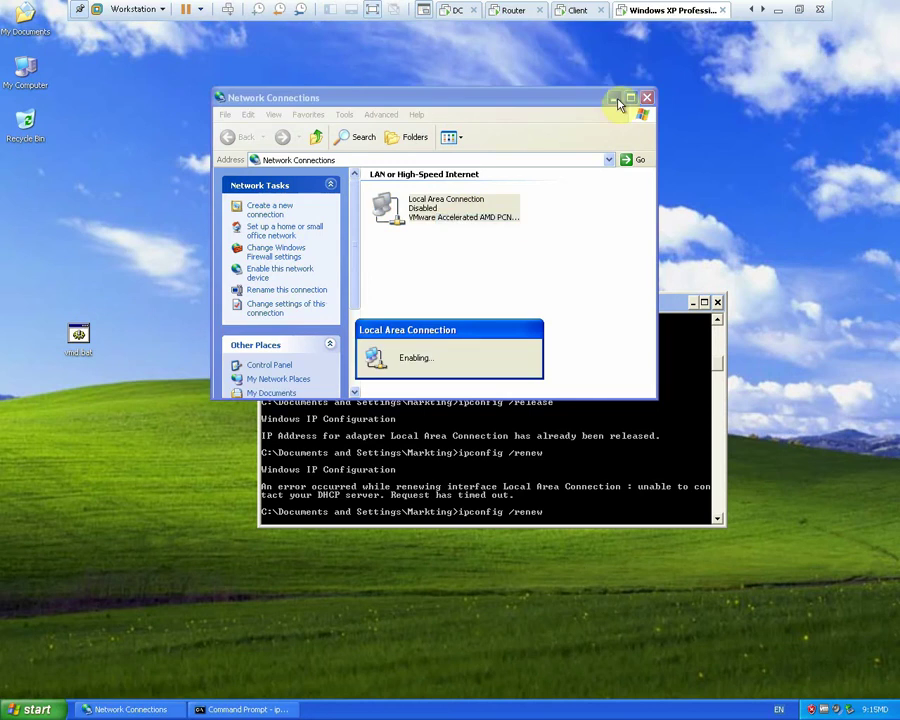
right_click(643, 12)
click(688, 202)
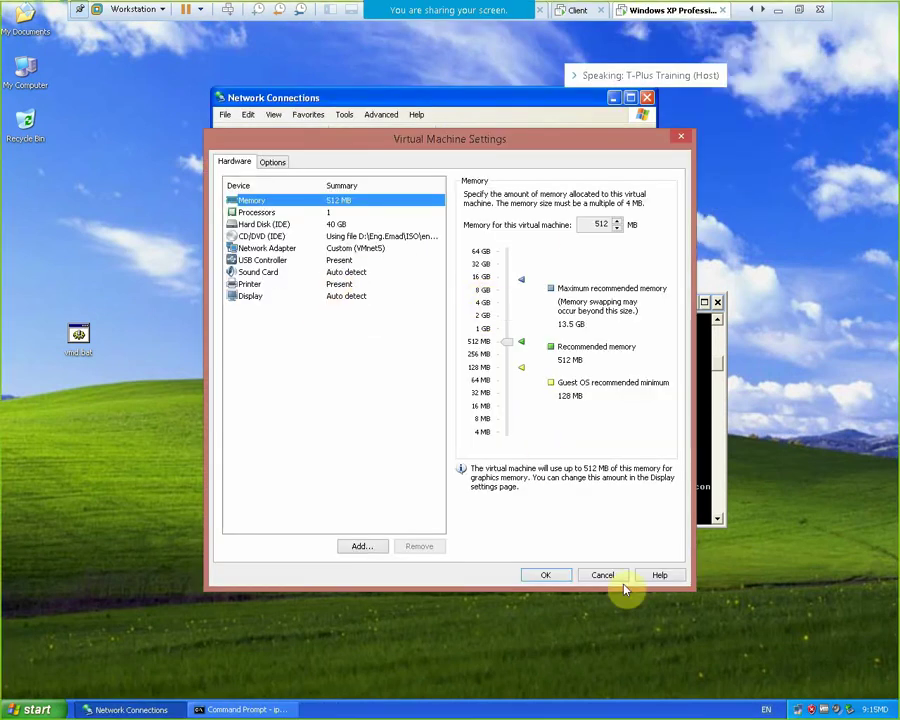
click(606, 575)
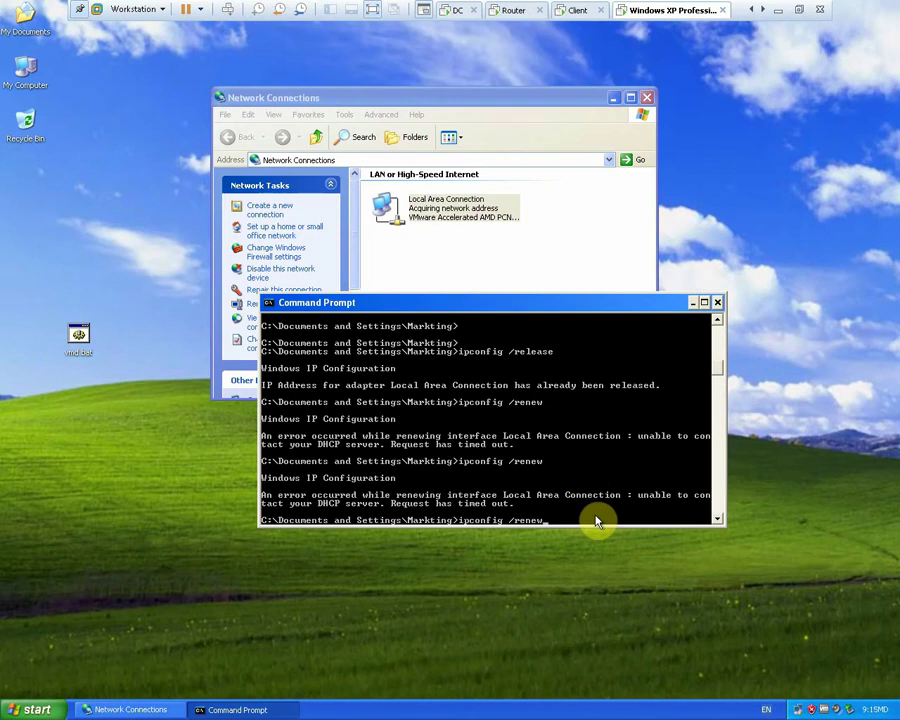
key(Return)
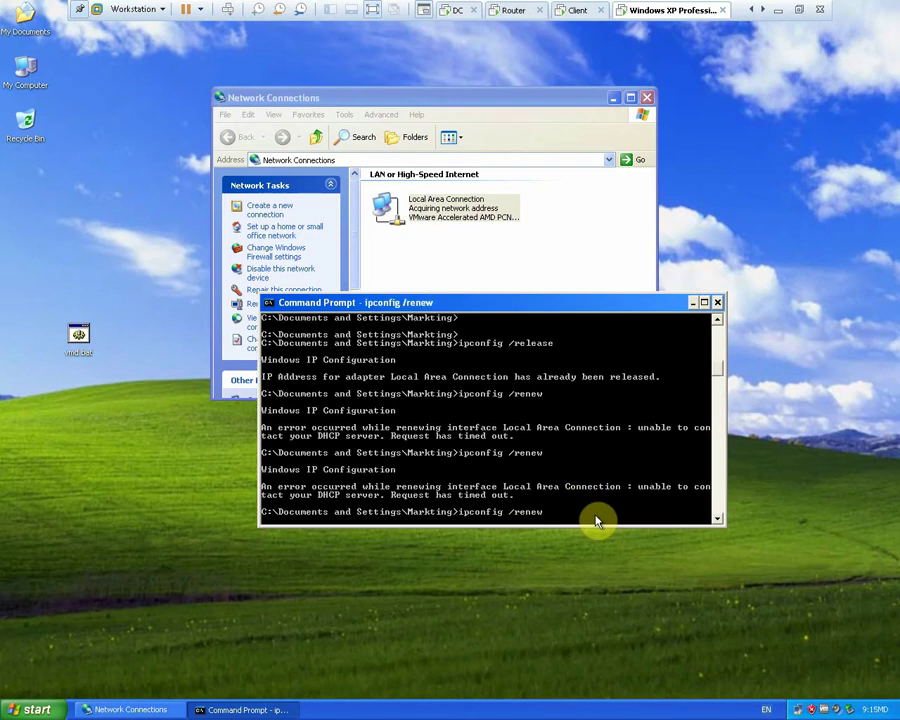
click(512, 10)
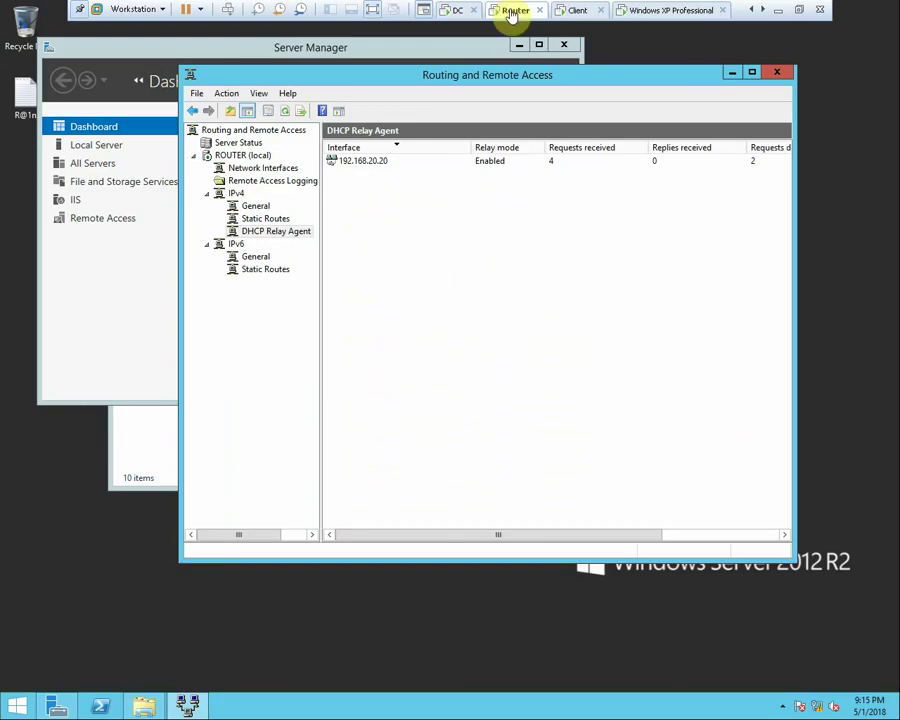
Refresh the DHCP Relay Agent counters and widen the console to show Requests discarded
right_click(538, 241)
click(574, 266)
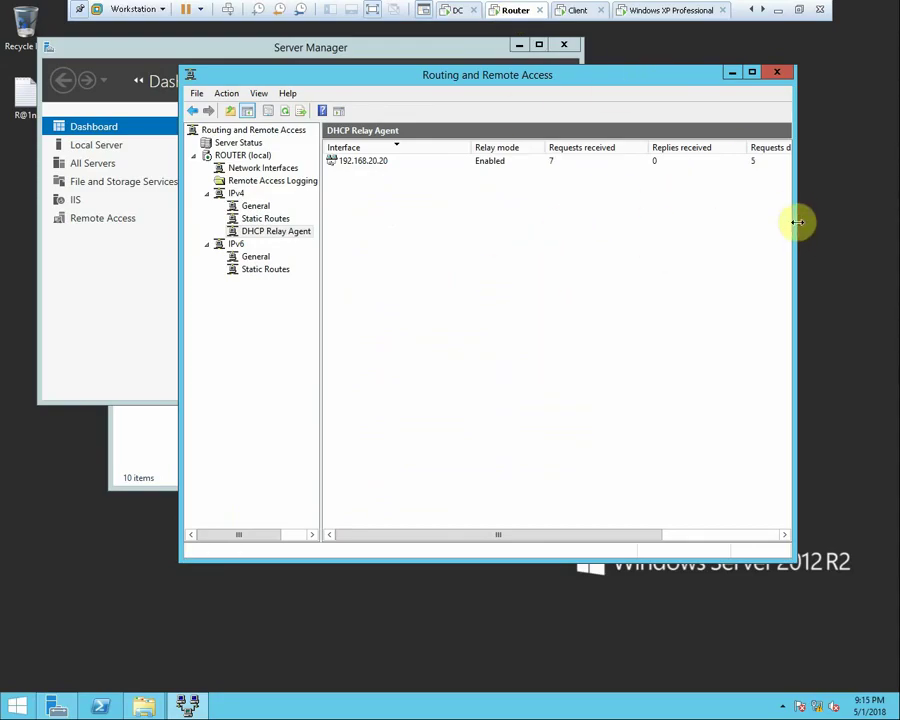
drag(796, 225, 876, 210)
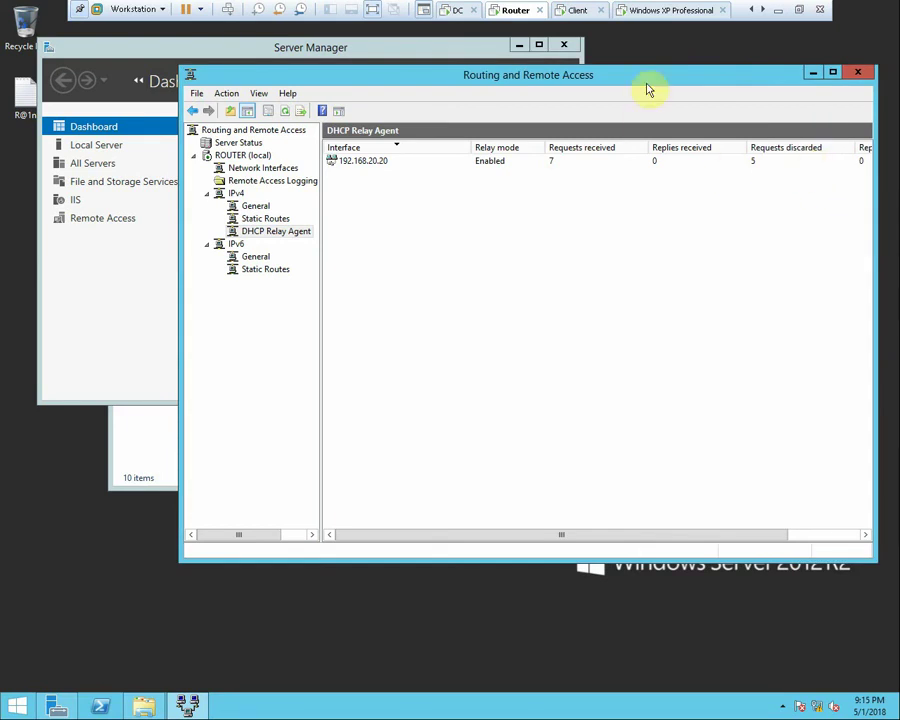
Check that the XP client holds 192.168.20.1, then unlock the Windows 7 Client VM
click(650, 12)
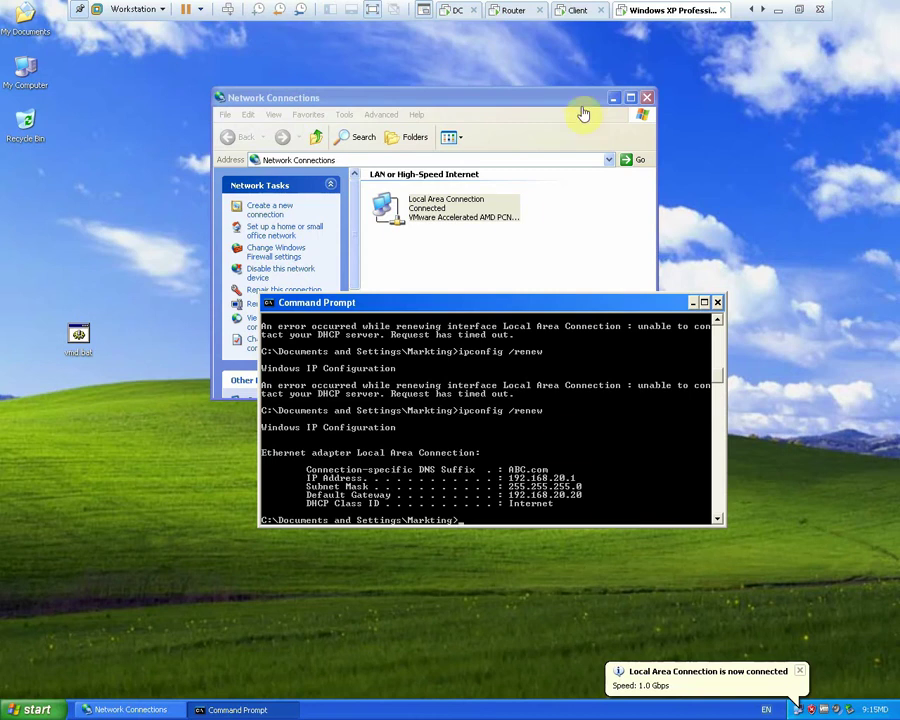
click(578, 11)
click(465, 410)
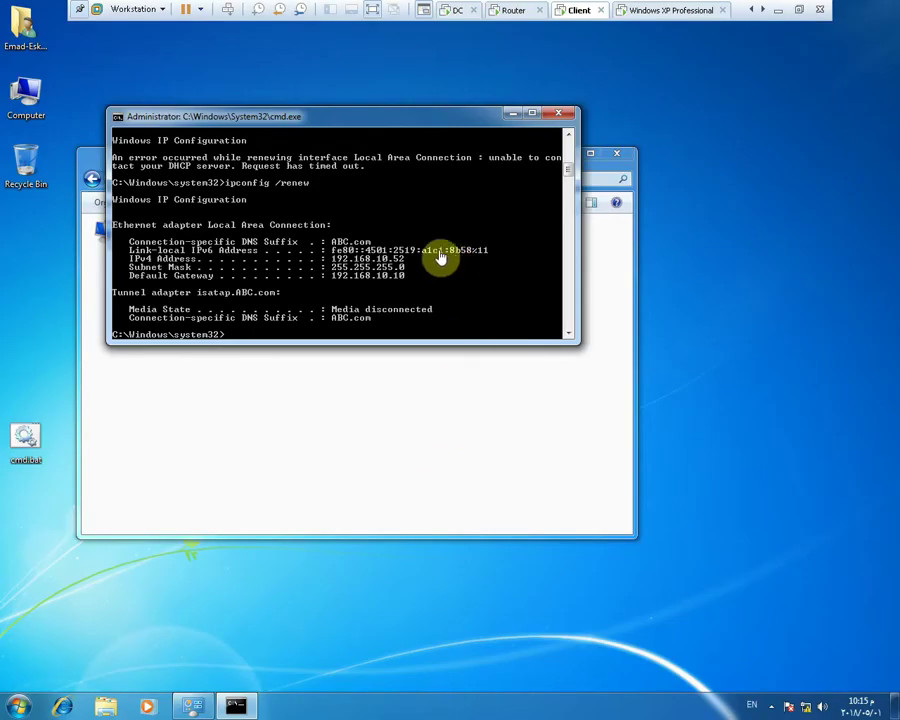
Connect the Client VM's network adapter to Custom VMnet5 and apply the settings
right_click(579, 11)
click(632, 195)
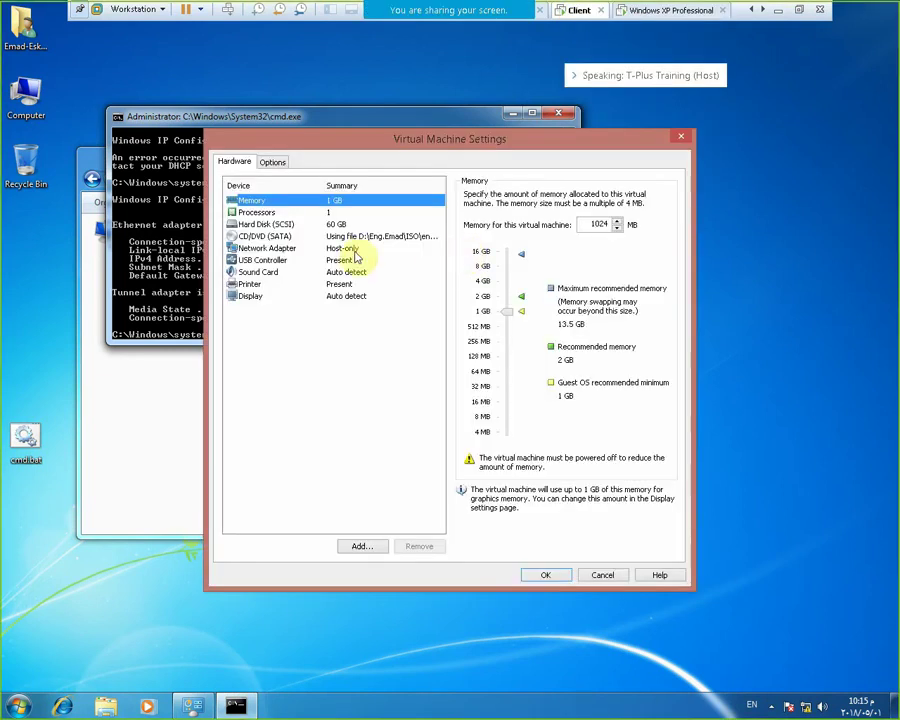
click(355, 248)
click(470, 310)
click(497, 330)
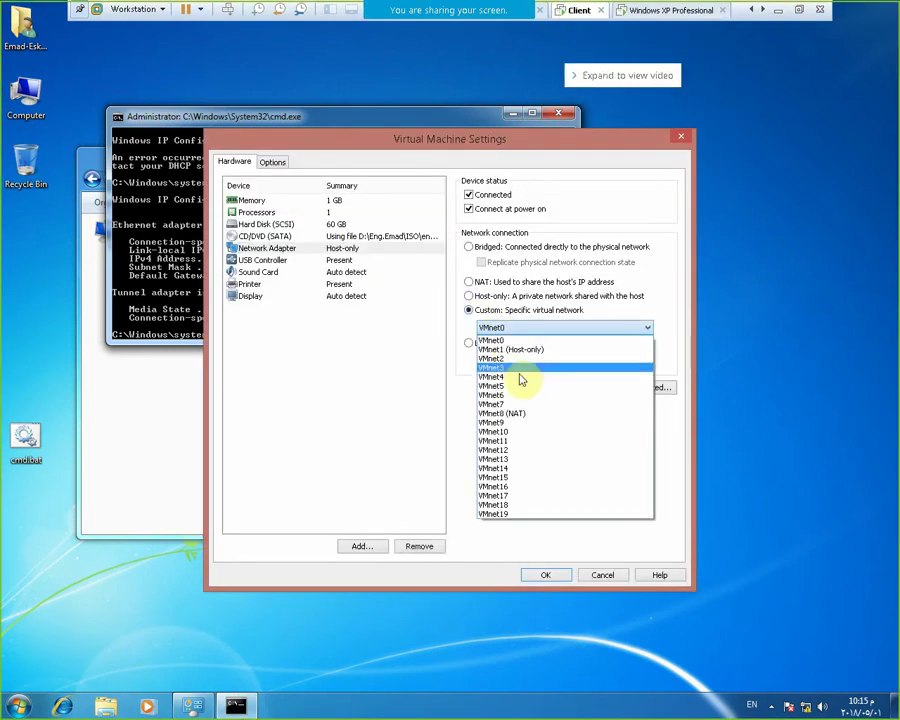
click(520, 385)
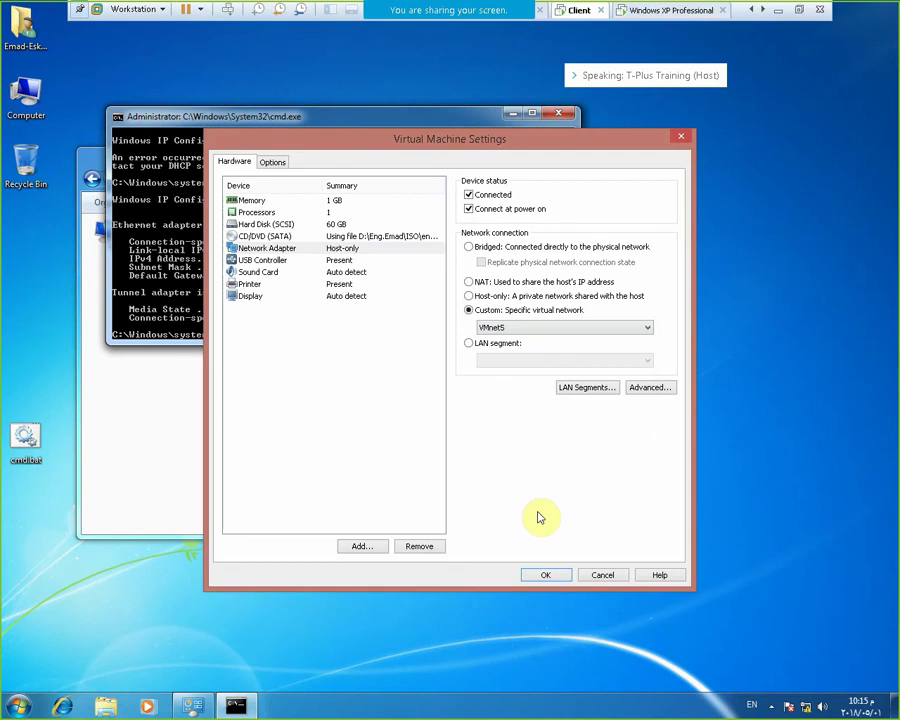
click(530, 572)
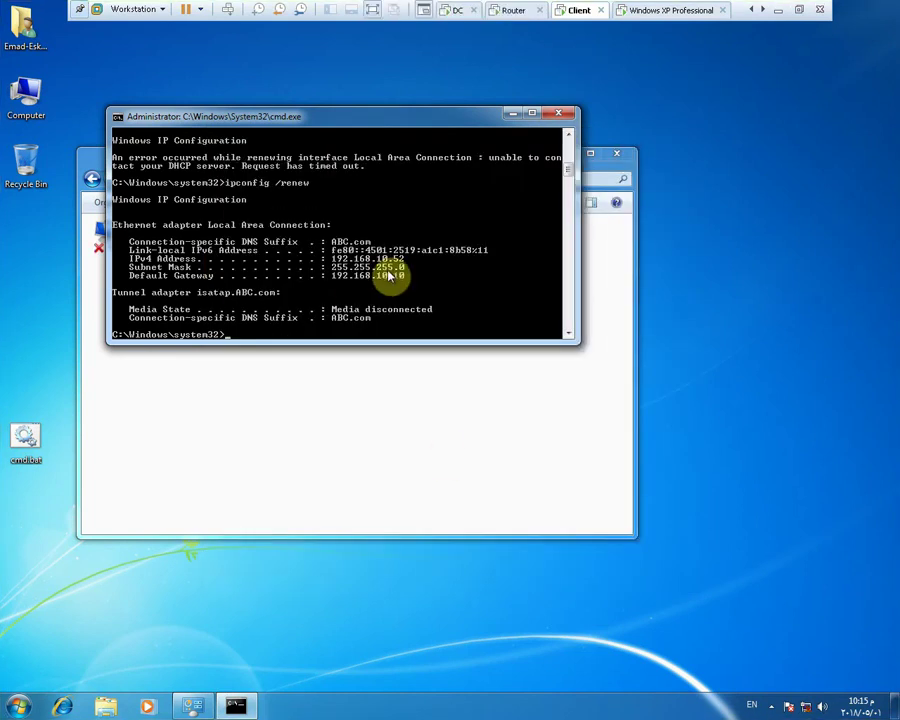
Run ipconfig /release and /renew on the client, retrying the renew after the NCB error
key(Up)
key(Up)
key(Return)
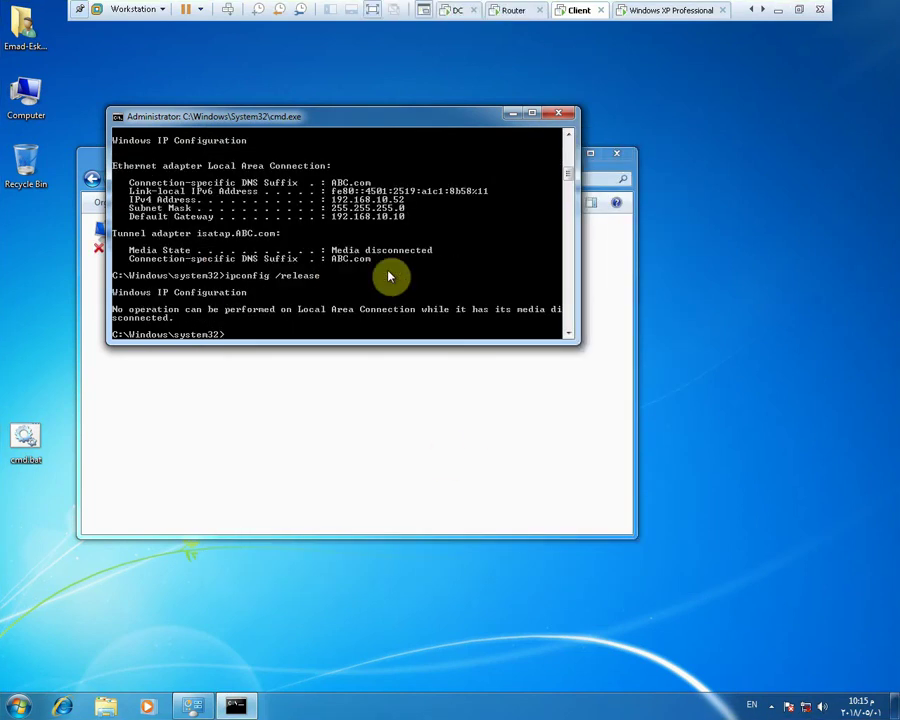
key(Up)
key(Down)
key(Down)
key(Return)
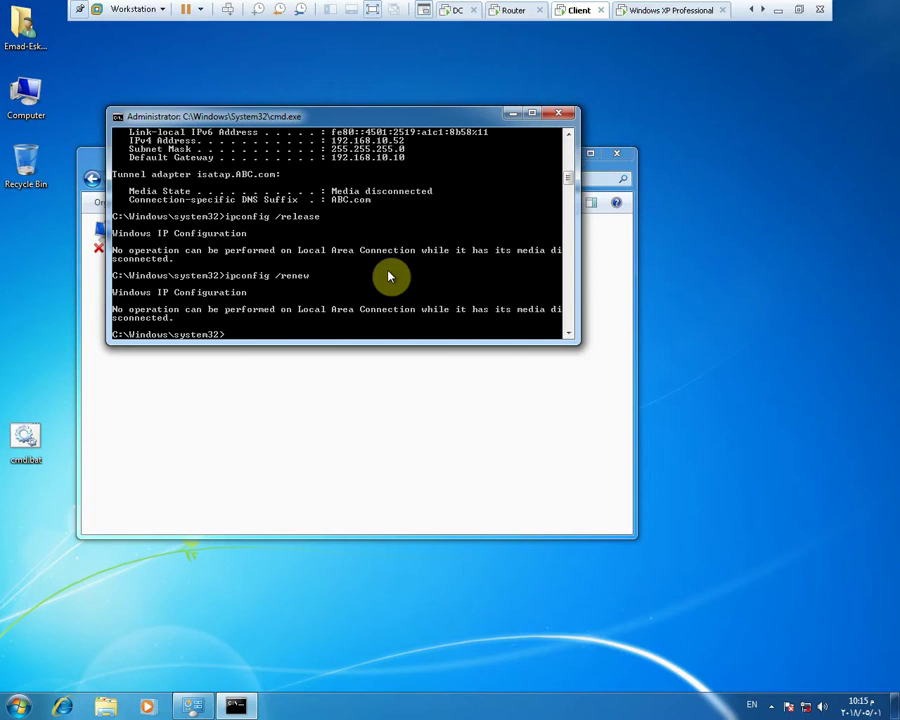
key(Up)
key(Return)
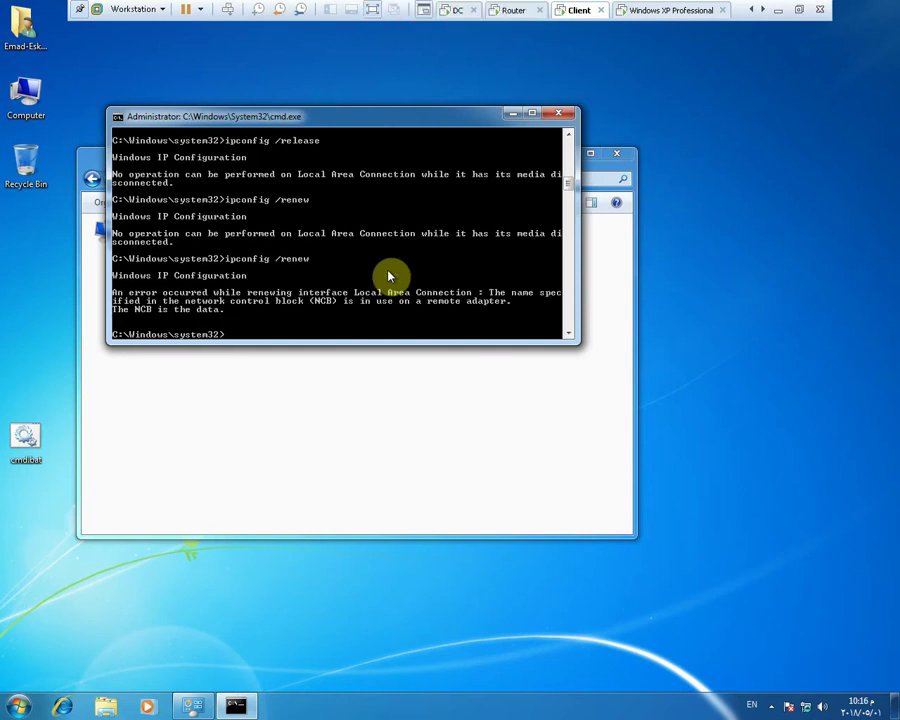
key(Up)
key(Return)
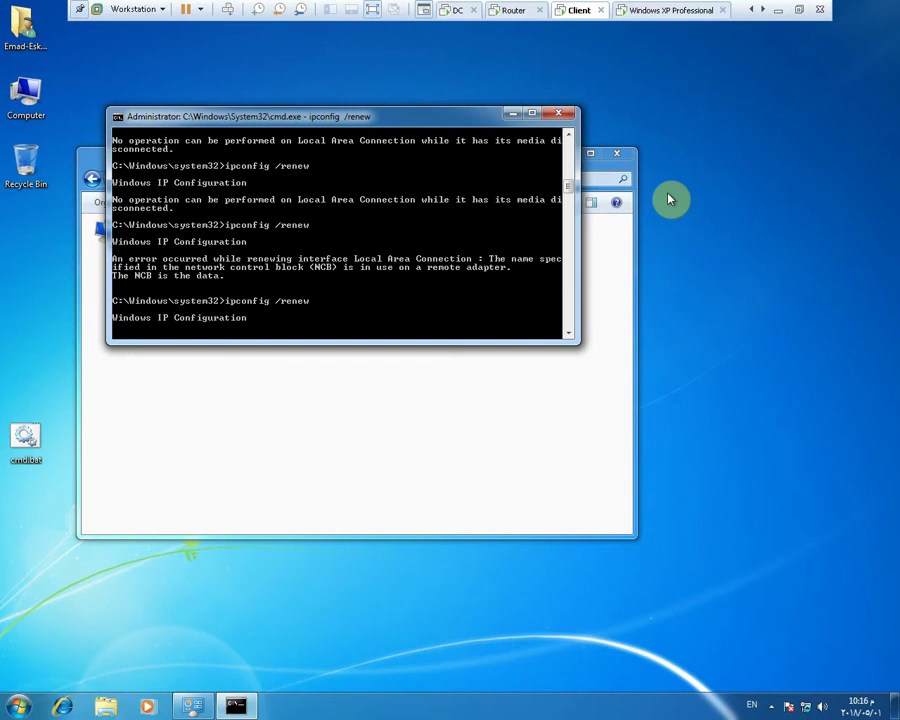
drag(410, 124, 588, 268)
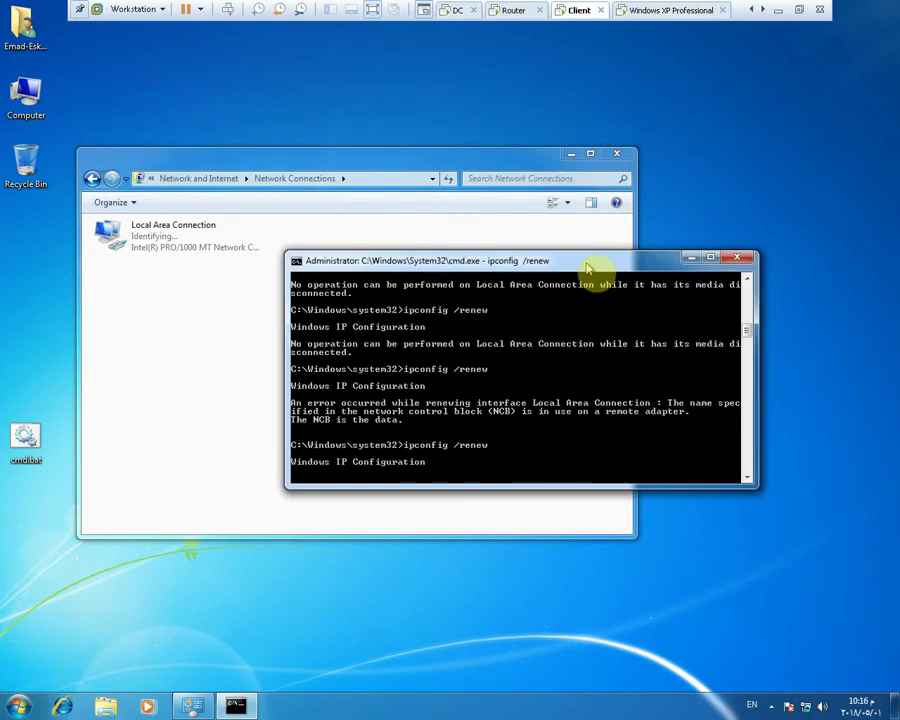
Refresh the router's DHCP Relay Agent counters to confirm replies were forwarded
click(499, 12)
right_click(474, 243)
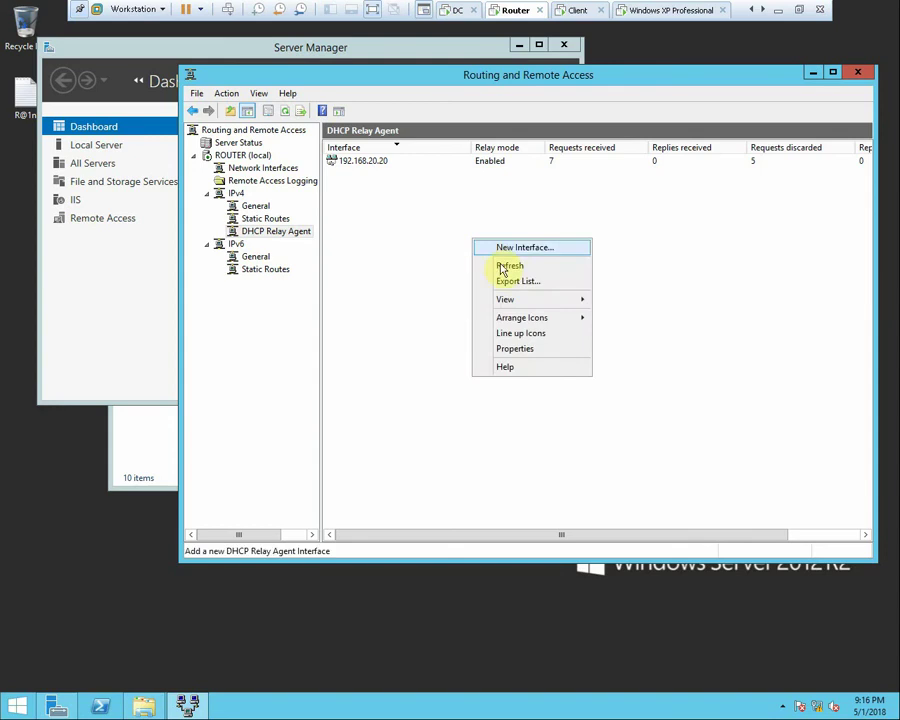
click(505, 266)
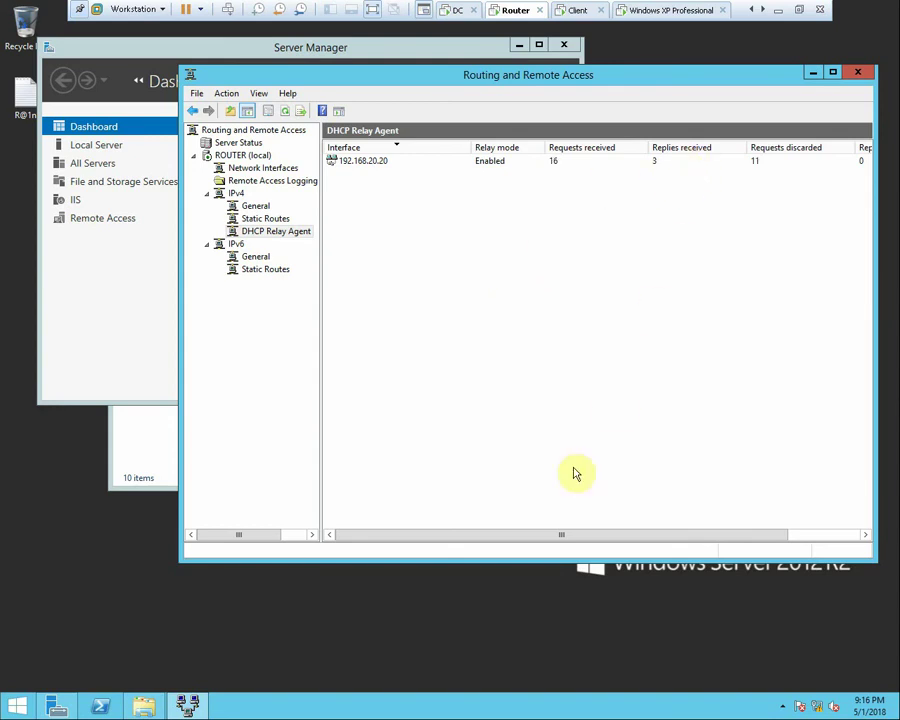
mouse_move(555, 536)
mouse_down()
mouse_move(625, 536)
mouse_move(566, 536)
mouse_up()
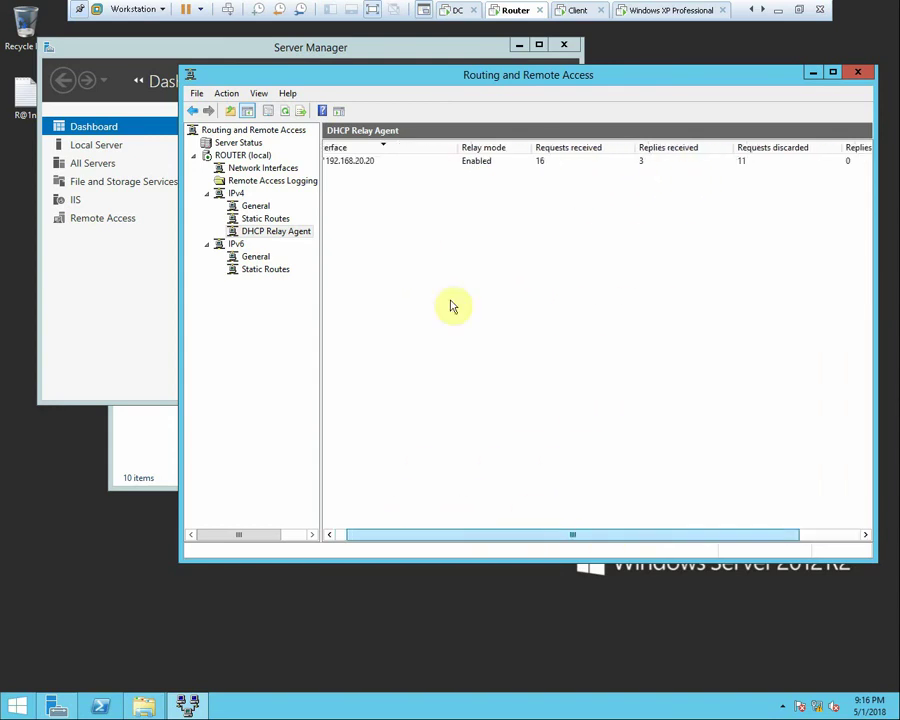
Unlock the domain controller with its password, refresh the 192.168.20.0 scope leases, and return to the client
click(457, 10)
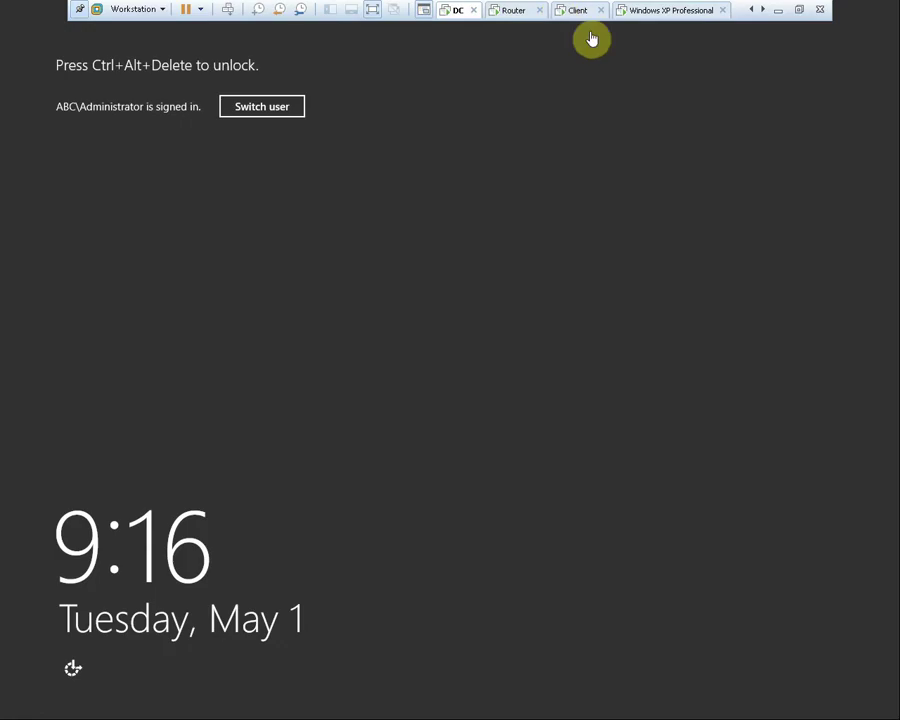
click(228, 10)
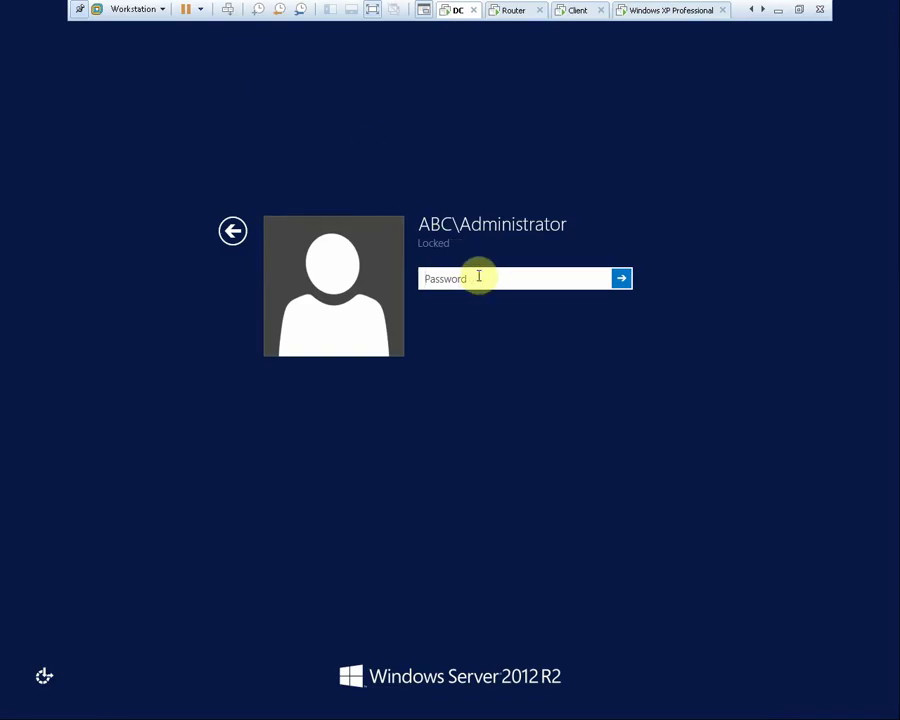
text(Pa)
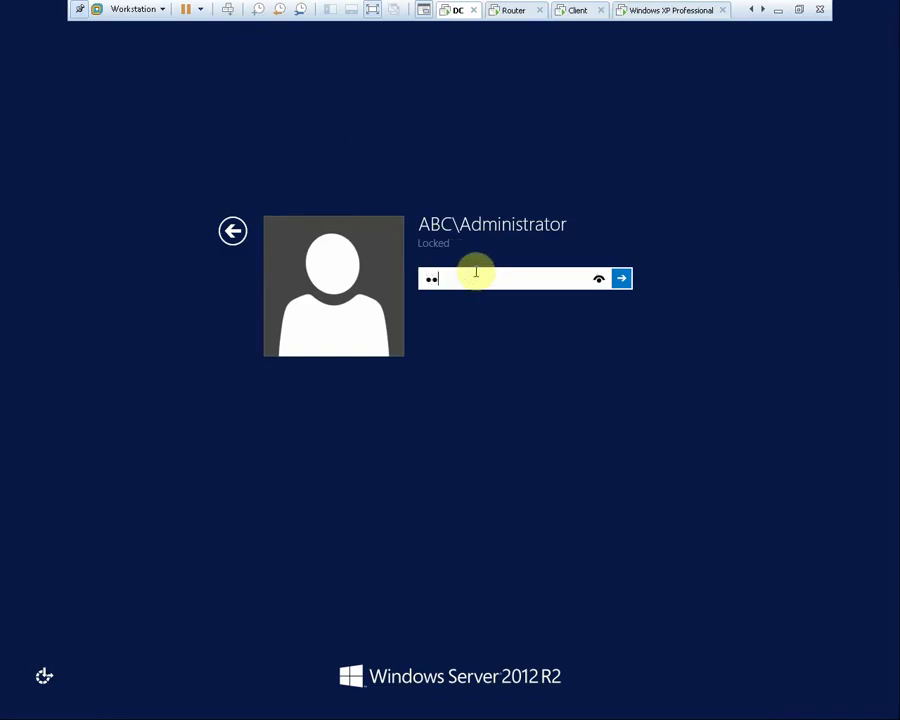
text($$w0r)
key(Return)
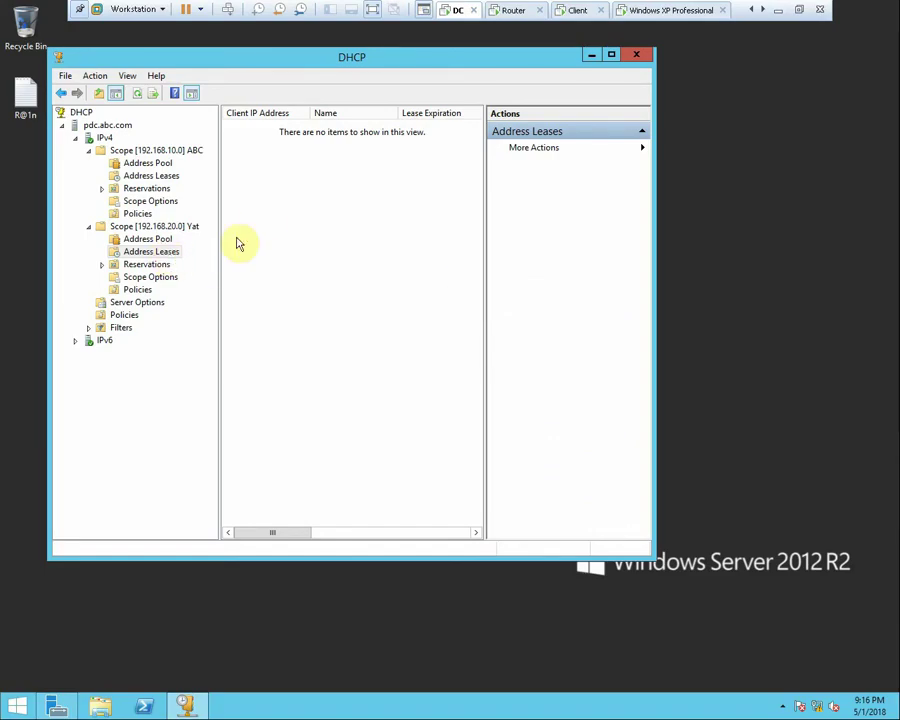
right_click(293, 214)
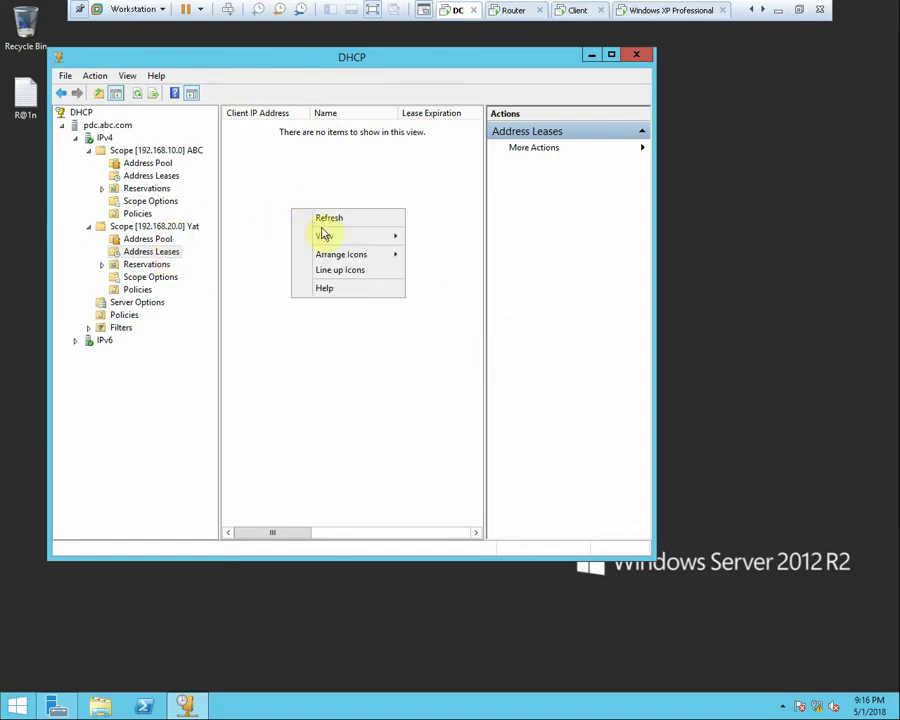
click(318, 217)
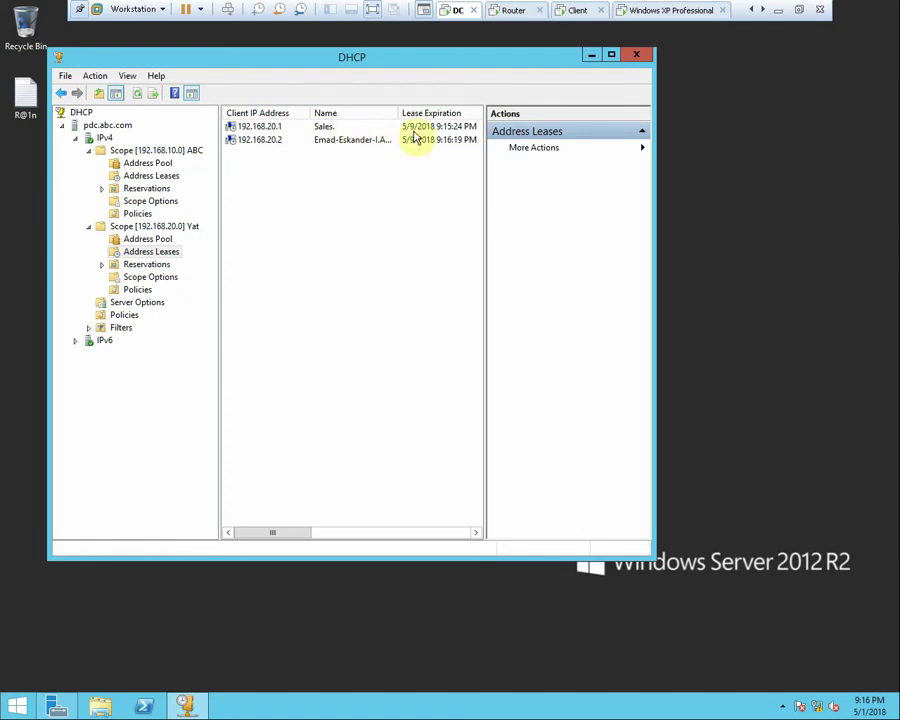
click(568, 12)
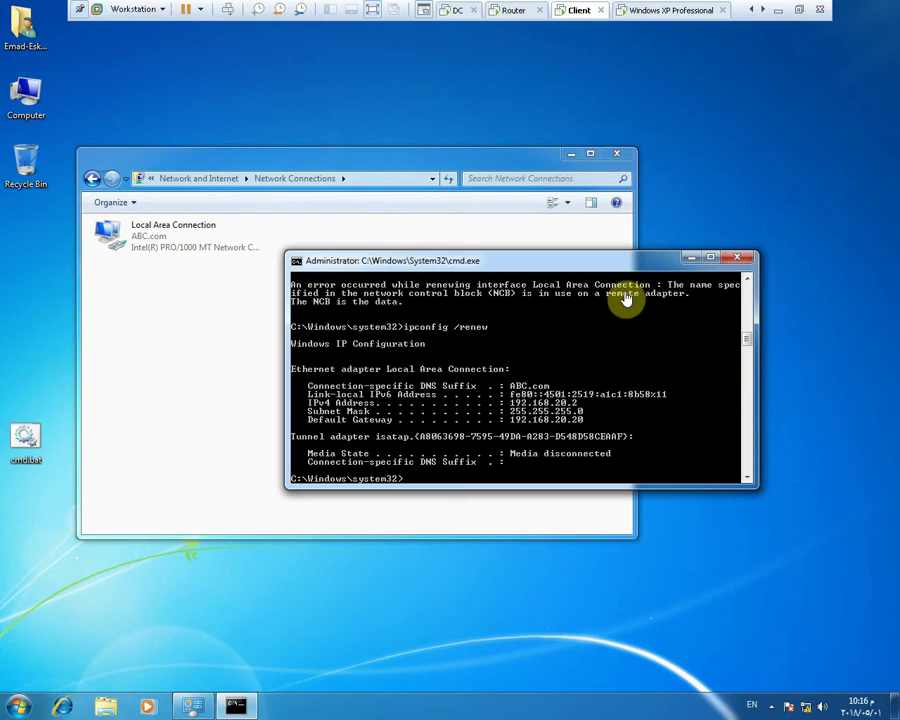
Exit VMware full screen, minimize the FlashBack recorder, and launch Note Manager
click(779, 10)
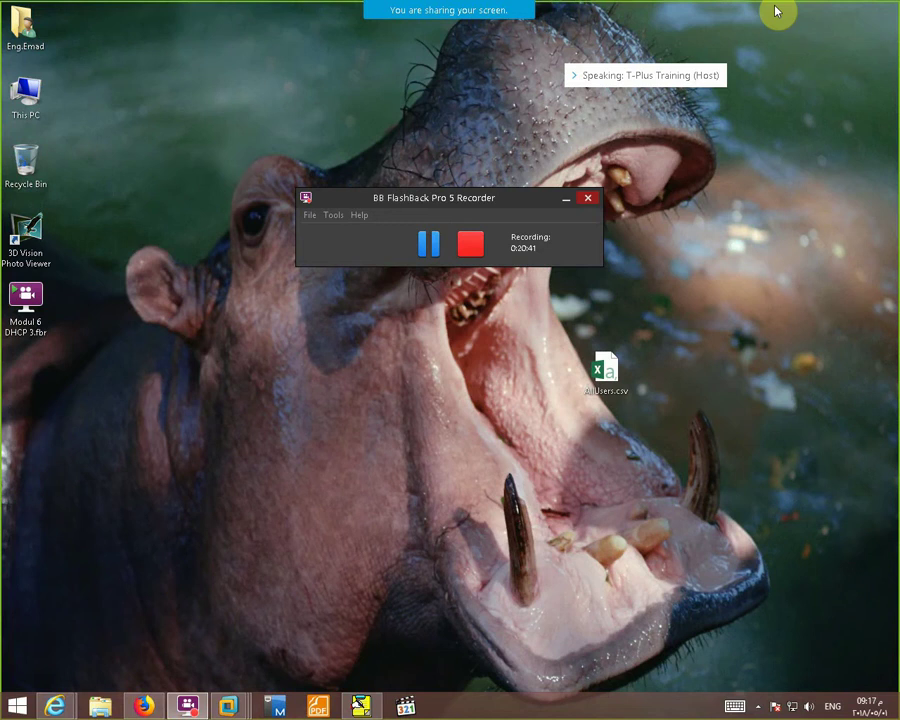
click(566, 199)
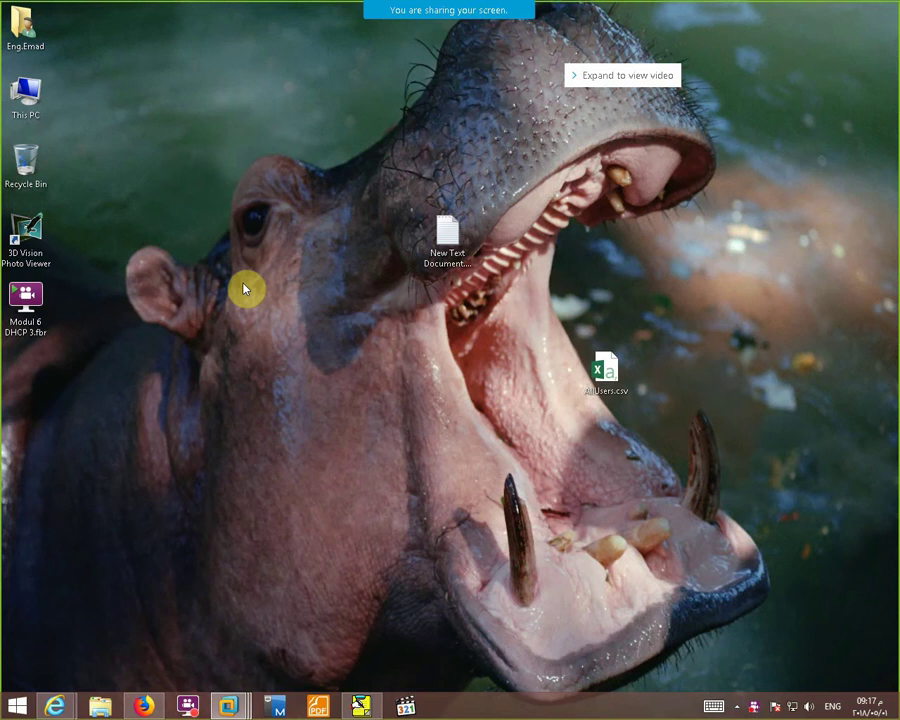
click(361, 706)
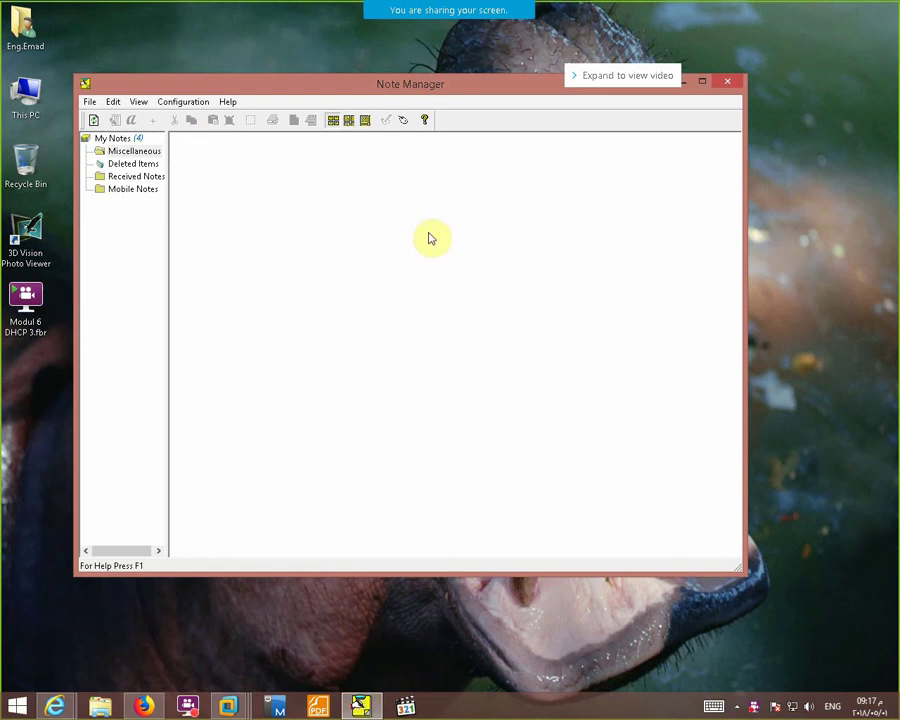
Handwrite the heading 'DHCP split' on the note page
mouse_move(402, 4)
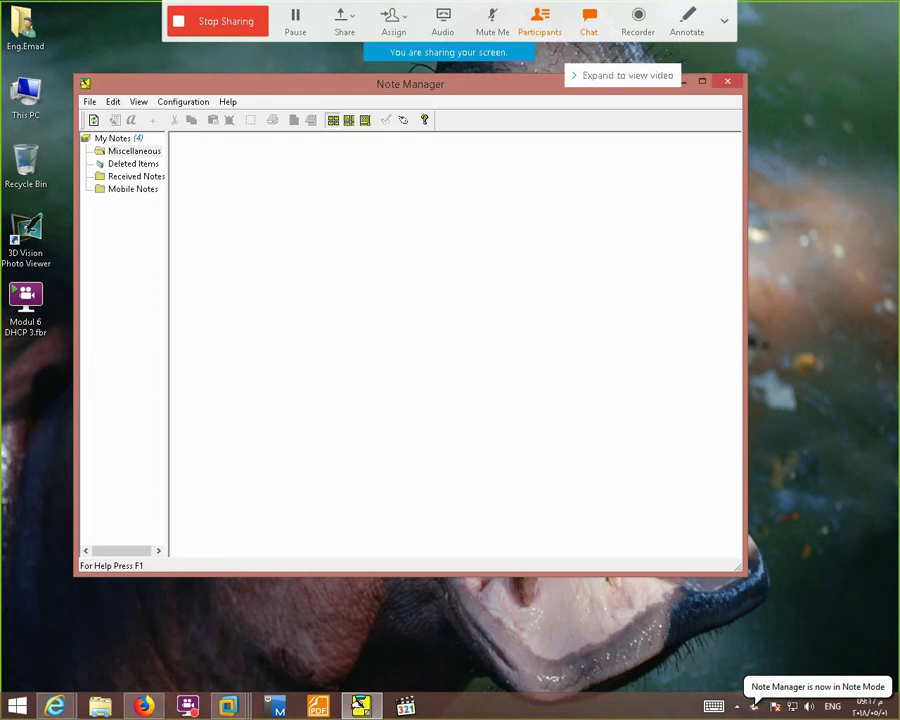
mouse_move(340, 170)
mouse_down()
mouse_move(368, 169)
mouse_move(338, 198)
mouse_up()
mouse_move(390, 179)
mouse_down()
mouse_move(389, 197)
mouse_move(381, 187)
mouse_move(422, 181)
mouse_move(437, 195)
mouse_move(441, 186)
mouse_move(466, 186)
mouse_move(463, 202)
mouse_move(478, 204)
mouse_up()
drag(478, 188, 517, 207)
drag(510, 193, 524, 193)
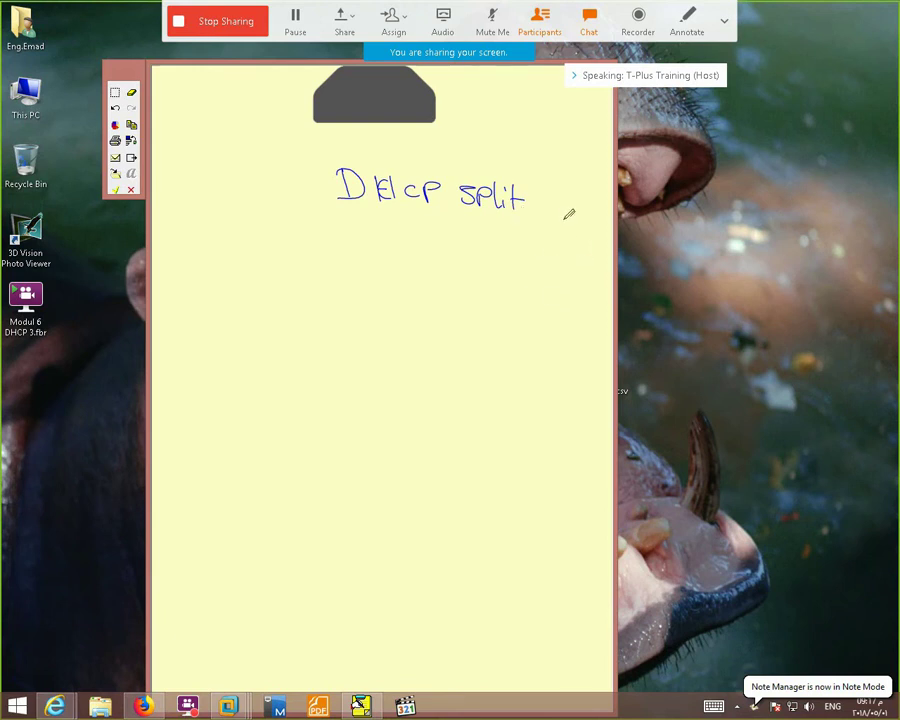
drag(538, 231, 533, 245)
Write 'windows server2008' and 'windows Server 2008R2' beneath, striking 'server' in the first line
mouse_move(357, 227)
mouse_down()
mouse_move(434, 223)
mouse_move(521, 234)
mouse_up()
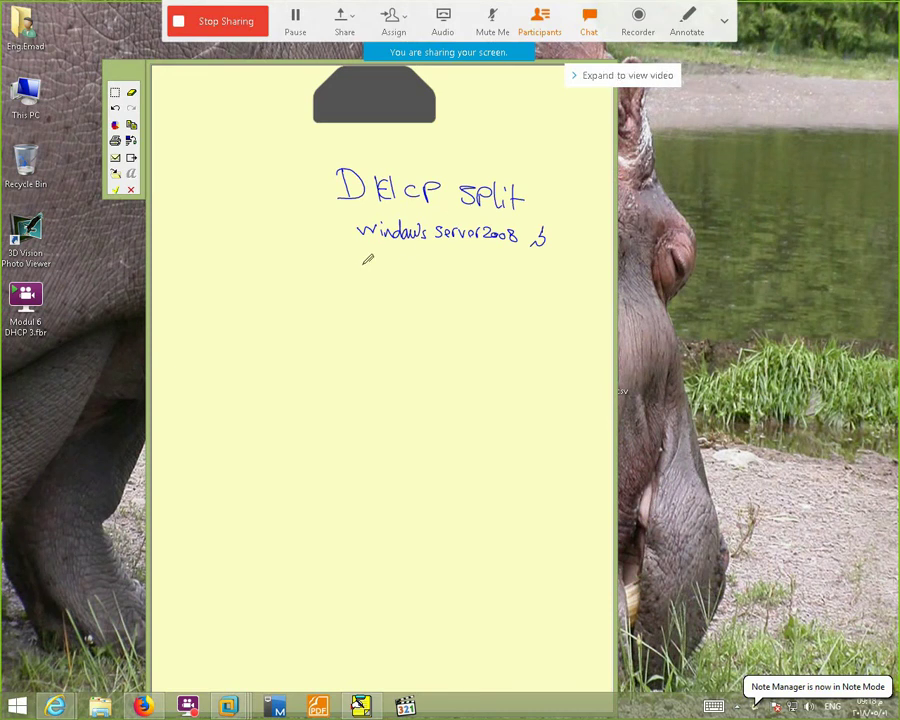
mouse_move(338, 260)
mouse_down()
mouse_move(491, 267)
mouse_move(560, 256)
mouse_move(573, 279)
mouse_up()
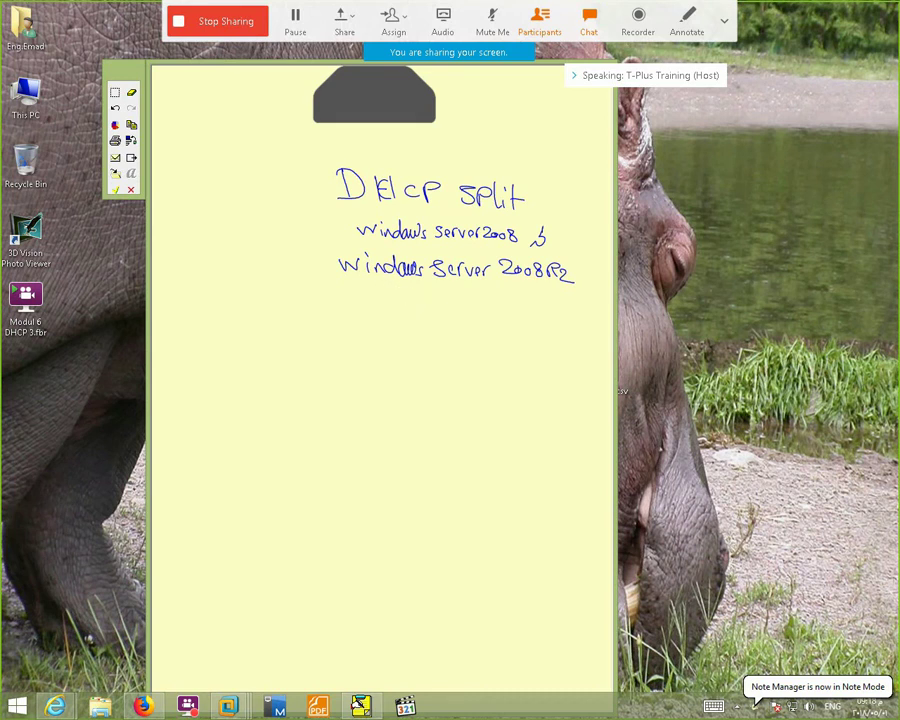
drag(436, 231, 446, 224)
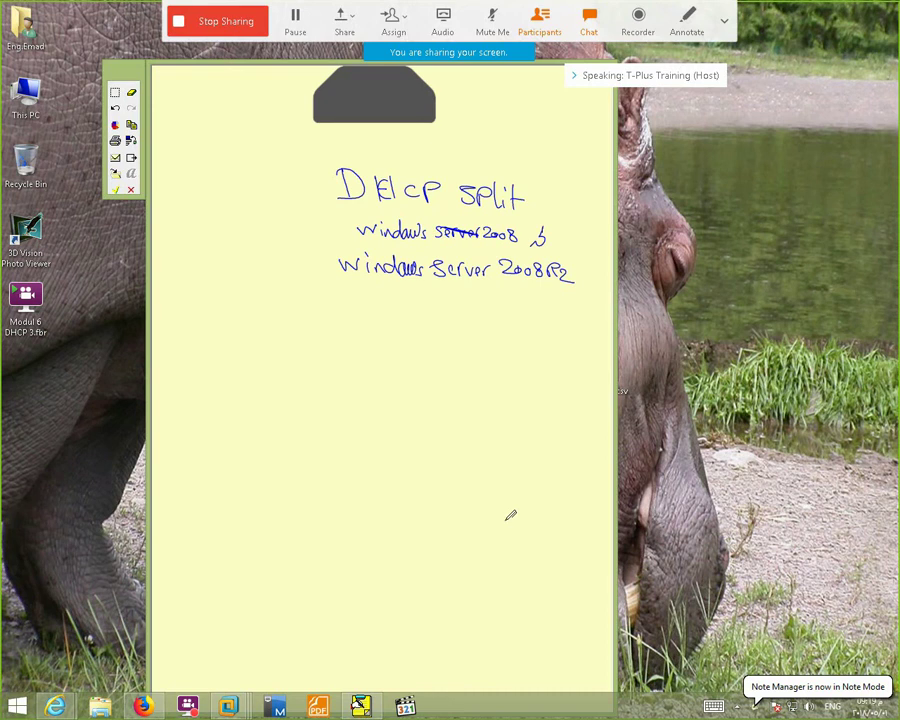
Circle Server 2008 and handwrite 'Split' with DHCP1 and DHCP2 beneath it
mouse_move(500, 195)
mouse_down()
mouse_move(432, 210)
mouse_move(495, 235)
mouse_up()
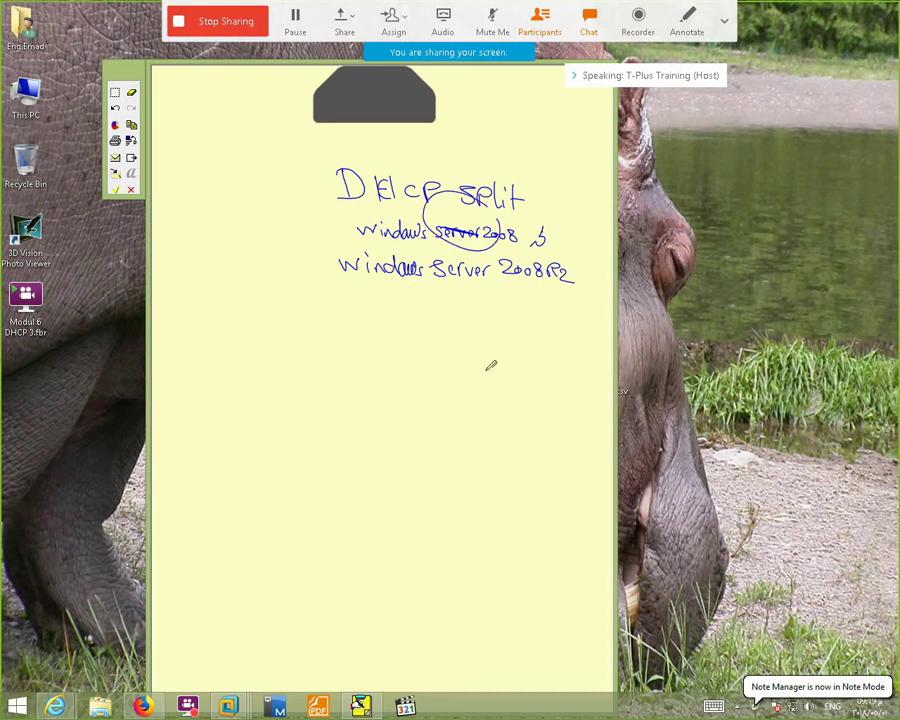
mouse_move(352, 299)
mouse_down()
mouse_move(366, 313)
mouse_move(409, 322)
mouse_up()
drag(344, 339, 386, 340)
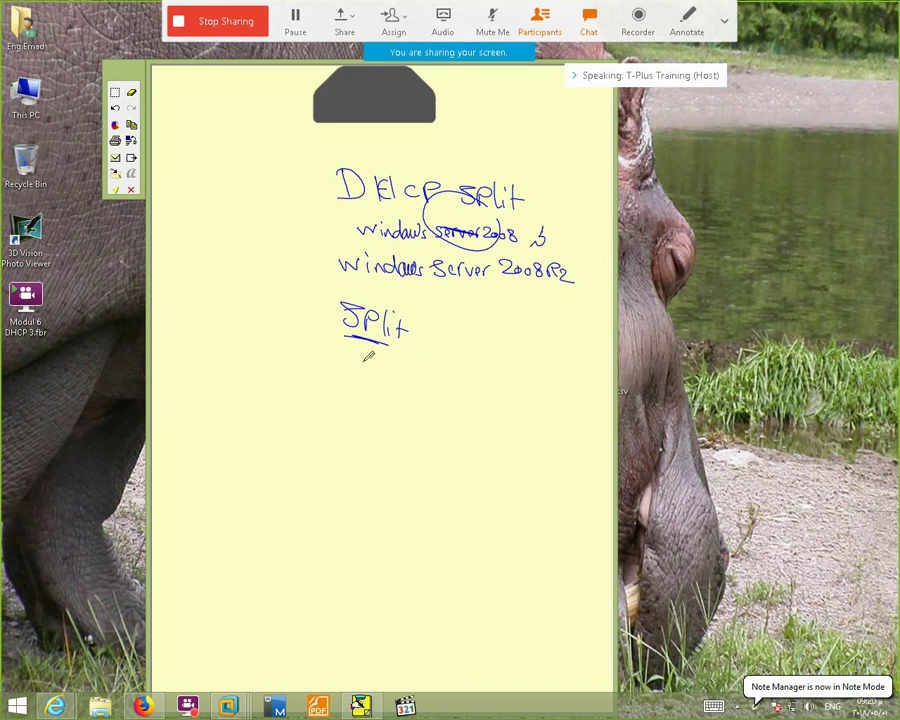
mouse_move(366, 357)
mouse_down()
mouse_move(358, 352)
mouse_move(384, 352)
mouse_move(410, 377)
mouse_move(408, 368)
mouse_move(415, 394)
mouse_move(462, 392)
mouse_move(502, 424)
mouse_up()
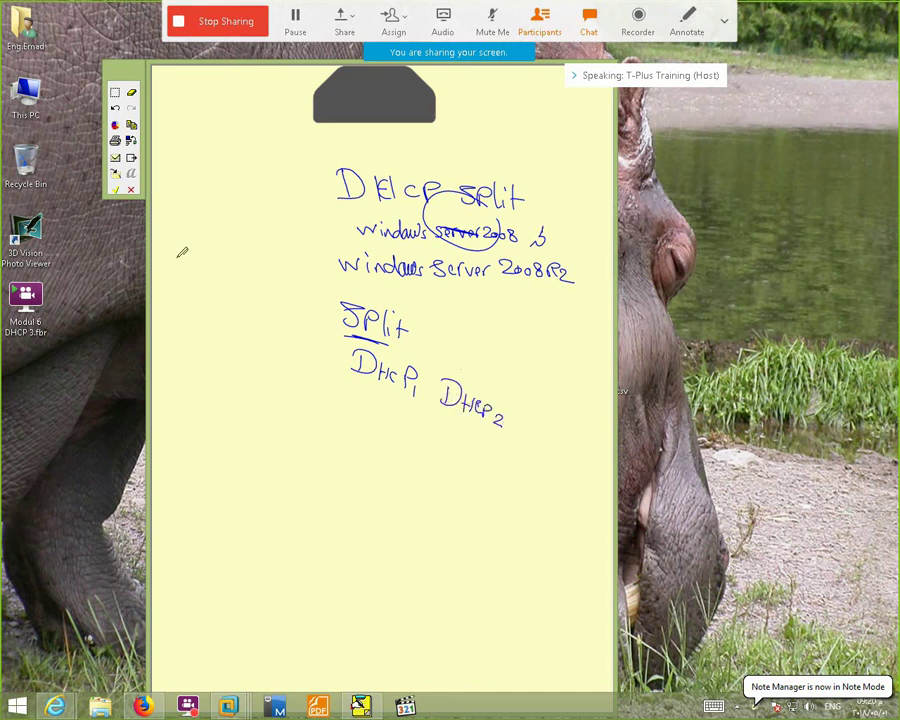
drag(368, 391, 470, 427)
Write 50% under each of DHCP1 and DHCP2, then clear all ink from the whiteboard
mouse_move(368, 397)
mouse_down()
mouse_move(353, 403)
mouse_move(352, 418)
mouse_move(386, 405)
mouse_move(390, 432)
mouse_up()
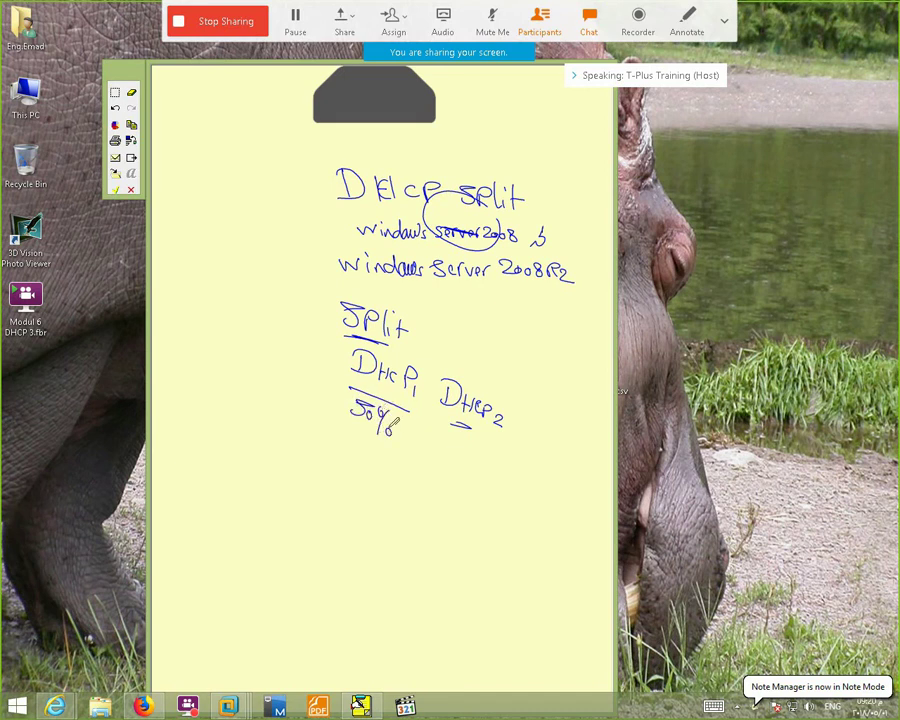
mouse_move(448, 428)
mouse_down()
mouse_move(464, 423)
mouse_move(427, 450)
mouse_move(460, 456)
mouse_move(457, 431)
mouse_up()
mouse_move(456, 426)
mouse_down()
mouse_move(463, 441)
mouse_move(477, 428)
mouse_up()
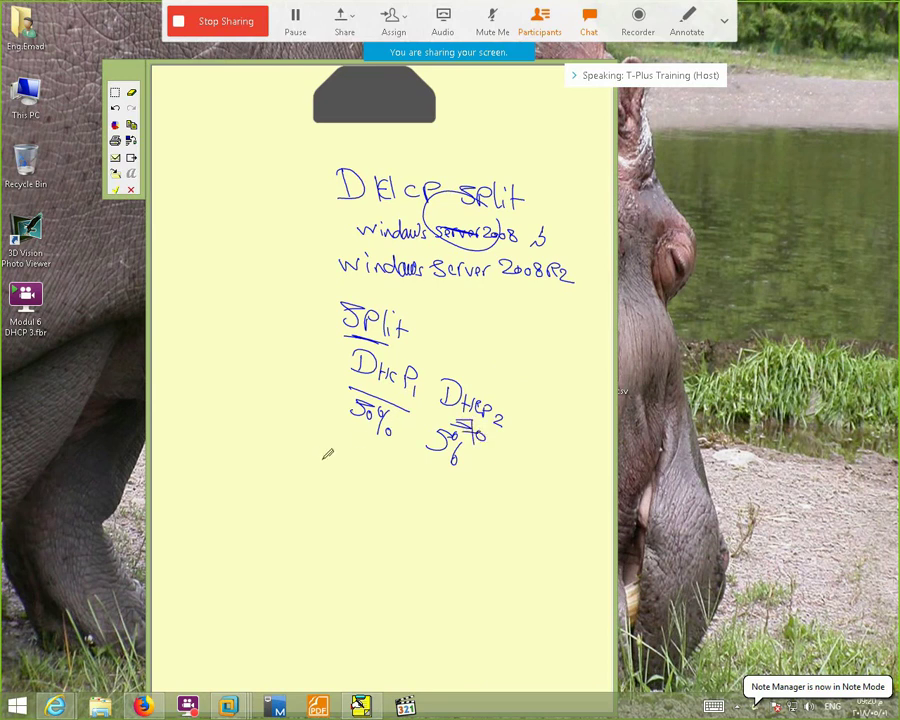
drag(262, 448, 266, 469)
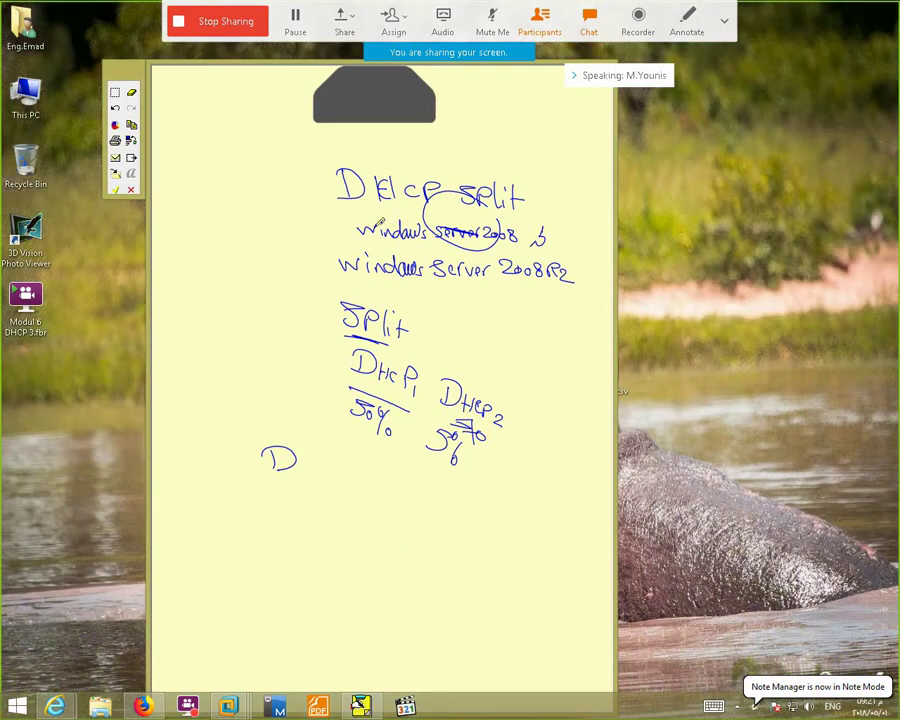
drag(348, 146, 340, 172)
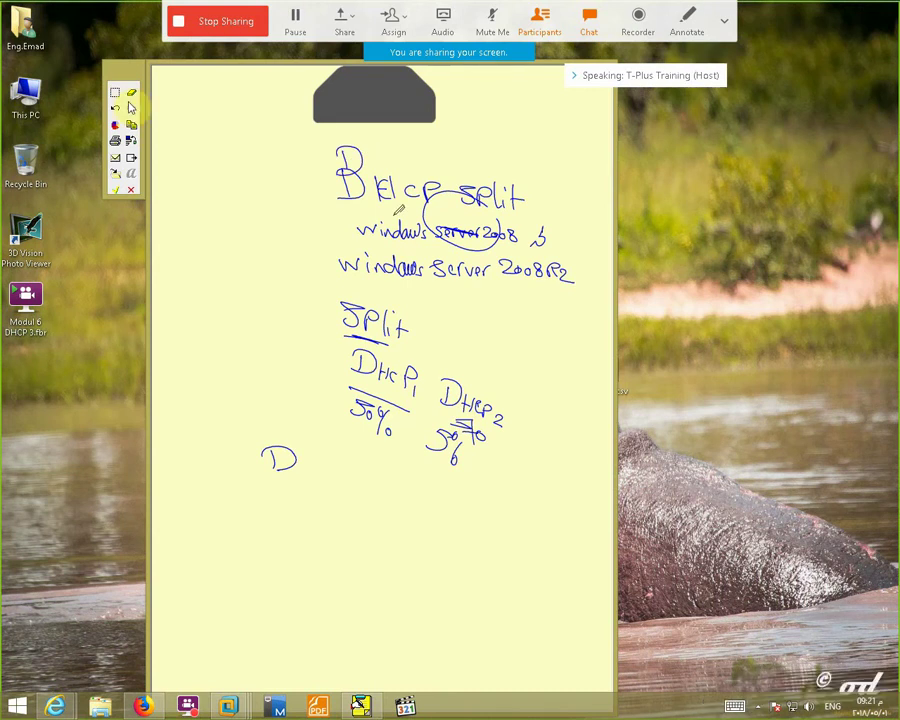
click(124, 94)
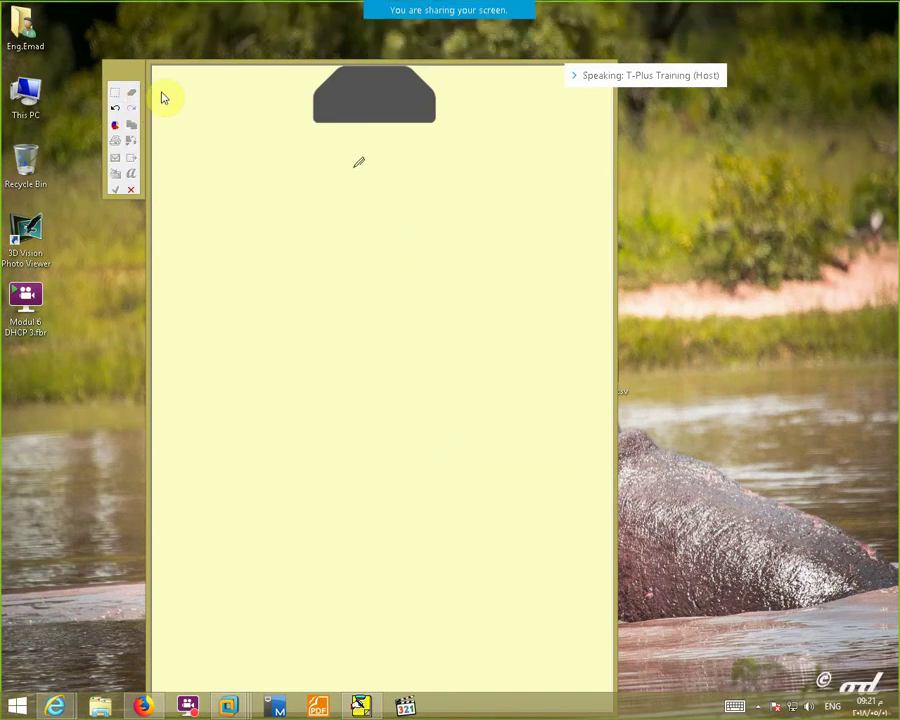
Write the 'DHCP spilt' heading with DHCP1 and DHCP2 columns, each with 100 IP
mouse_move(352, 187)
mouse_down()
mouse_move(346, 192)
mouse_move(484, 177)
mouse_up()
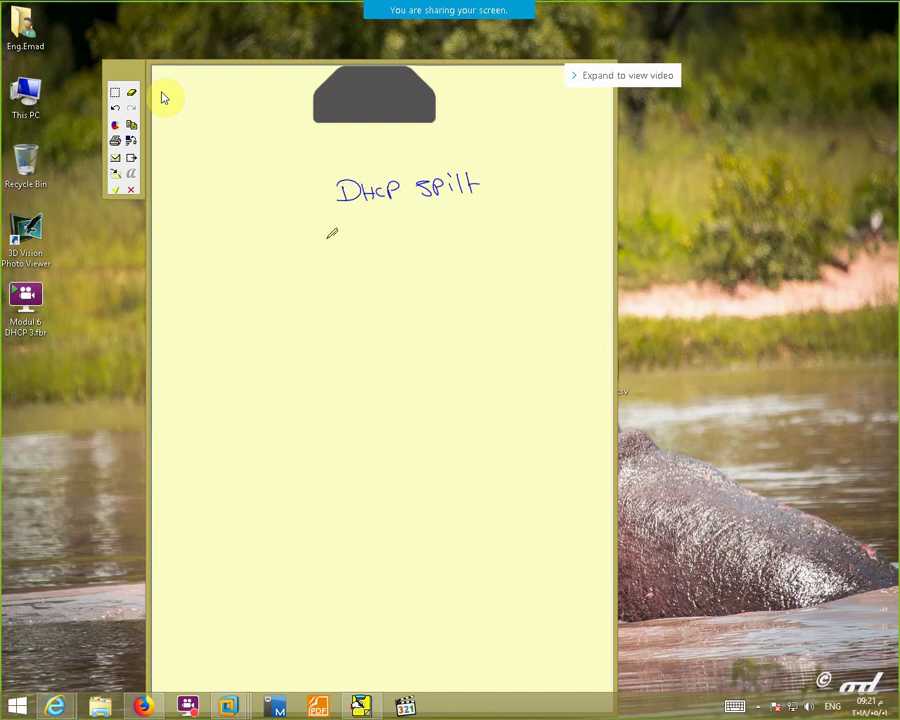
mouse_move(309, 222)
mouse_down()
mouse_move(311, 244)
mouse_move(370, 225)
mouse_move(372, 238)
mouse_up()
mouse_move(430, 224)
mouse_down()
mouse_move(455, 238)
mouse_move(496, 217)
mouse_move(486, 225)
mouse_move(508, 218)
mouse_move(521, 229)
mouse_up()
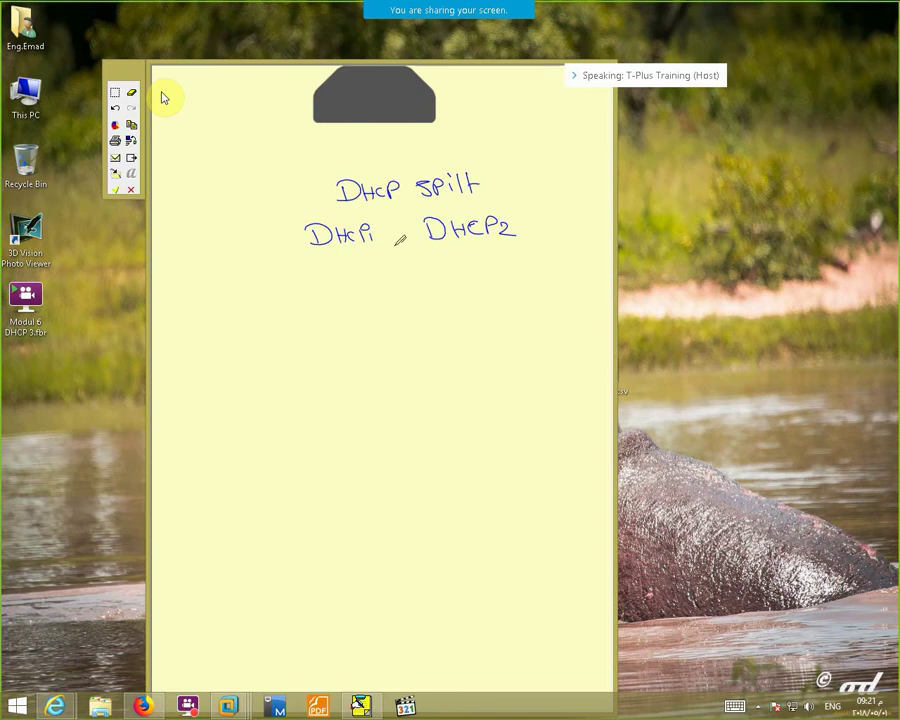
drag(325, 256, 368, 257)
mouse_move(462, 248)
mouse_down()
mouse_move(462, 258)
mouse_move(500, 252)
mouse_up()
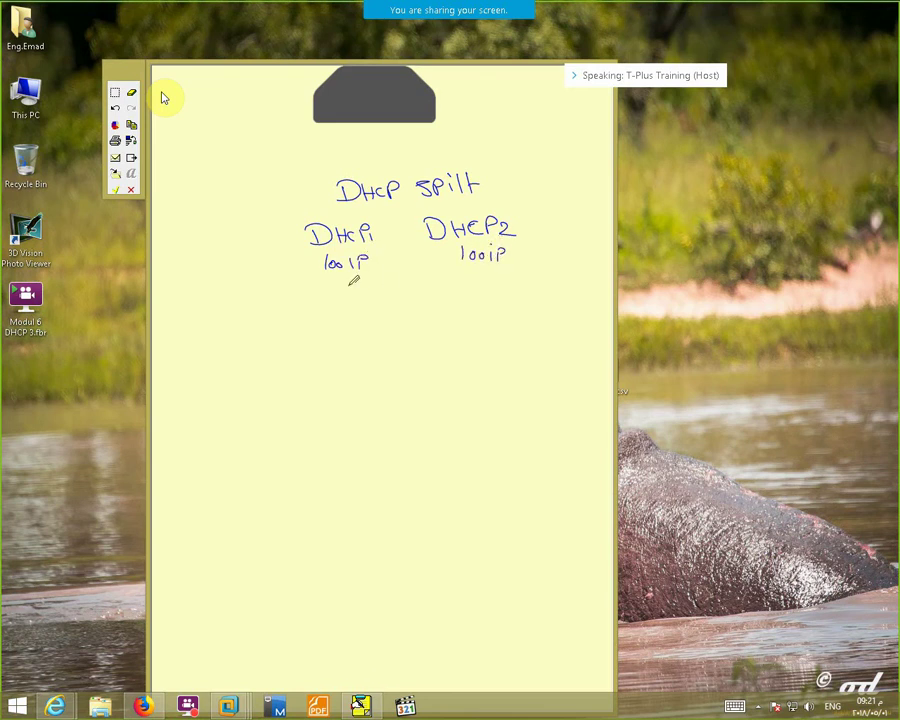
List the 50/50, 70/30 and 80/20 splits under DHCP1 and DHCP2
mouse_move(344, 281)
mouse_down()
mouse_move(334, 296)
mouse_move(353, 286)
mouse_move(374, 298)
mouse_up()
mouse_move(452, 284)
mouse_down()
mouse_move(468, 280)
mouse_move(450, 294)
mouse_move(466, 282)
mouse_move(494, 294)
mouse_up()
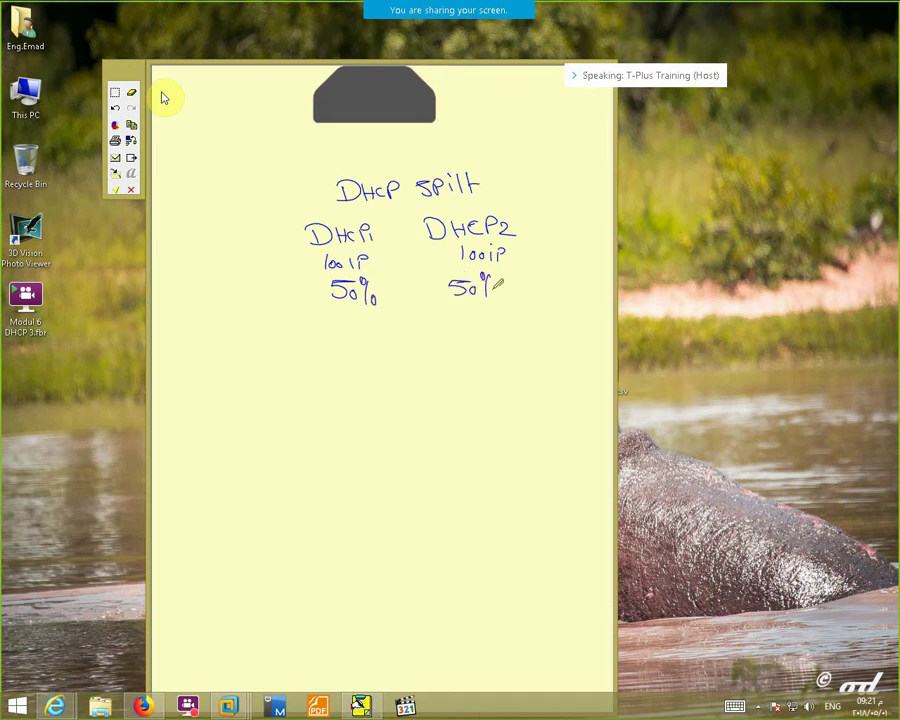
mouse_move(335, 325)
mouse_down()
mouse_move(351, 335)
mouse_move(343, 346)
mouse_move(359, 334)
mouse_move(368, 346)
mouse_move(370, 326)
mouse_up()
drag(381, 336, 383, 338)
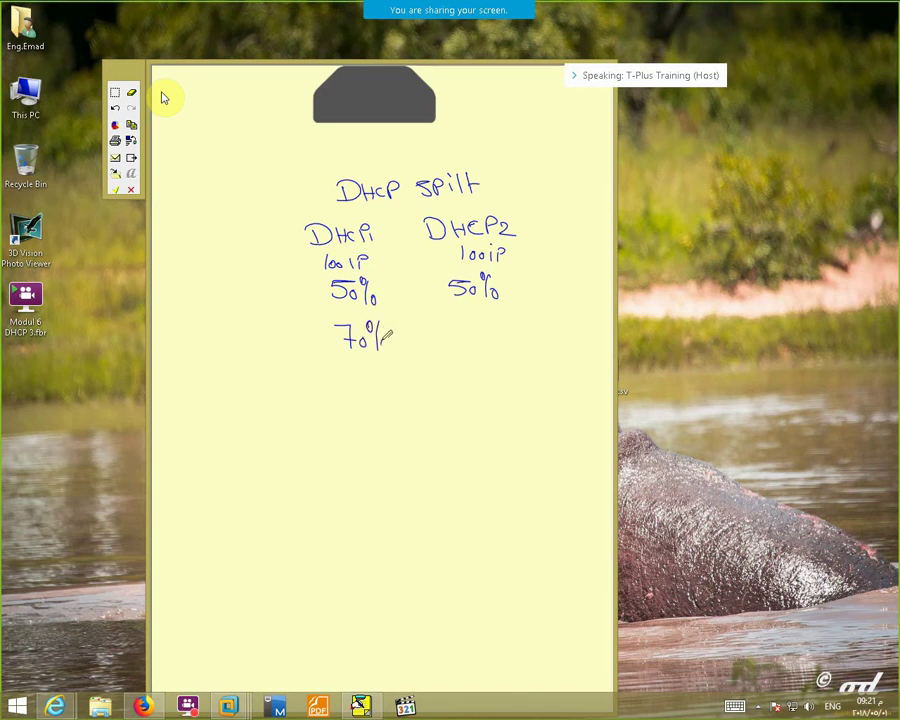
mouse_move(456, 318)
mouse_down()
mouse_move(457, 333)
mouse_move(474, 324)
mouse_move(481, 343)
mouse_move(485, 321)
mouse_move(495, 337)
mouse_up()
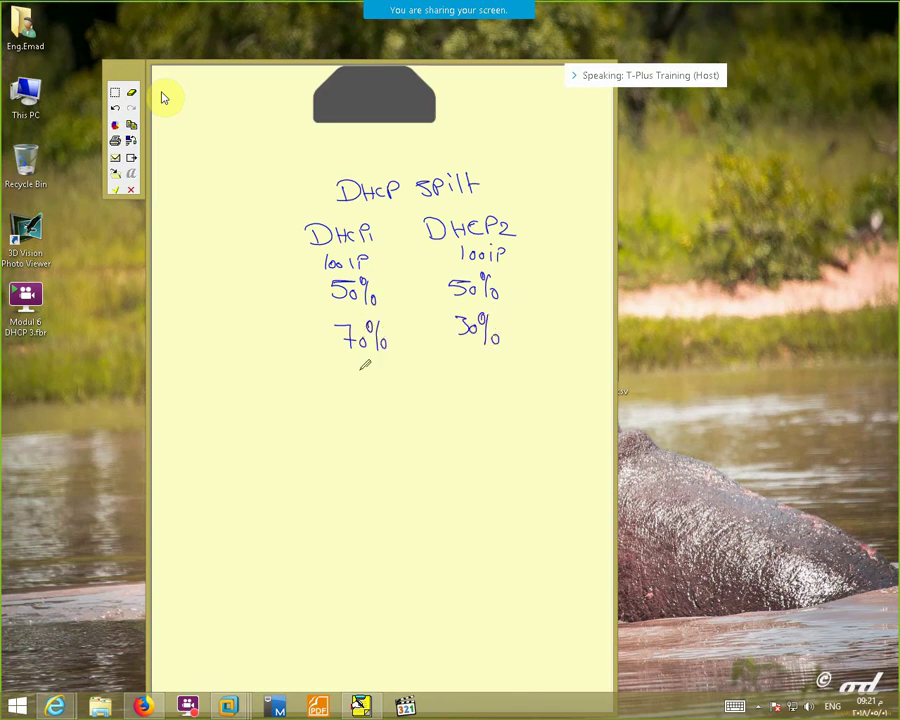
mouse_move(366, 366)
mouse_down()
mouse_move(356, 378)
mouse_move(377, 378)
mouse_move(381, 397)
mouse_up()
drag(379, 360, 393, 390)
drag(464, 372, 472, 384)
mouse_move(478, 372)
mouse_down()
mouse_move(480, 389)
mouse_move(489, 367)
mouse_move(494, 385)
mouse_up()
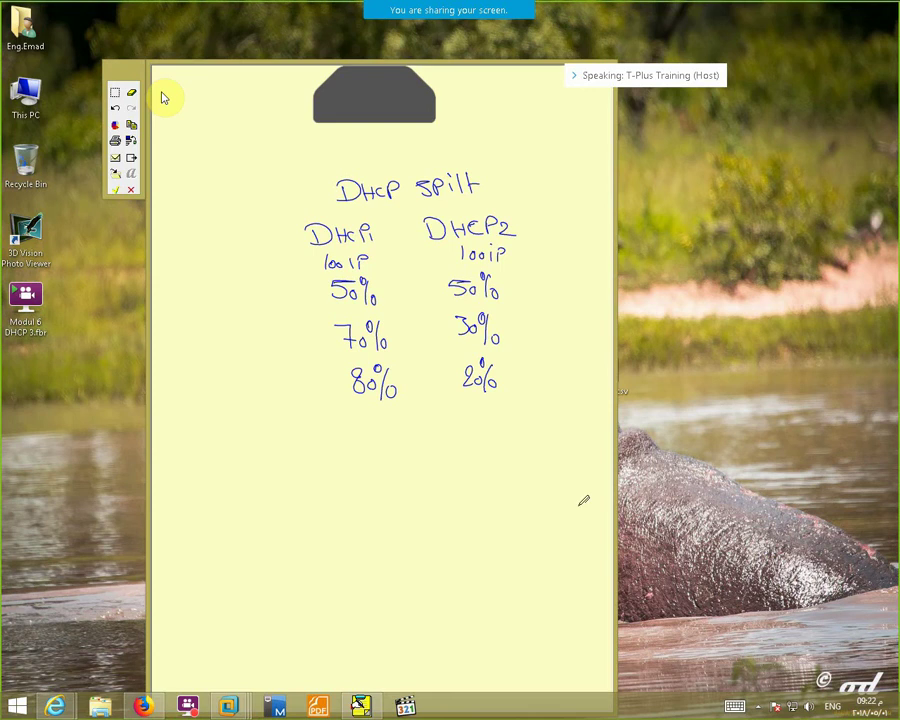
drag(378, 229, 428, 239)
Draw two boxes below the splits and label them Client and DHCP
drag(253, 447, 306, 487)
mouse_move(252, 447)
mouse_down()
mouse_move(306, 490)
mouse_move(334, 490)
mouse_up()
mouse_move(477, 420)
mouse_down()
mouse_move(506, 418)
mouse_move(507, 512)
mouse_move(452, 420)
mouse_move(451, 504)
mouse_move(507, 508)
mouse_up()
drag(456, 394, 458, 412)
mouse_move(466, 393)
mouse_down()
mouse_move(466, 412)
mouse_move(480, 403)
mouse_up()
mouse_move(481, 393)
mouse_down()
mouse_move(481, 412)
mouse_move(507, 404)
mouse_up()
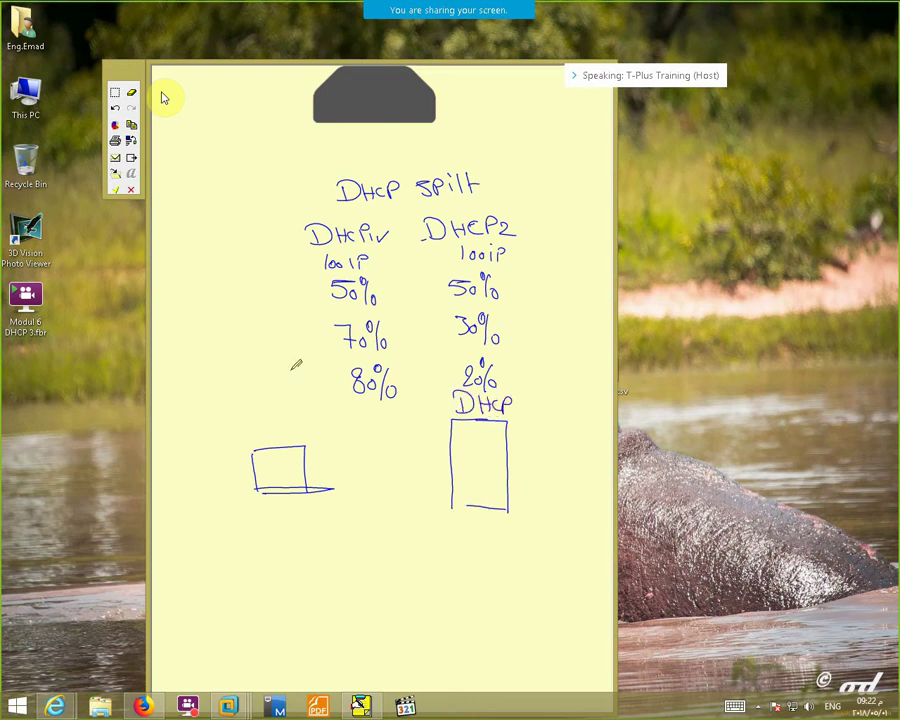
mouse_move(270, 424)
mouse_down()
mouse_move(270, 441)
mouse_move(282, 441)
mouse_up()
mouse_move(288, 428)
mouse_down()
mouse_move(288, 441)
mouse_move(308, 440)
mouse_up()
drag(310, 440, 312, 410)
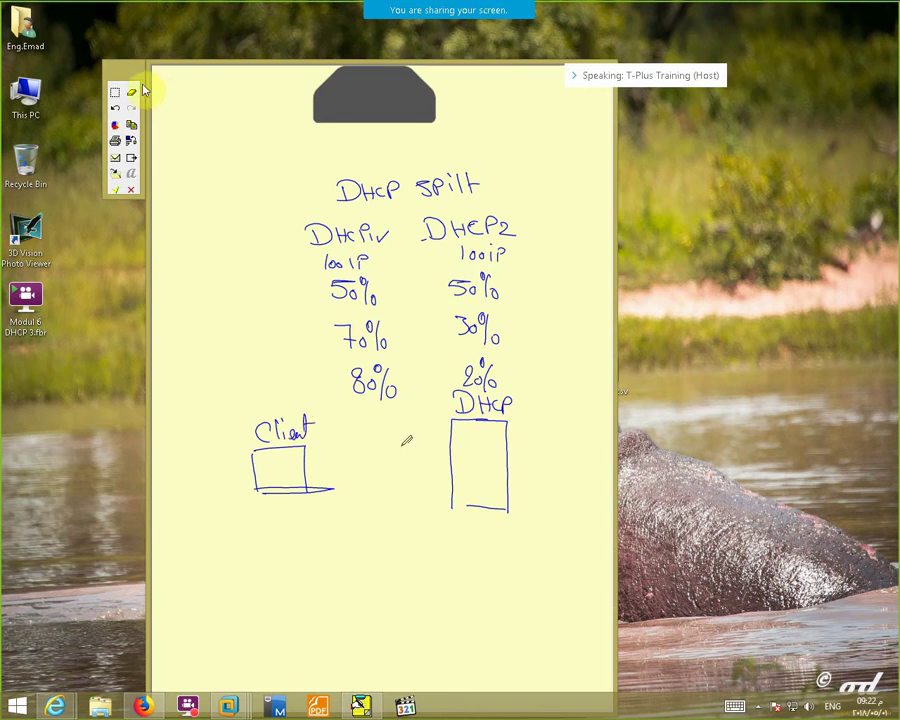
Change the pen colour to red in Pen Styles
click(114, 124)
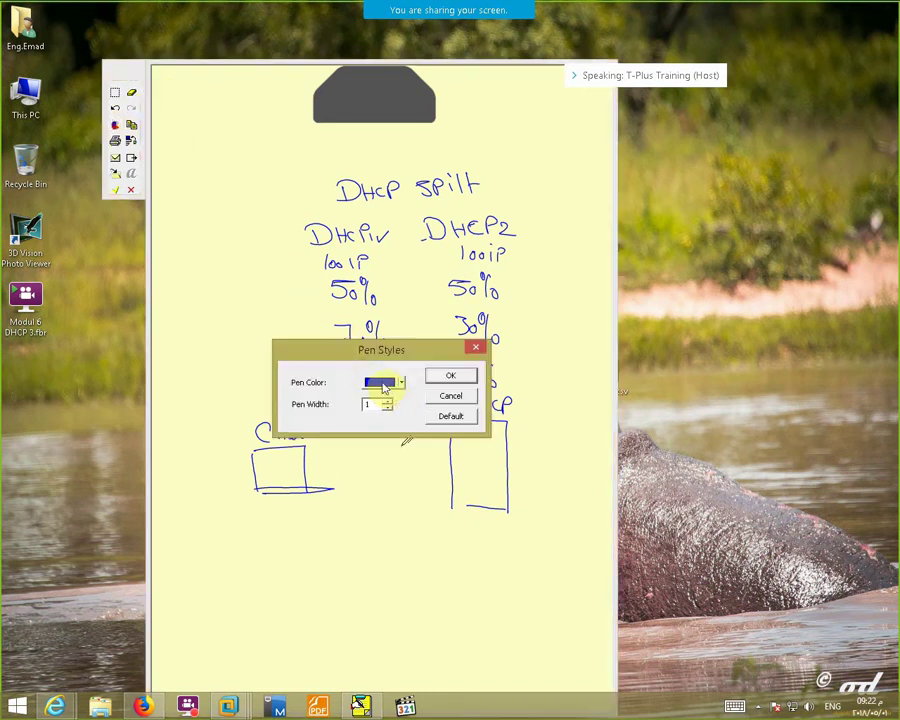
click(382, 383)
click(380, 440)
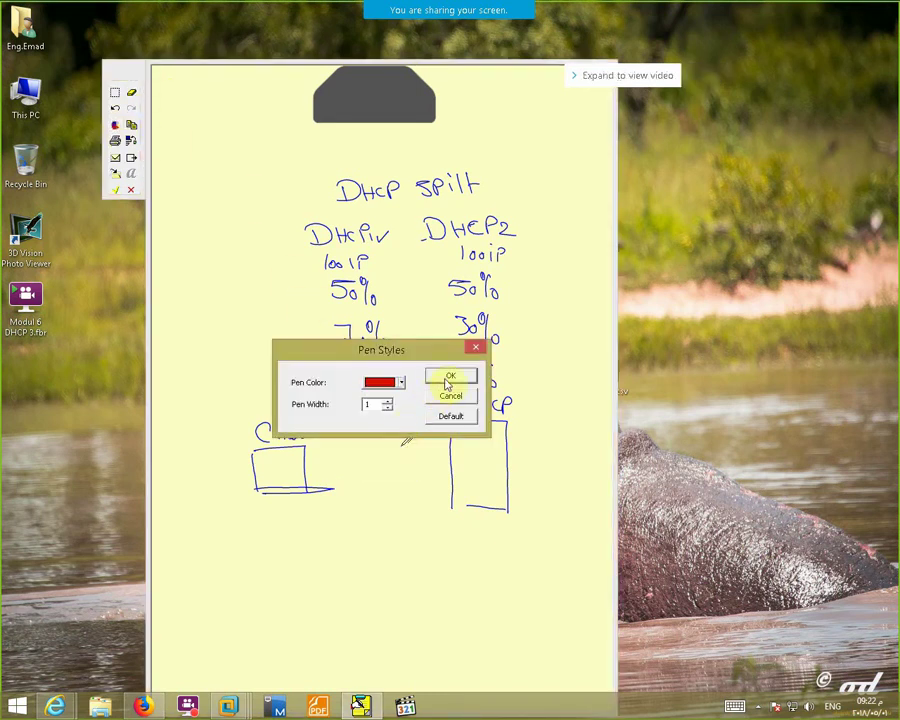
click(448, 379)
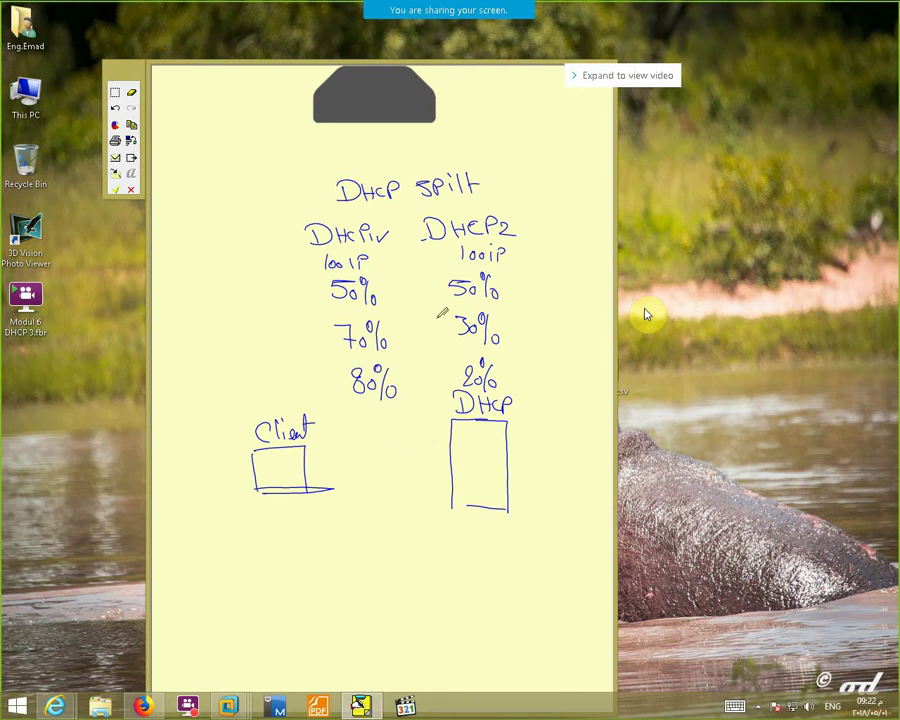
Draw a 'Descover' arrow from Client to DHCP 1 and add a DHCP2 box
mouse_move(309, 461)
mouse_down()
mouse_move(407, 442)
mouse_move(426, 455)
mouse_up()
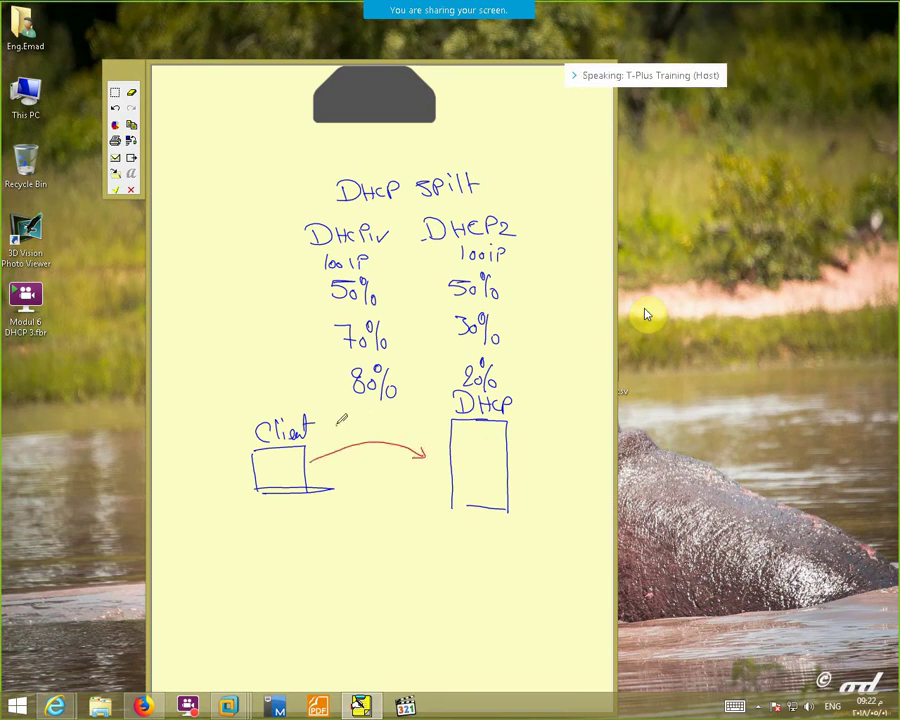
drag(341, 420, 425, 425)
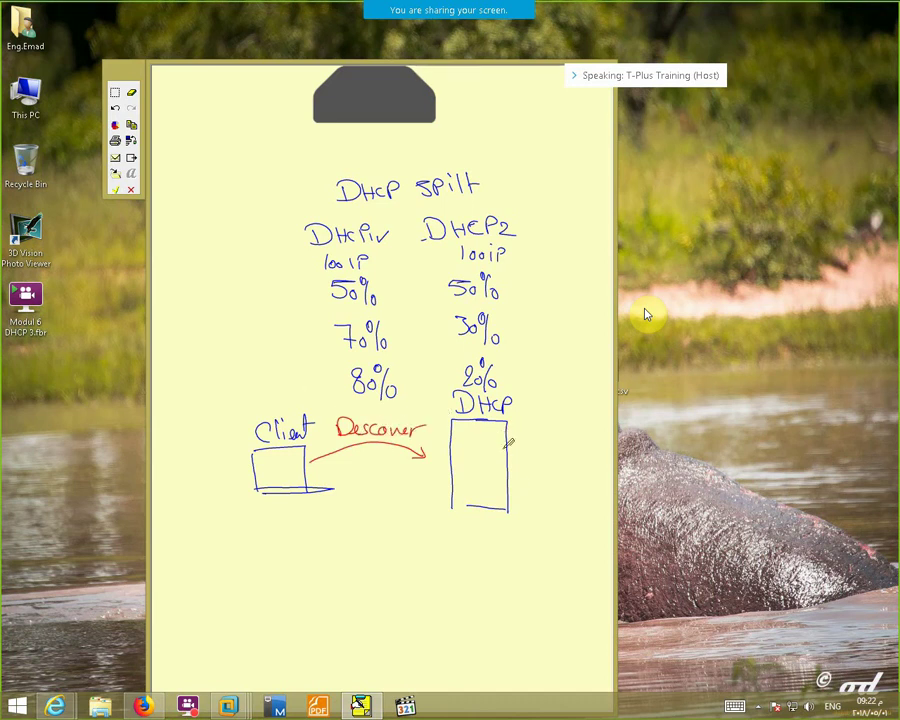
drag(523, 403, 522, 416)
mouse_move(452, 537)
mouse_down()
mouse_move(512, 536)
mouse_move(510, 600)
mouse_move(468, 588)
mouse_move(494, 599)
mouse_up()
mouse_move(506, 518)
mouse_down()
mouse_move(507, 536)
mouse_move(550, 522)
mouse_move(544, 537)
mouse_up()
drag(553, 520, 552, 538)
drag(553, 520, 580, 540)
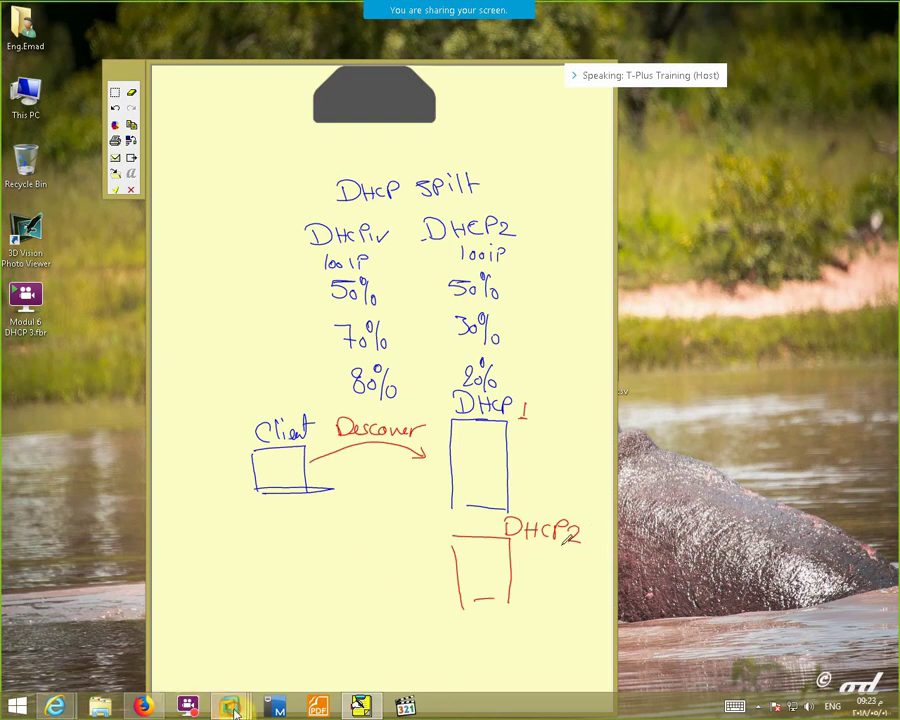
On the DC's DHCP console, start a new IPv4 scope and enter its name
click(207, 645)
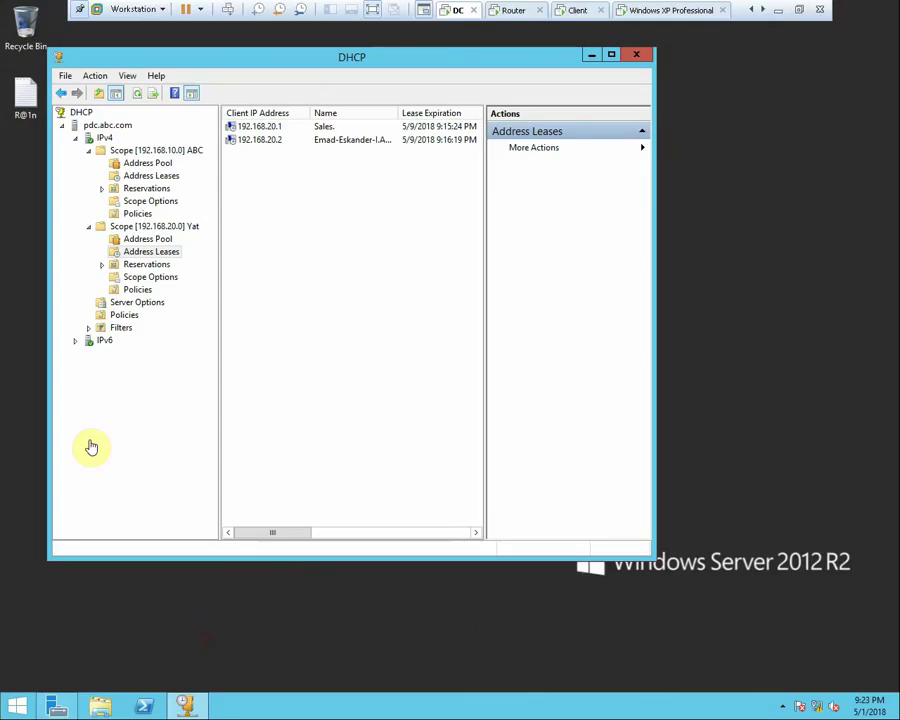
right_click(103, 140)
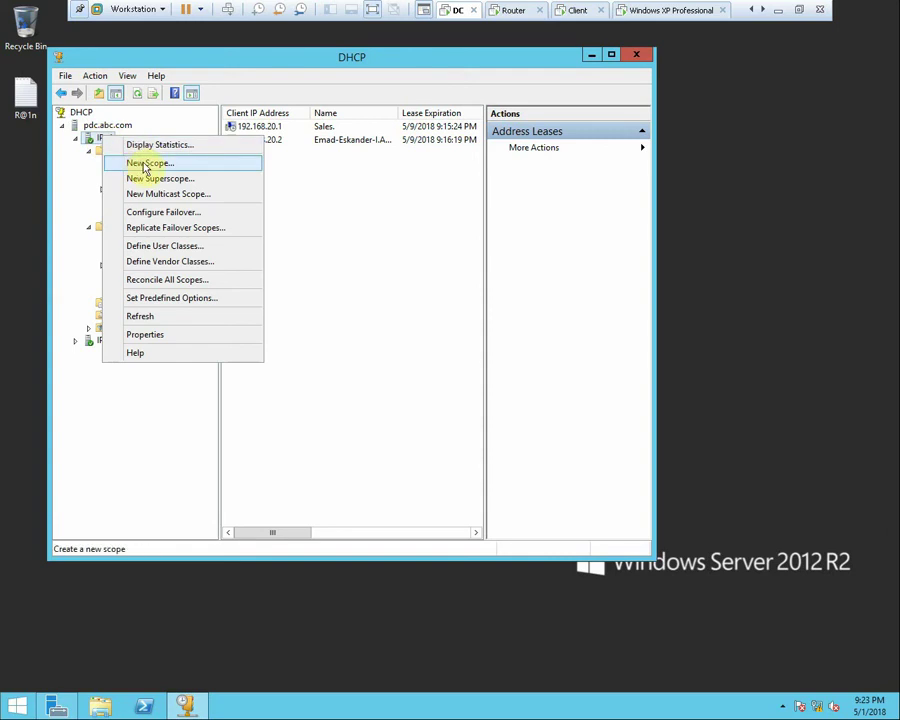
click(136, 163)
click(447, 437)
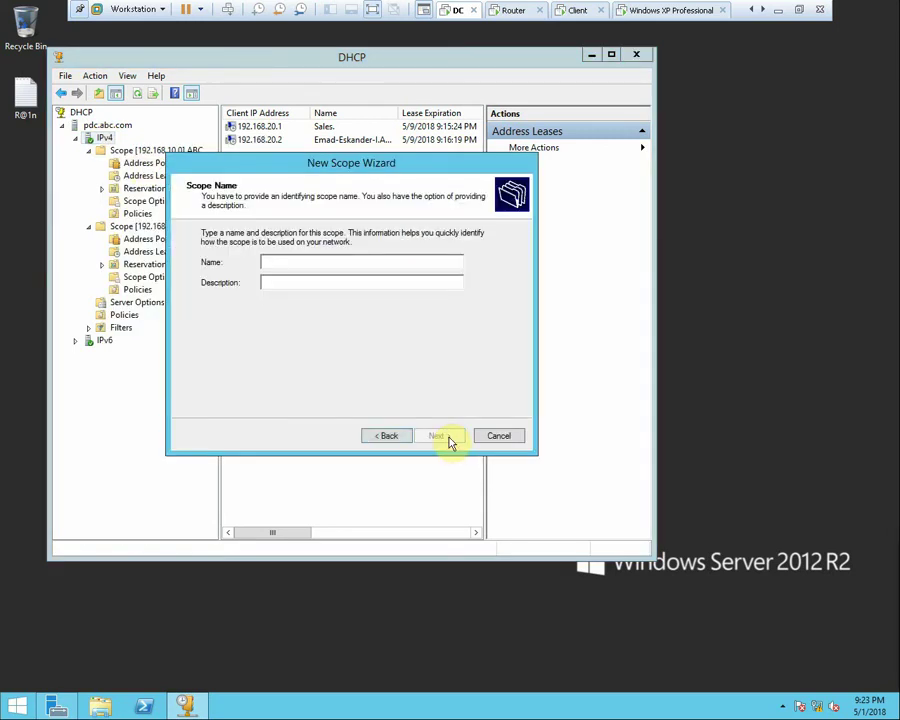
text(s)
Set the scope range ending at 172.20.20.254 and reach the exclusions and delay page
click(441, 437)
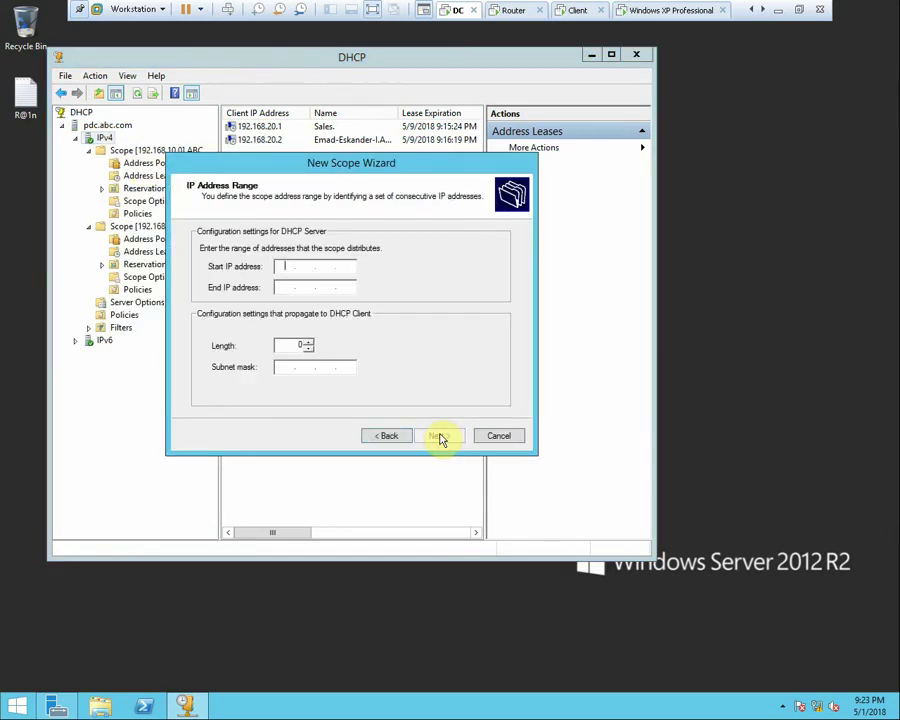
text(1)
text(20.20.1)
key(Tab)
text(172 . )
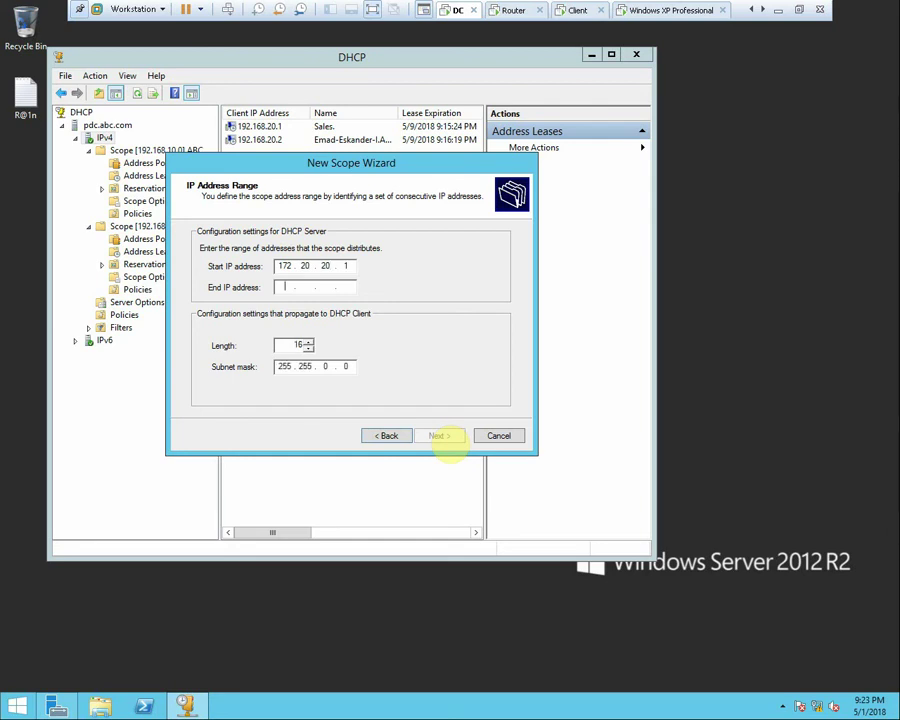
text(20 . 20 . 254)
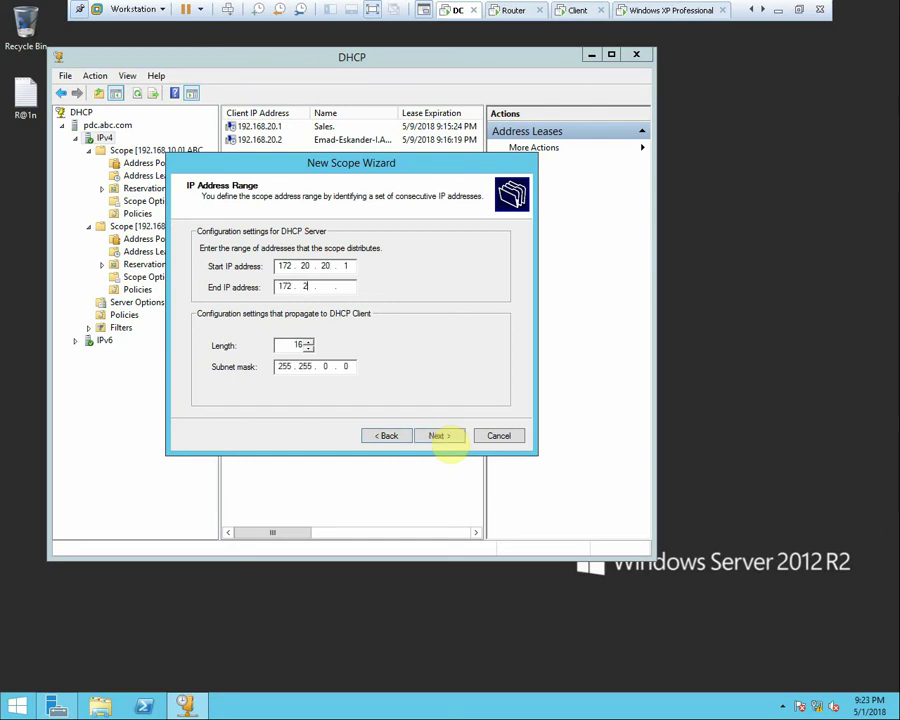
click(441, 436)
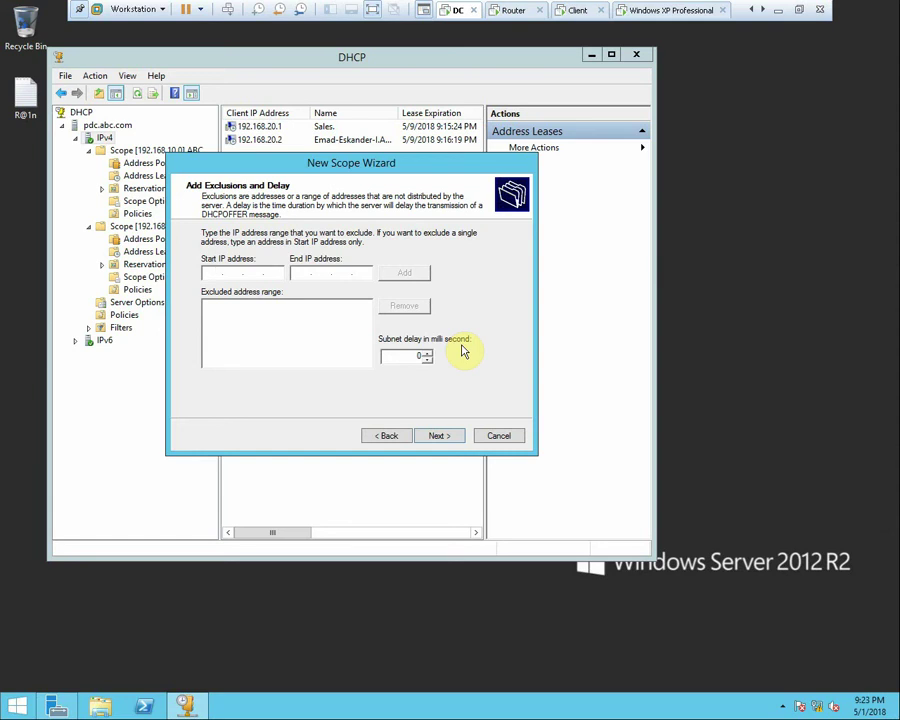
click(783, 18)
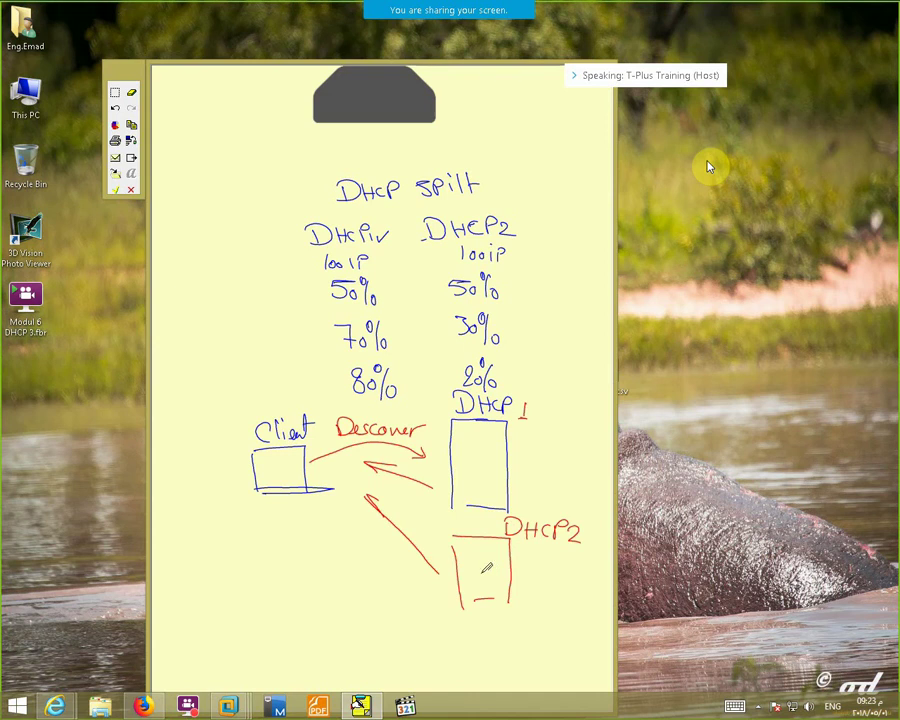
Mark a red 0 beside DHCP2 and a dash under DHCP's 1, then switch to the Router VM
mouse_move(527, 550)
mouse_down()
mouse_move(522, 560)
mouse_move(528, 553)
mouse_up()
mouse_move(513, 430)
mouse_down()
mouse_move(521, 428)
mouse_move(511, 453)
mouse_move(517, 447)
mouse_up()
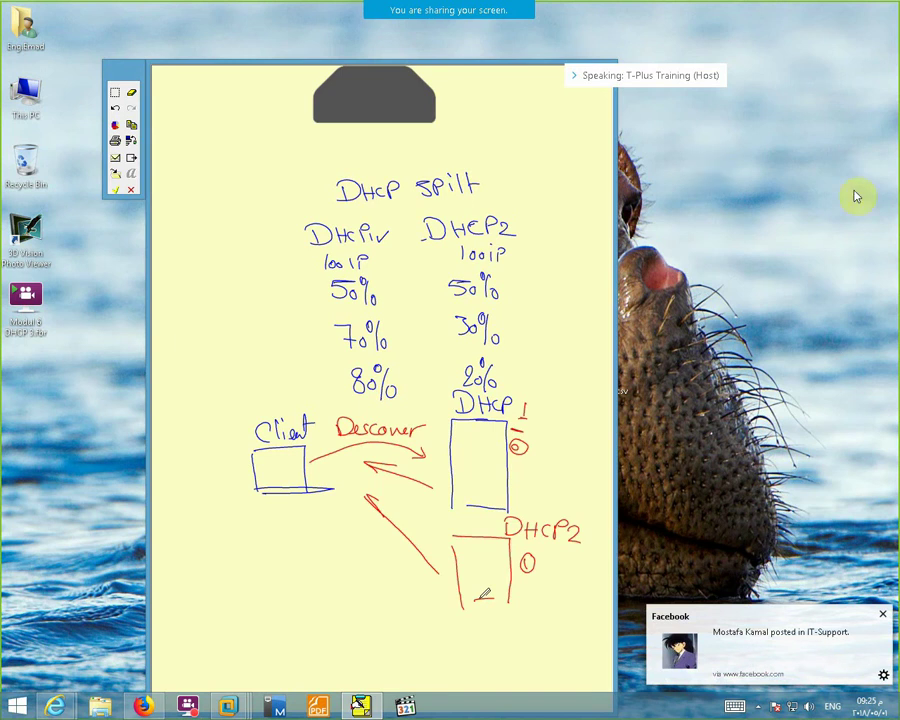
click(882, 614)
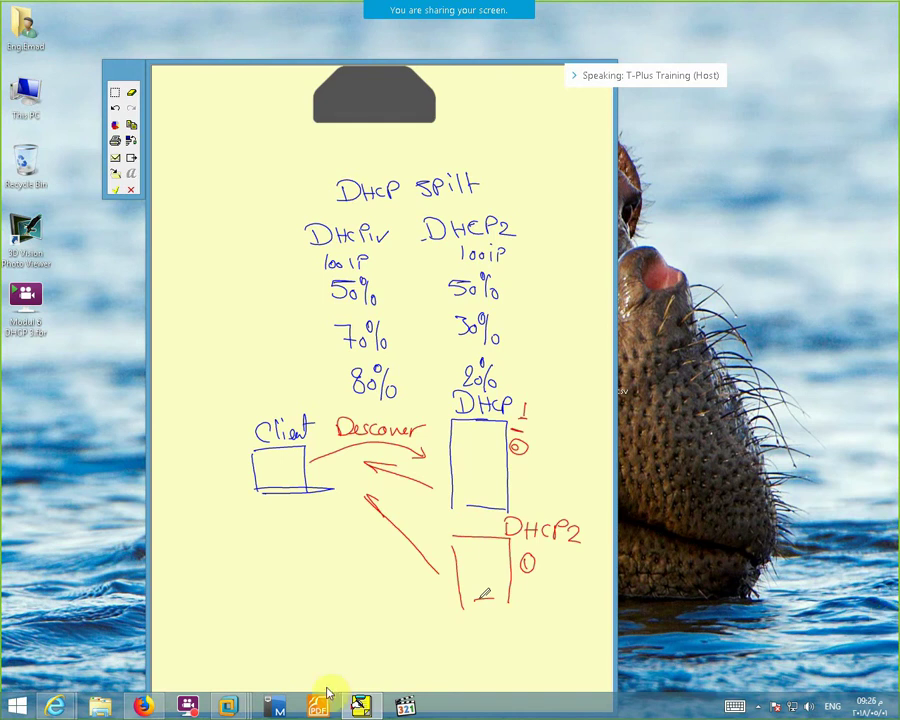
click(226, 708)
click(362, 628)
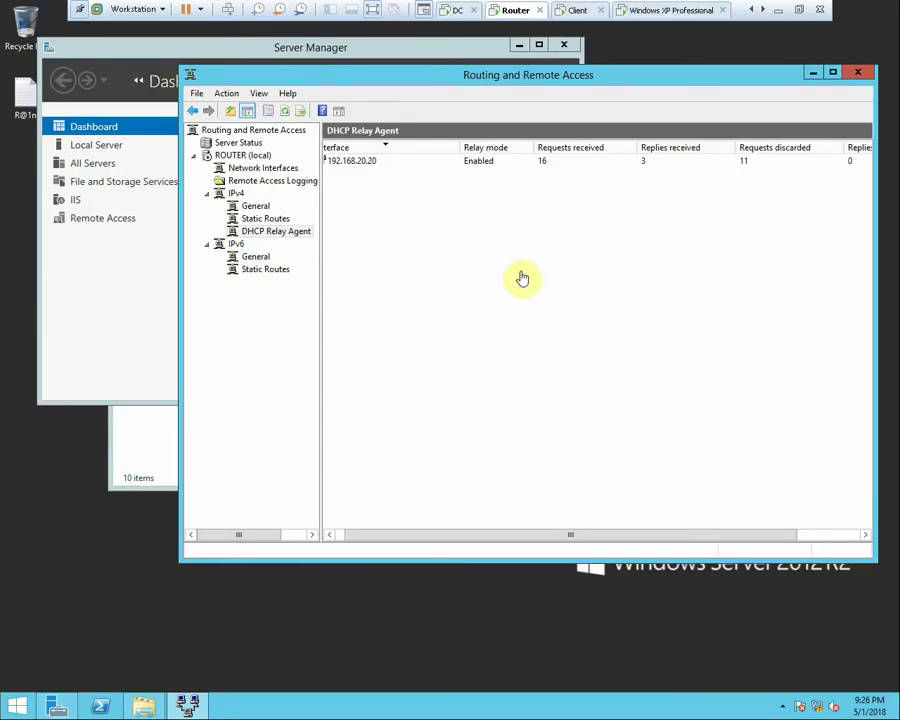
Browse to the C:\Windows\System32\Sysprep folder in File Explorer
click(143, 710)
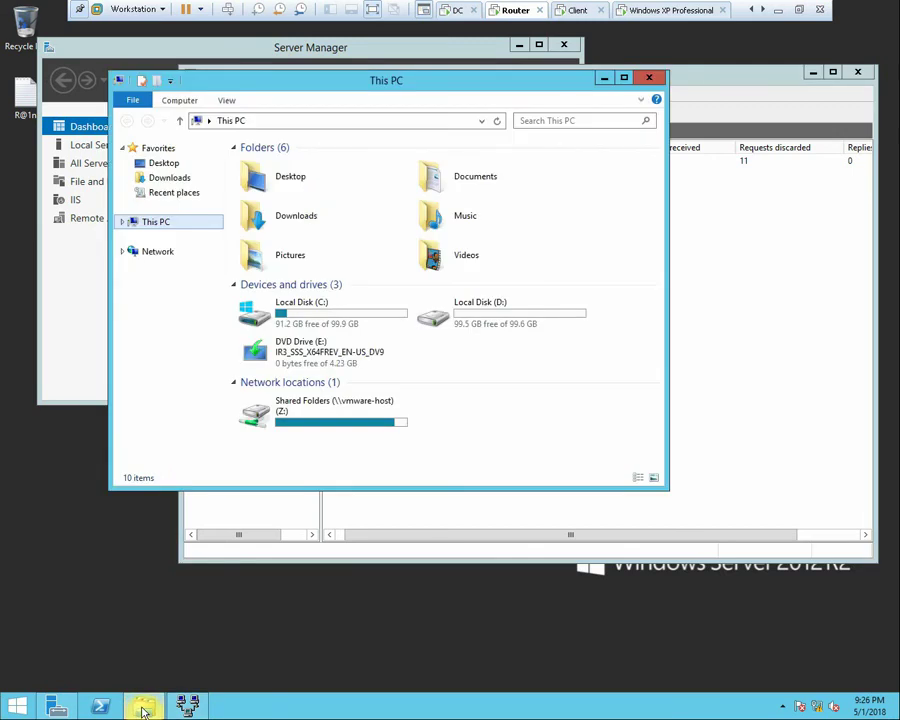
double_click(339, 326)
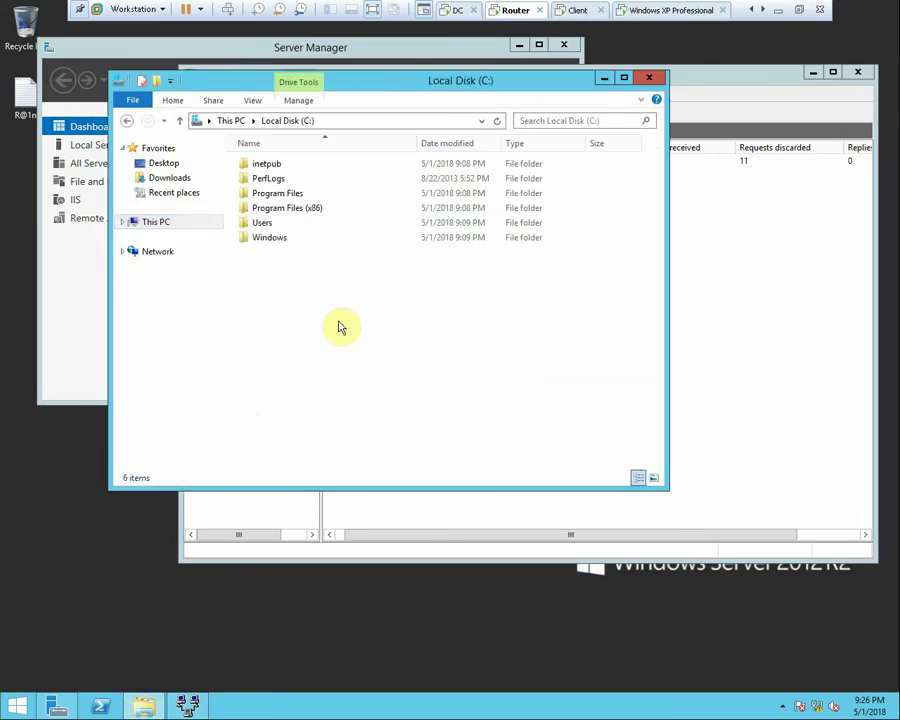
double_click(277, 238)
scroll(300, 360, down, 10)
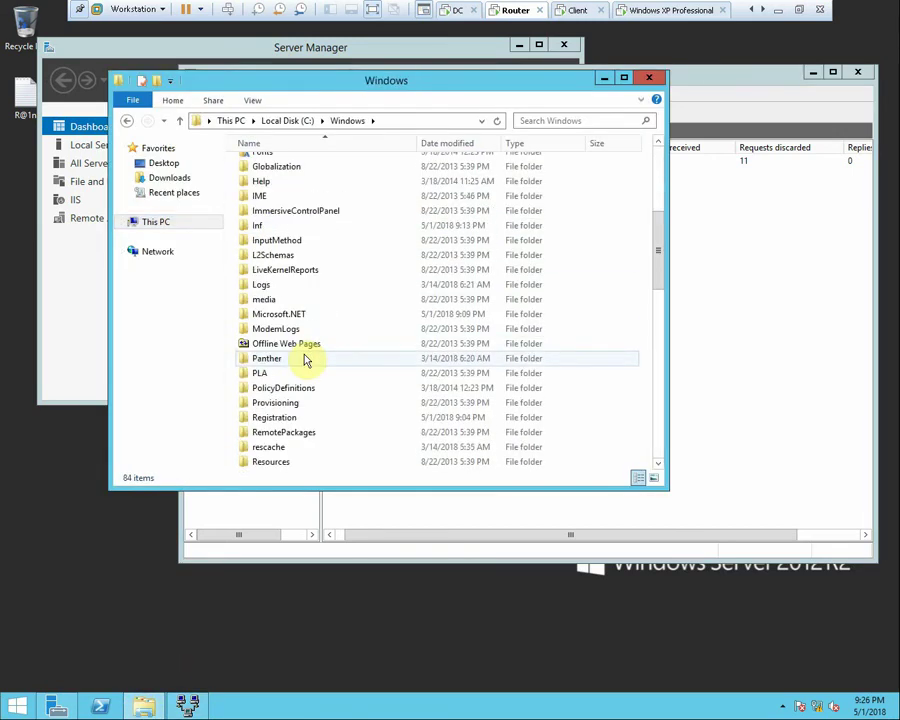
double_click(242, 390)
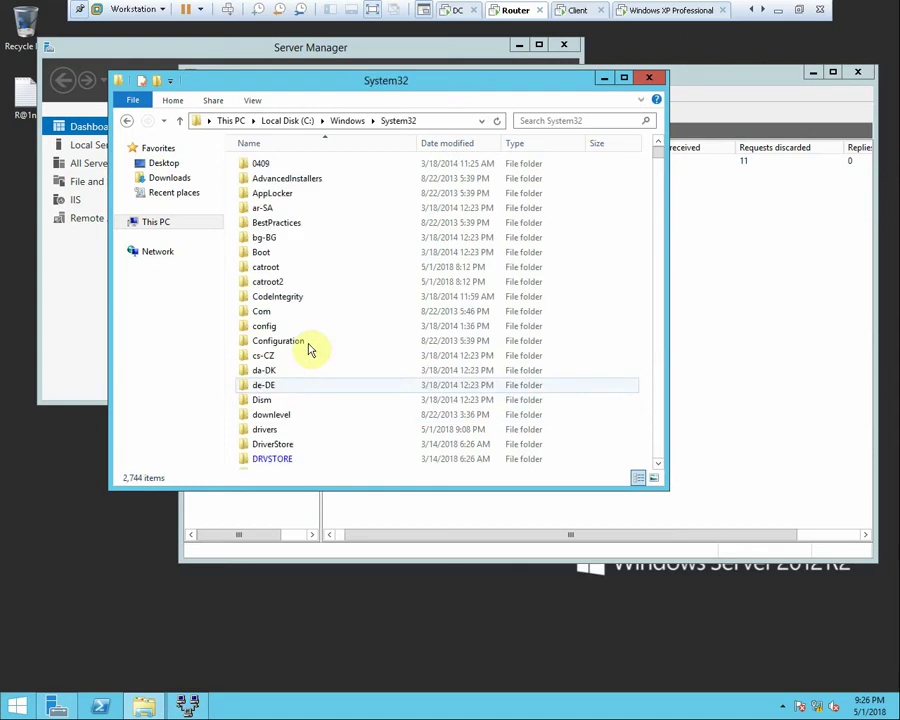
scroll(368, 327, down, 4)
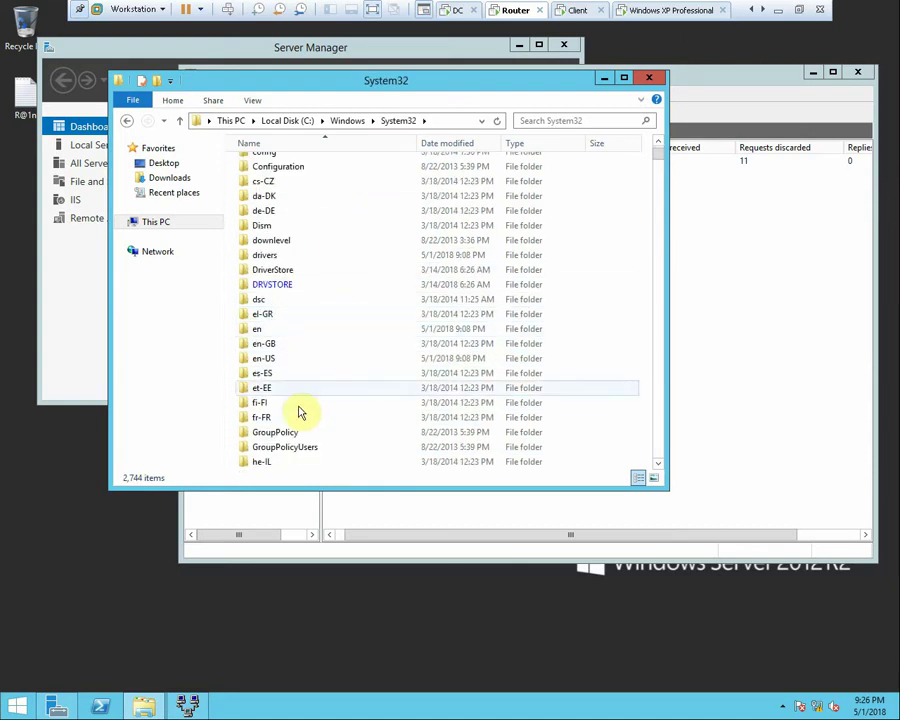
scroll(292, 412, down, 3)
scroll(295, 413, down, 11)
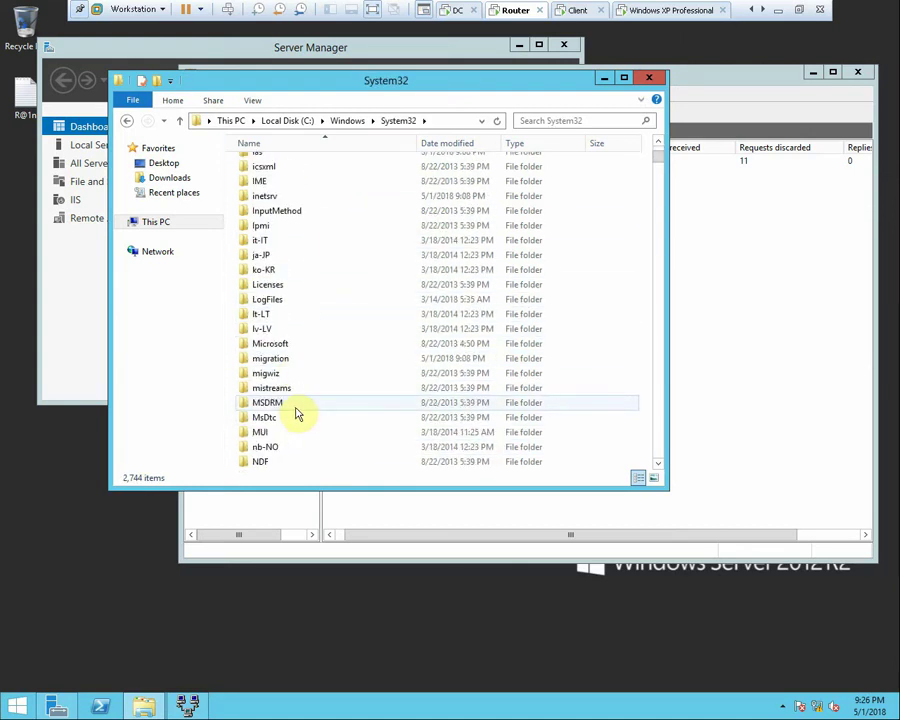
scroll(296, 413, down, 2)
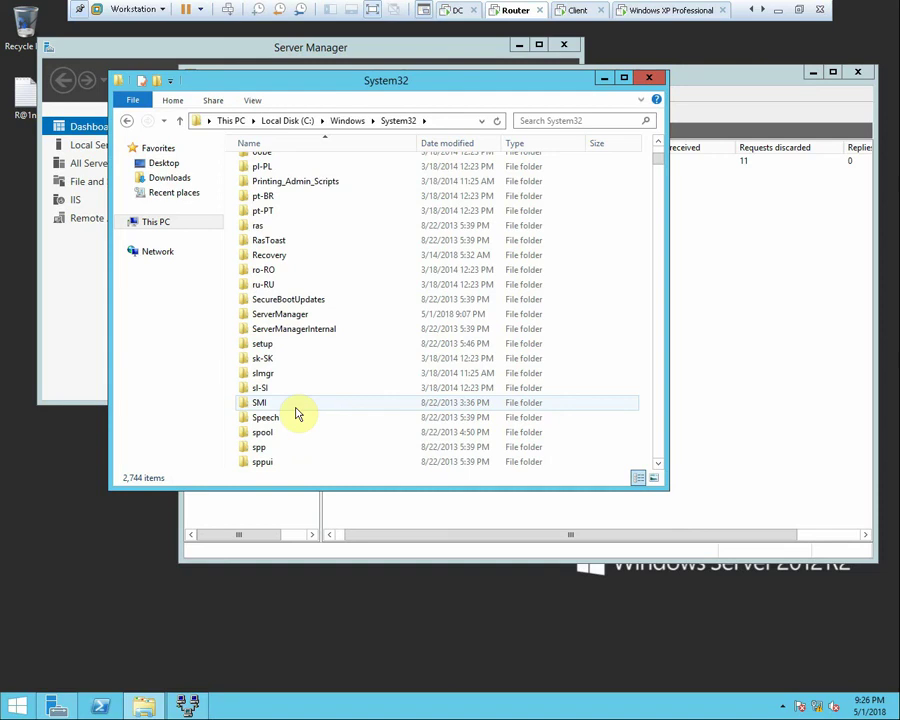
scroll(296, 413, down, 1)
scroll(295, 448, down, 3)
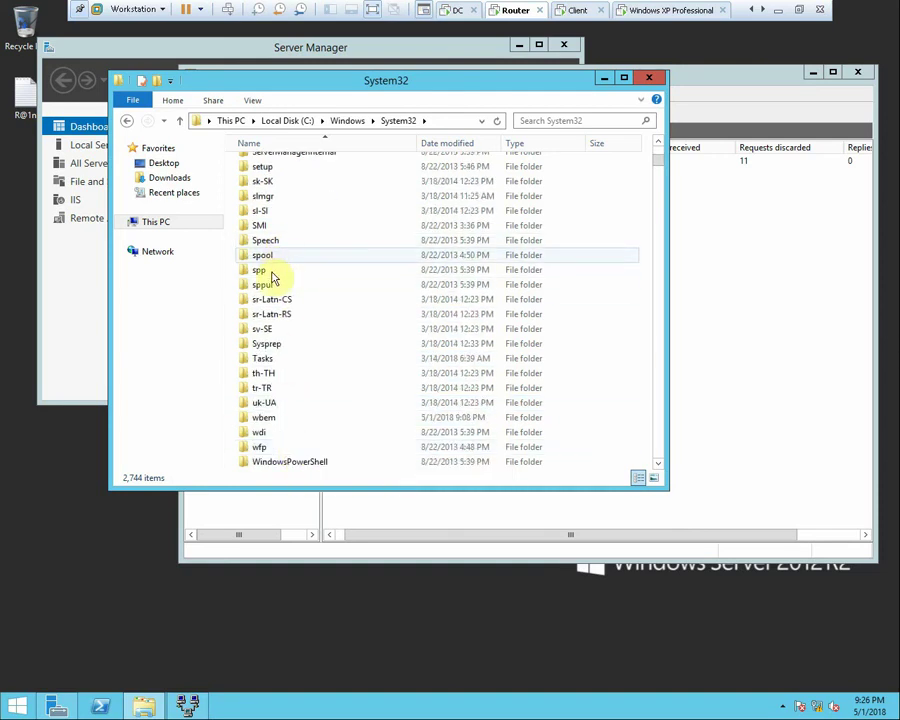
double_click(266, 343)
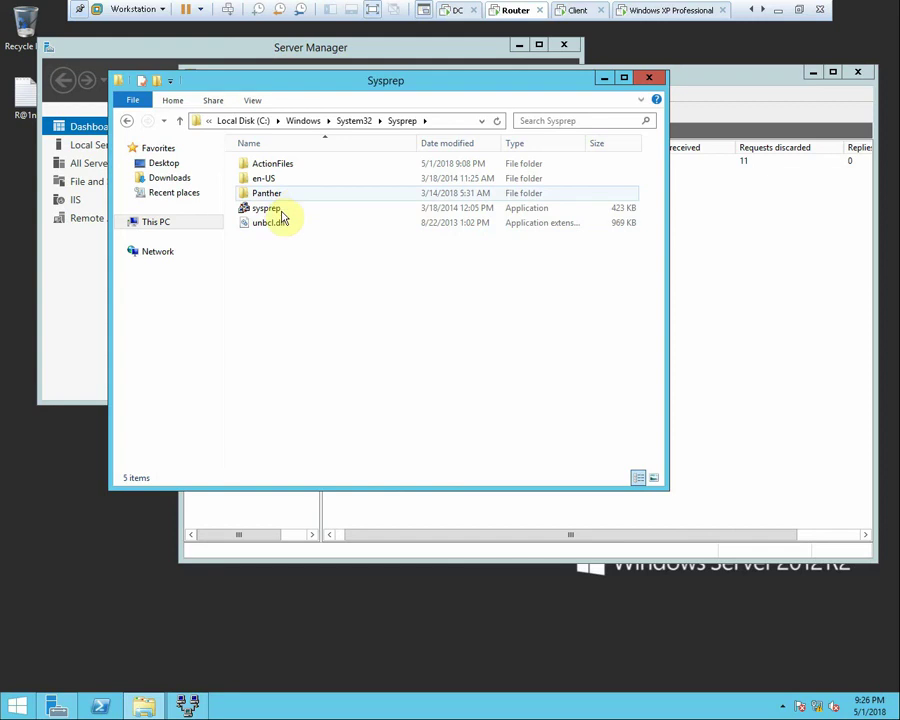
Run sysprep.exe with Generalize enabled and start the preparation
double_click(282, 212)
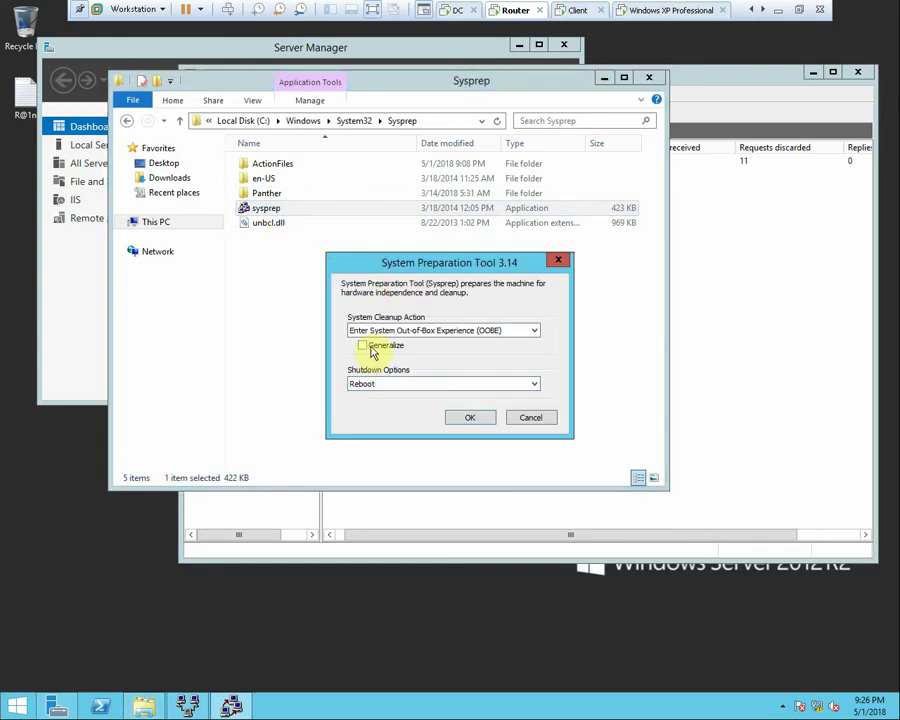
click(364, 345)
click(467, 419)
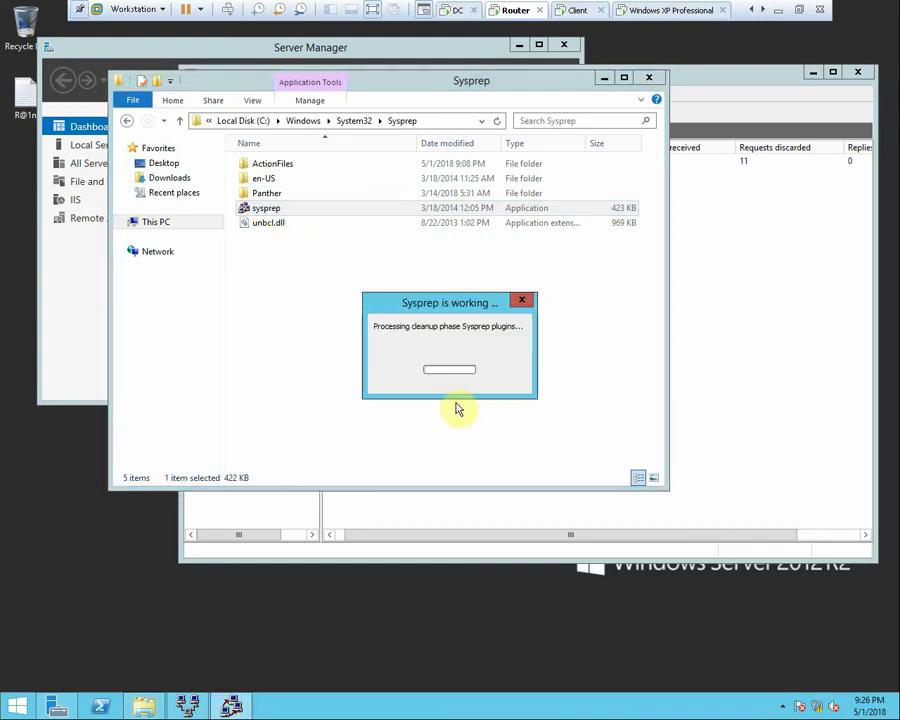
click(781, 8)
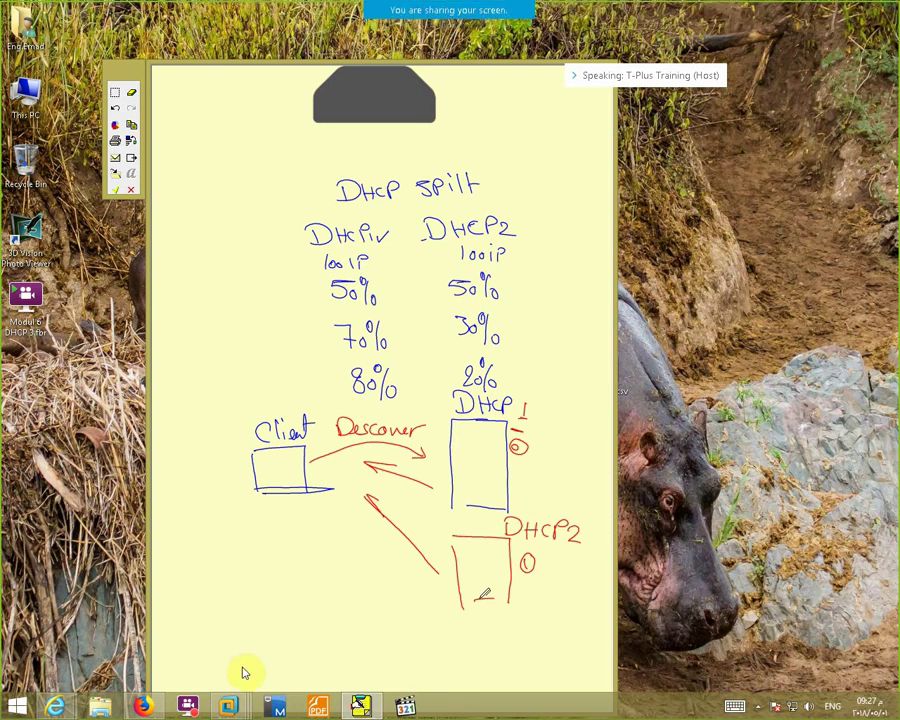
Bring up the FlashBack recorder, then return to the rebooted Router VM
click(758, 706)
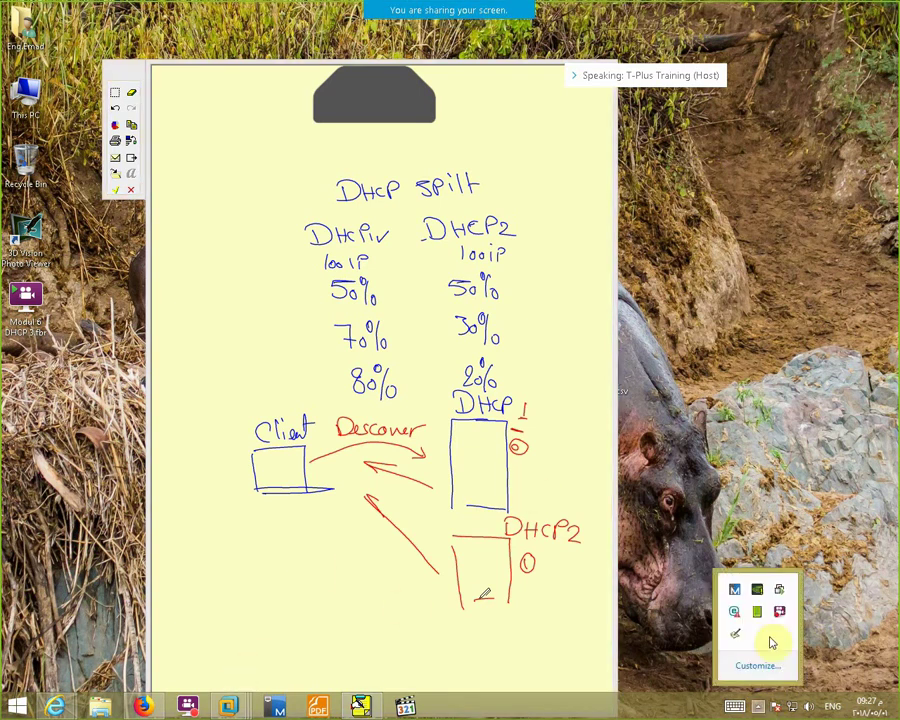
click(779, 613)
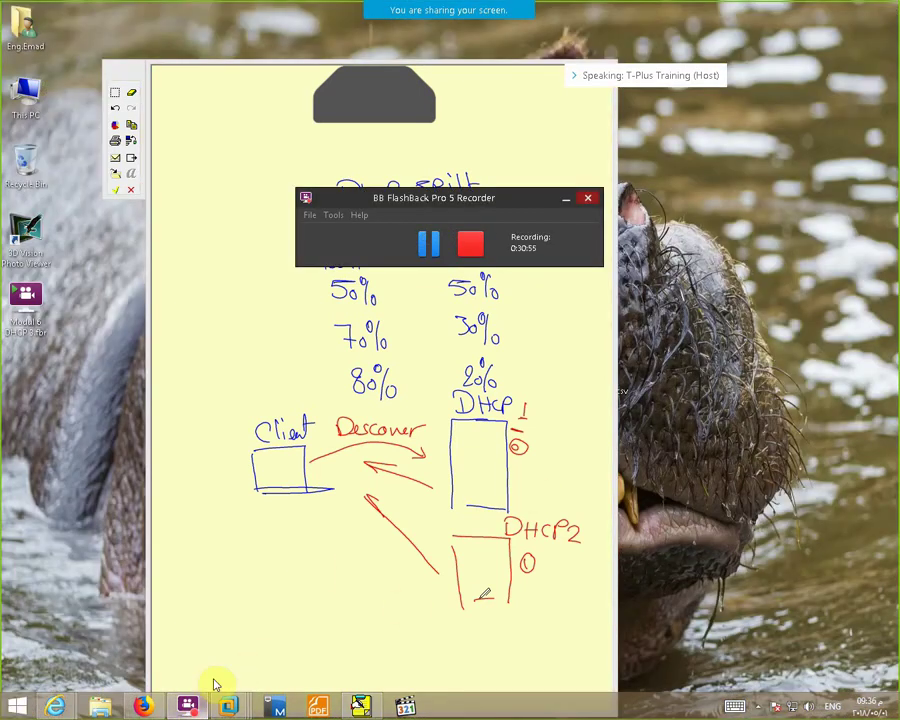
mouse_move(228, 706)
click(372, 602)
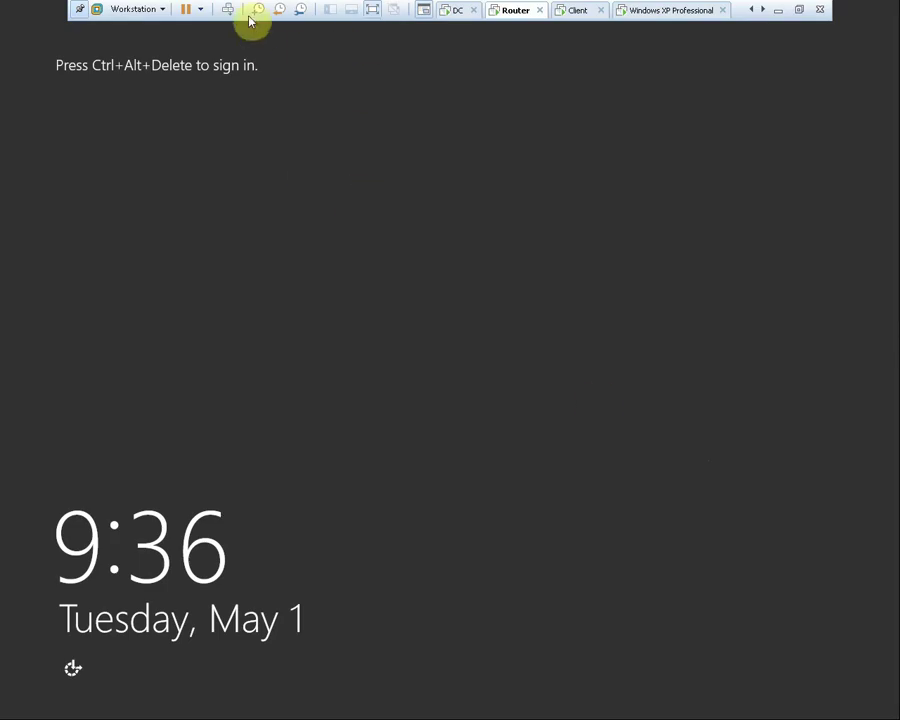
Sign in as Other user ABC\Administrator with the account password
click(228, 10)
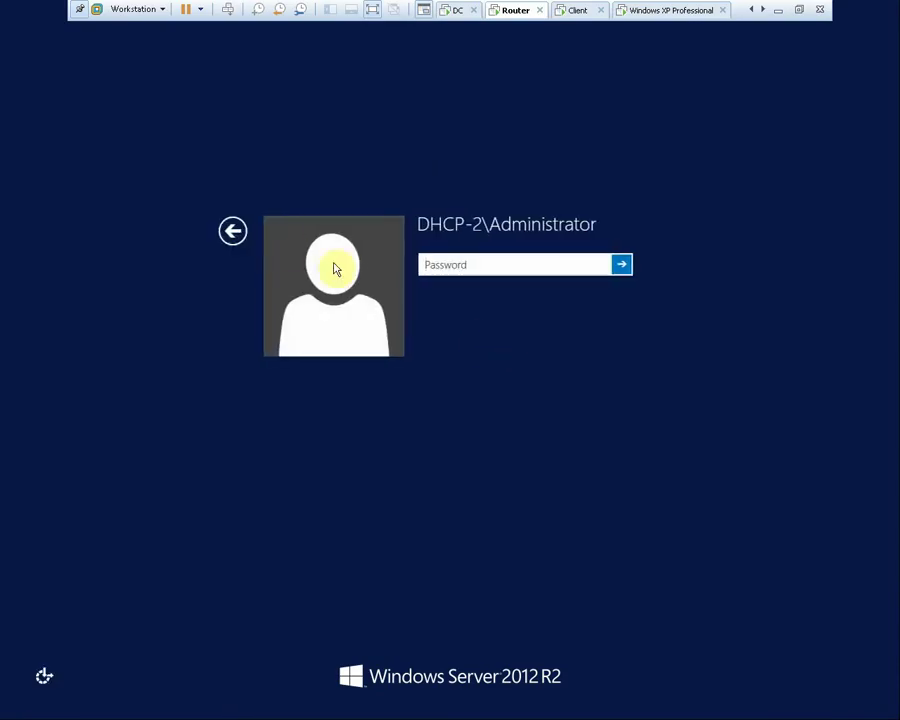
click(233, 233)
click(543, 286)
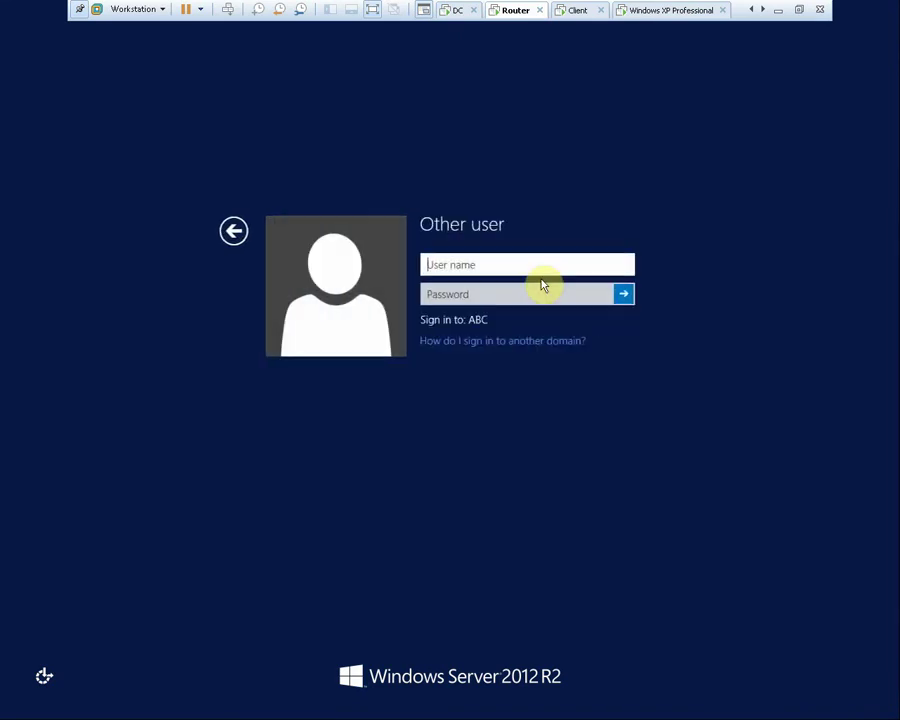
text(ABXC)
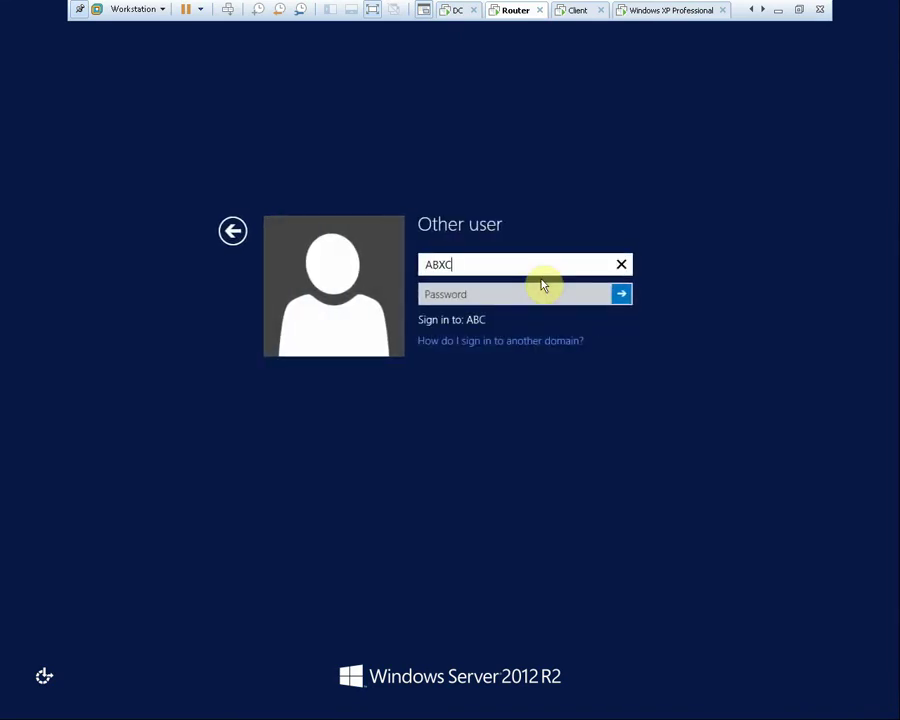
key(BackSpace)
key(BackSpace)
text(C\Admibni)
key(BackSpace)
key(BackSpace)
key(BackSpace)
text(nistrator)
key(Tab)
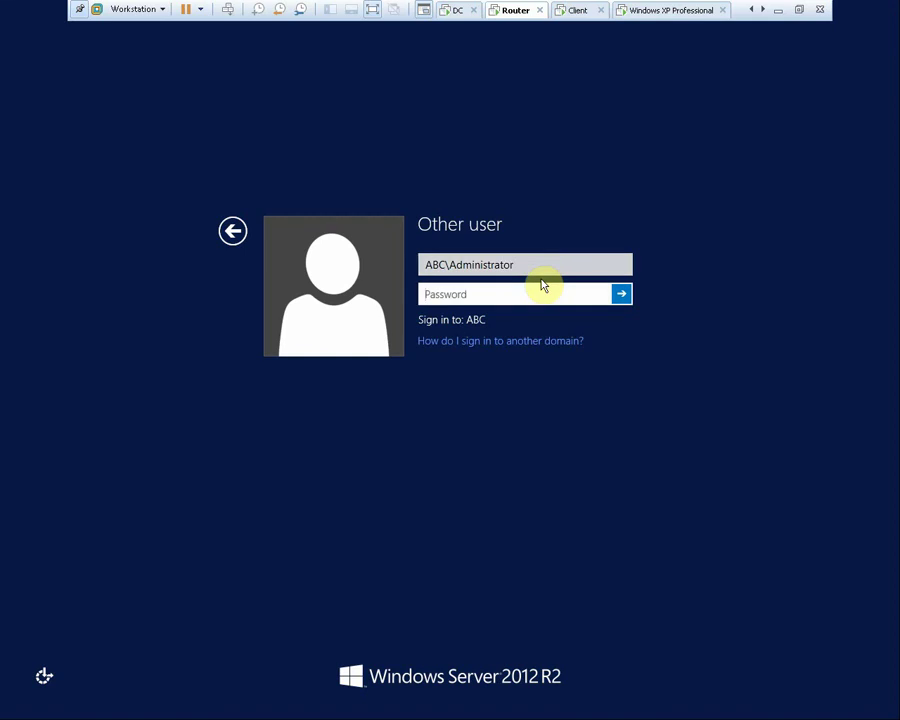
text(P@ssw0rd)
key(Return)
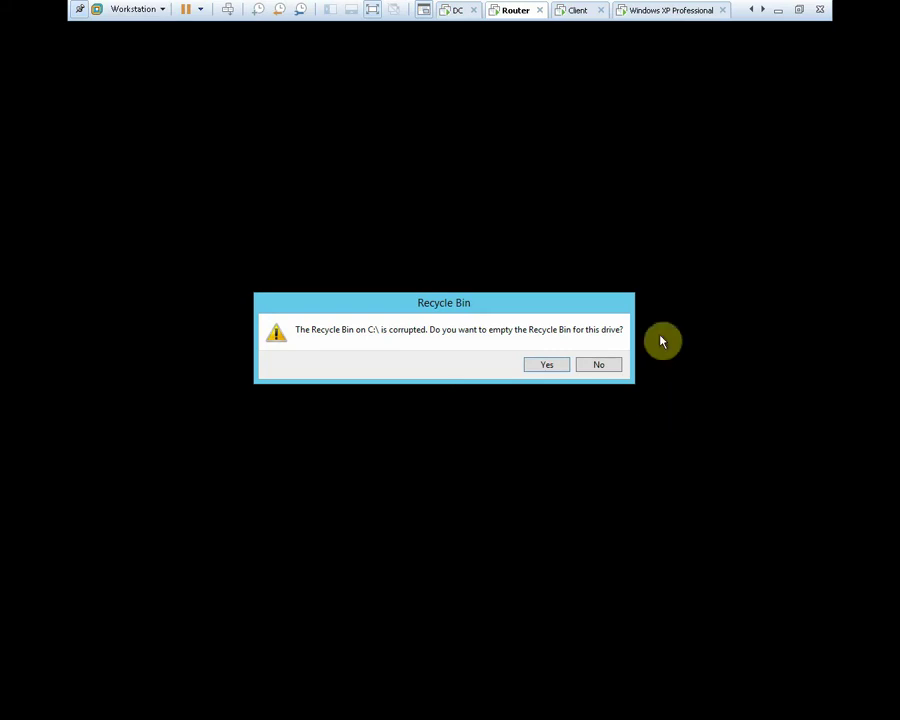
Decline the Recycle Bin prompt at first and refresh the desktop twice
click(593, 369)
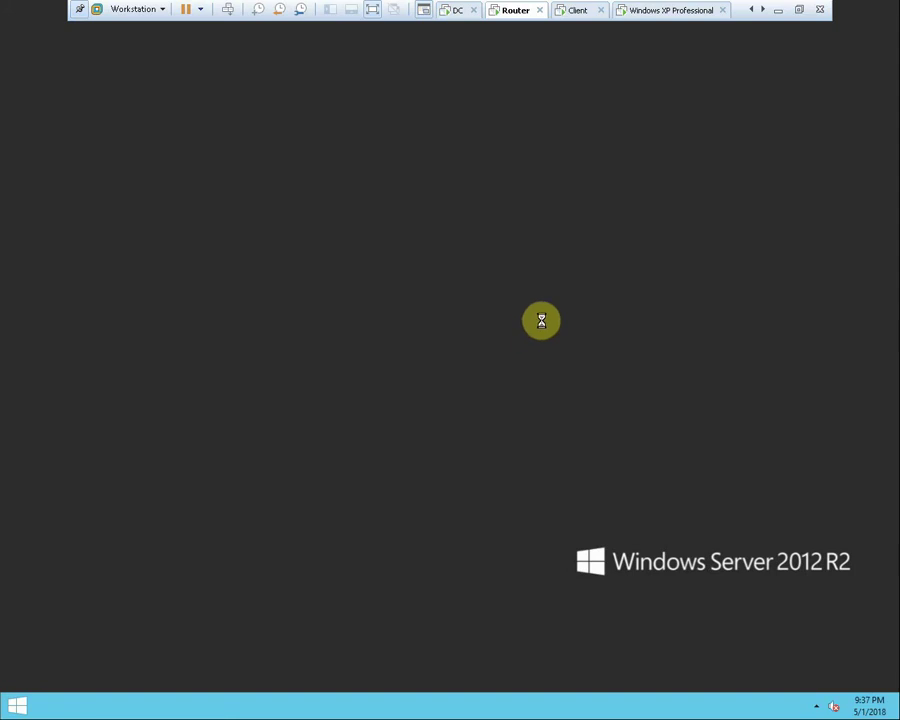
right_click(601, 278)
click(640, 314)
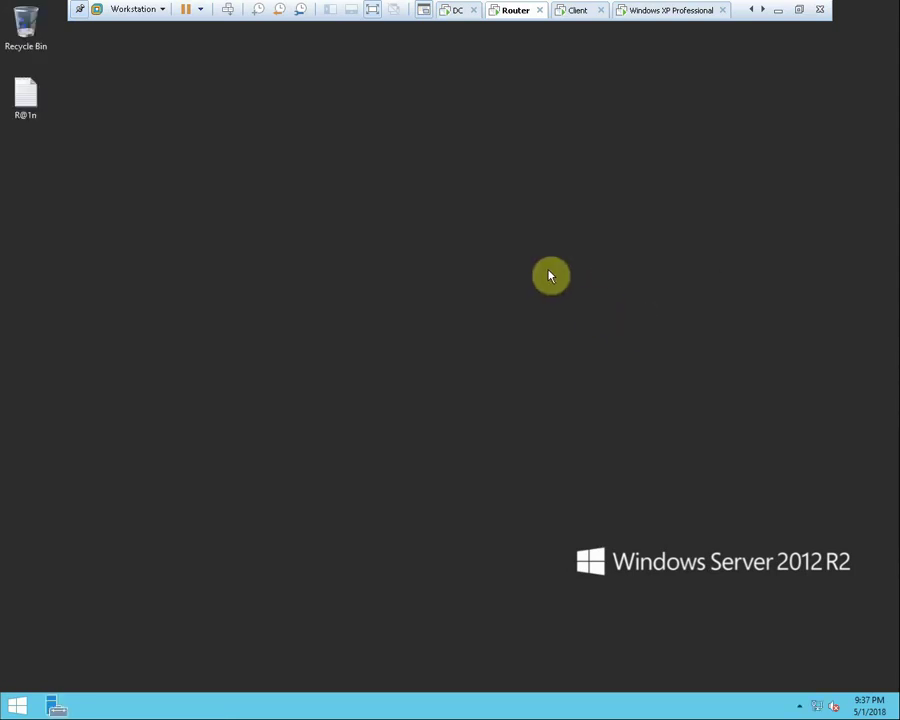
right_click(550, 275)
click(595, 313)
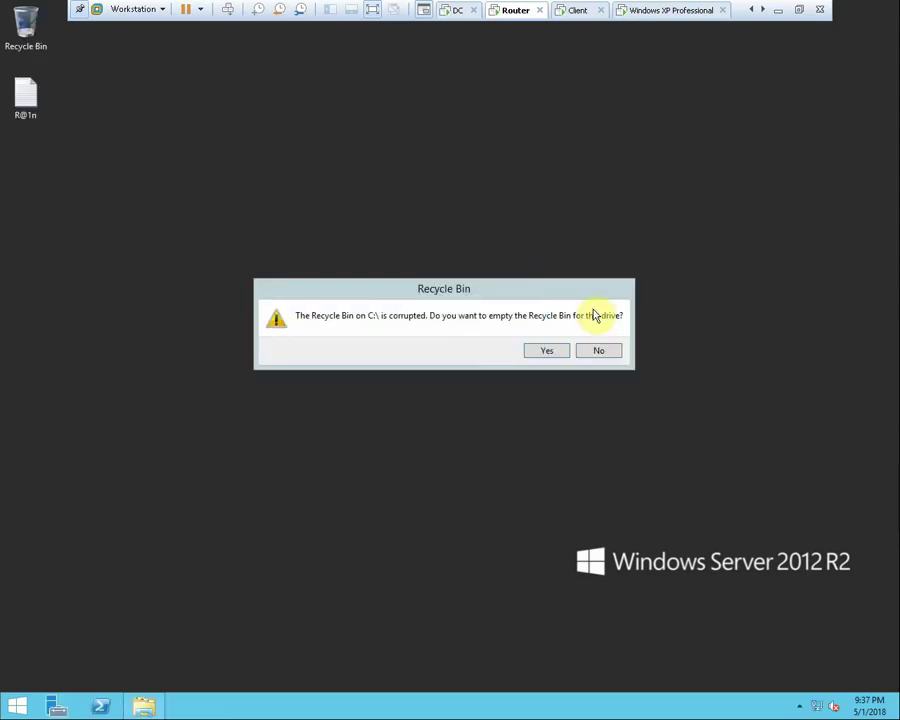
Empty the corrupted Recycle Bin, refresh, and open the Network and Sharing Center
click(558, 352)
right_click(425, 246)
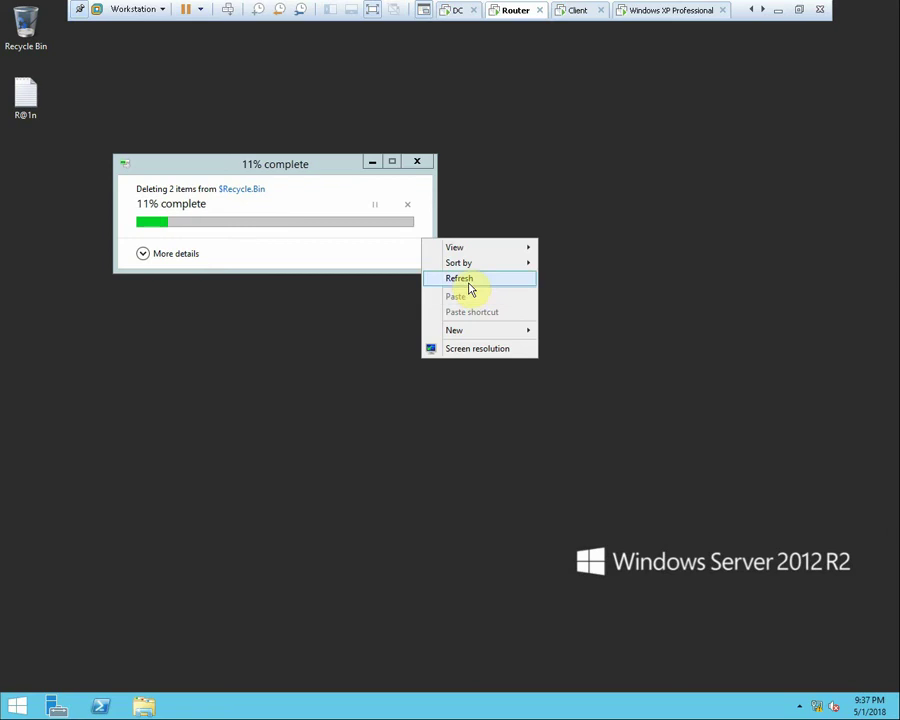
click(470, 284)
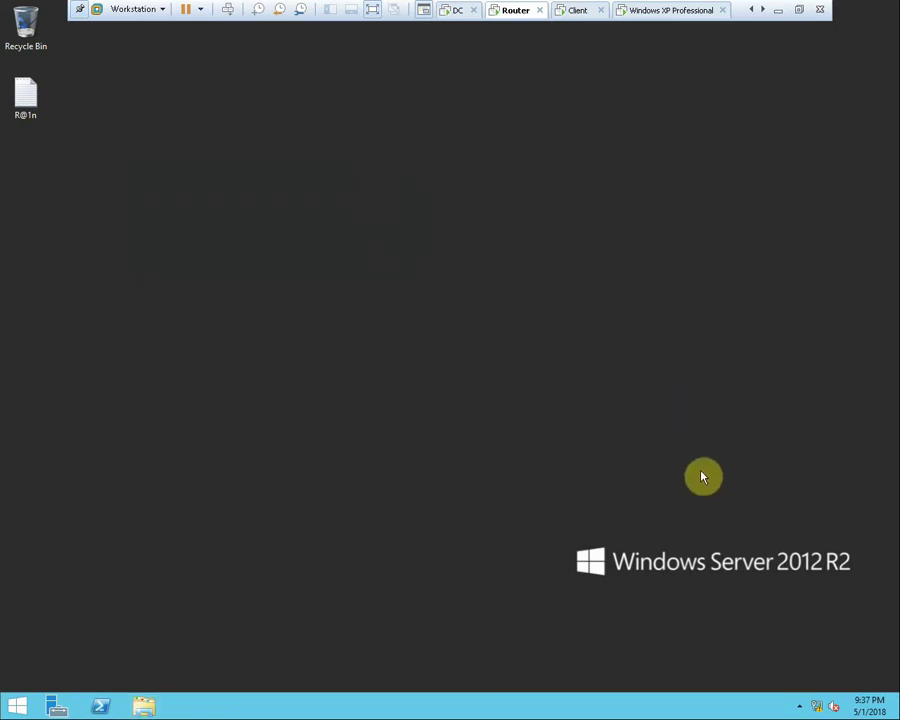
right_click(821, 706)
click(820, 697)
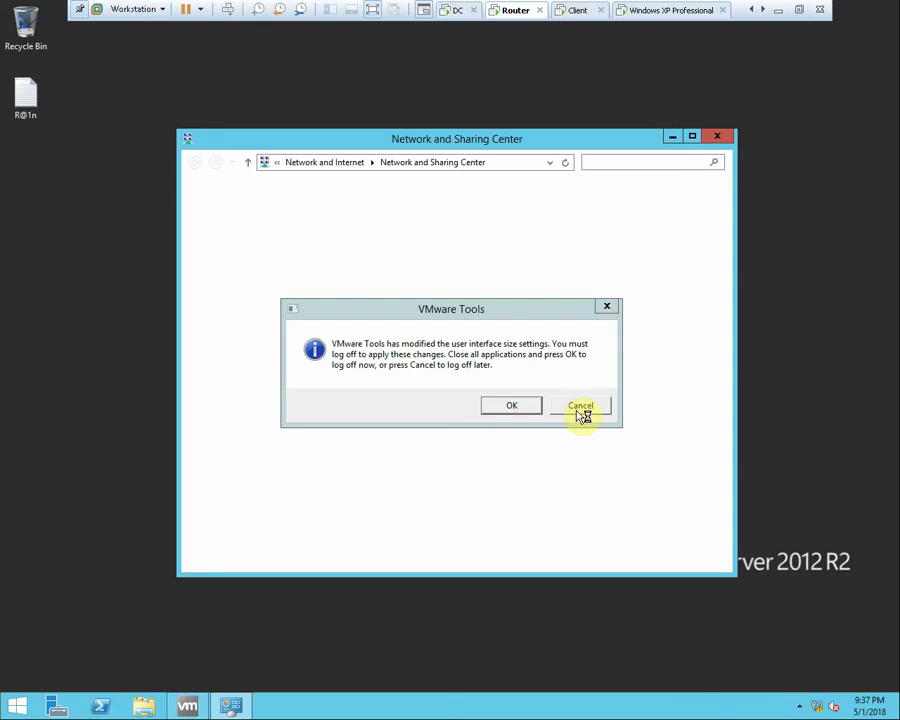
Turn off Windows Firewall for the domain network, then launch Server Manager
click(579, 410)
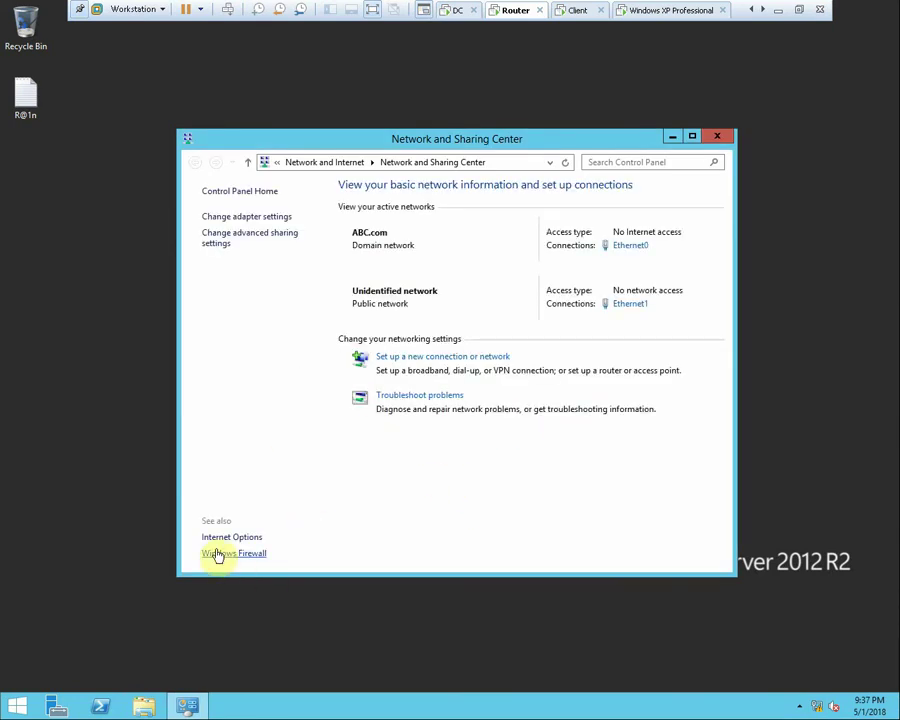
click(218, 554)
click(249, 316)
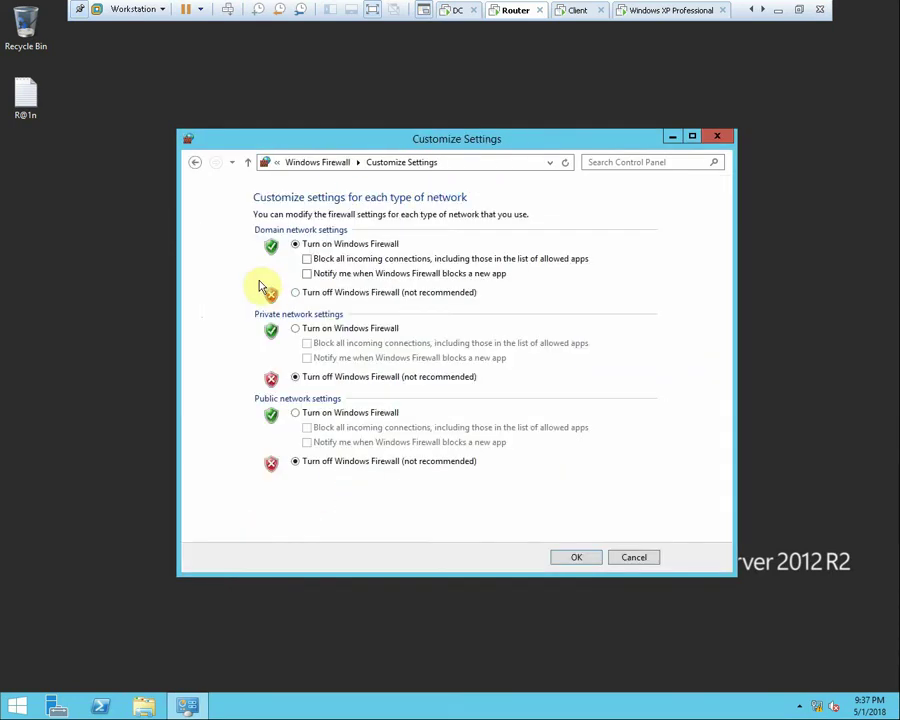
click(335, 294)
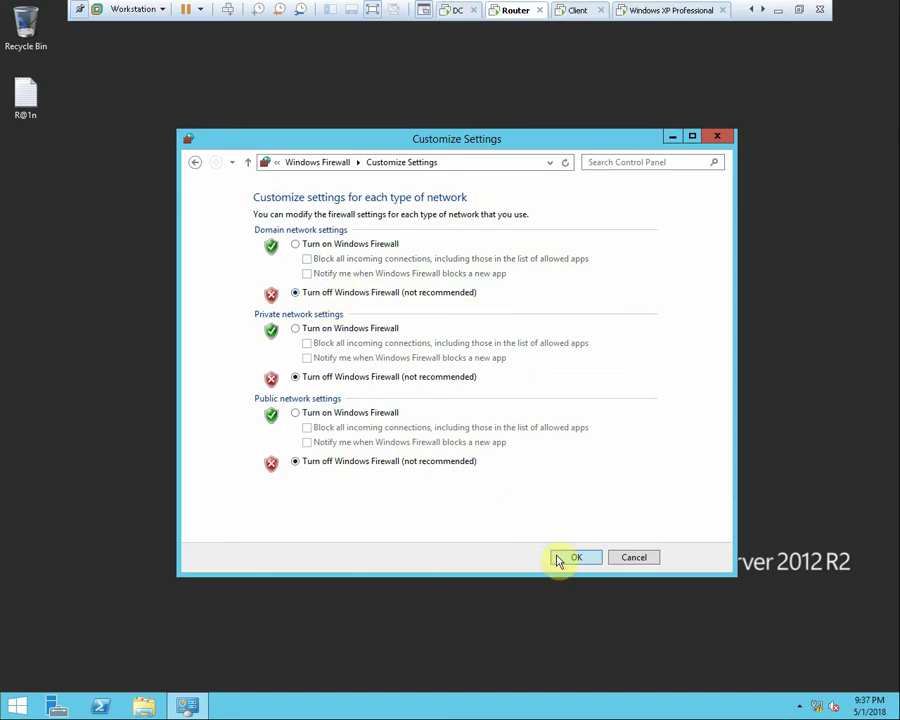
click(560, 558)
click(719, 137)
click(56, 707)
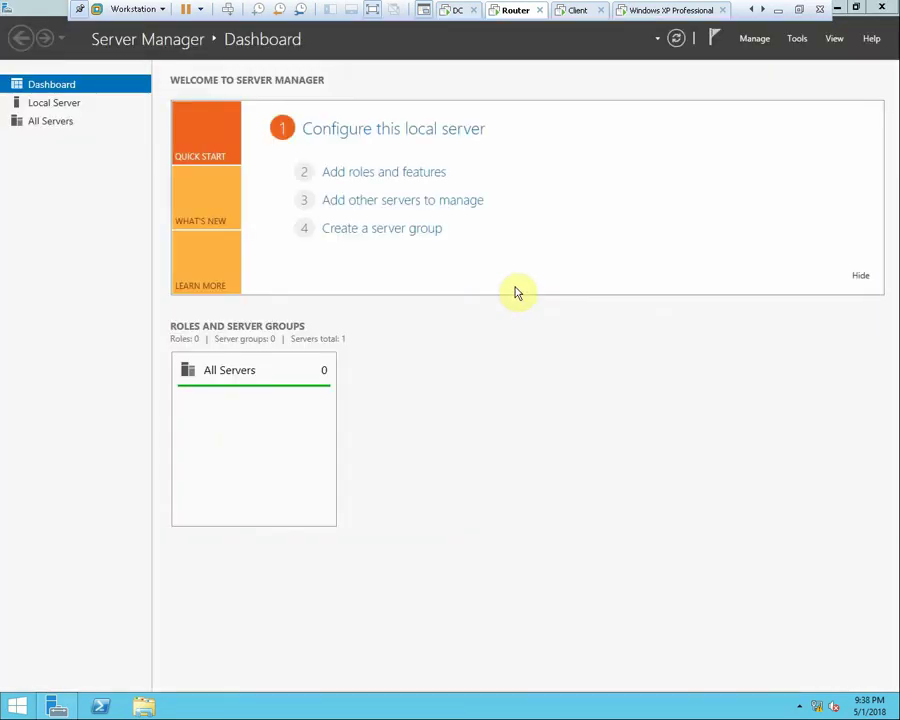
Launch the Add Roles and Features Wizard as a role-based installation targeting DHCP-2.ABC.com
click(384, 178)
click(588, 401)
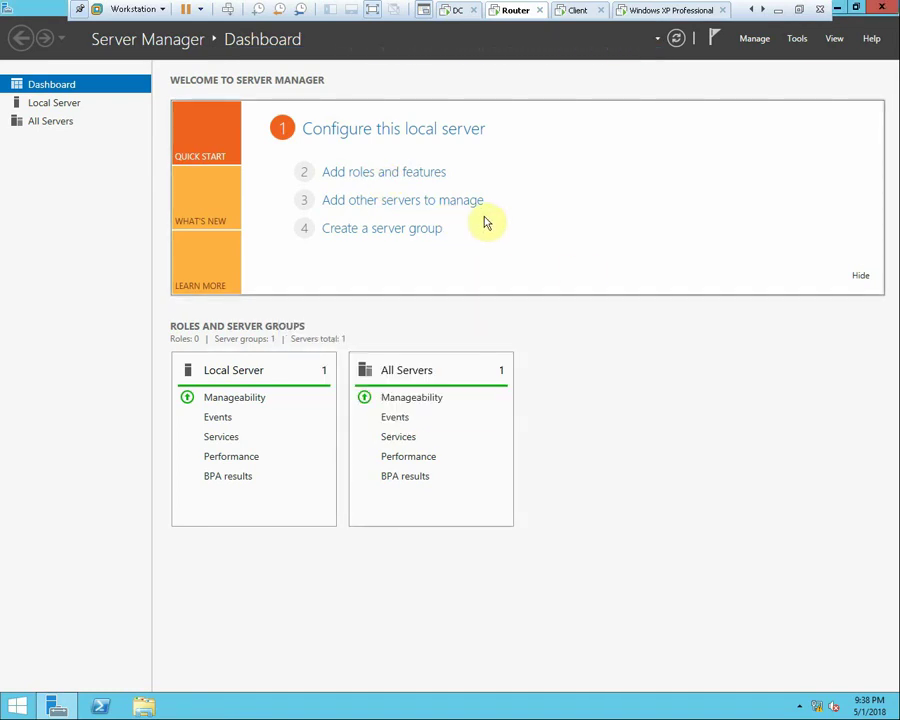
click(418, 177)
click(585, 402)
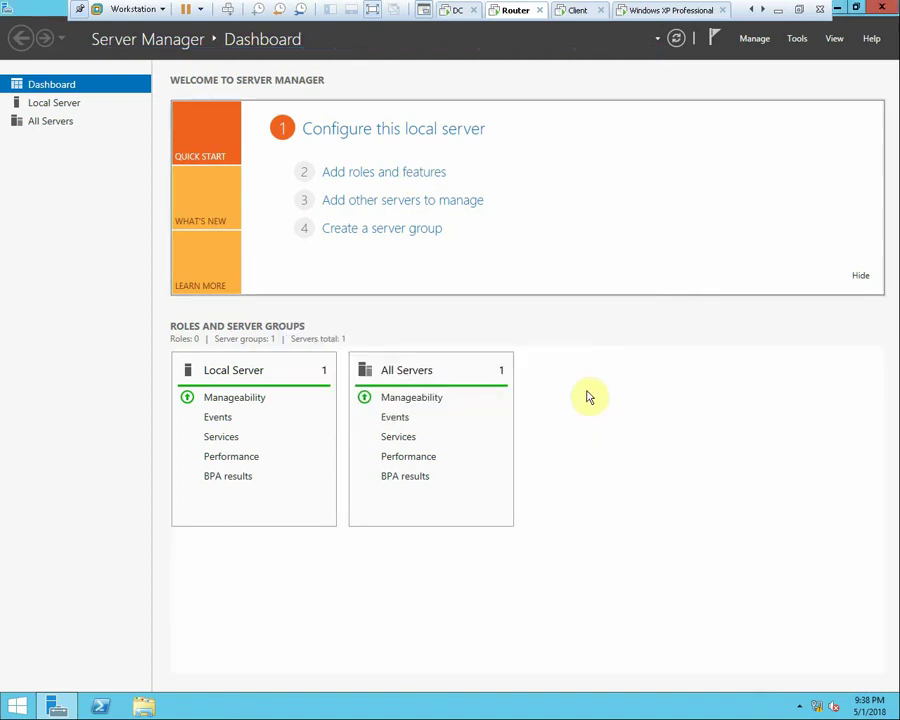
click(391, 175)
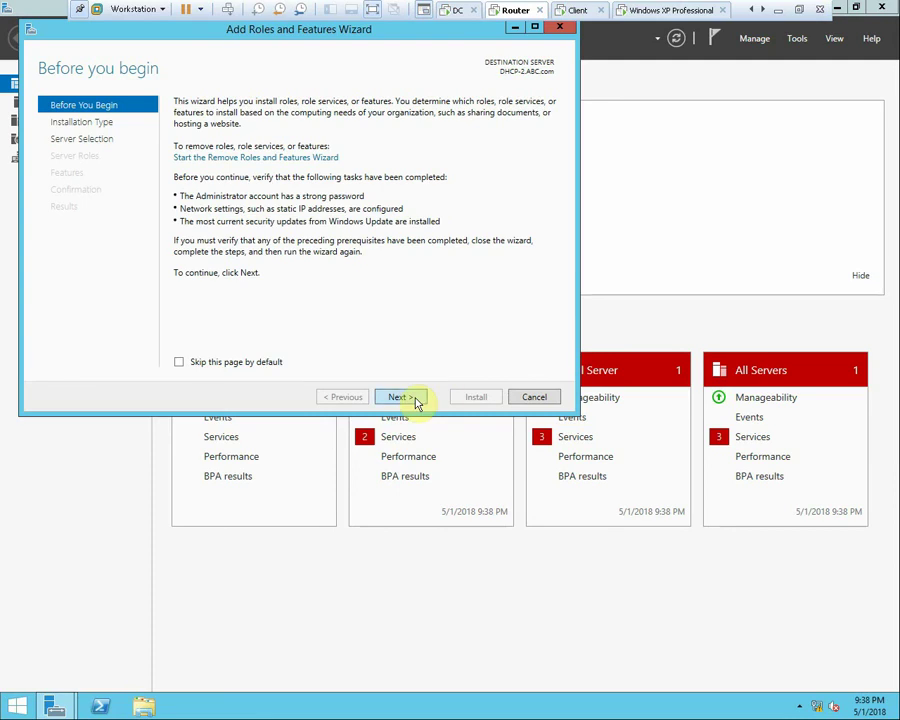
click(399, 397)
click(414, 399)
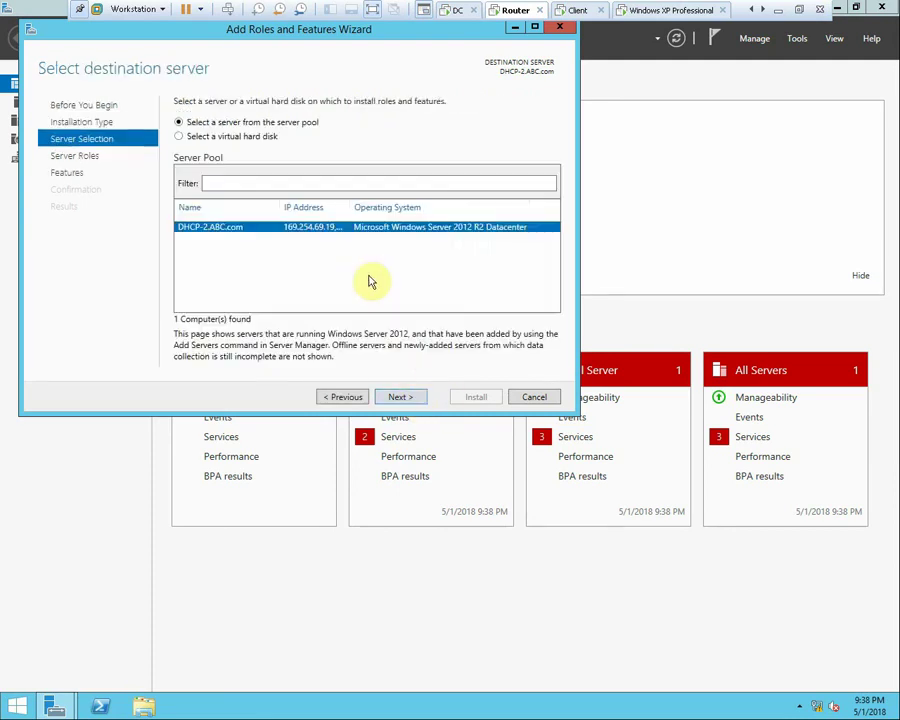
click(408, 398)
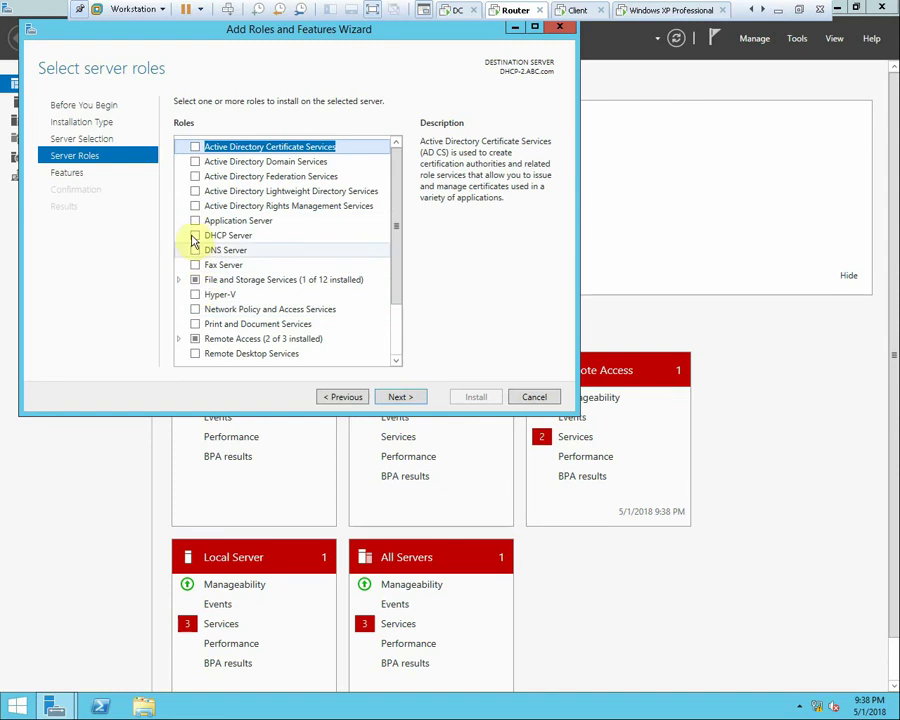
Select the DHCP Server role with its DHCP Server Tools and begin installation
click(196, 237)
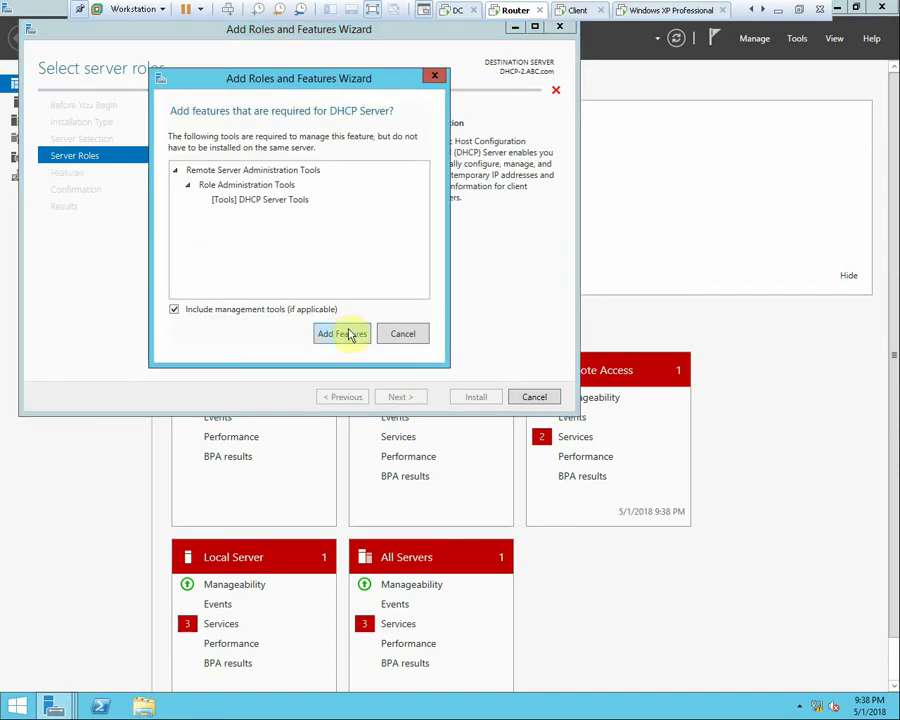
click(347, 333)
click(394, 332)
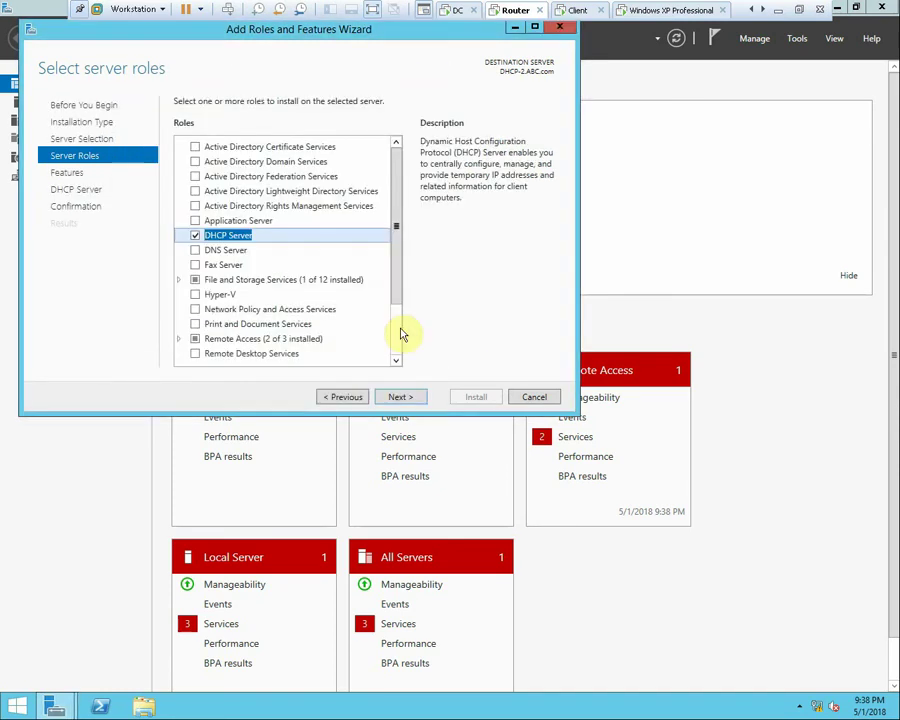
click(404, 397)
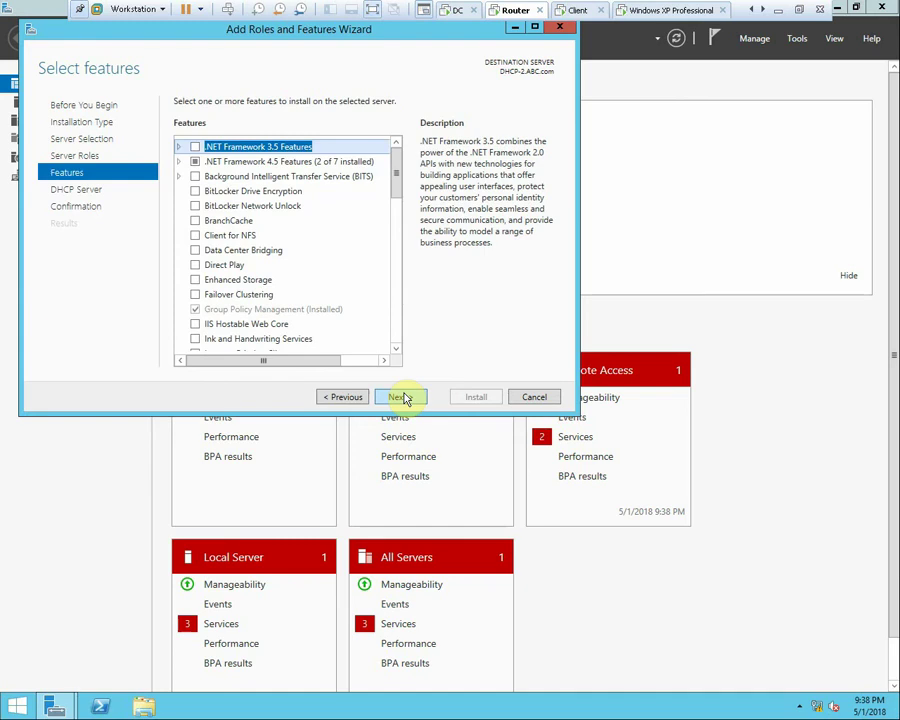
click(406, 398)
click(406, 397)
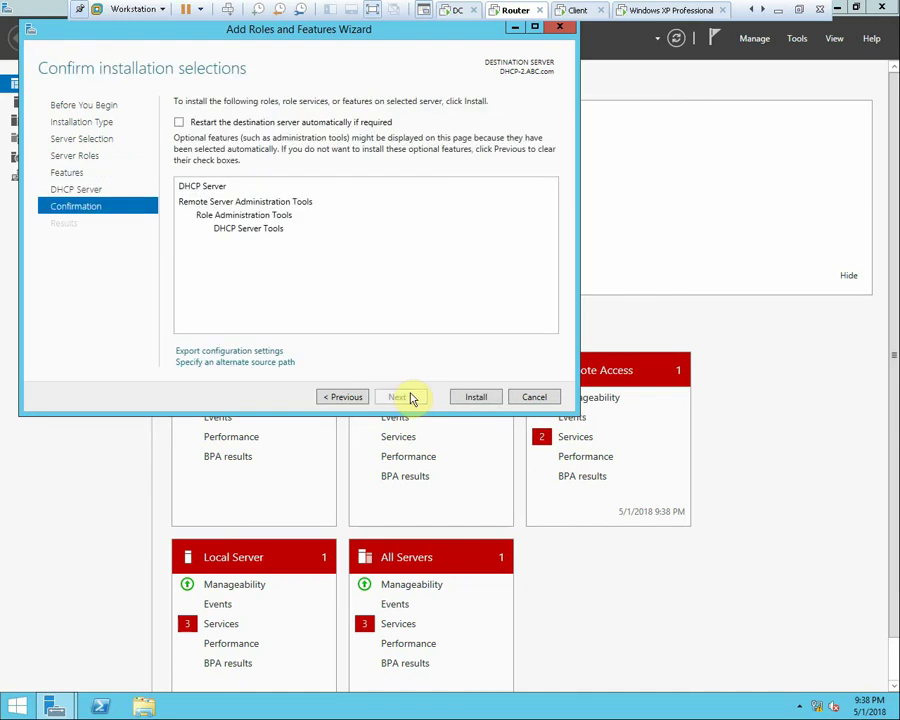
click(466, 397)
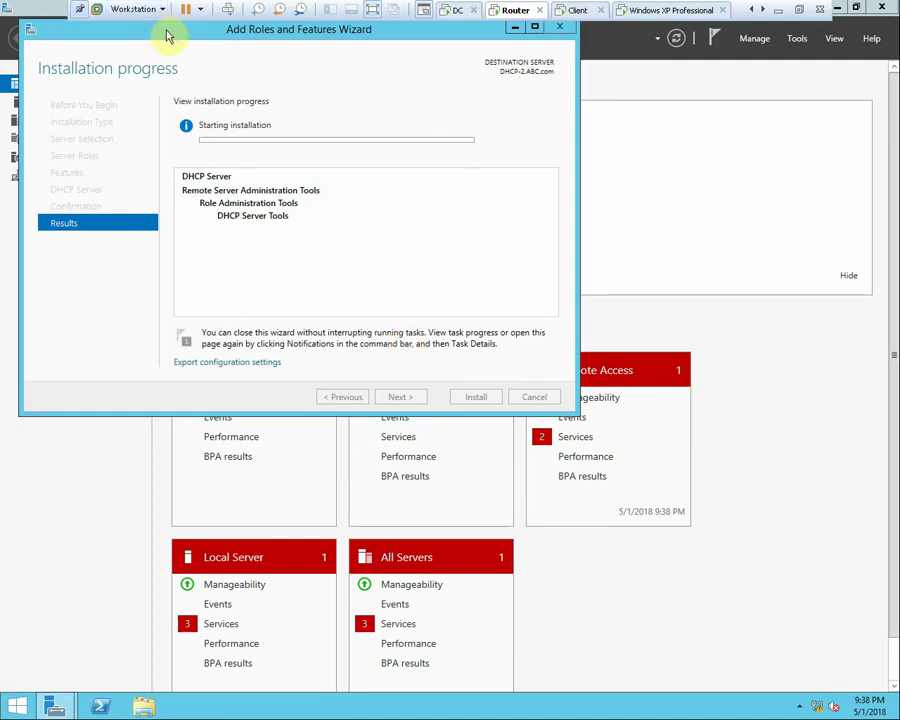
drag(168, 37, 238, 68)
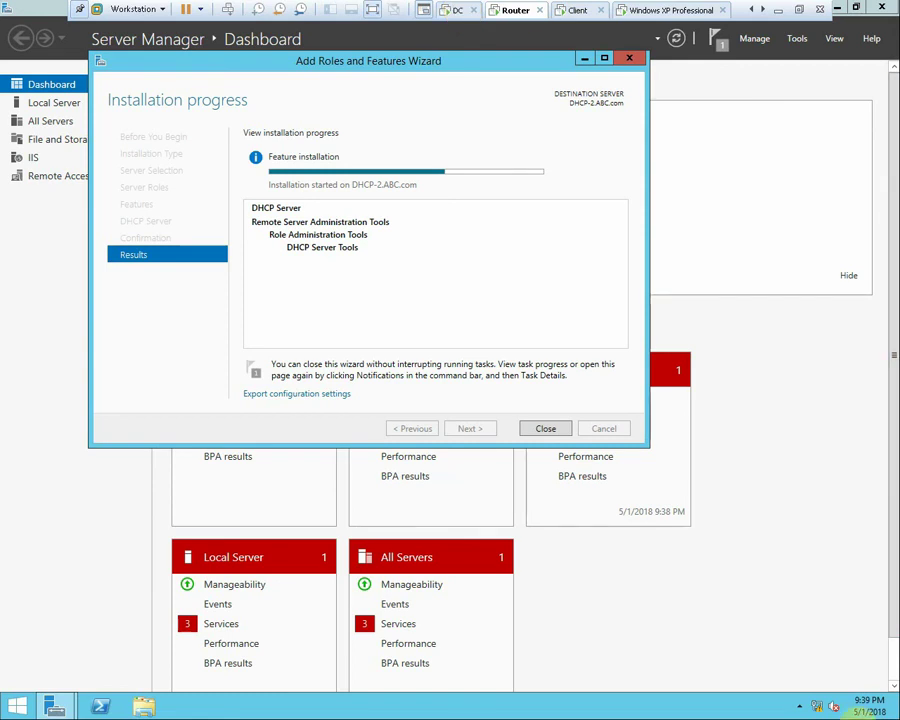
Remove Network Adapter 2 from the Router VM's settings, leaving only the host-only adapter
right_click(513, 14)
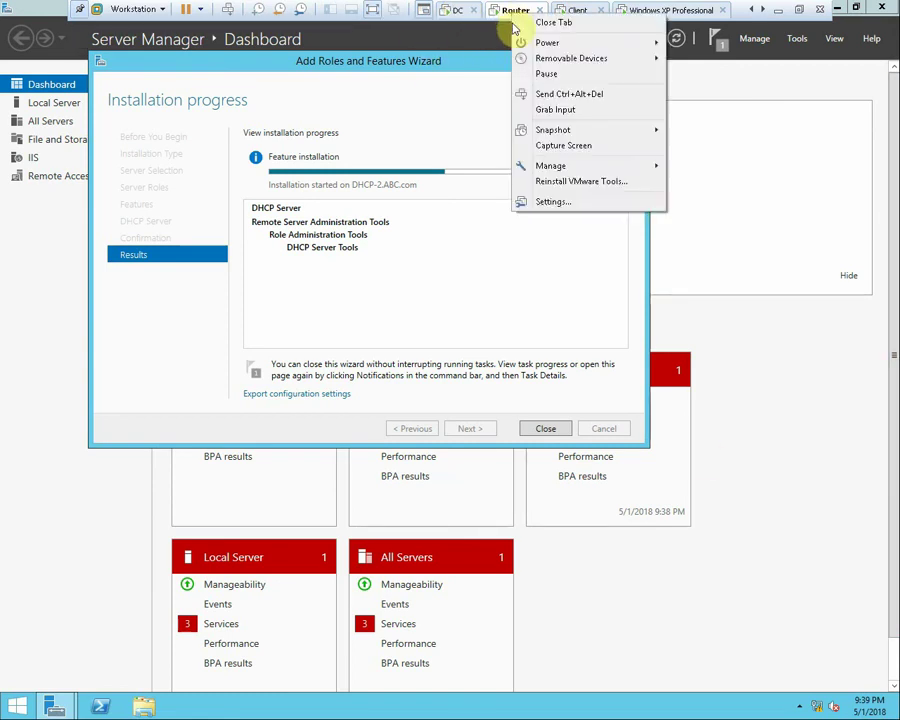
click(566, 214)
right_click(513, 14)
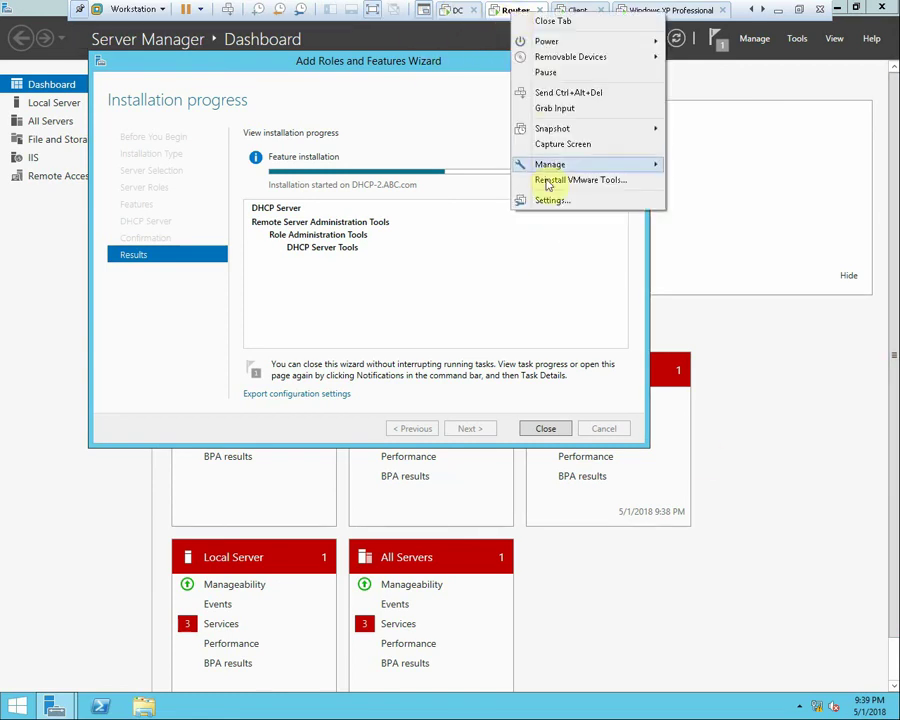
click(546, 199)
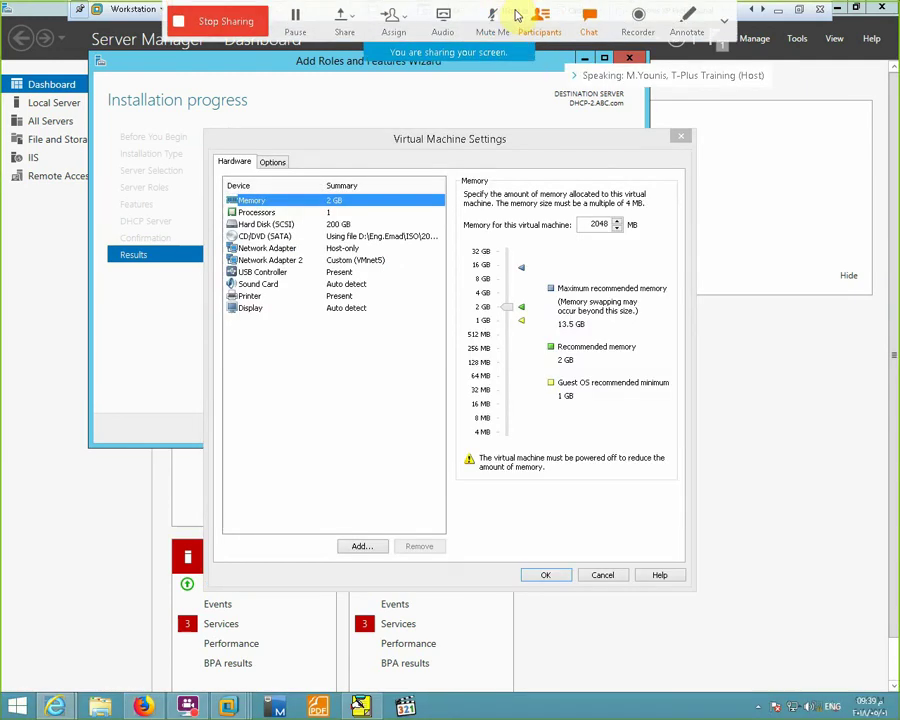
click(340, 261)
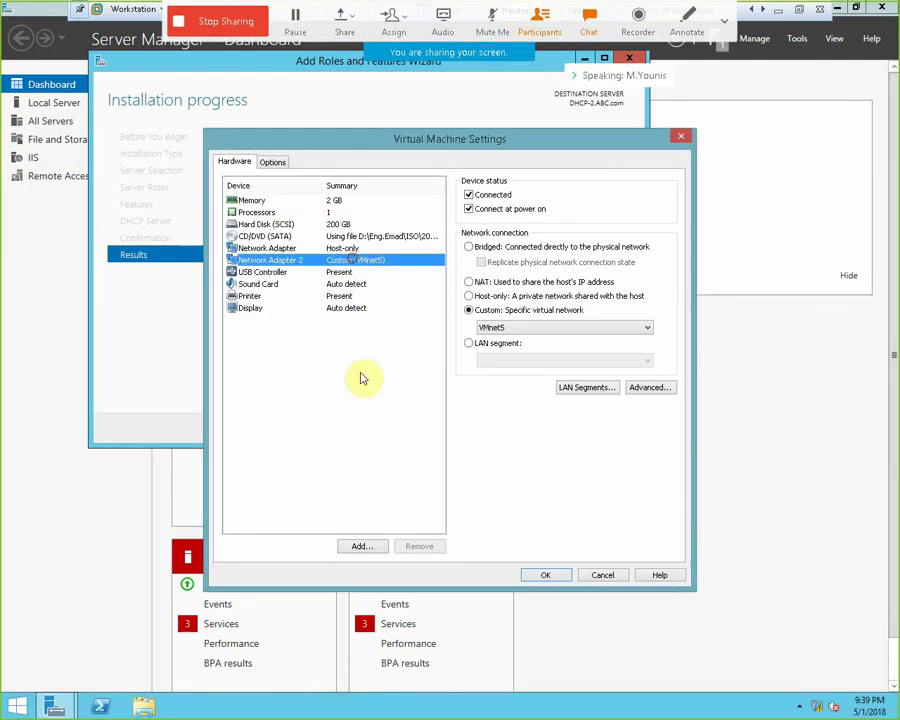
click(420, 546)
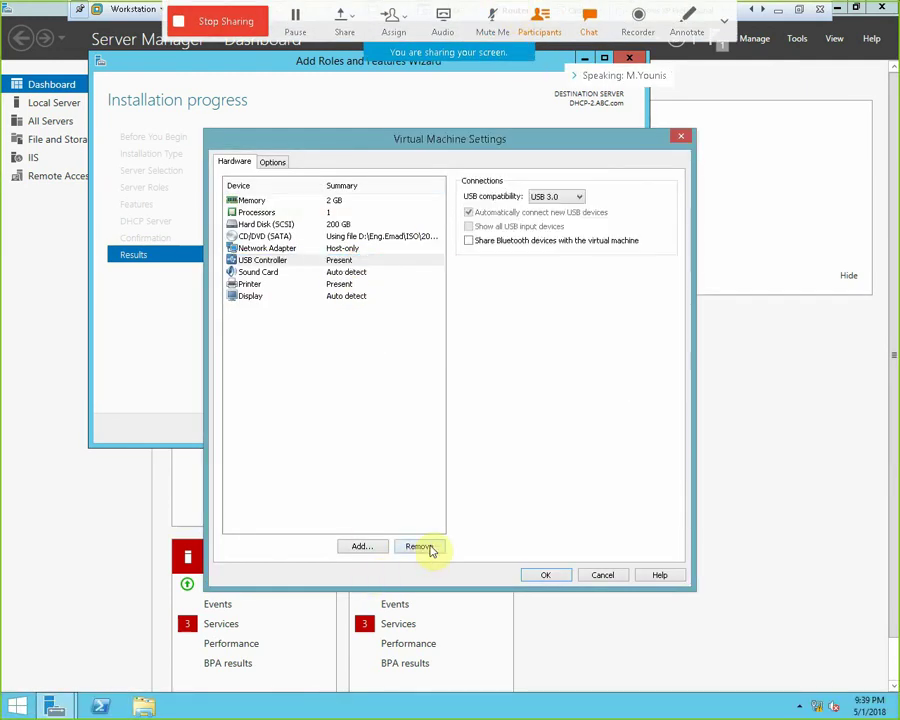
click(545, 572)
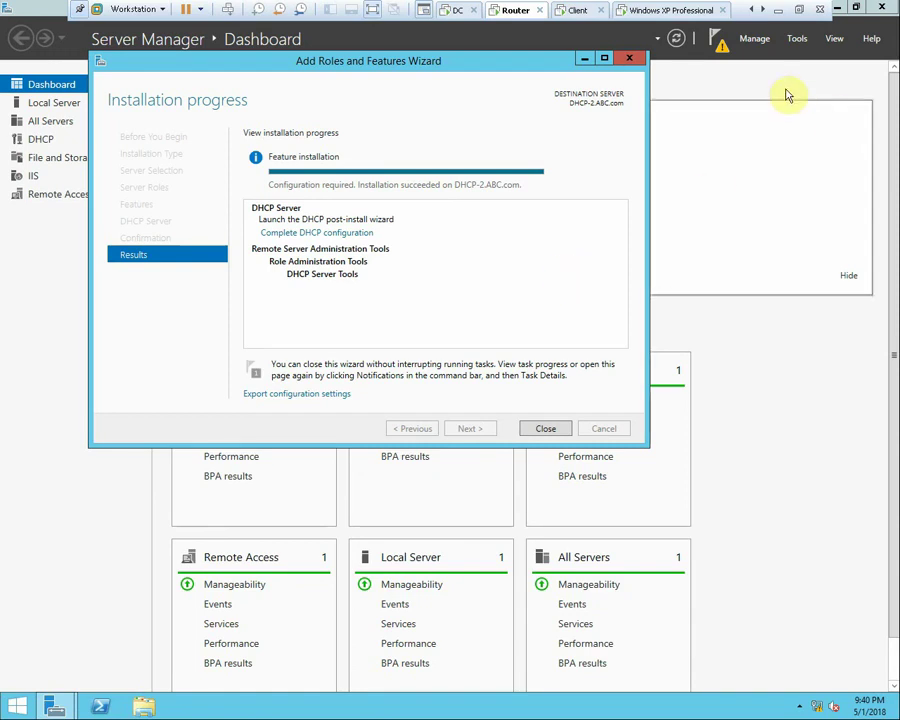
Close the finished wizard, launch the DHCP console from Tools, and enlarge its window
click(629, 58)
click(800, 39)
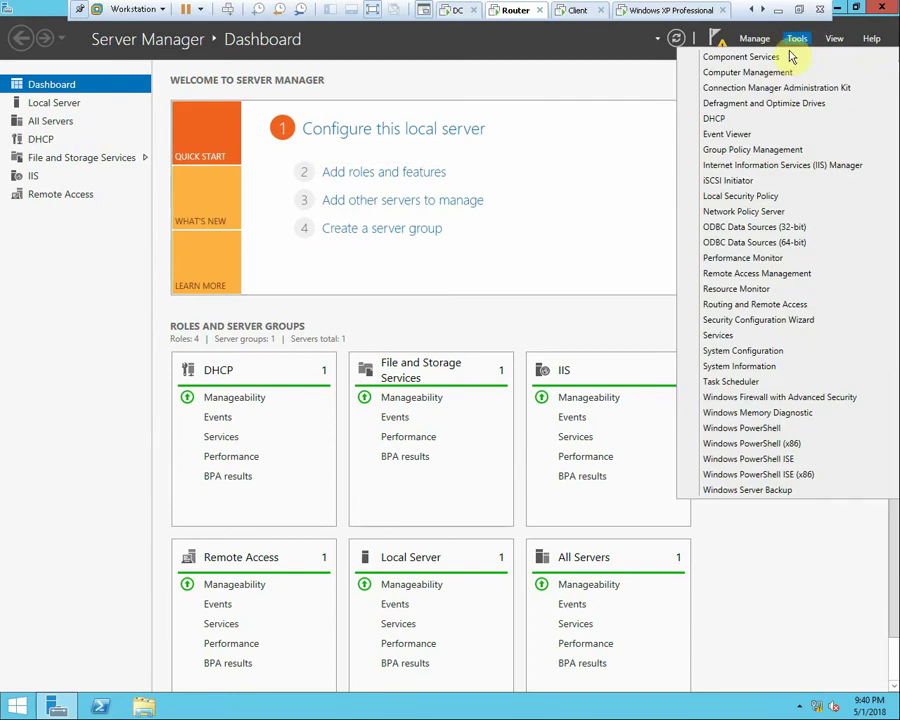
click(731, 121)
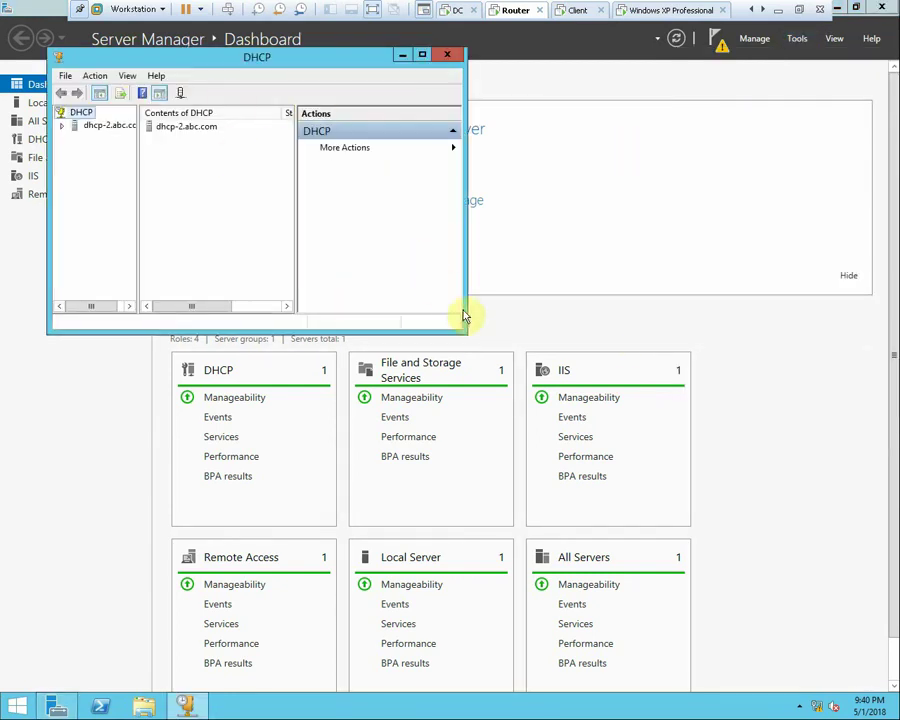
click(466, 337)
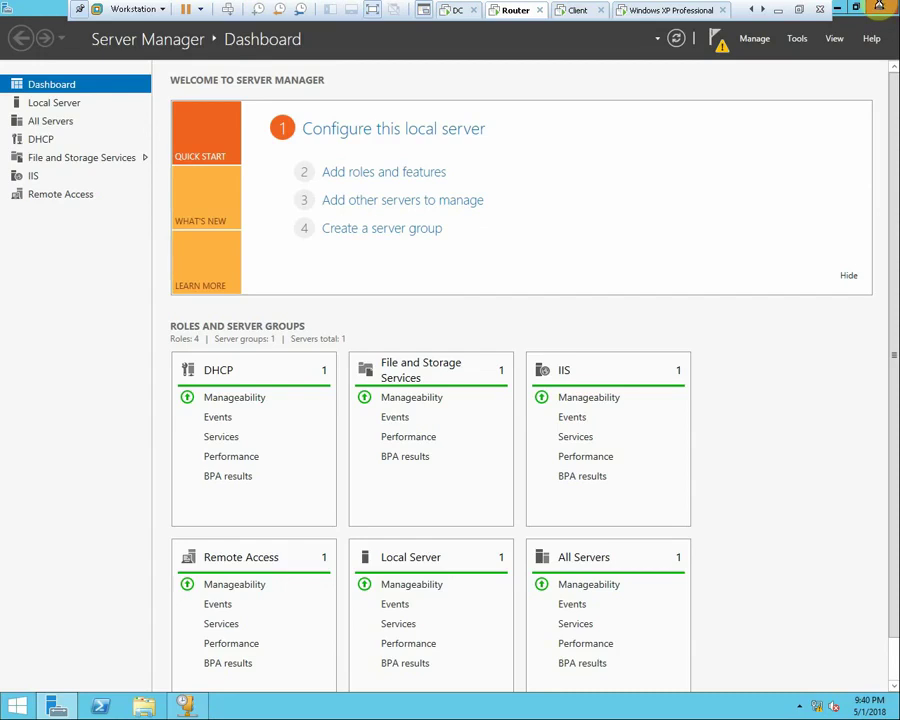
click(837, 8)
drag(462, 331, 734, 541)
drag(138, 247, 241, 247)
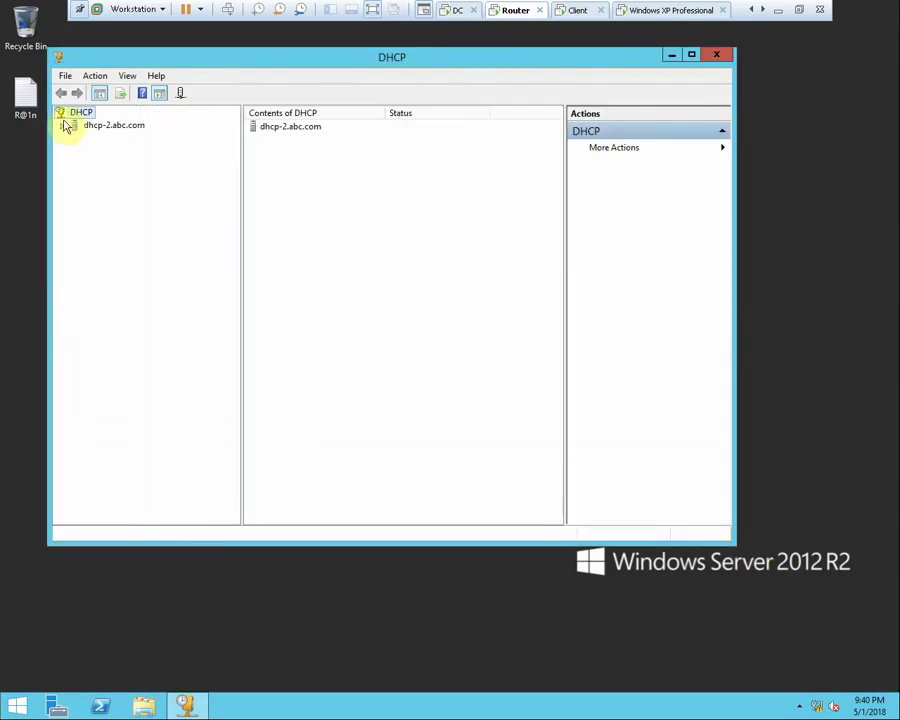
Inspect dhcp-2.abc.com's empty IPv4 Policies and Server Options, then go to the DC VM
click(62, 125)
double_click(92, 139)
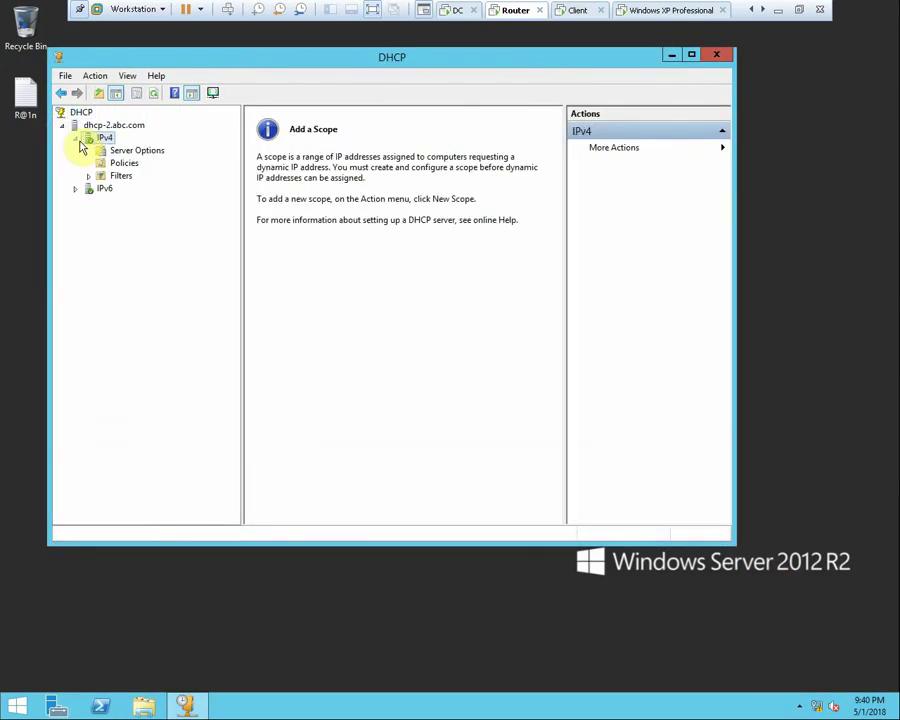
click(118, 164)
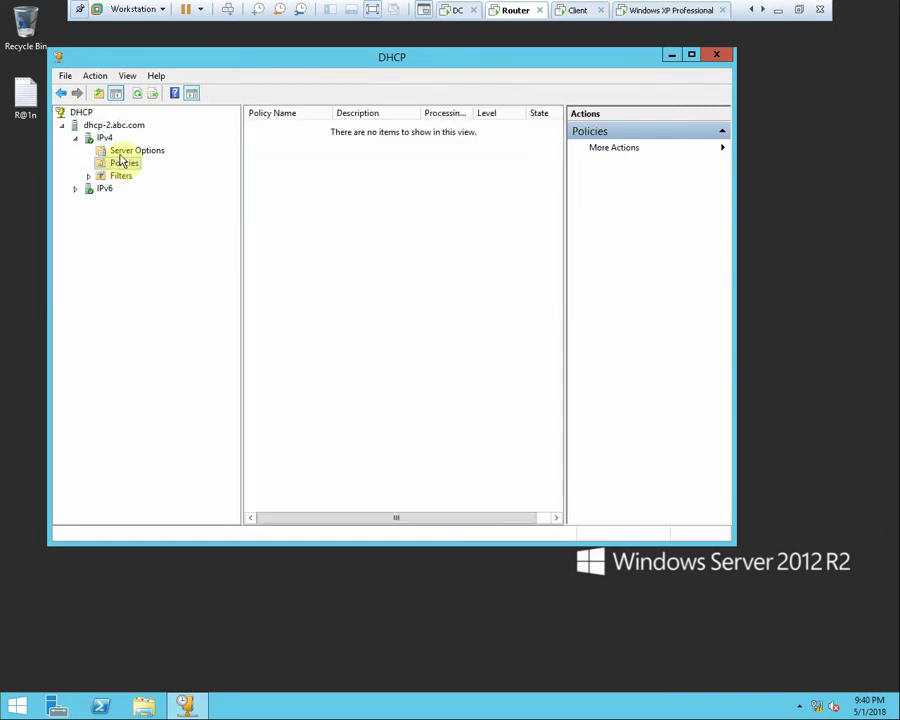
click(121, 152)
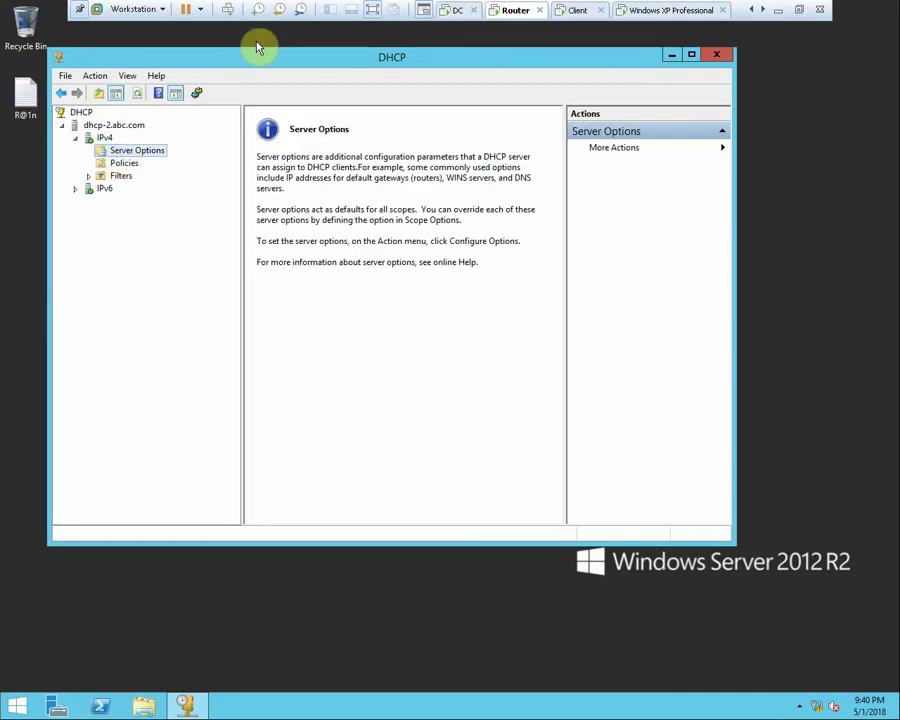
click(455, 10)
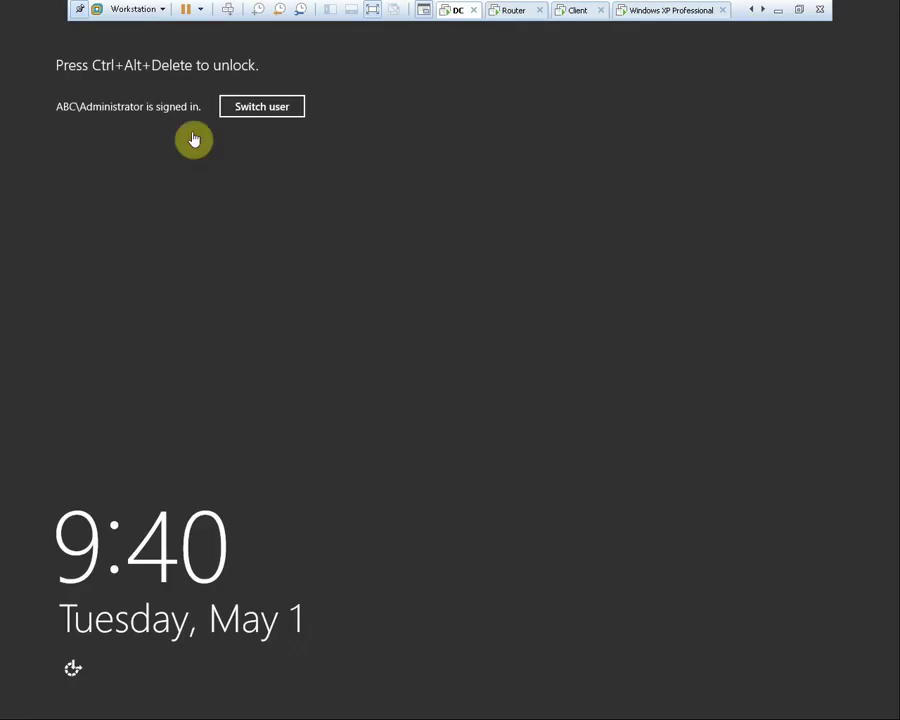
click(228, 9)
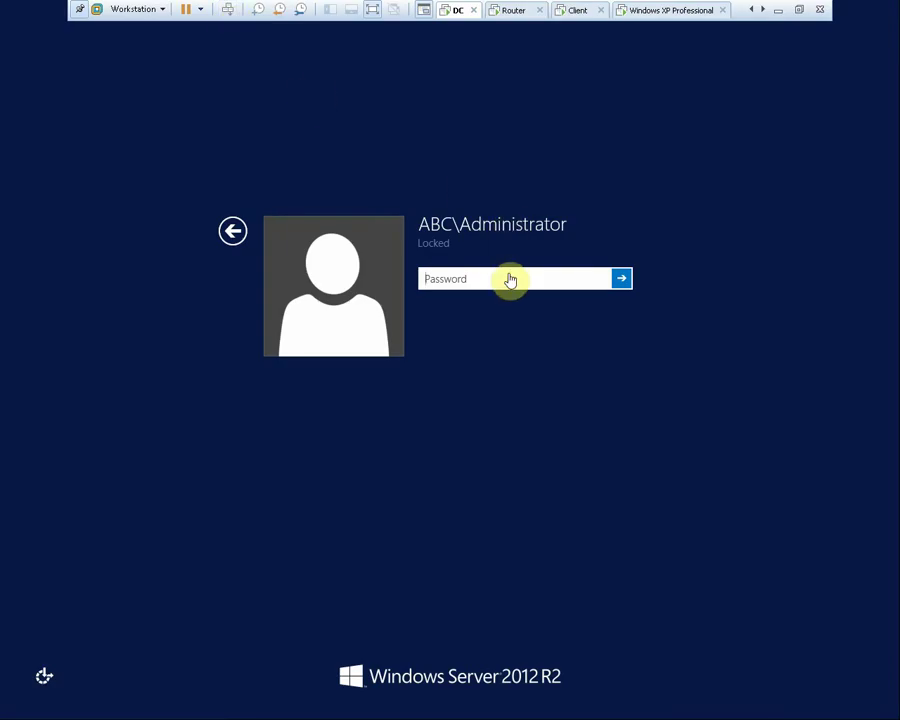
Unlock the DC with the administrator password and cancel the unfinished New Scope Wizard
text(P@ssw0rd)
key(Return)
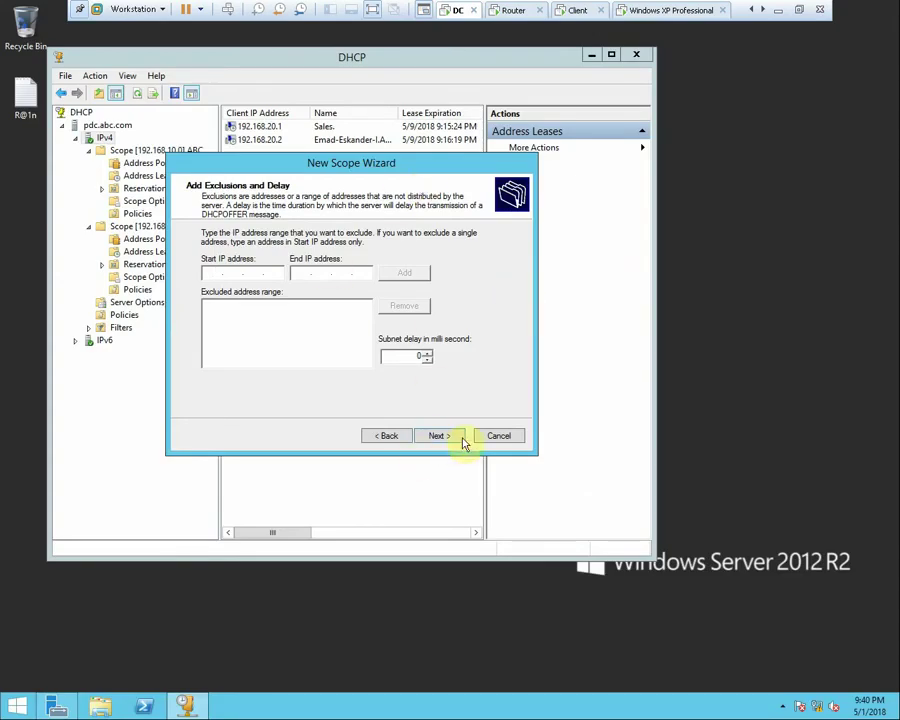
click(492, 435)
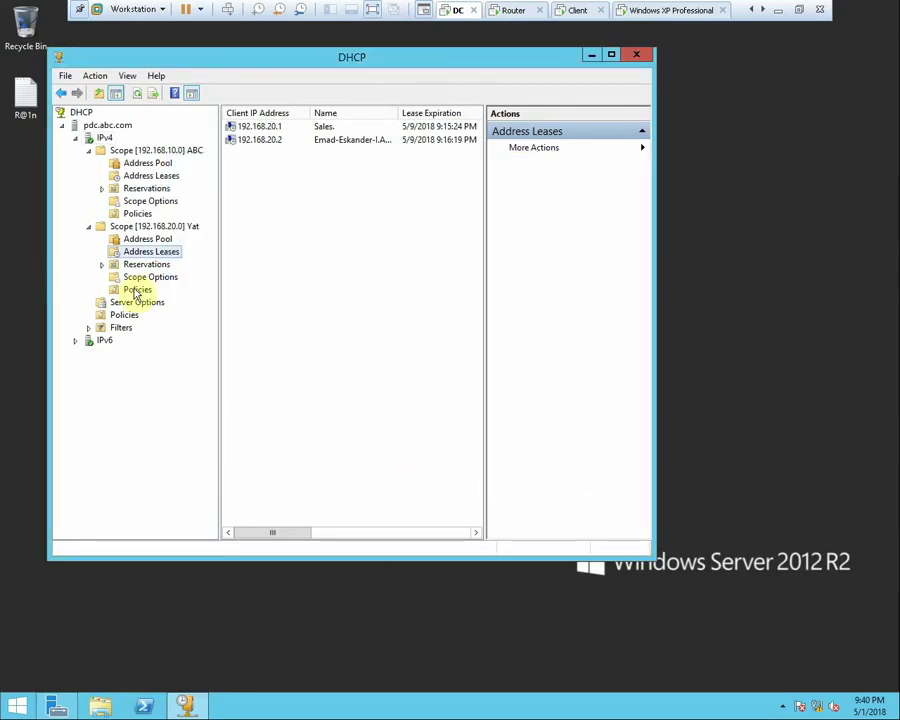
Launch Advanced > Split-Scope on scope 192.168.10.0 ABC
click(176, 152)
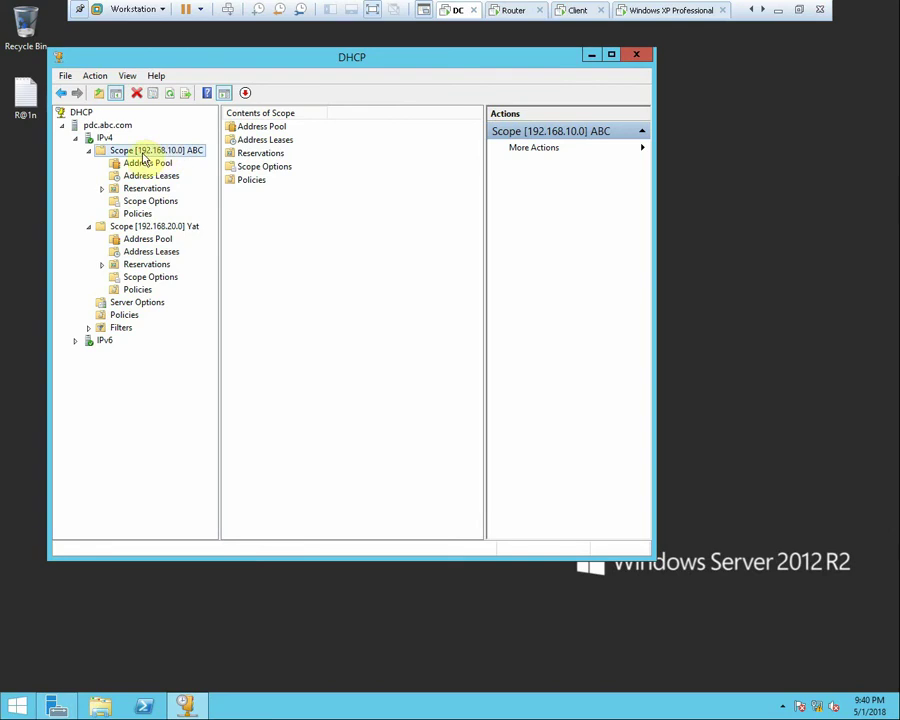
right_click(155, 153)
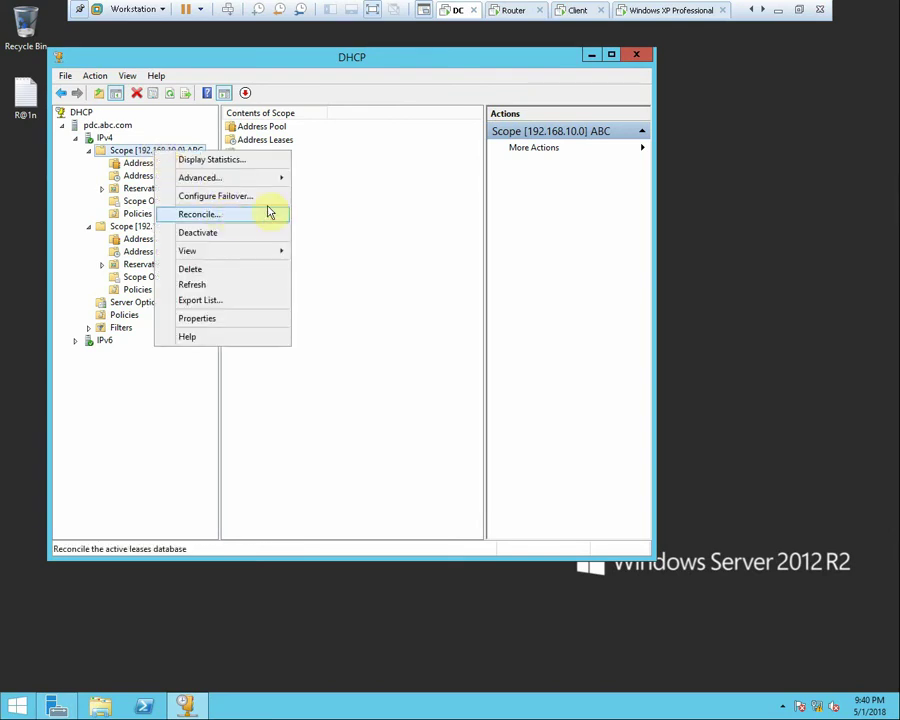
mouse_move(251, 182)
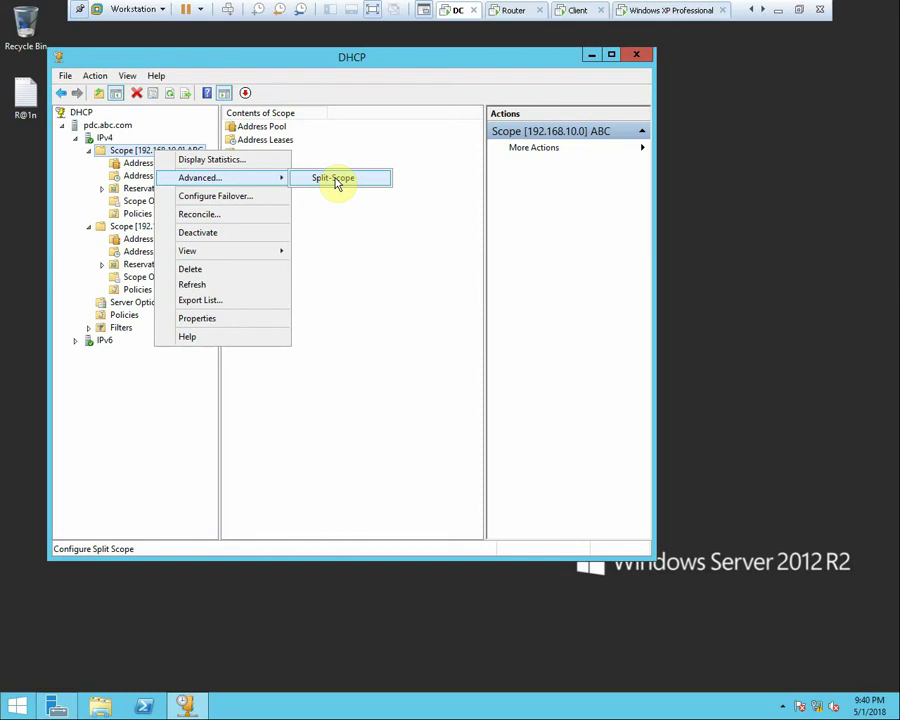
click(335, 179)
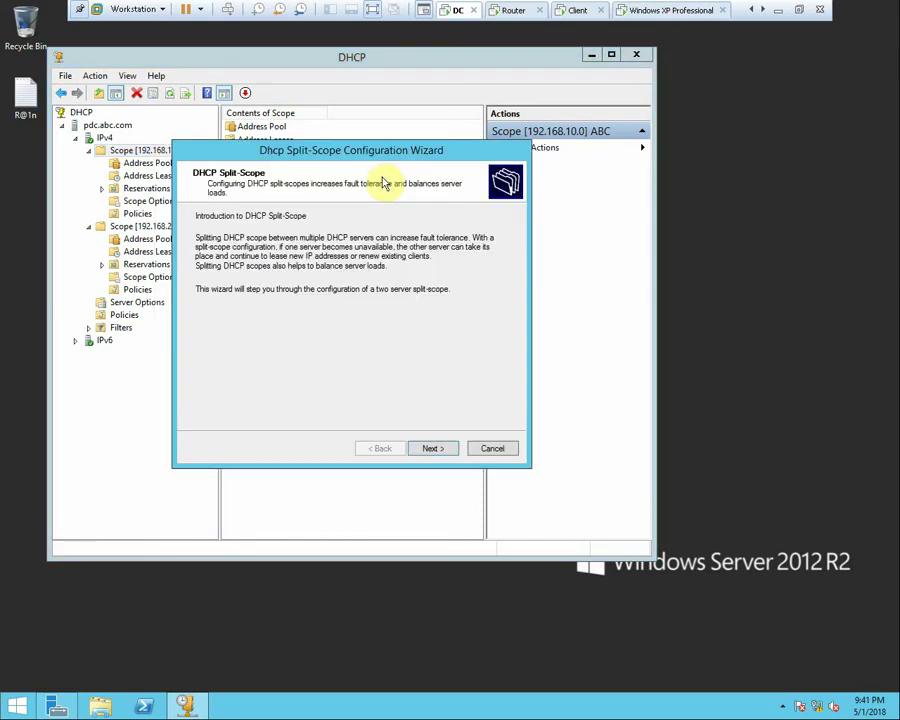
Advance to the additional DHCP server page and open Add Server to name a partner directly
drag(362, 153, 439, 108)
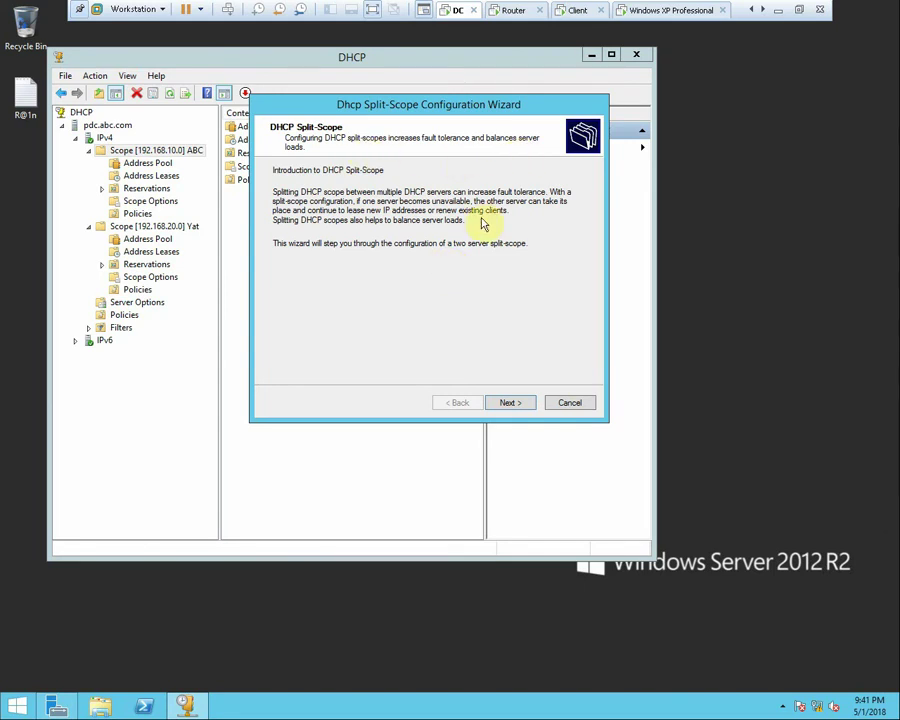
click(512, 403)
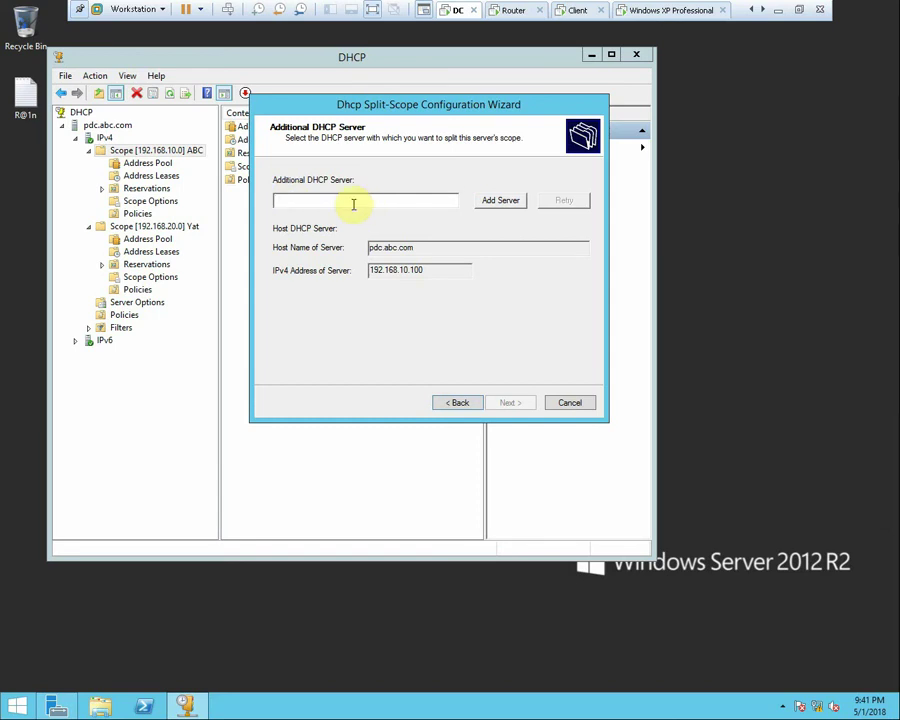
click(496, 202)
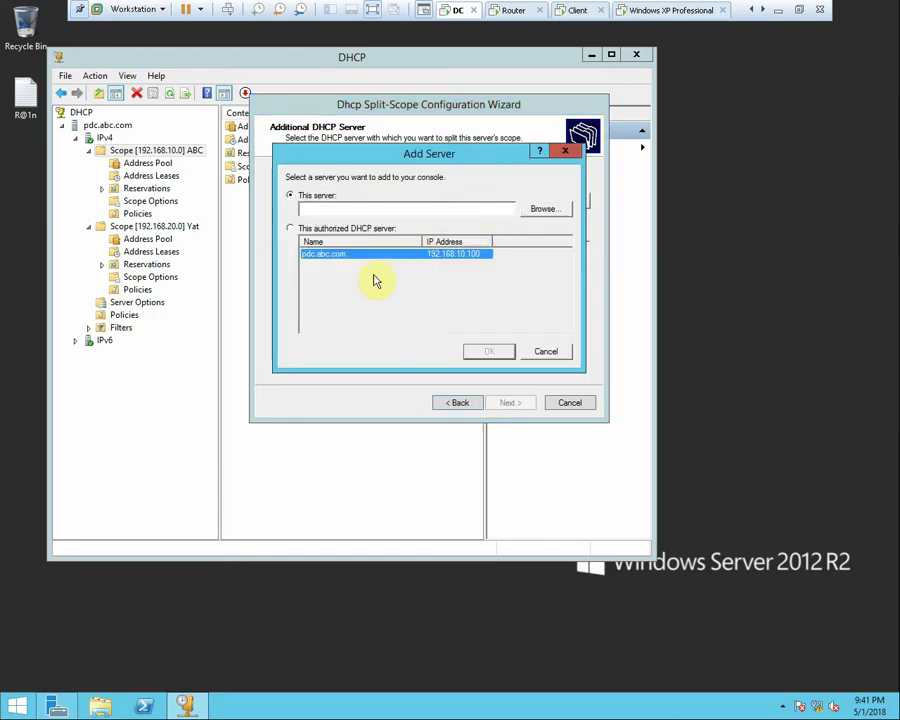
click(307, 230)
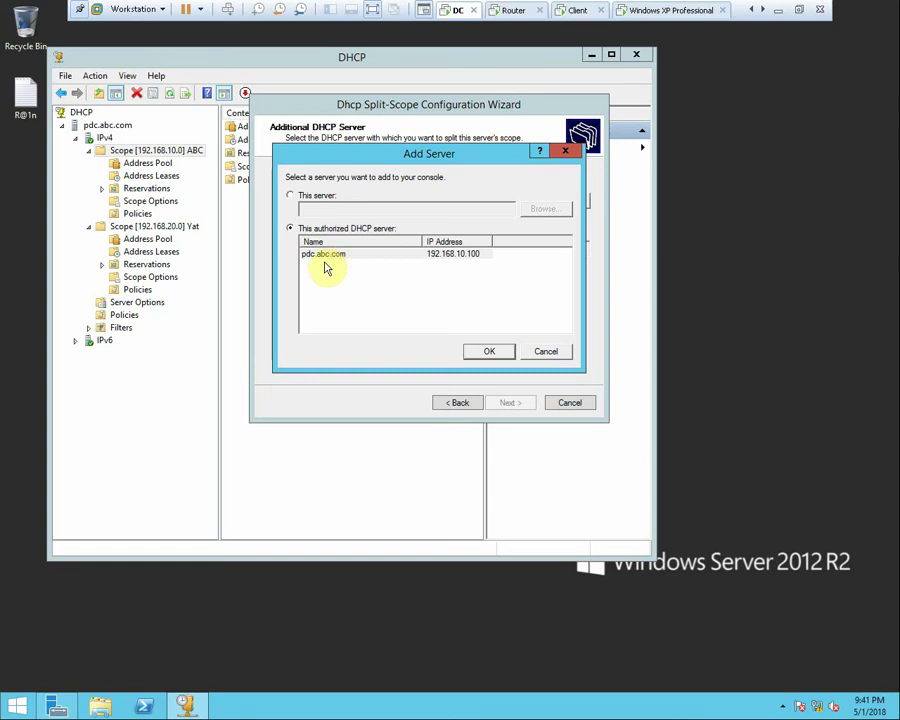
click(315, 202)
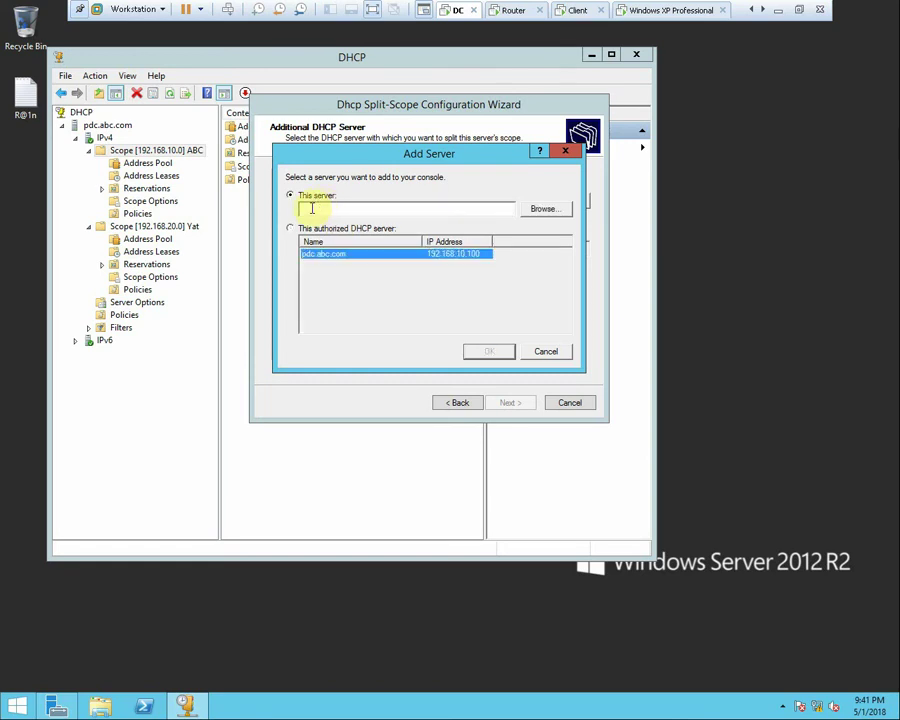
Find and select computer DHCP-2 through Browse > Advanced > Find Now
click(542, 214)
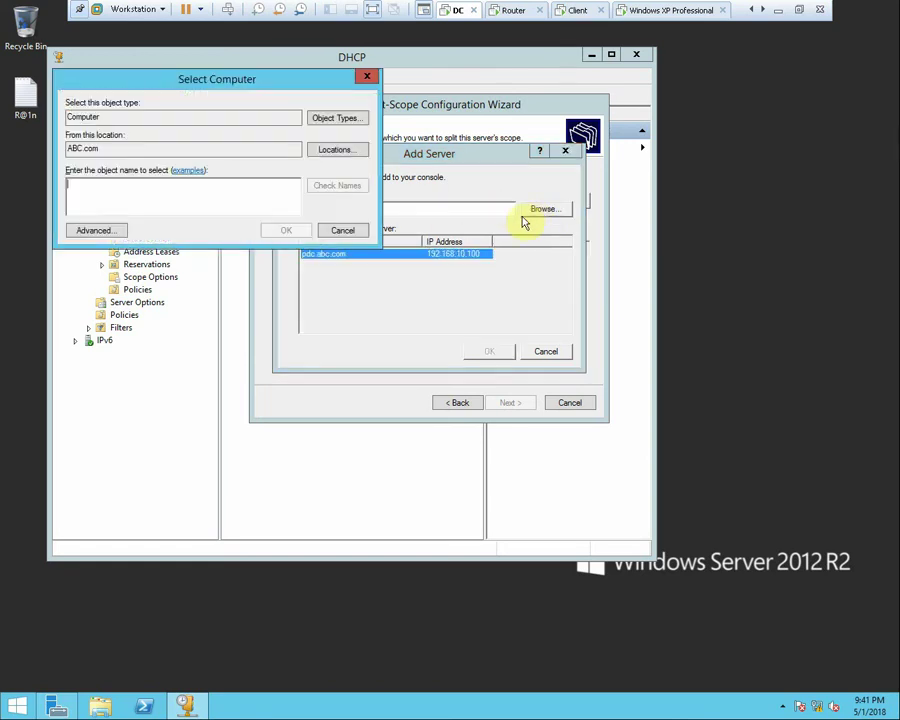
click(108, 230)
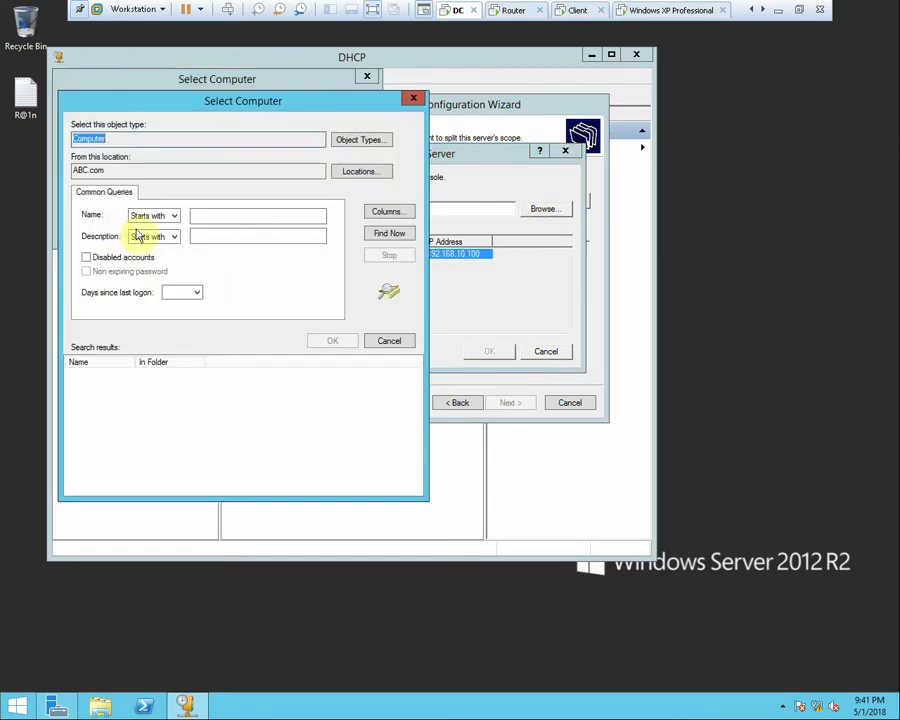
click(394, 236)
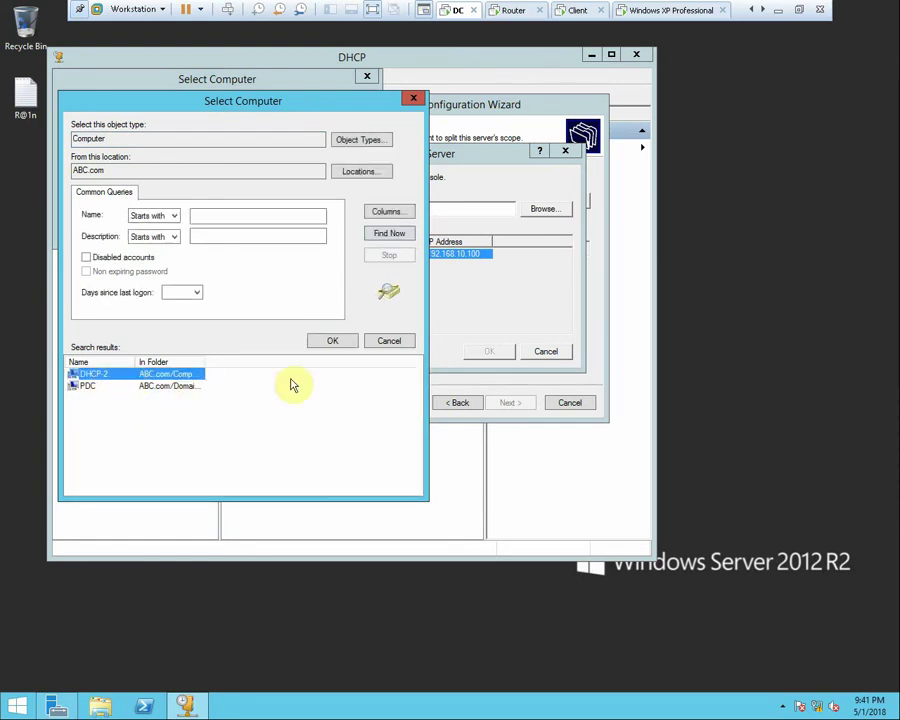
click(347, 344)
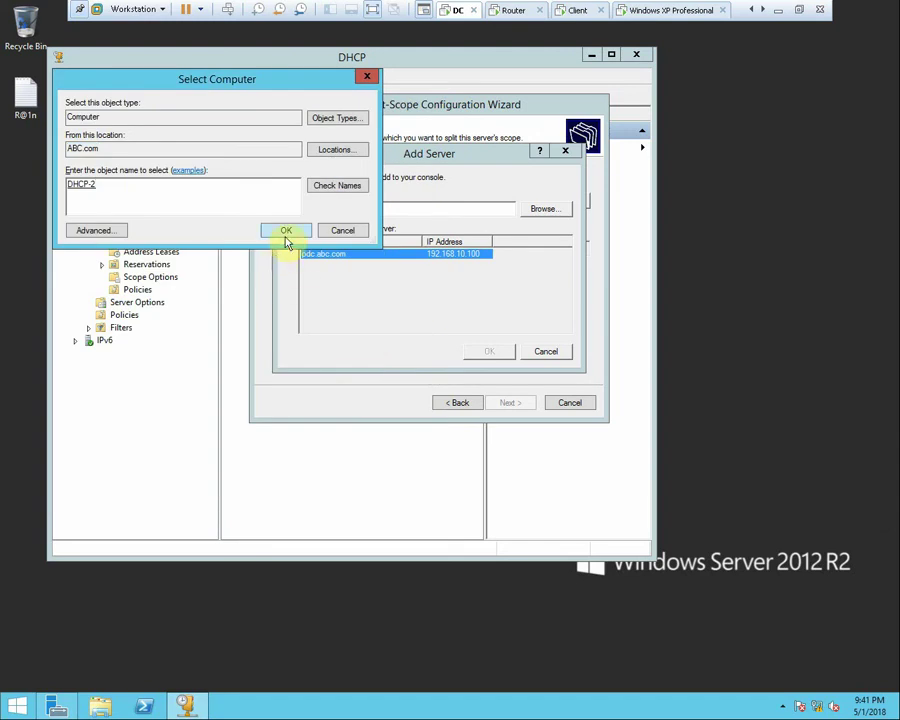
click(286, 230)
Confirm DHCP-2 as the partner server, then move to the Client VM
click(575, 12)
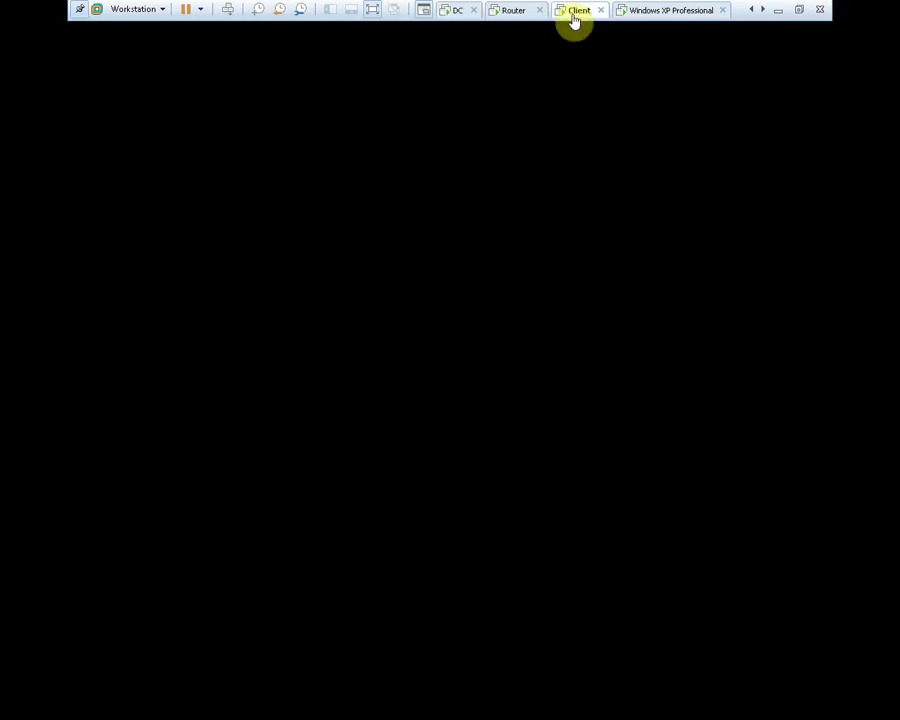
click(508, 10)
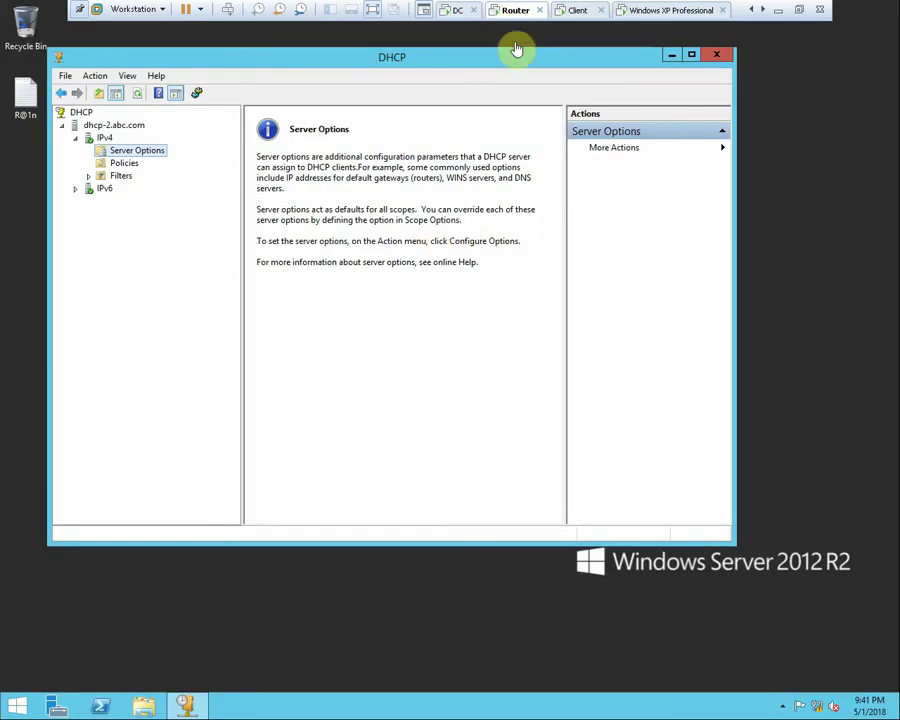
click(454, 12)
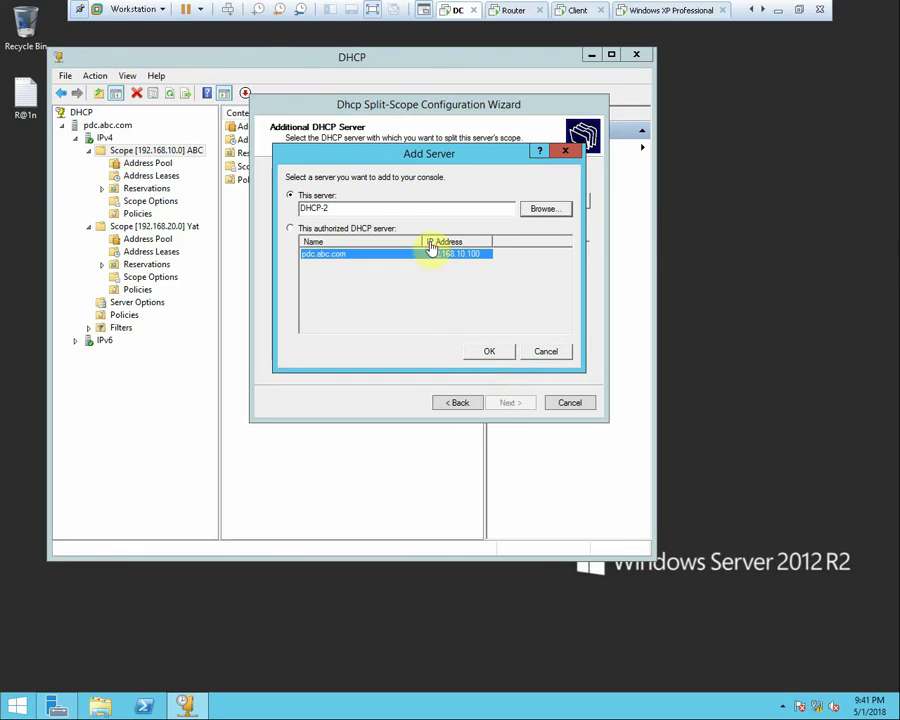
click(497, 351)
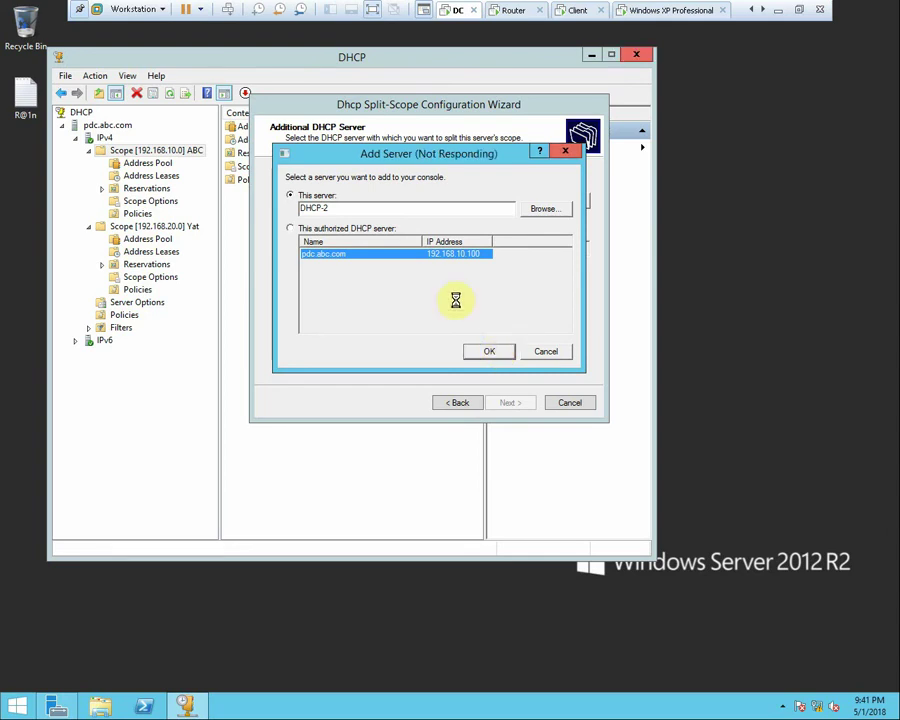
click(579, 13)
right_click(580, 18)
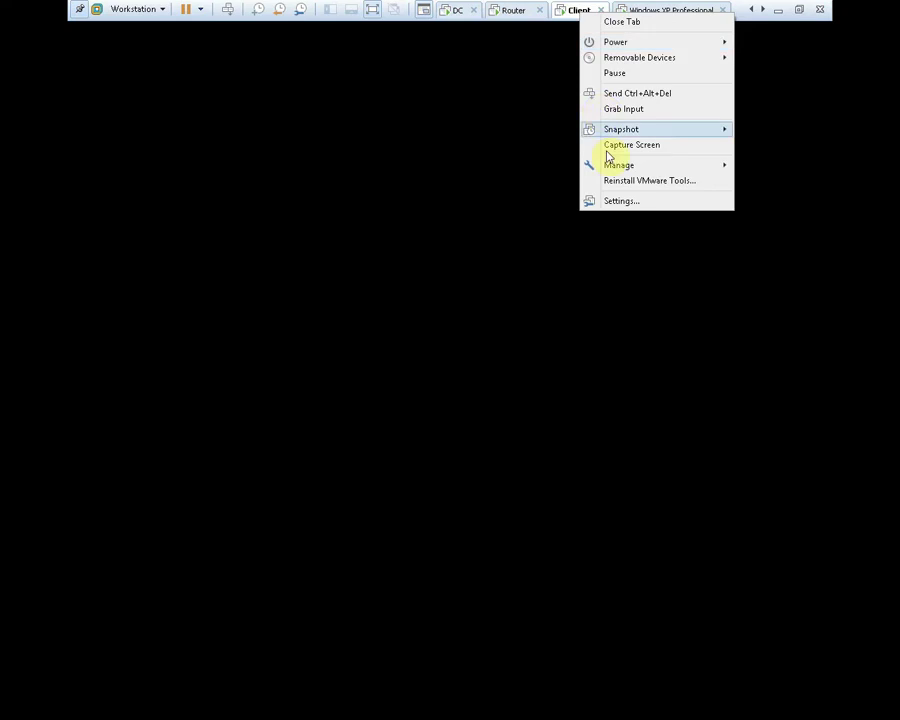
Set the Client VM's network adapter to Host-only in its settings
key(Escape)
right_click(579, 20)
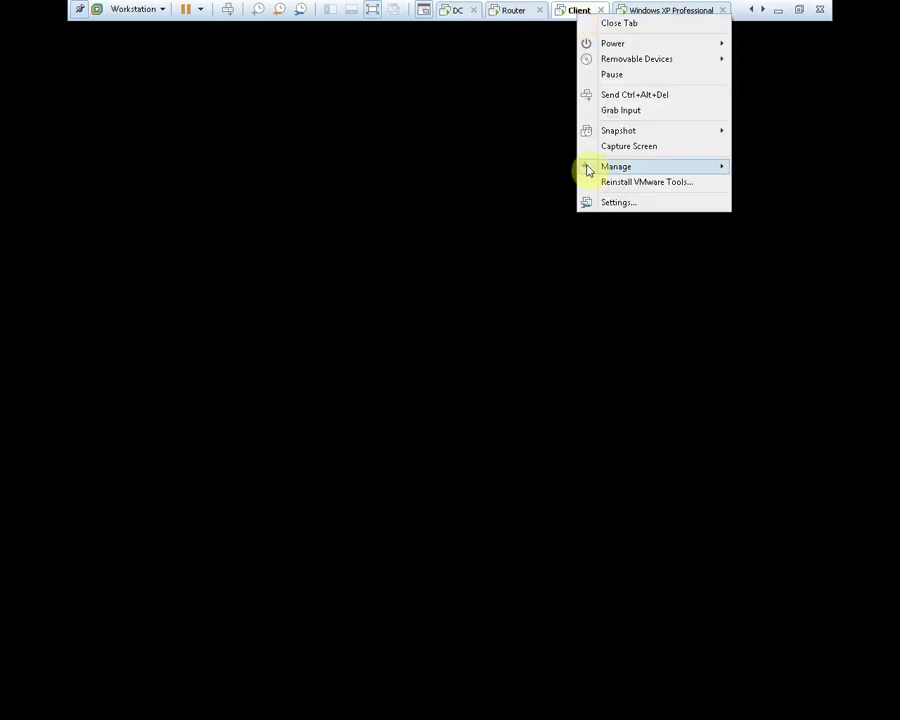
click(613, 209)
right_click(577, 20)
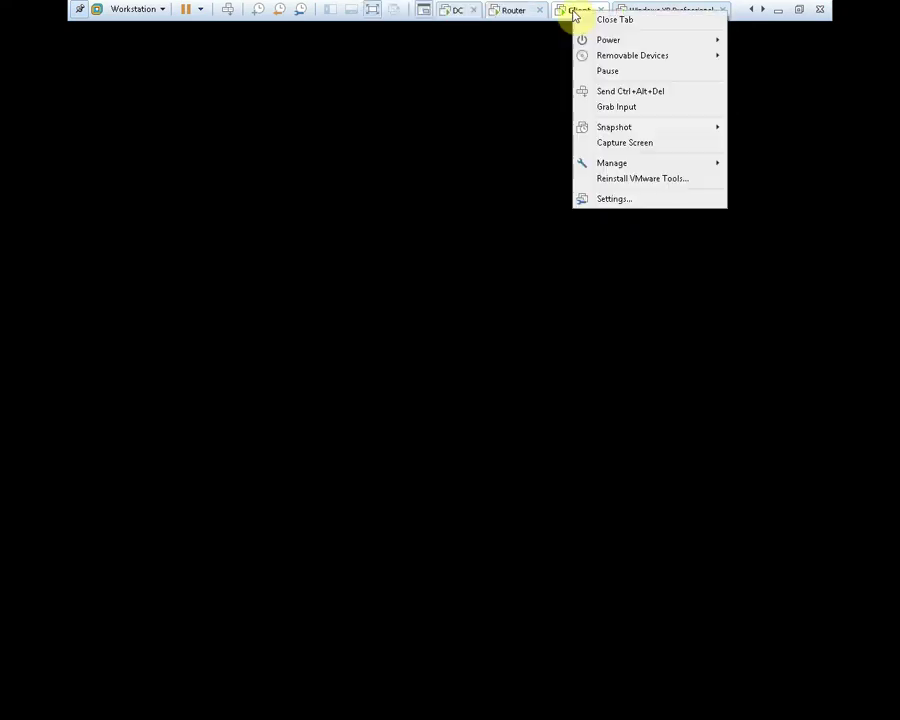
click(614, 198)
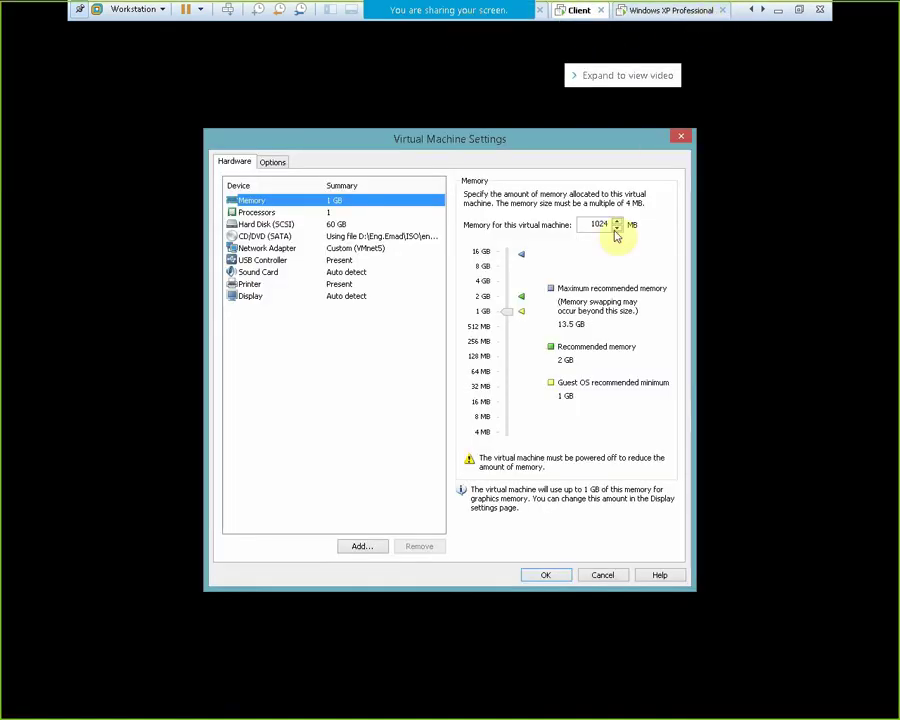
click(358, 248)
click(505, 297)
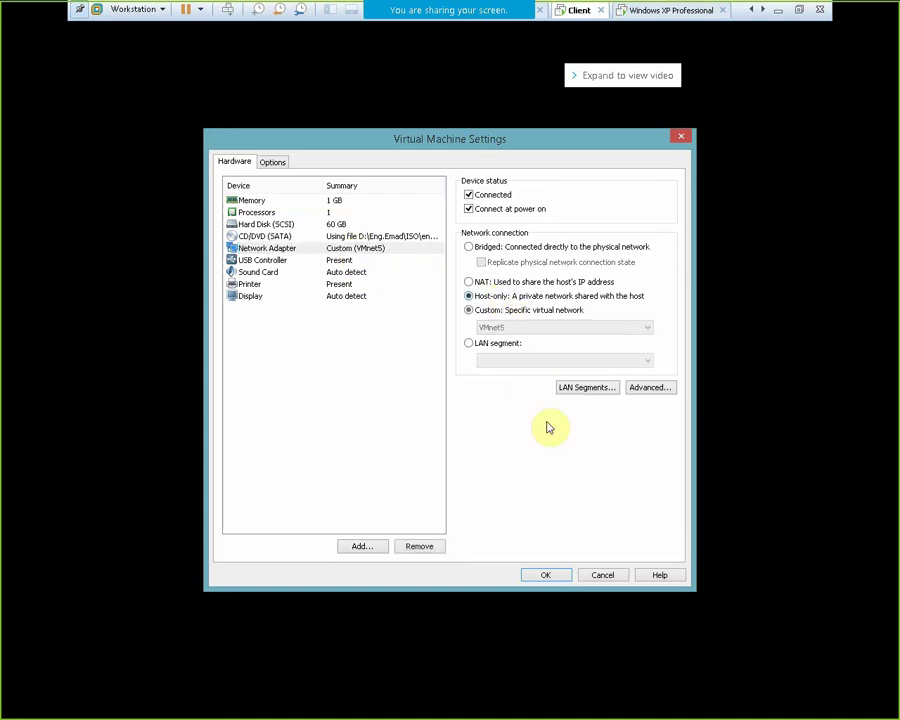
click(546, 575)
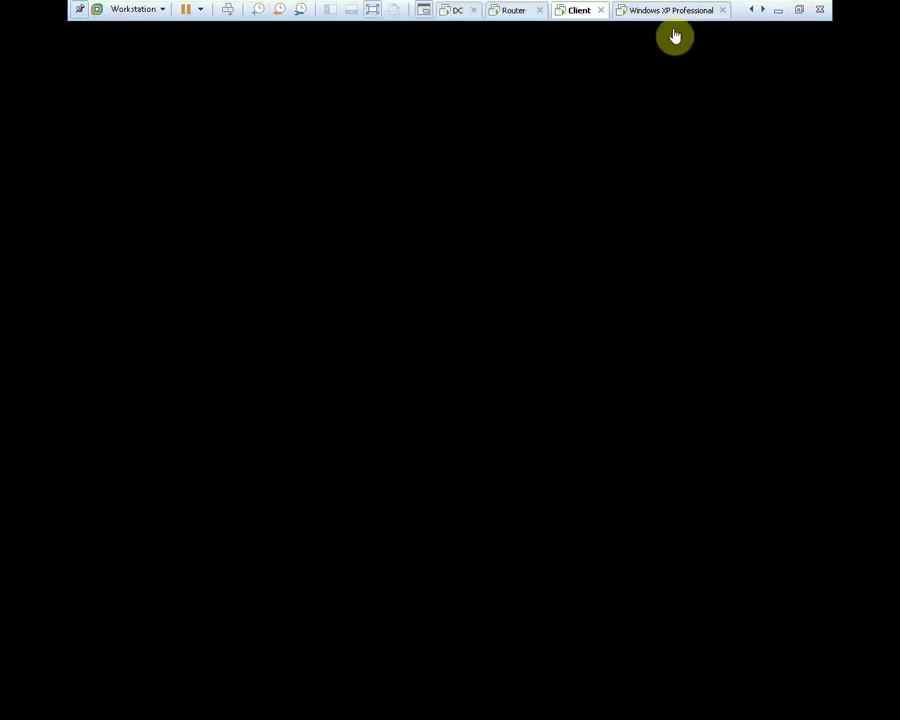
Check the Windows XP machine's options, then return to the Router's DHCP console
click(666, 12)
right_click(666, 12)
click(710, 199)
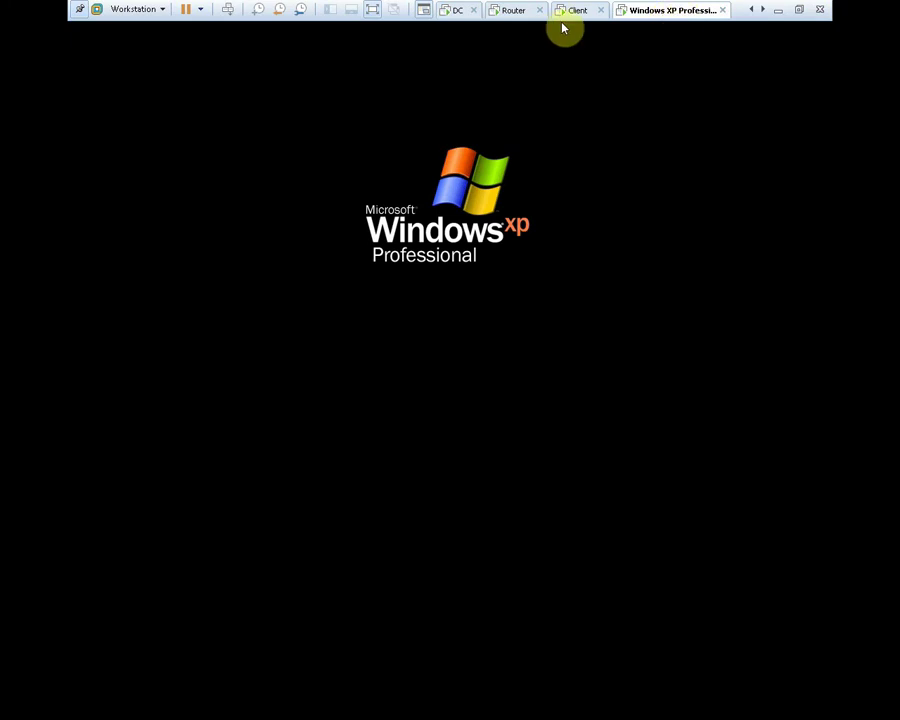
click(511, 14)
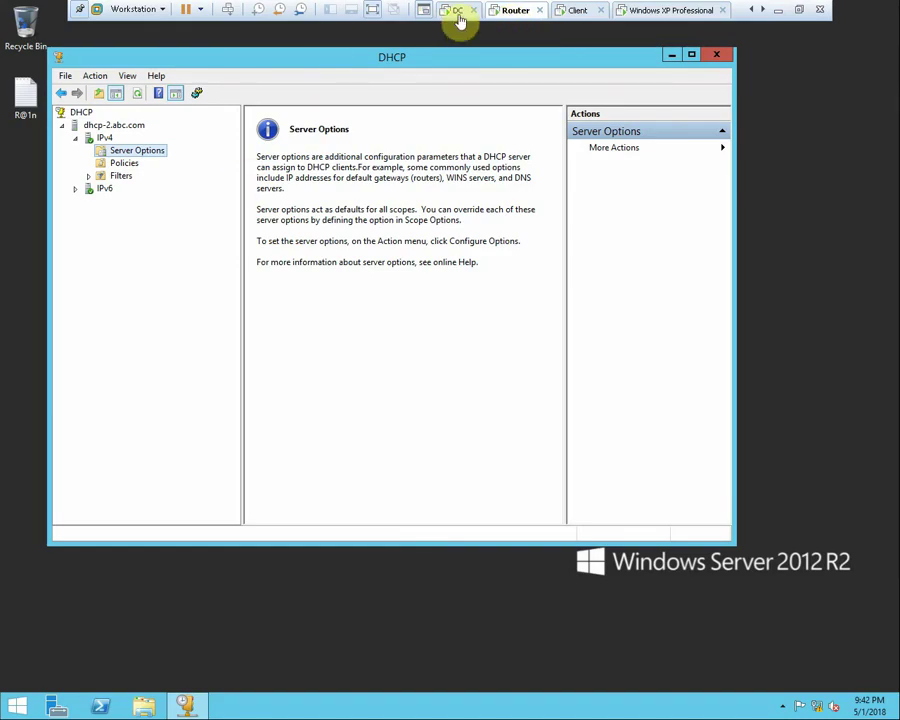
Reach the Percentage of Split page and enter 50 for the host DHCP server
click(455, 12)
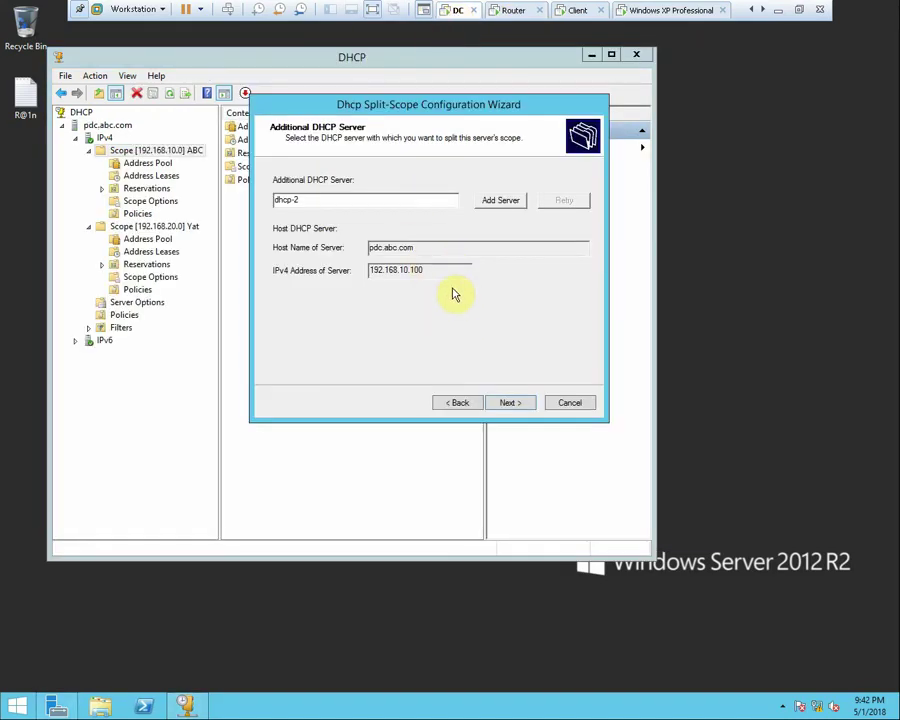
click(525, 405)
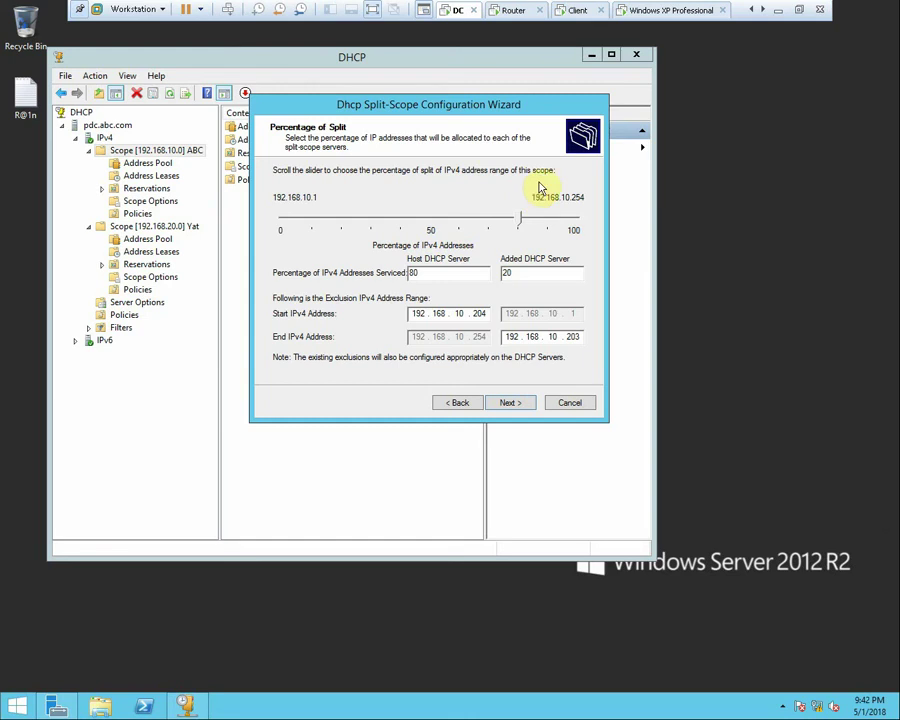
drag(436, 108, 466, 107)
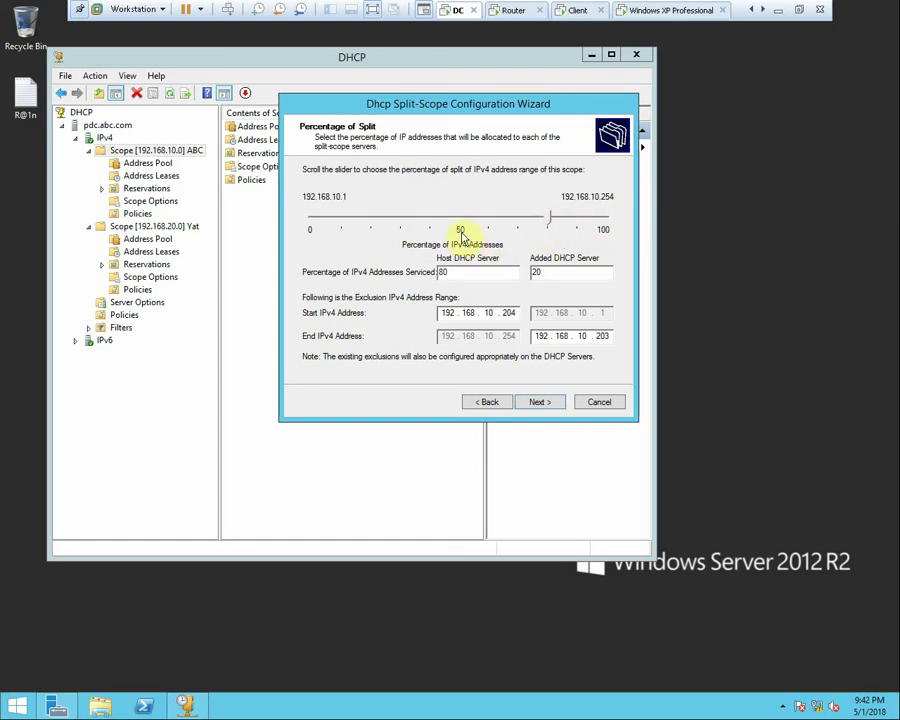
drag(466, 273, 420, 272)
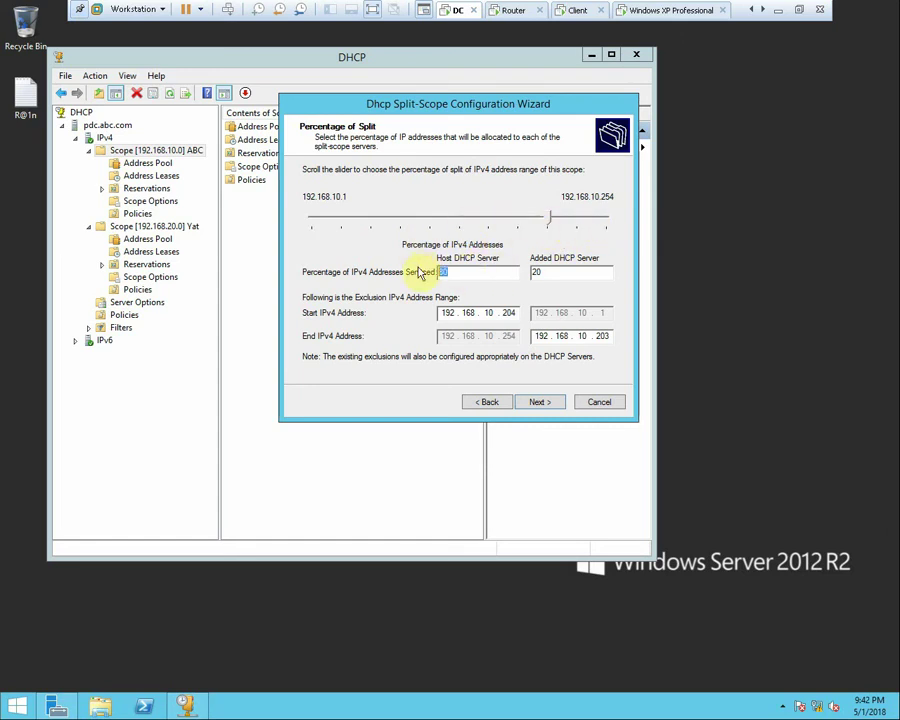
text(50)
key(Return)
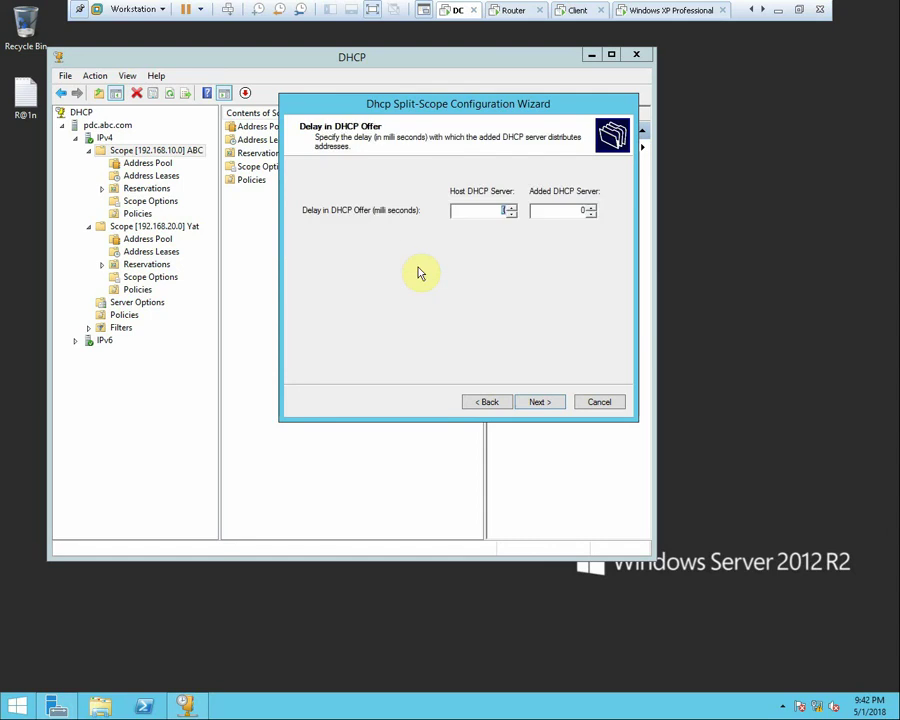
click(474, 402)
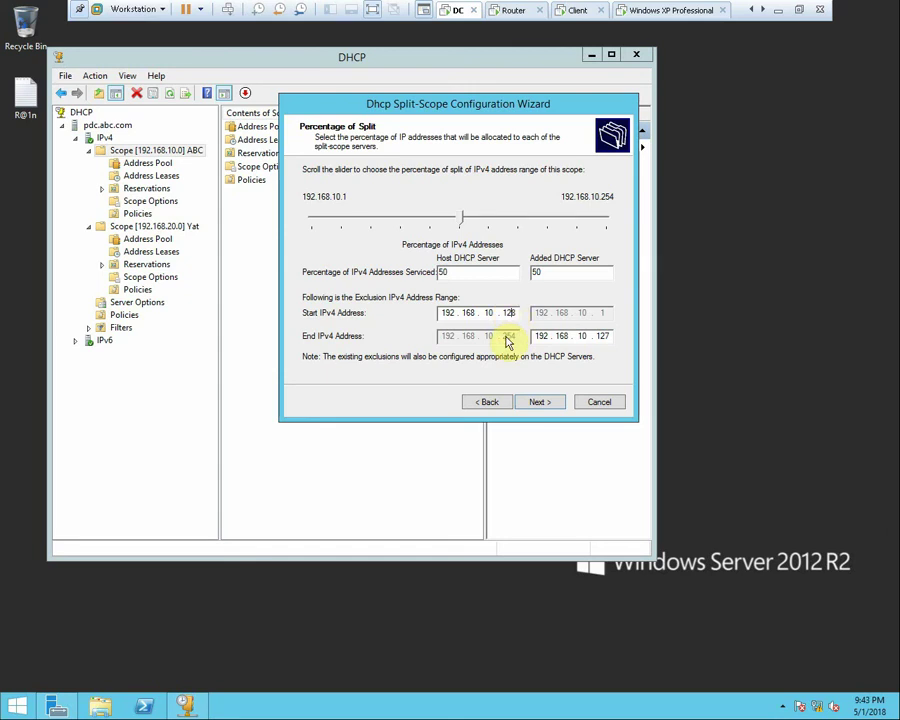
Try host shares of 70, 90 and 80 percent using the slider and field
double_click(442, 272)
drag(462, 216, 517, 228)
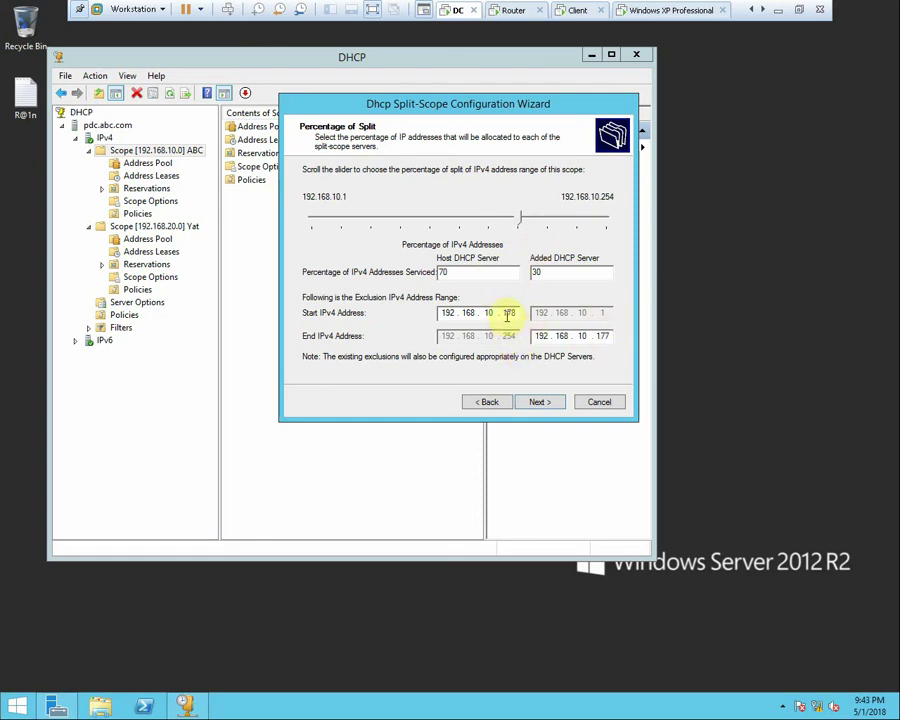
click(547, 224)
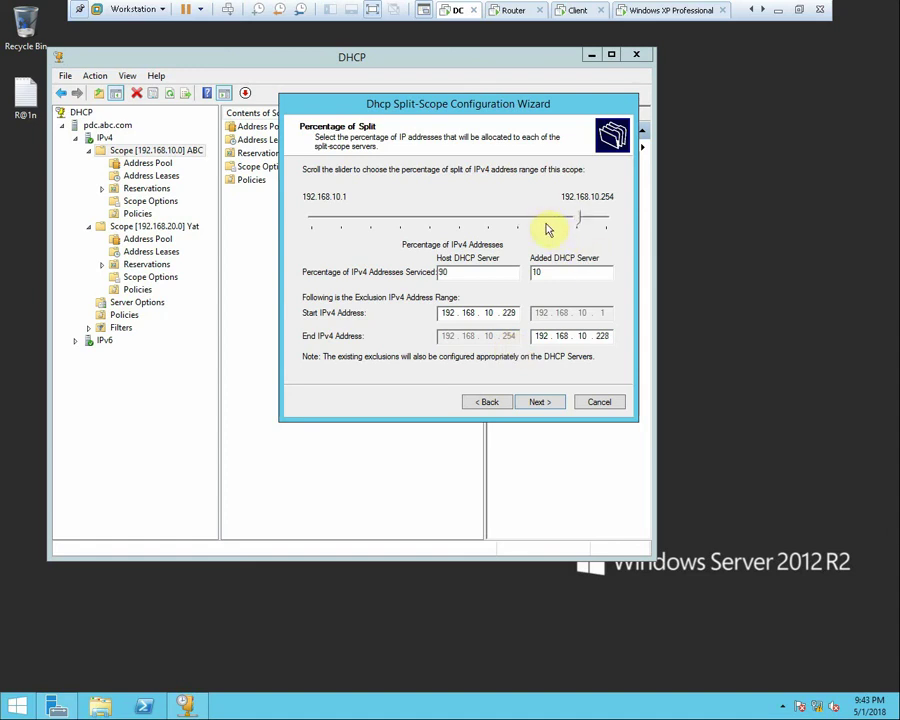
click(547, 229)
drag(476, 274, 357, 283)
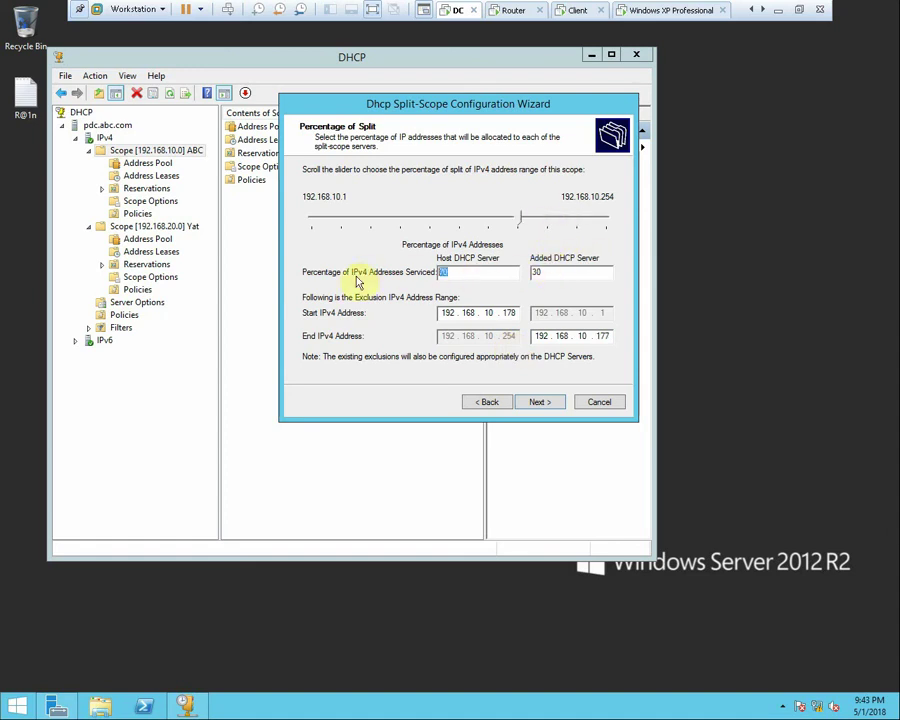
text(80)
key(Return)
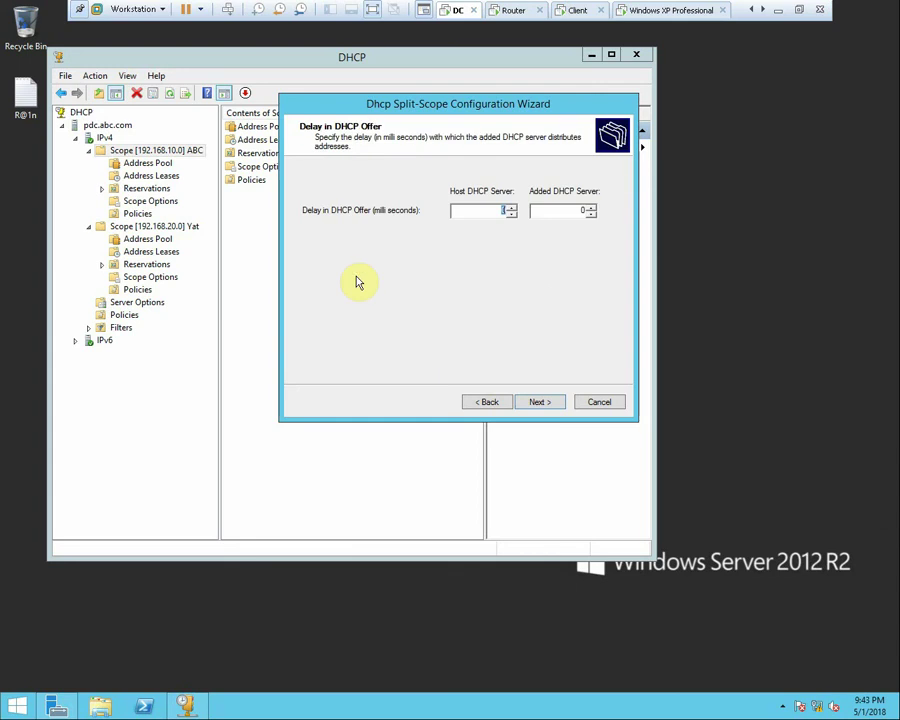
click(488, 401)
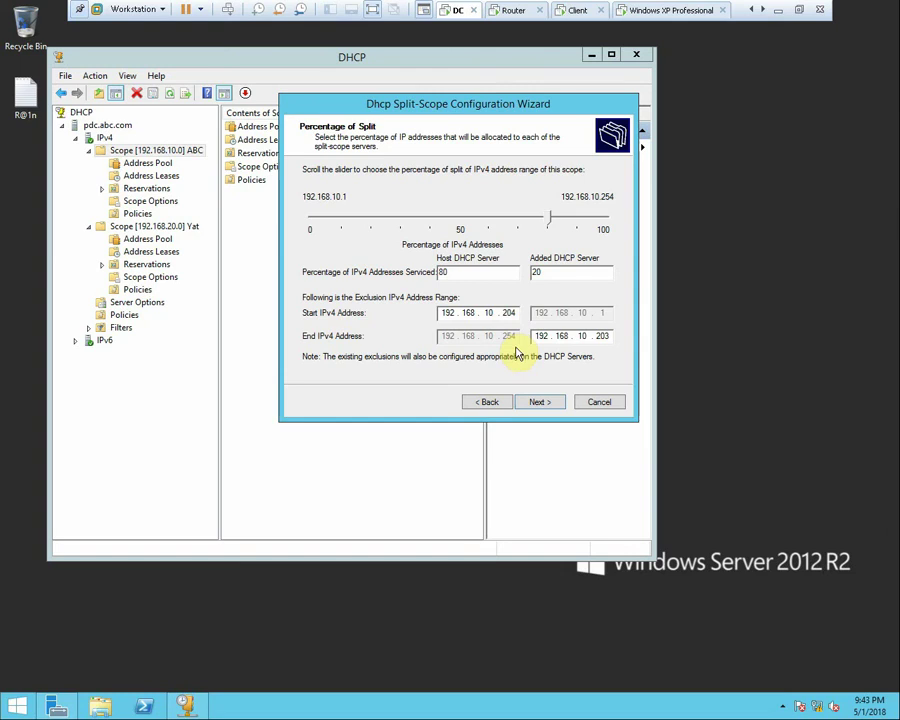
Settle on 50/50, excluding 192.168.10.128–254 on the host and .1–127 on DHCP-2
click(460, 219)
click(460, 219)
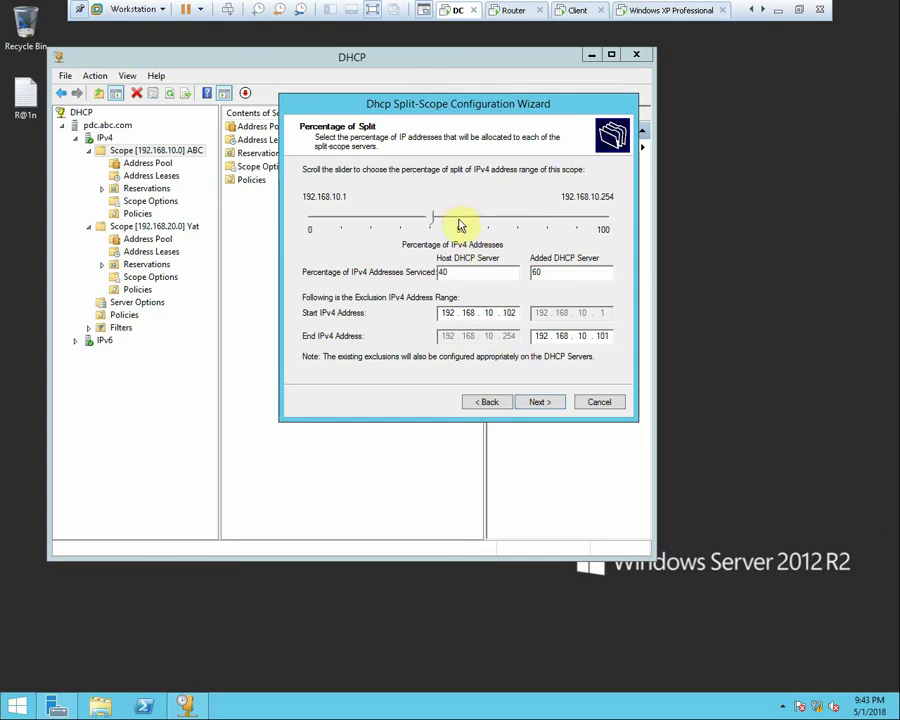
drag(469, 271, 385, 284)
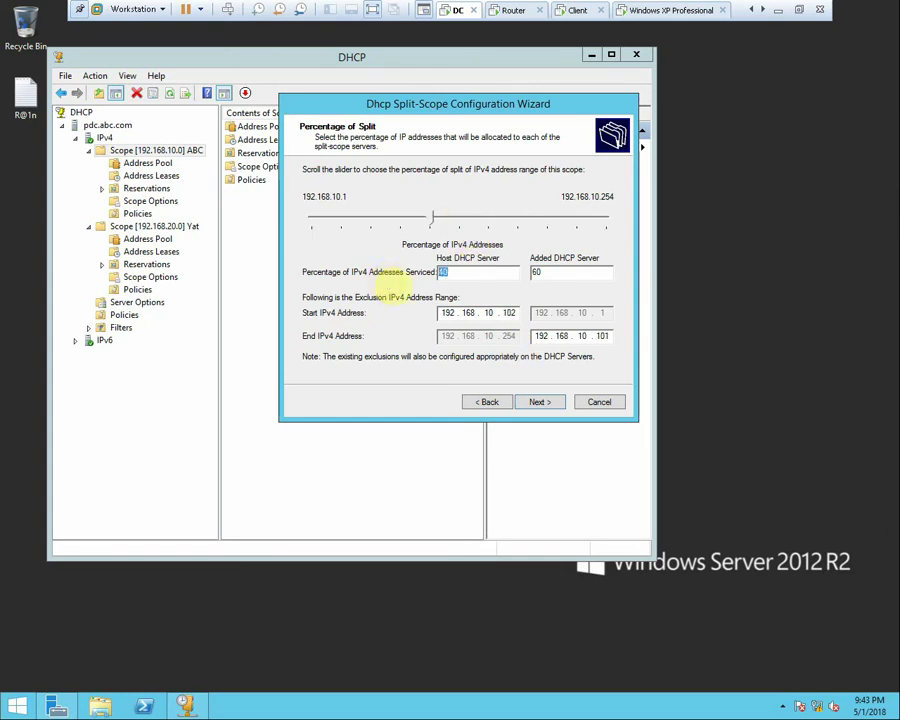
text(50)
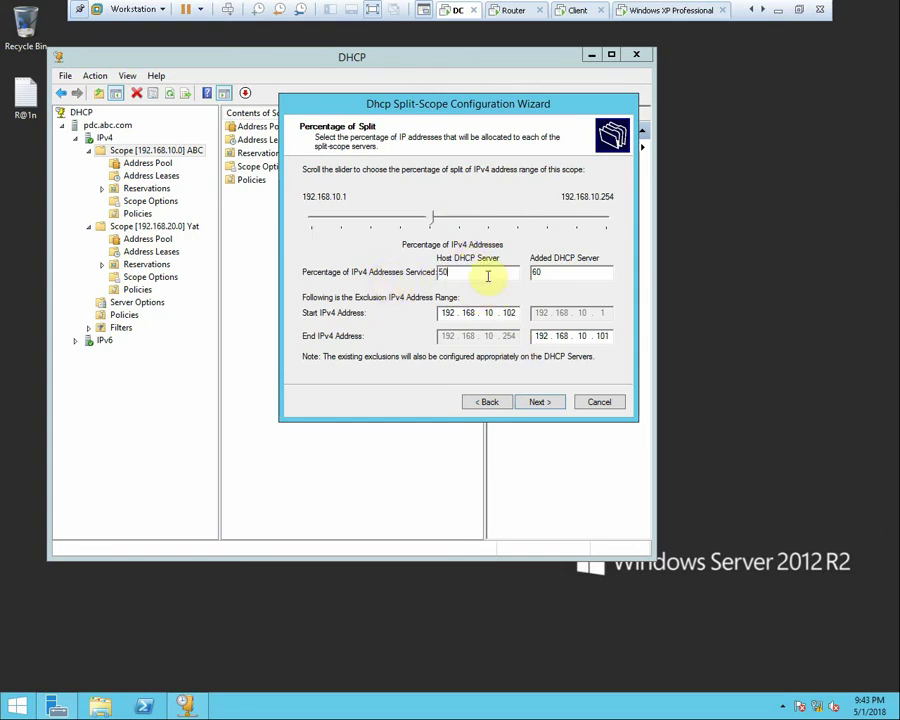
click(460, 224)
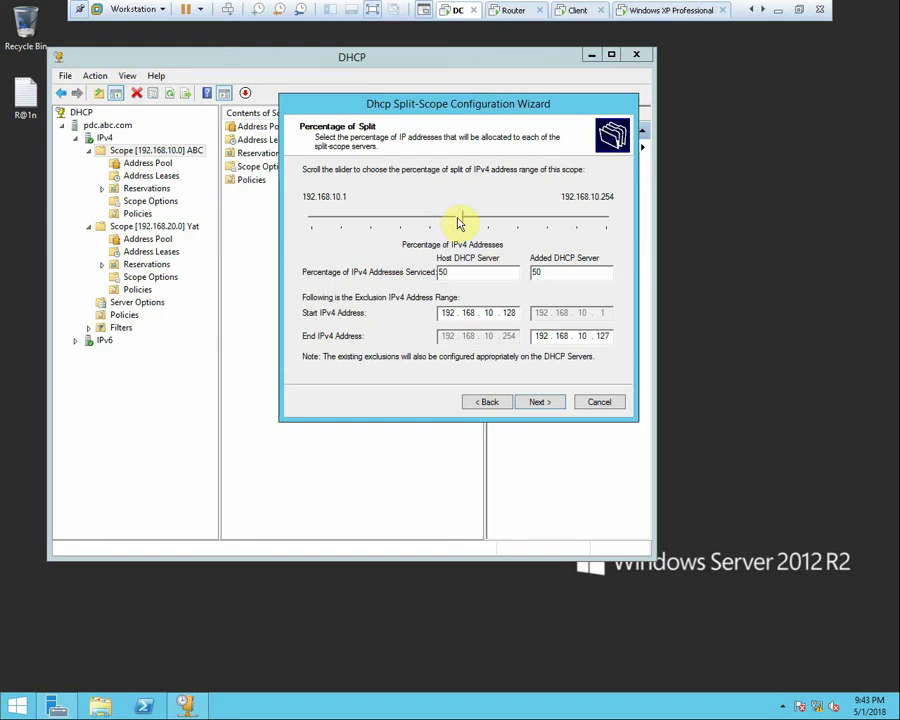
Pass the DHCP offer delay page, review the summary, and finish the split-scope configuration
click(540, 402)
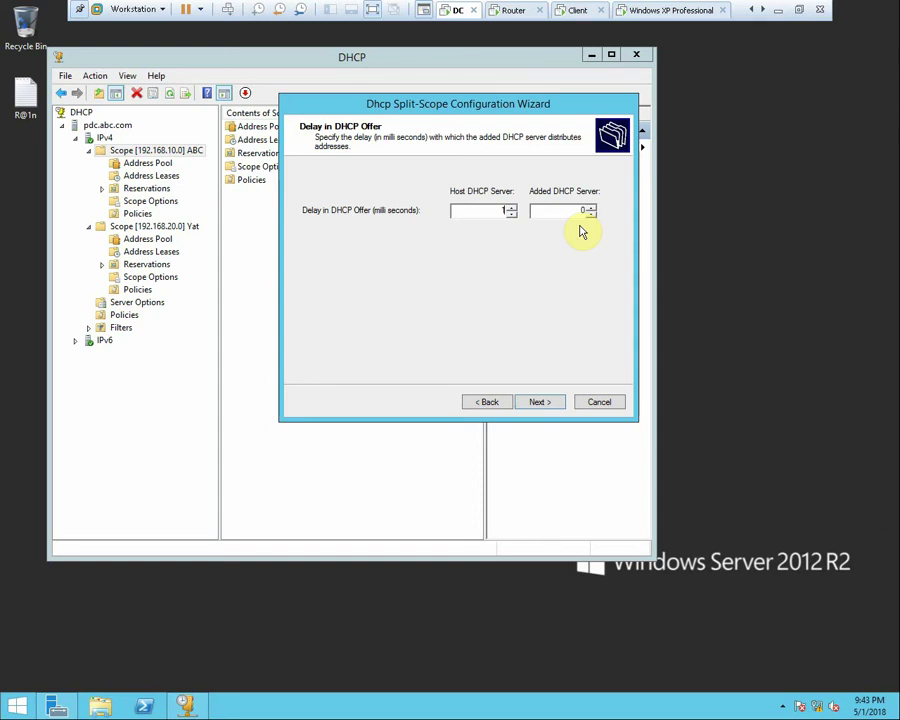
click(542, 404)
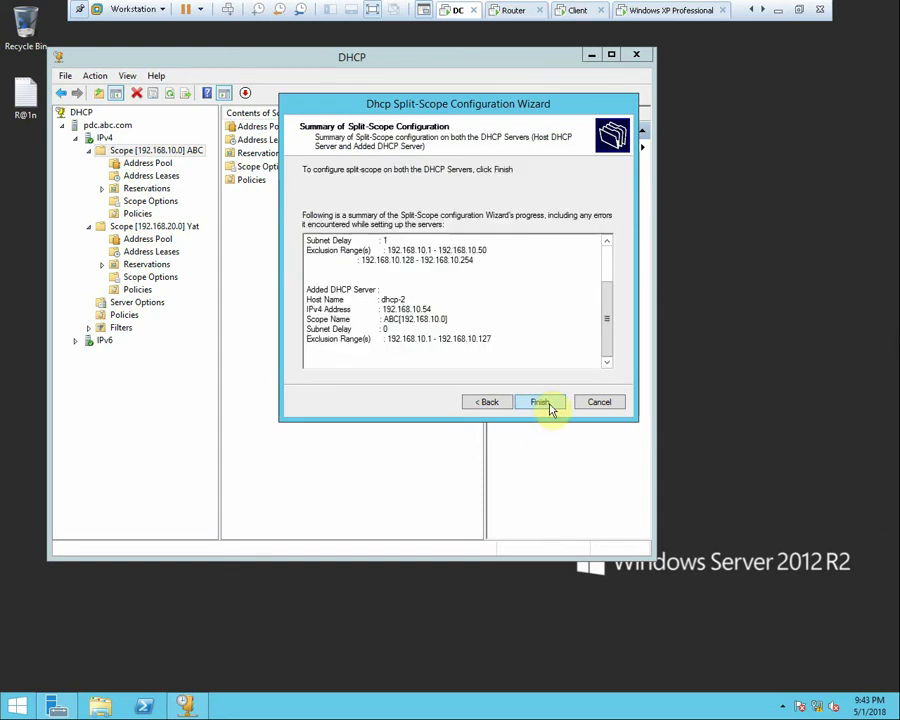
click(536, 404)
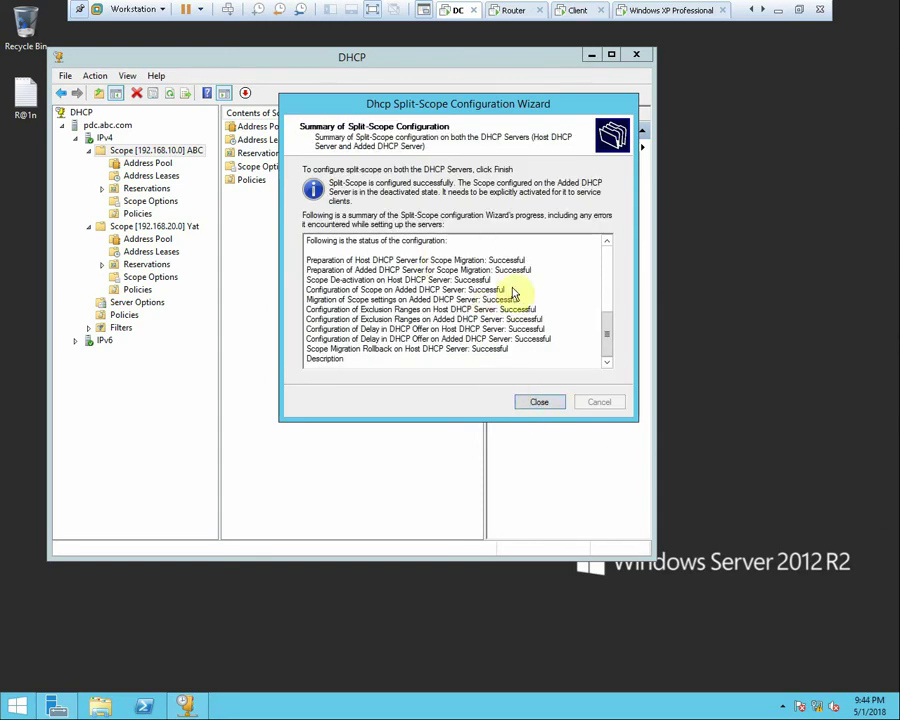
Refresh dhcp-2's IPv4 node and activate Scope [192.168.10.0] ABC there
click(513, 10)
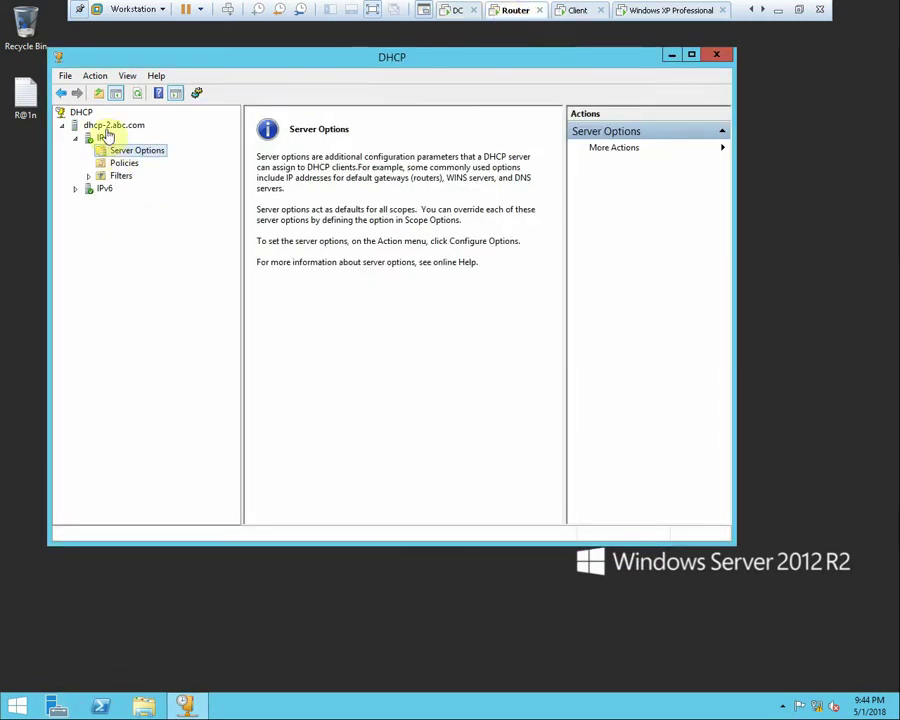
click(104, 137)
click(153, 95)
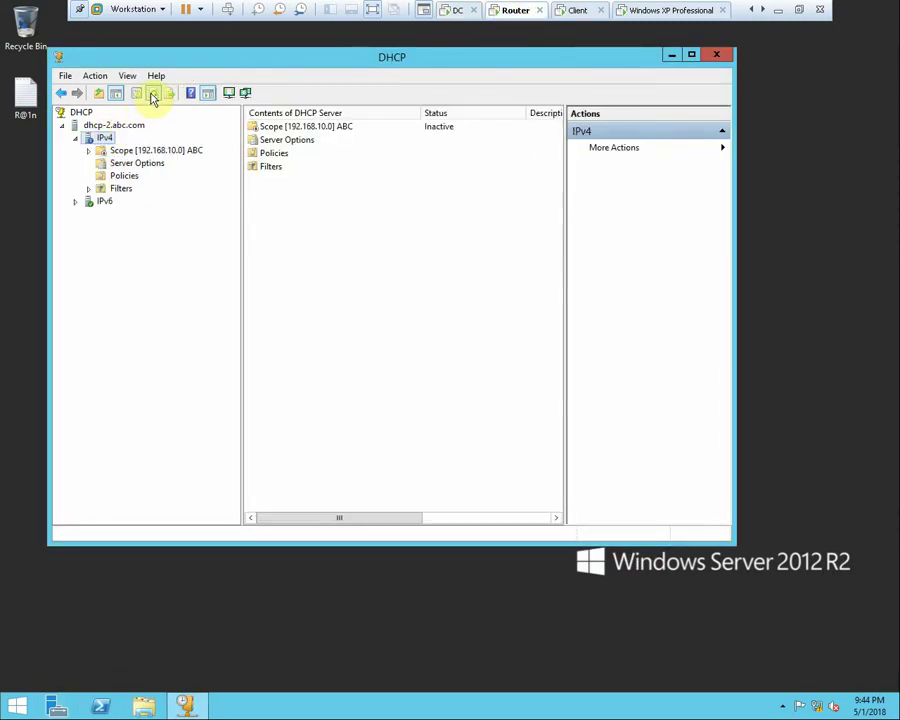
double_click(141, 151)
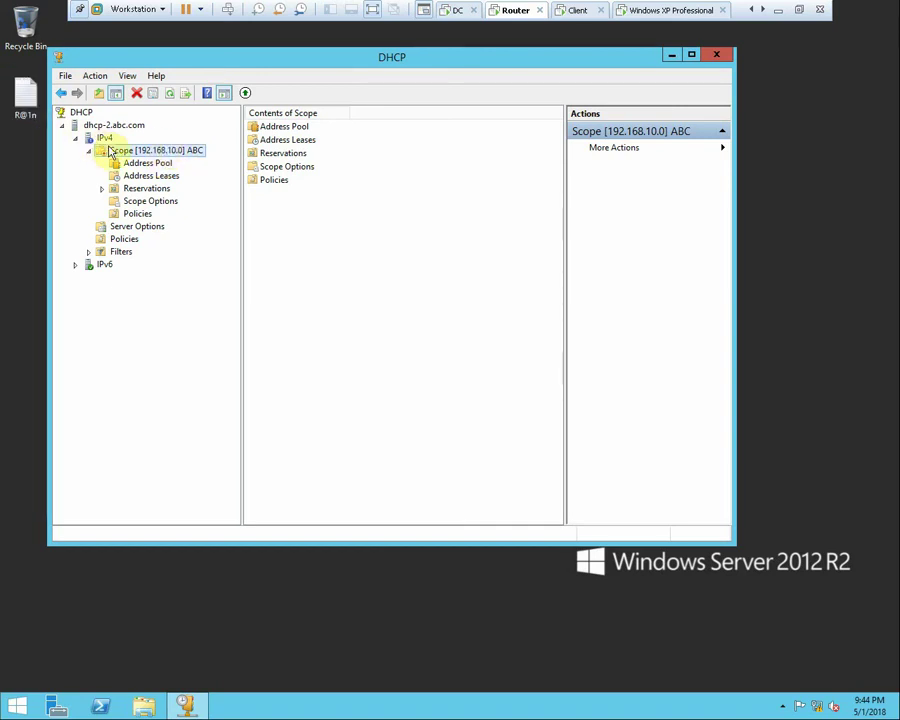
right_click(113, 152)
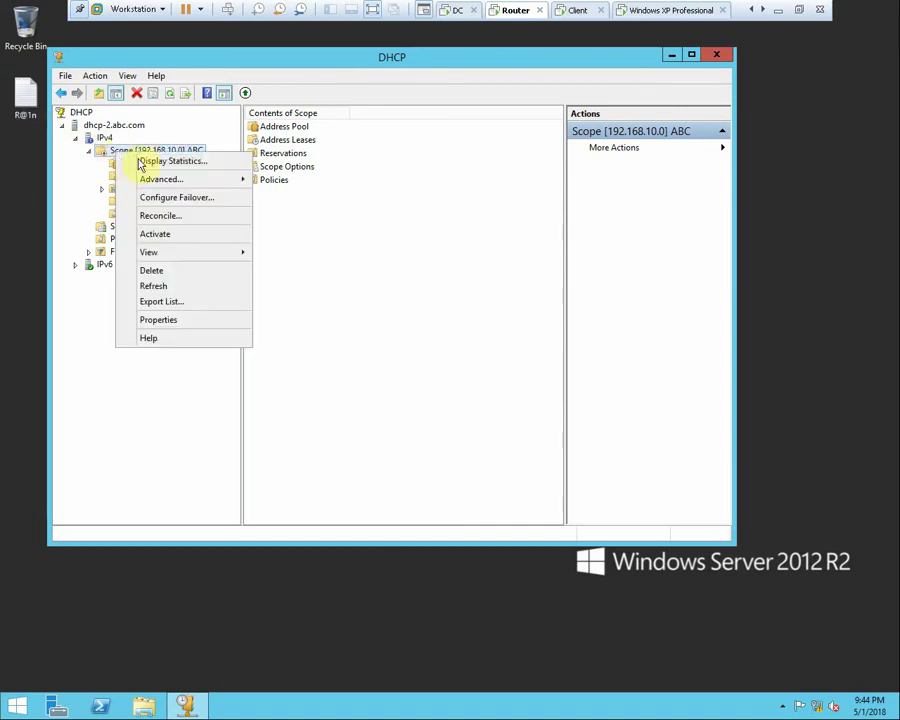
click(166, 236)
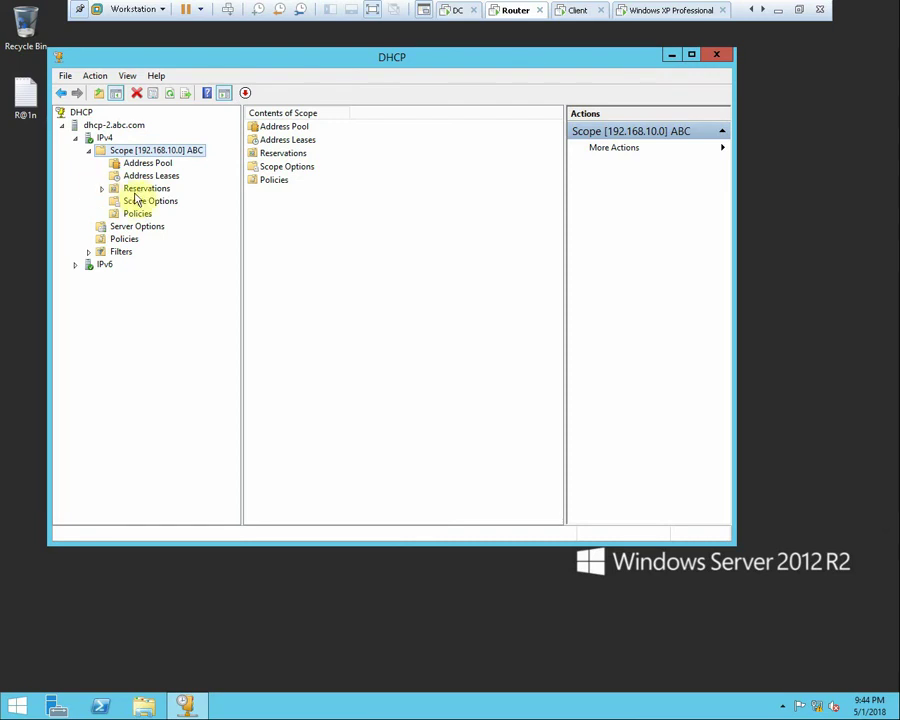
click(629, 18)
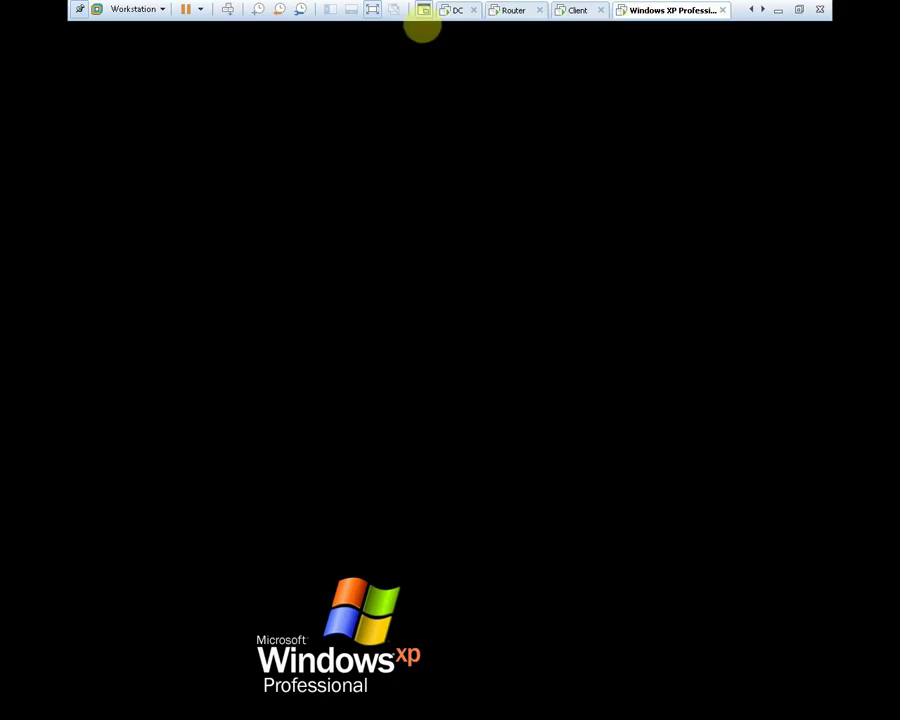
Run ipconfig /release and then ipconfig /renew on the XP client
mouse_move(592, 241)
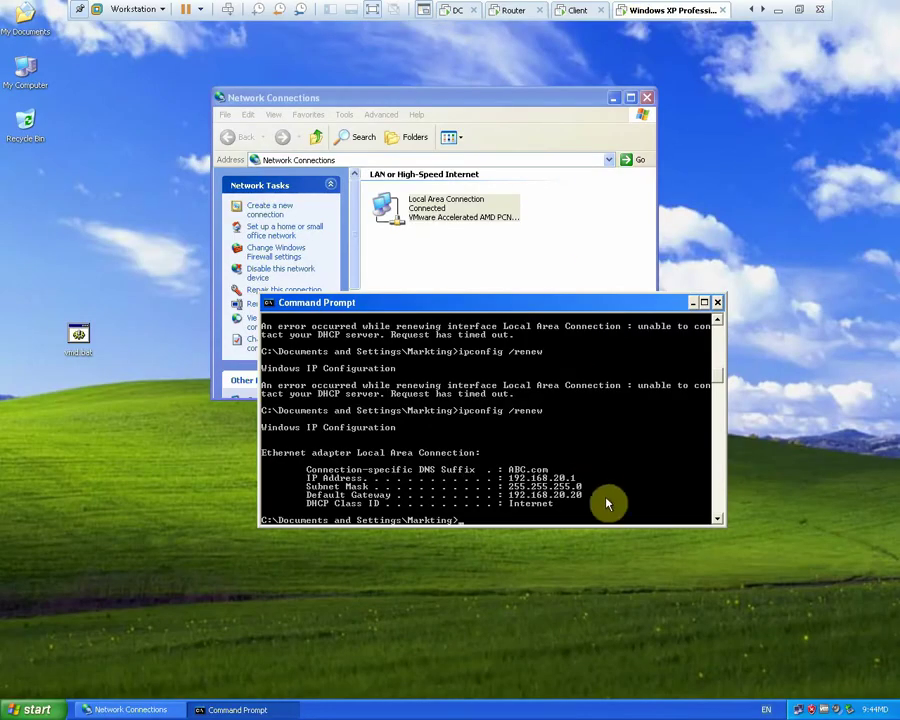
key(Up)
key(Up)
key(Return)
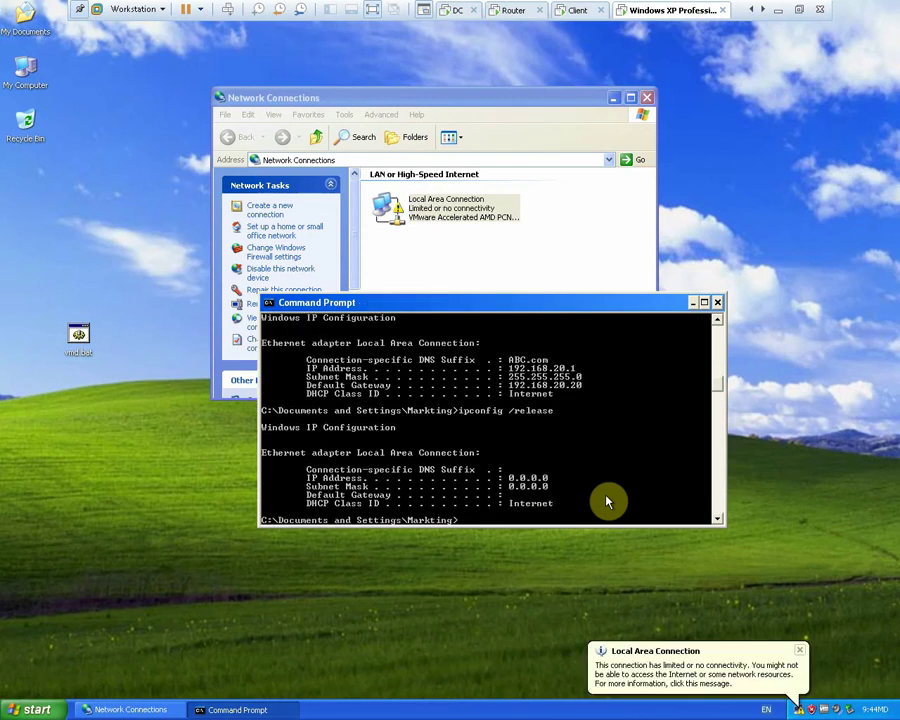
key(Up)
key(Up)
key(Down)
key(Up)
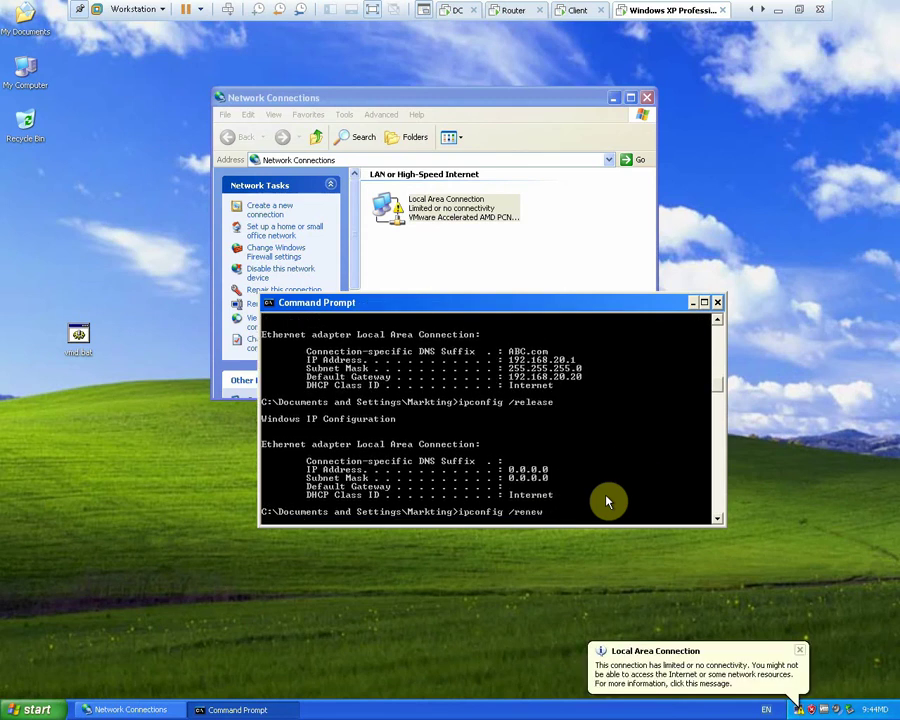
key(Return)
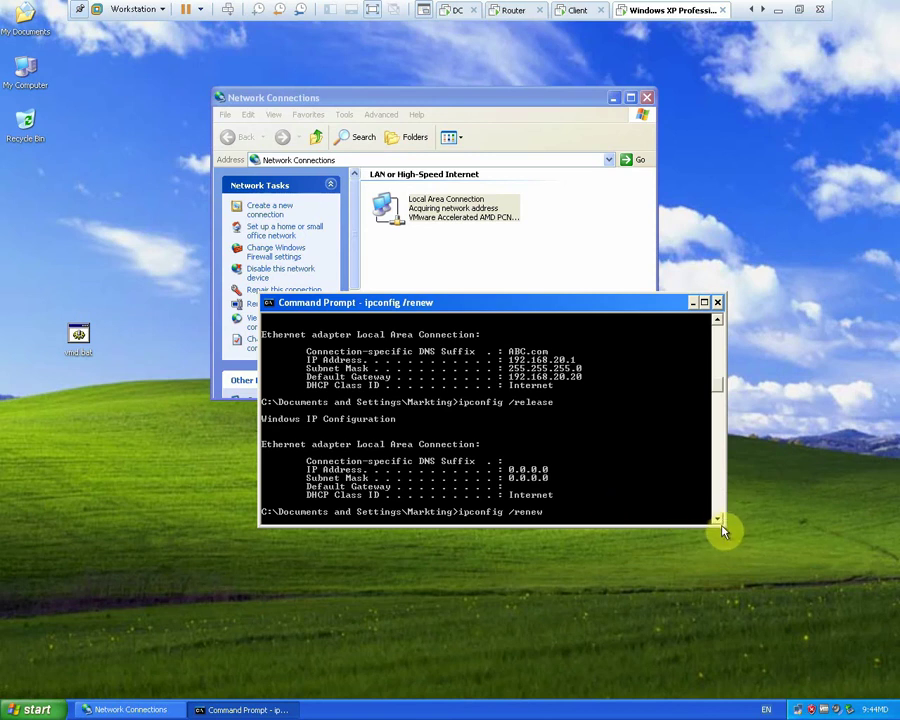
Resize and reposition the Command Prompt, then view the Client VM's renewed 192.168.20.2 lease
drag(722, 527, 800, 643)
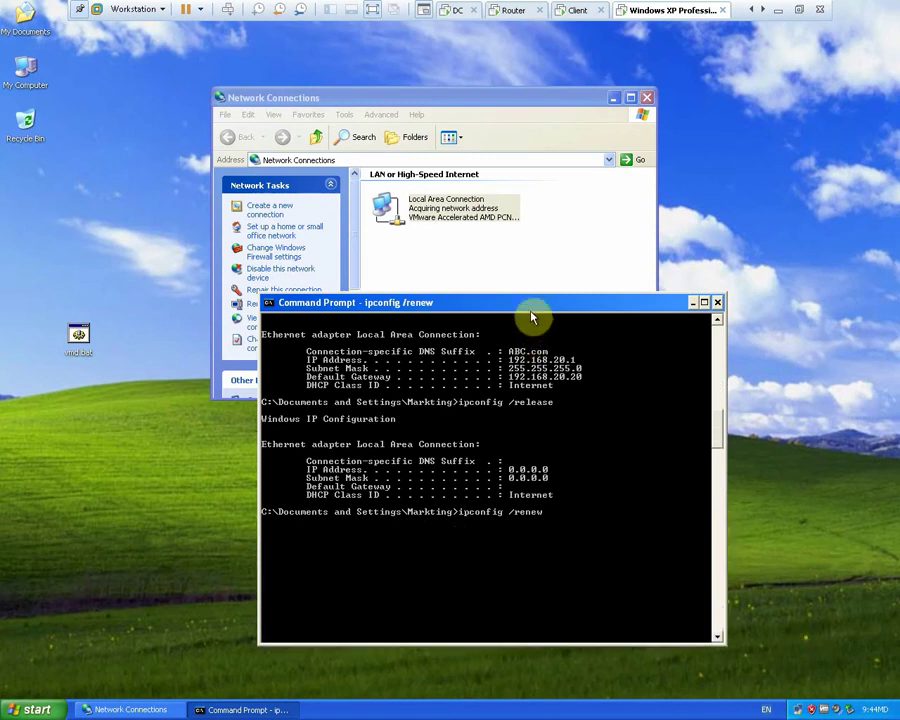
drag(531, 316, 481, 189)
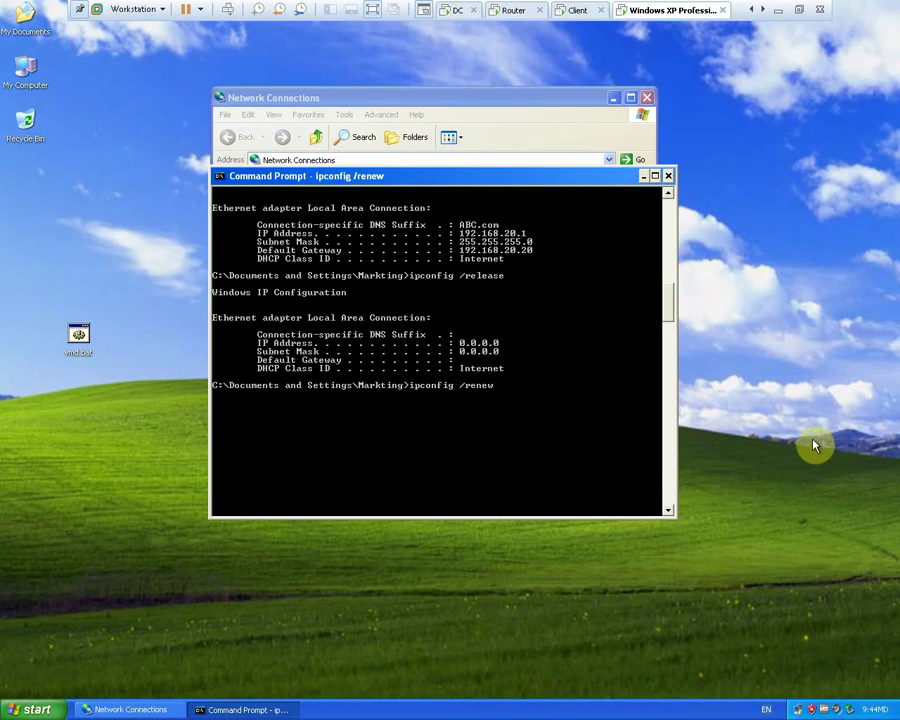
click(575, 12)
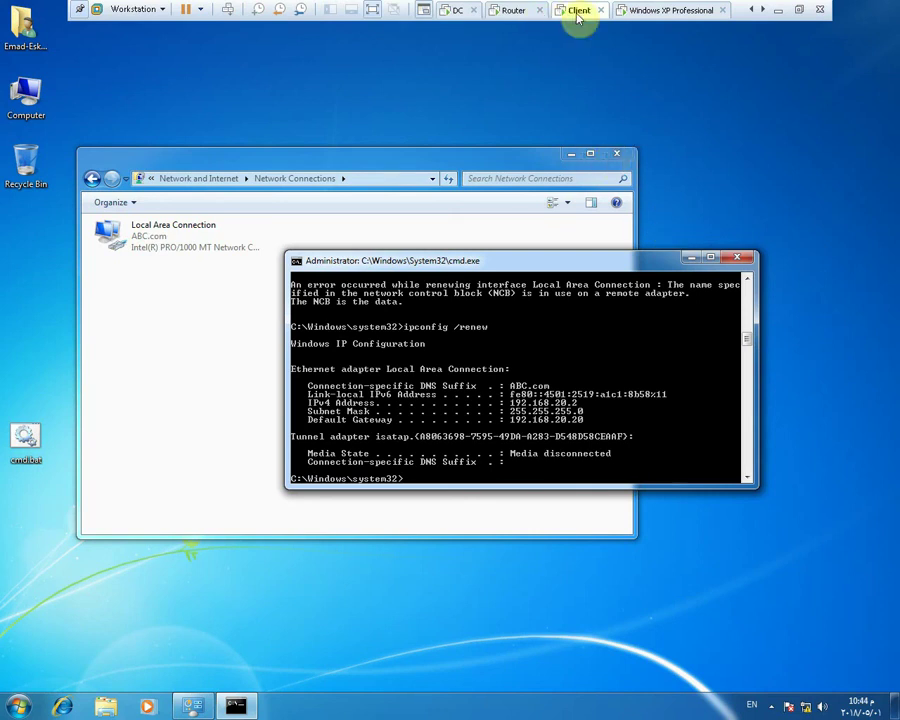
Leave full screen, then open and close the Client VM's settings
click(799, 10)
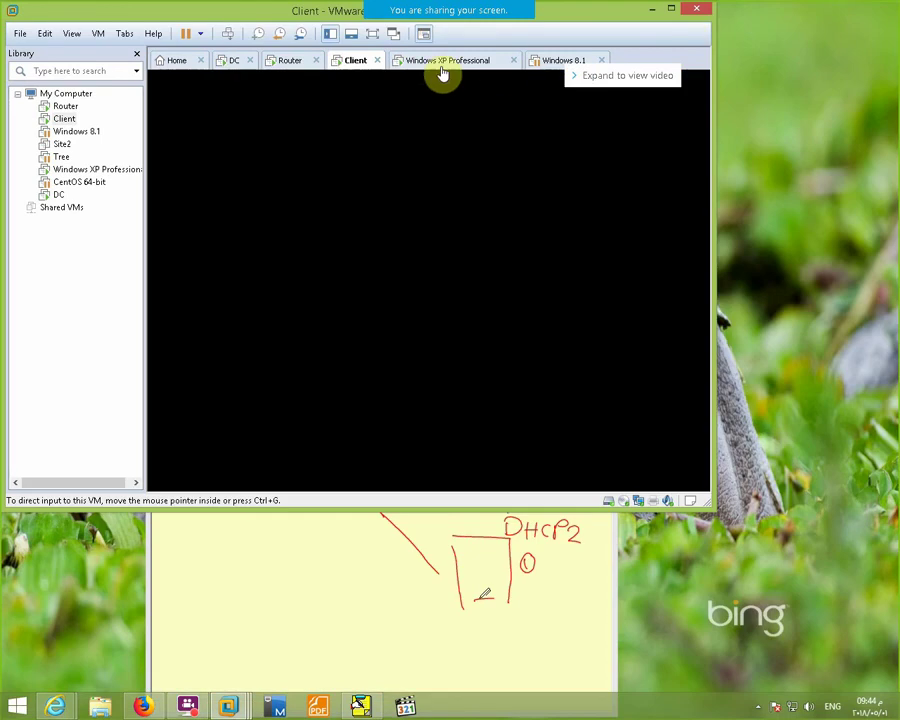
right_click(352, 70)
click(407, 264)
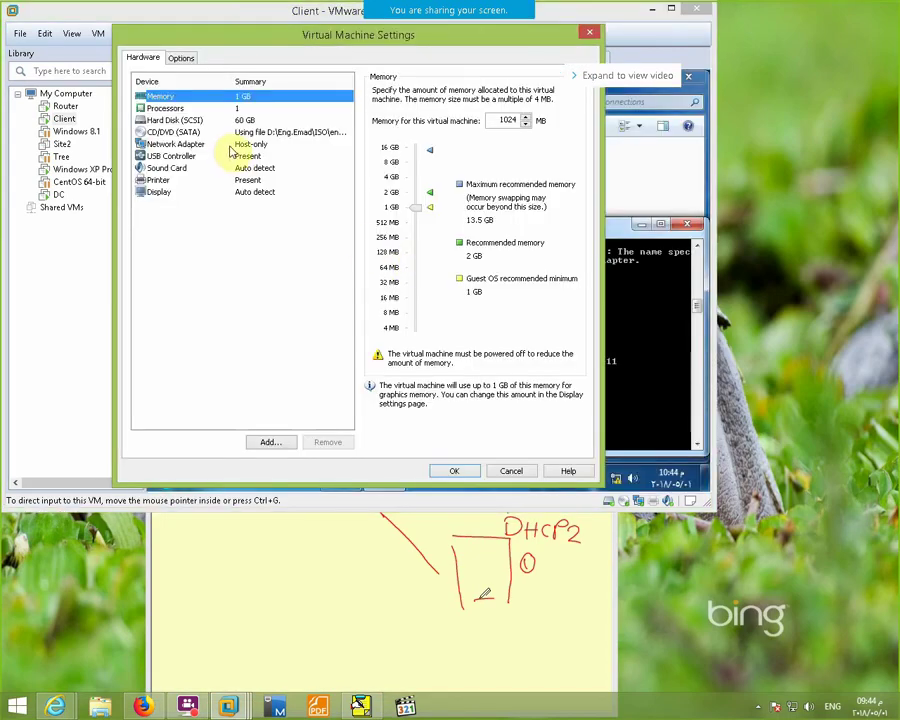
click(518, 469)
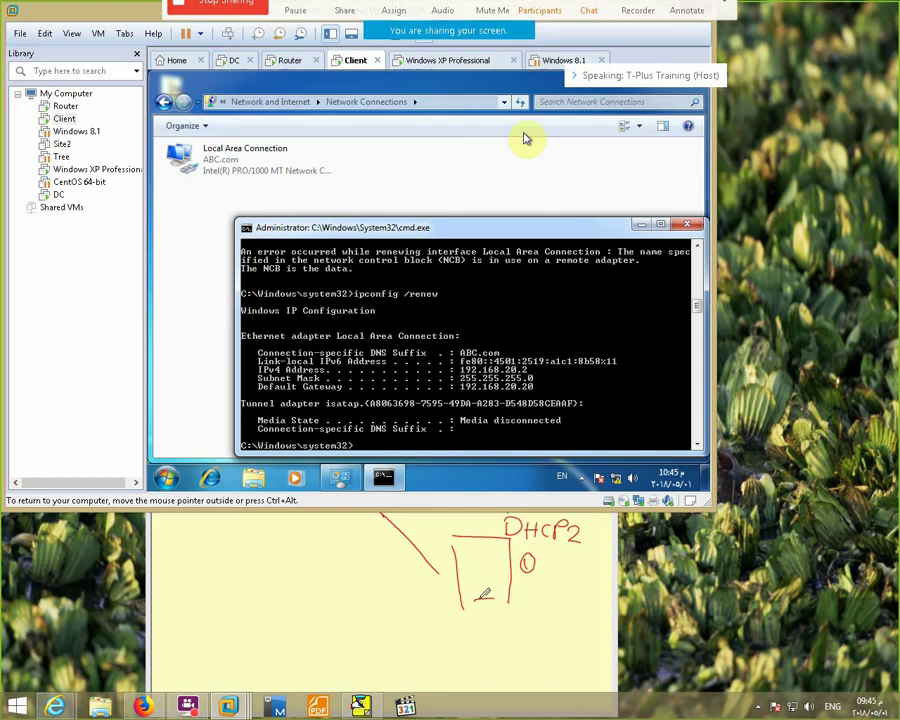
Set the Windows XP Professional VM's network adapter to Host-only and show it full screen
click(472, 62)
right_click(476, 62)
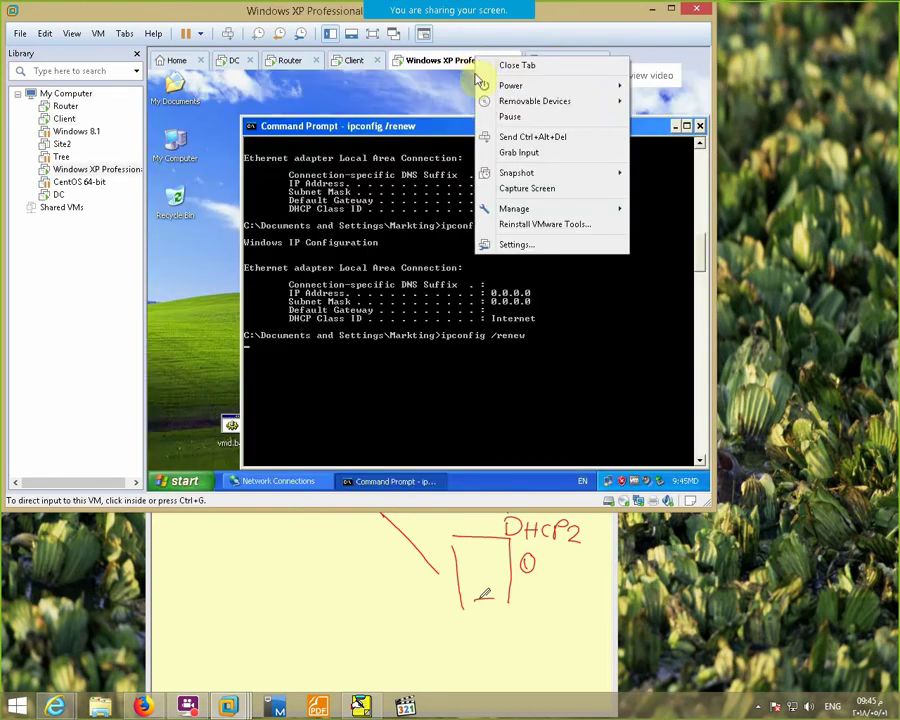
click(525, 246)
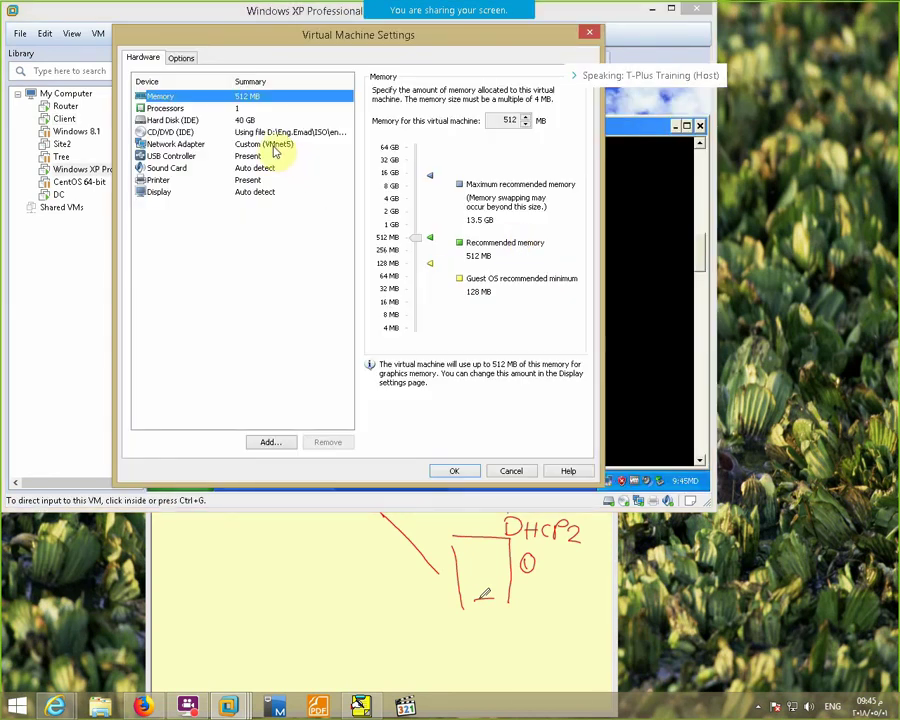
click(280, 145)
click(398, 192)
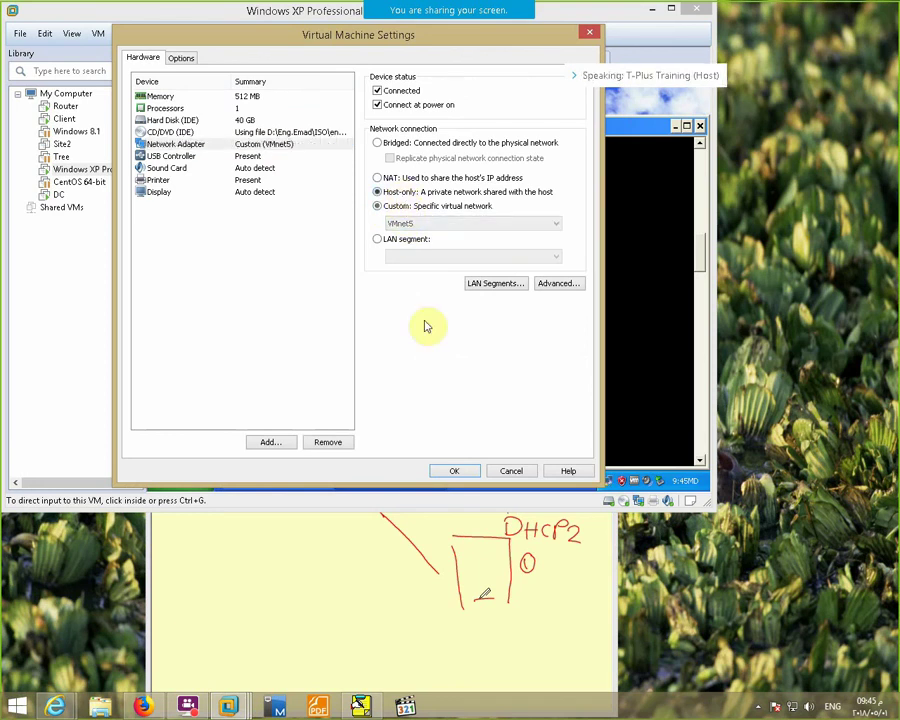
click(456, 470)
click(376, 37)
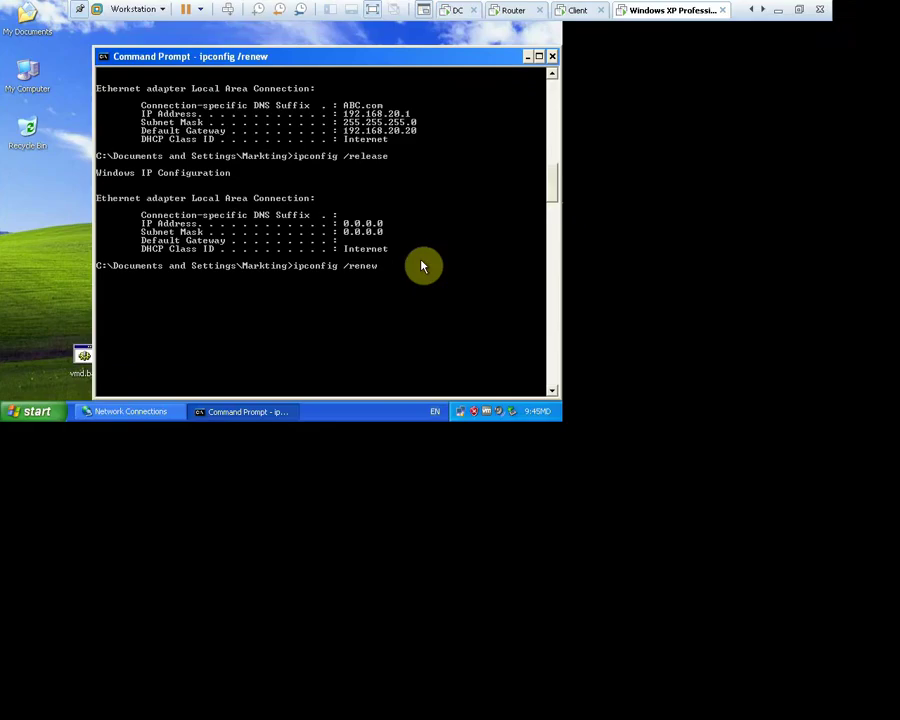
On the Windows 7 client, rerun ipconfig /release and ipconfig /renew to get 192.168.10.53
click(578, 12)
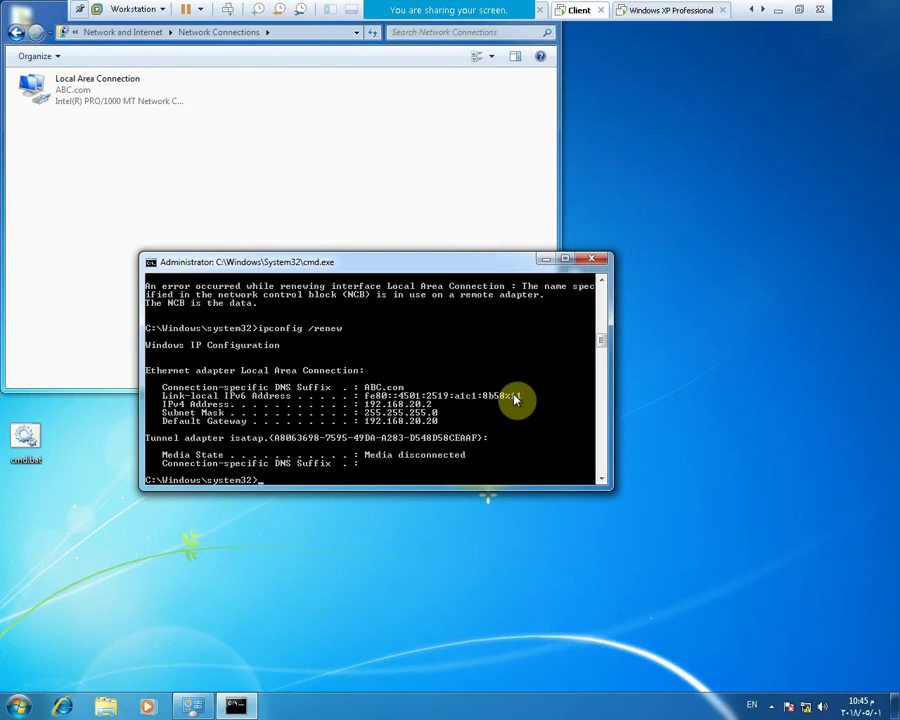
key(Up)
key(Return)
key(Up)
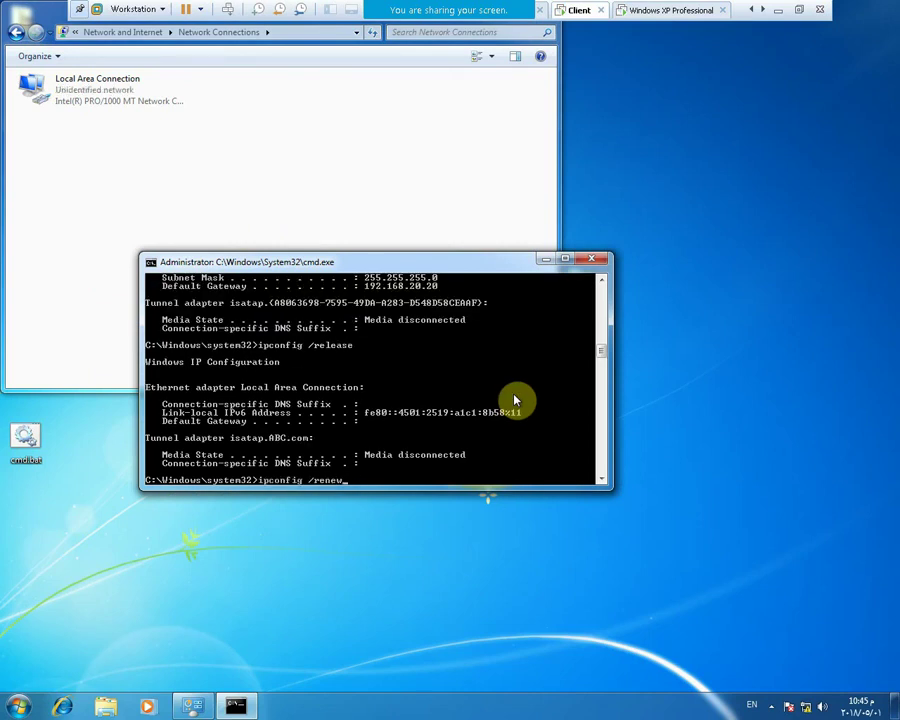
key(Return)
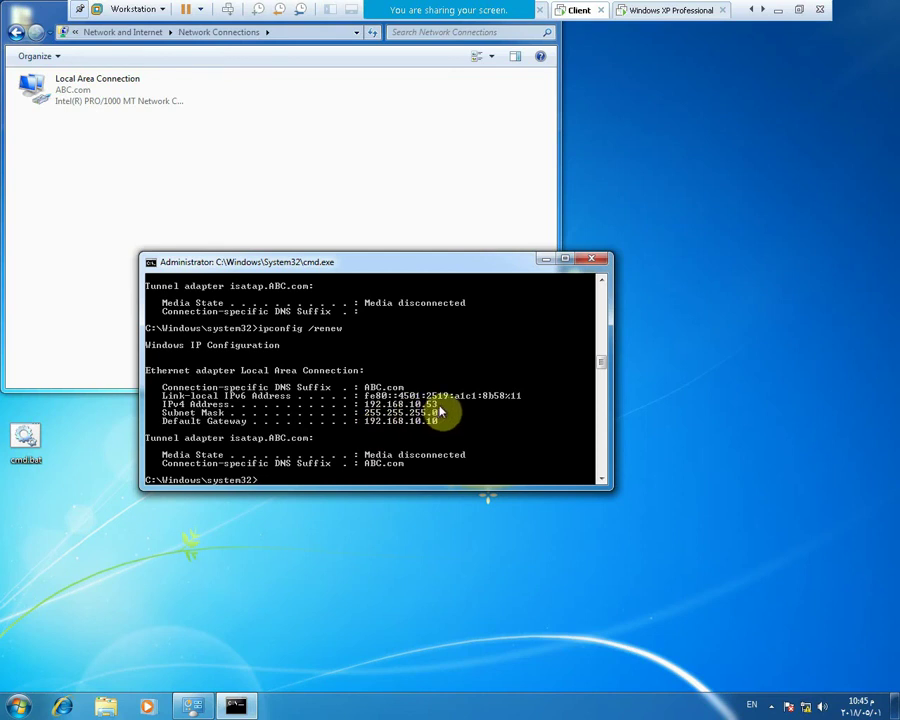
Rerun ipconfig /renew on the XP VM to lease 192.168.10.52, then exit full screen
click(672, 12)
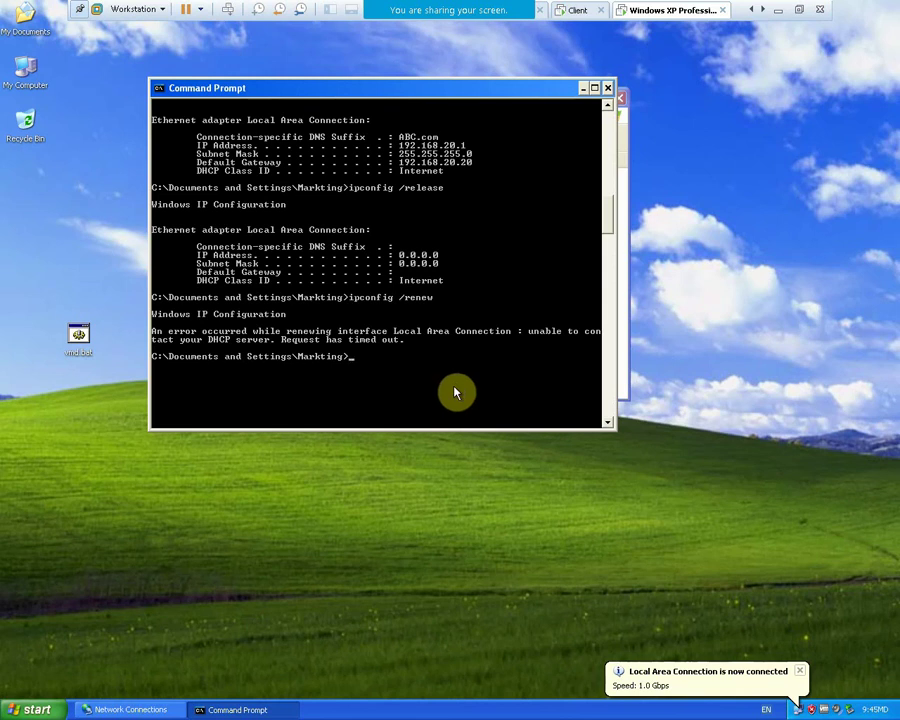
key(Up)
key(Return)
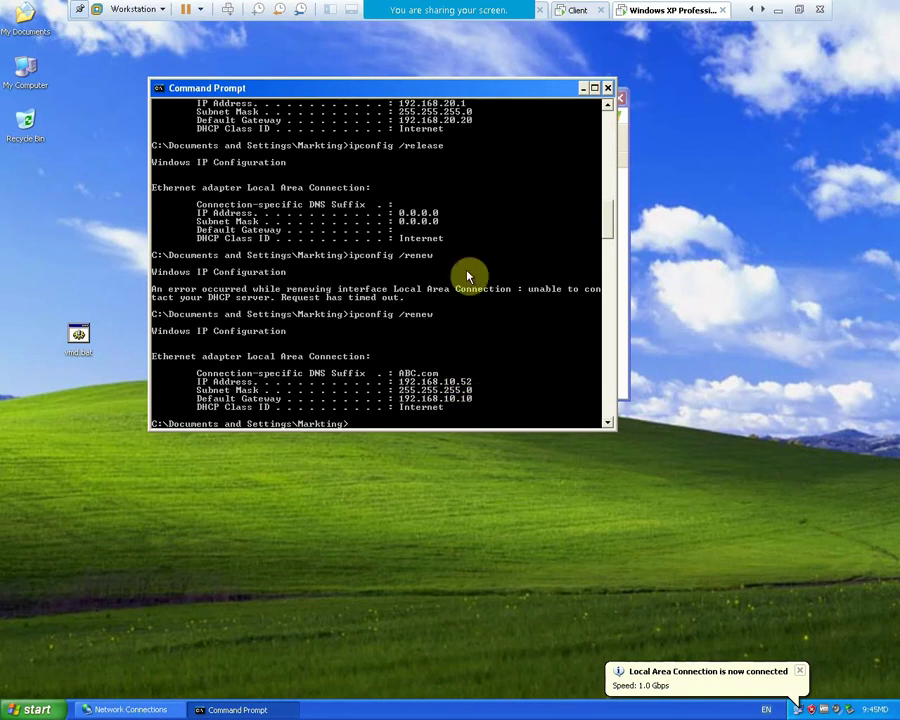
mouse_move(516, 24)
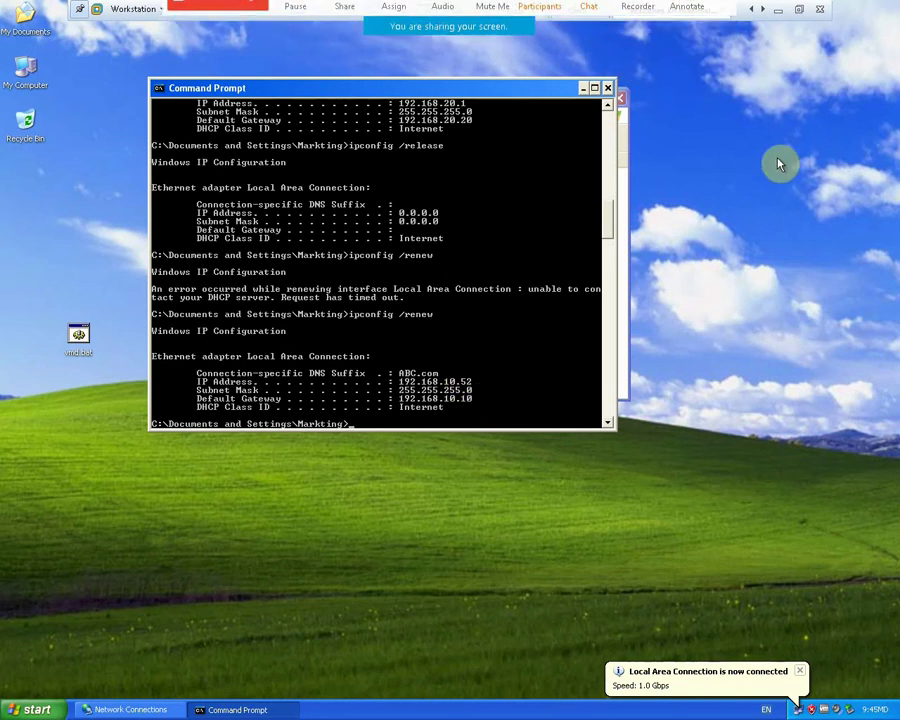
click(799, 9)
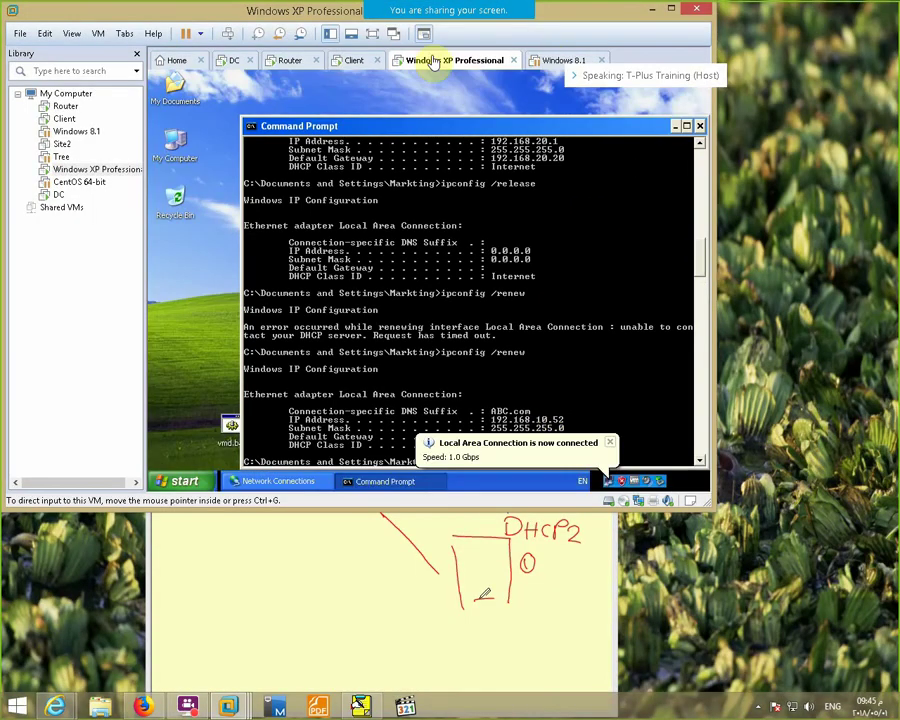
Refresh dhcp-2's Address Leases list on the Router VM, which shows no leases
click(291, 62)
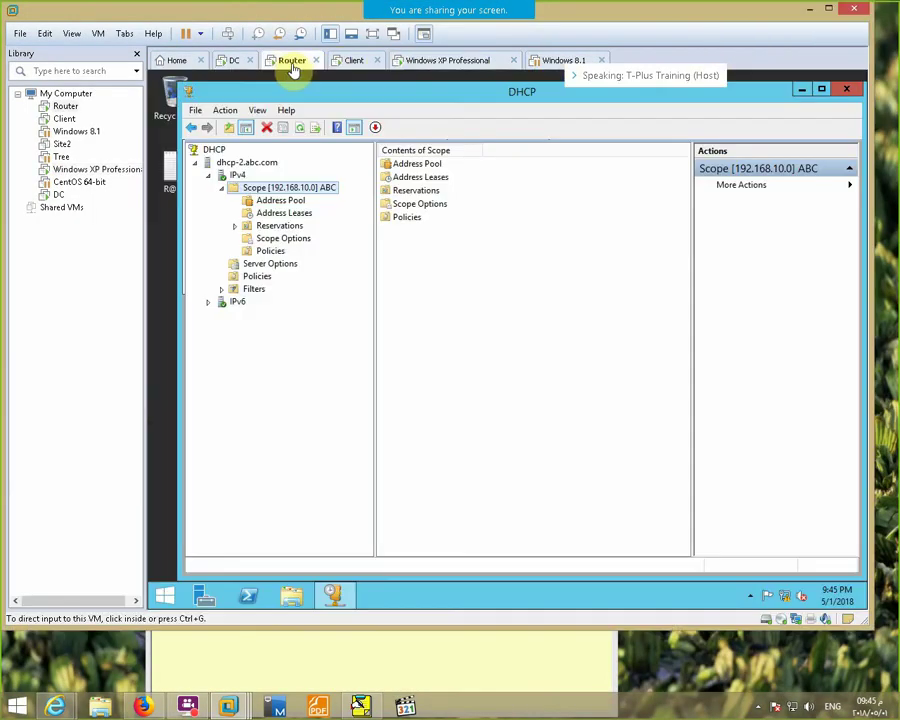
click(300, 213)
right_click(429, 237)
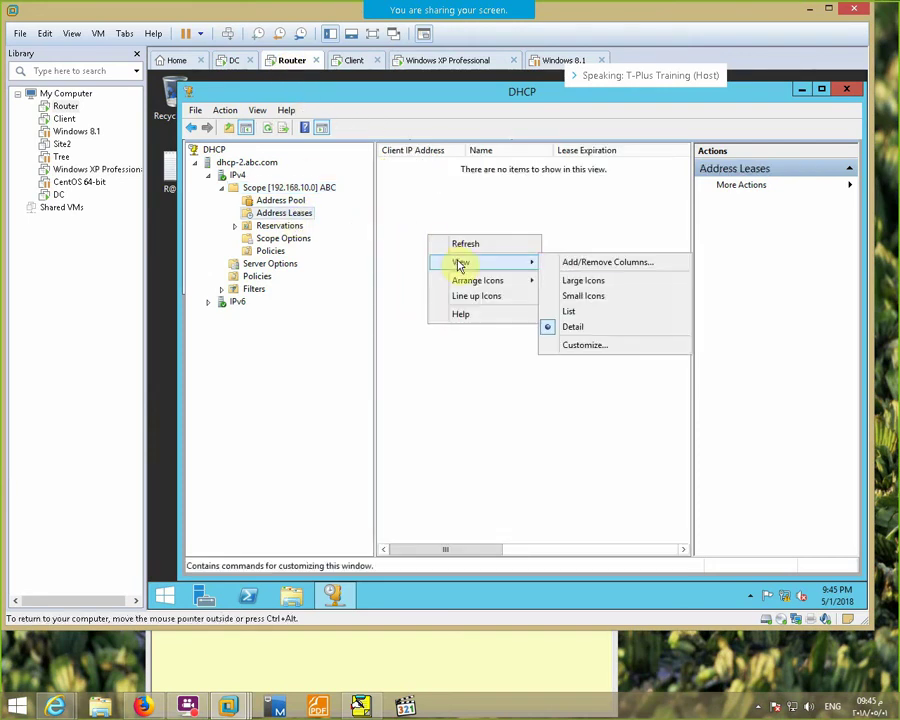
click(466, 247)
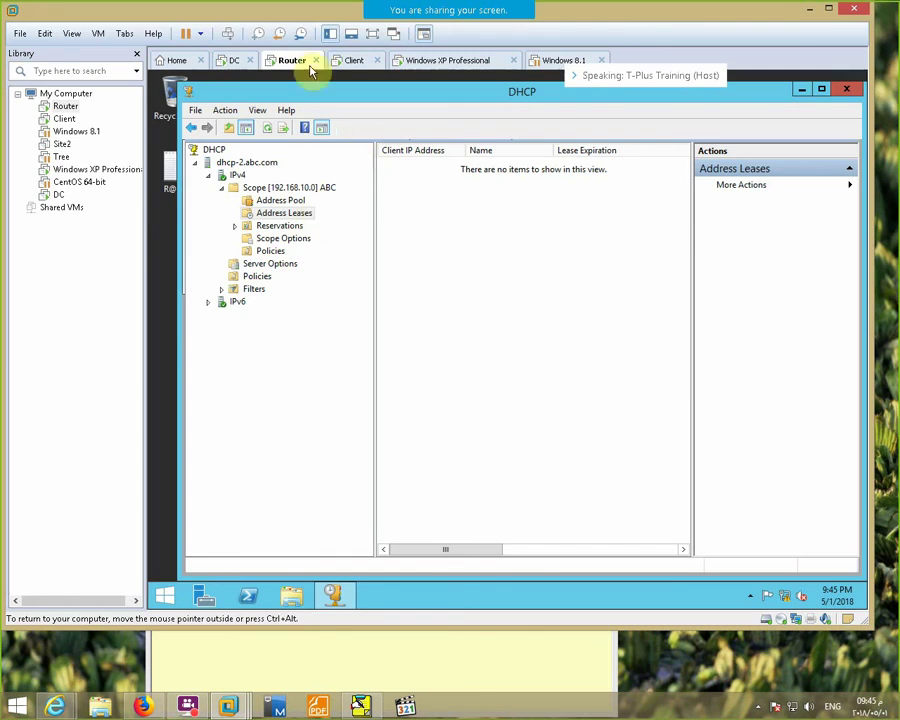
Close the Split-Scope wizard on the DC and refresh pdc.abc.com's five Address Leases full screen
click(228, 62)
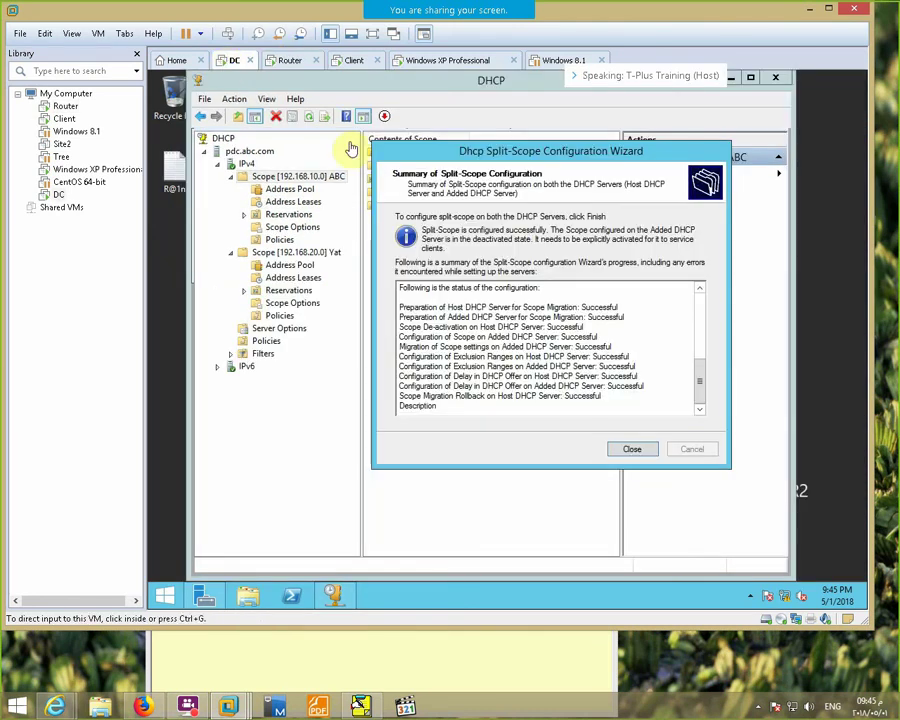
click(646, 449)
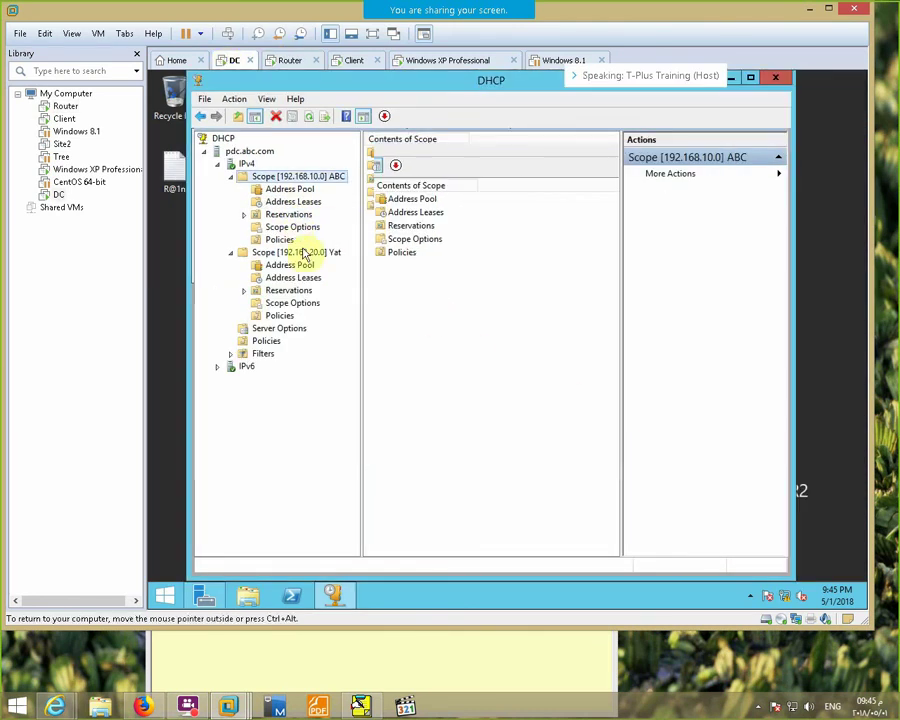
click(297, 201)
right_click(447, 297)
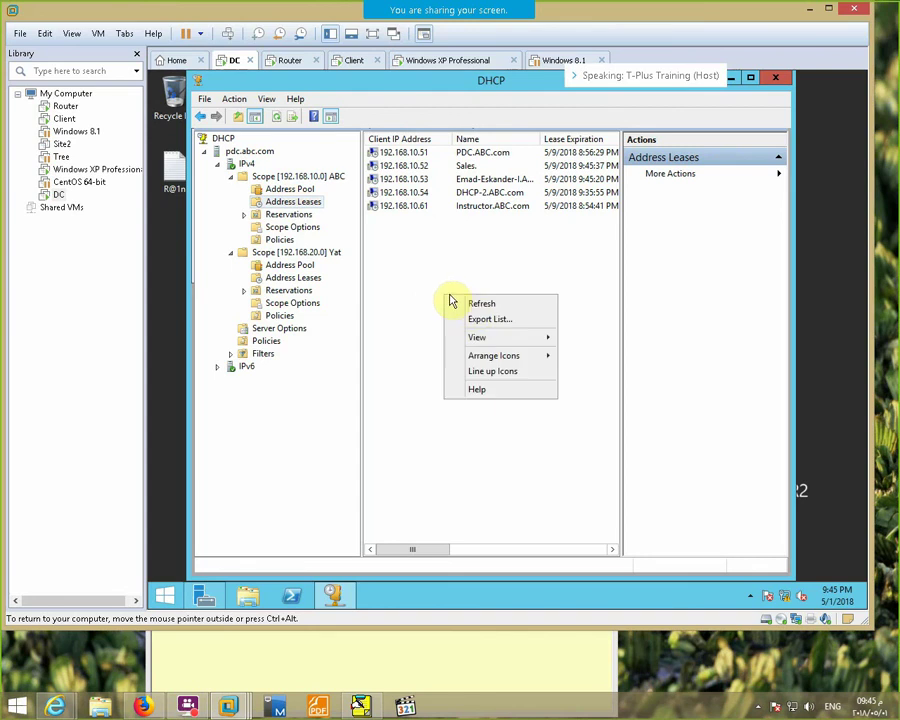
click(476, 308)
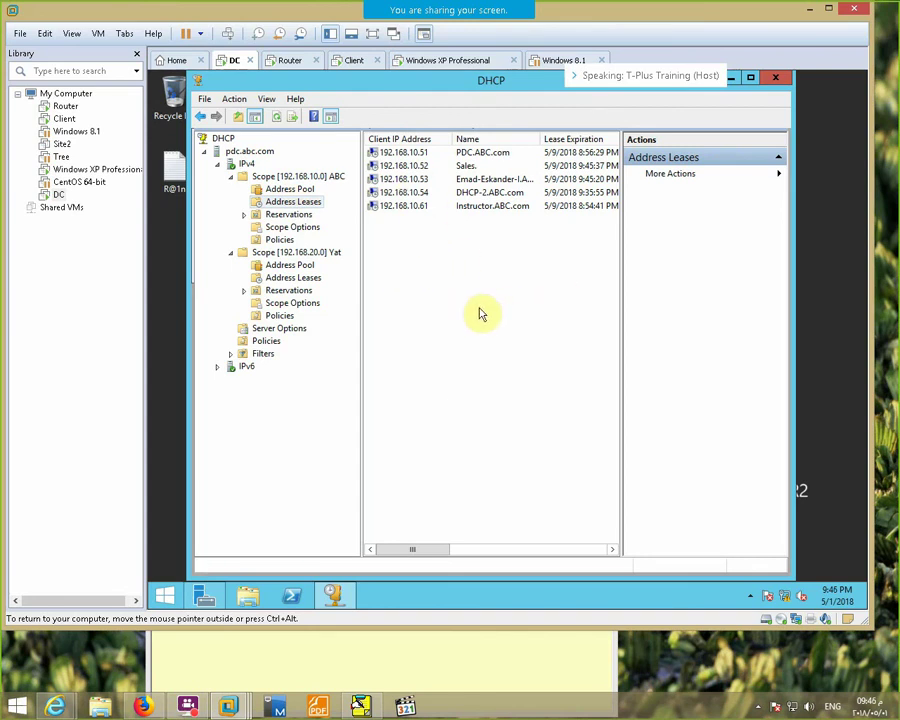
click(372, 36)
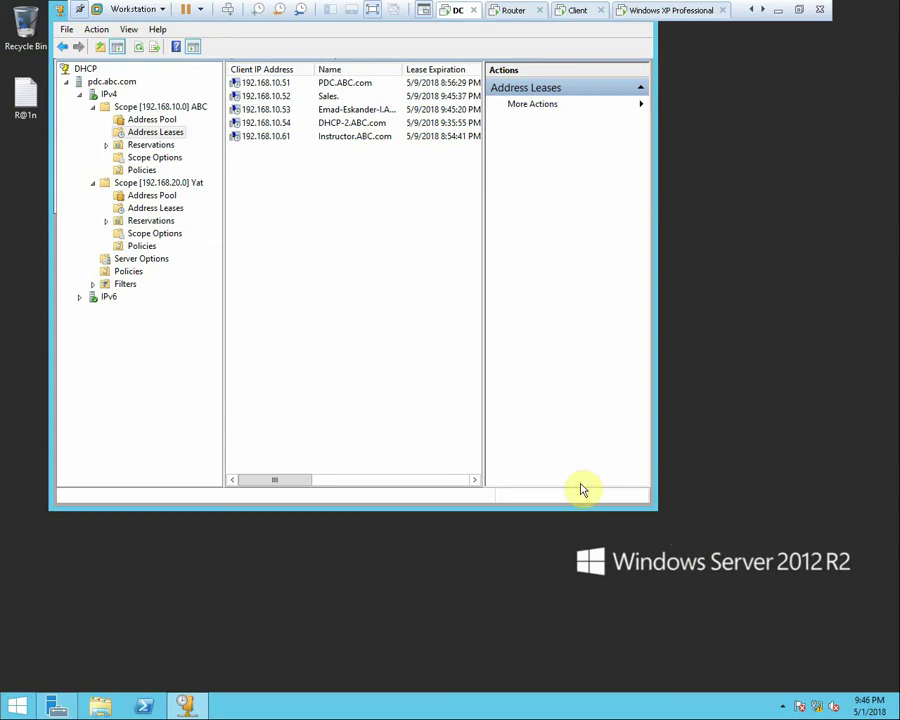
Set pdc.abc.com's Scope [192.168.10.0] subnet delay to 0 ms in Advanced properties
right_click(110, 94)
right_click(110, 107)
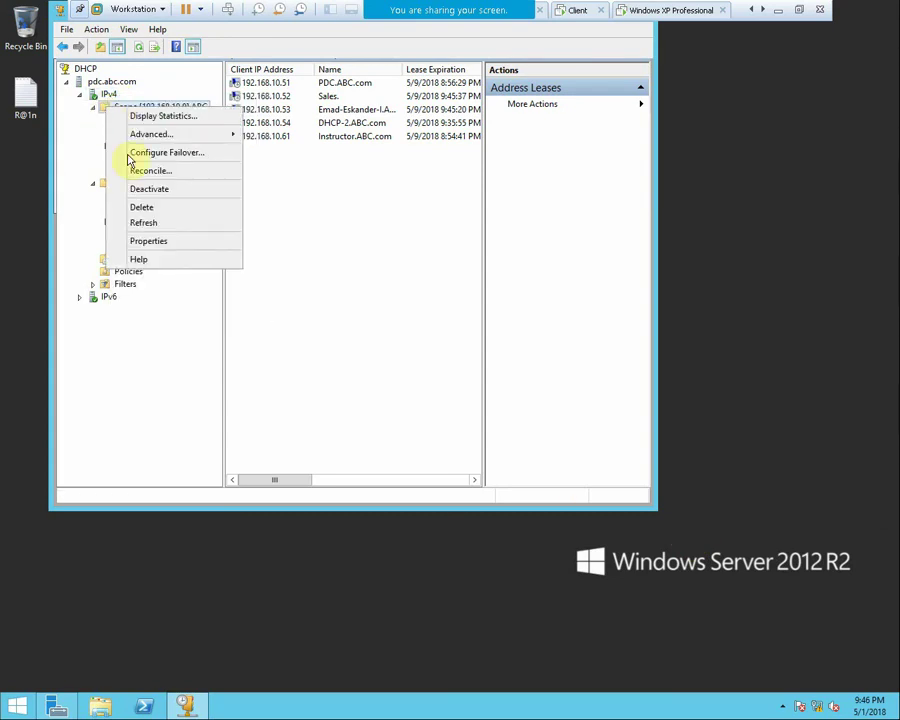
click(148, 241)
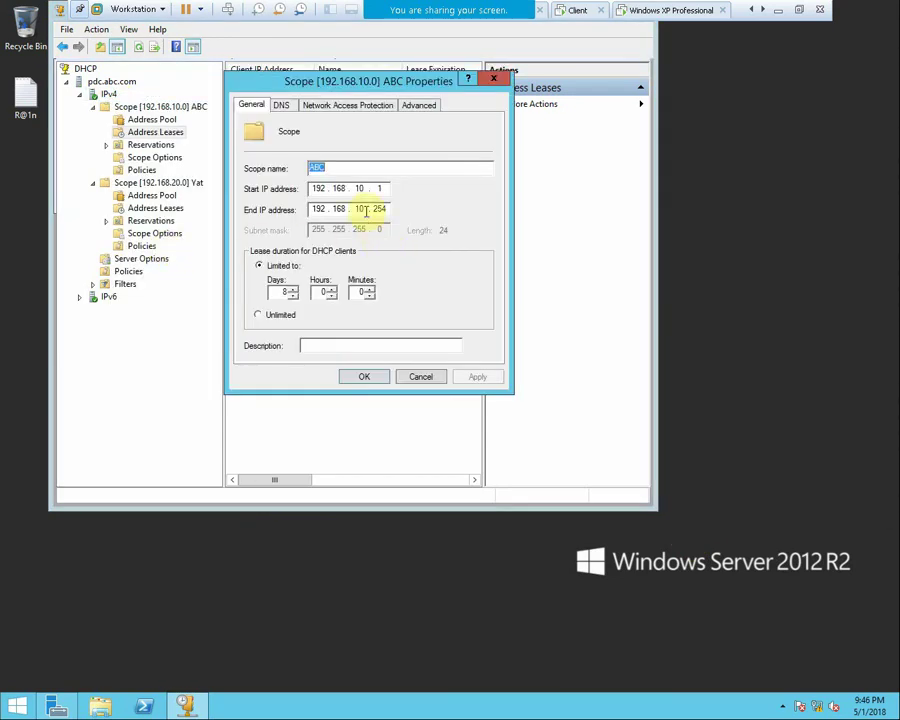
click(428, 106)
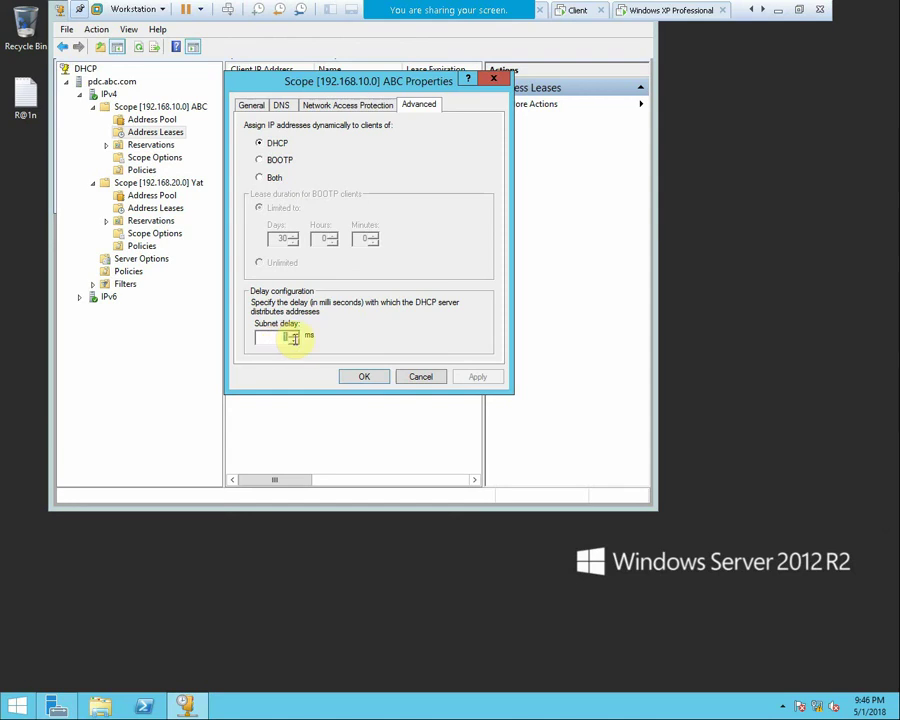
click(294, 341)
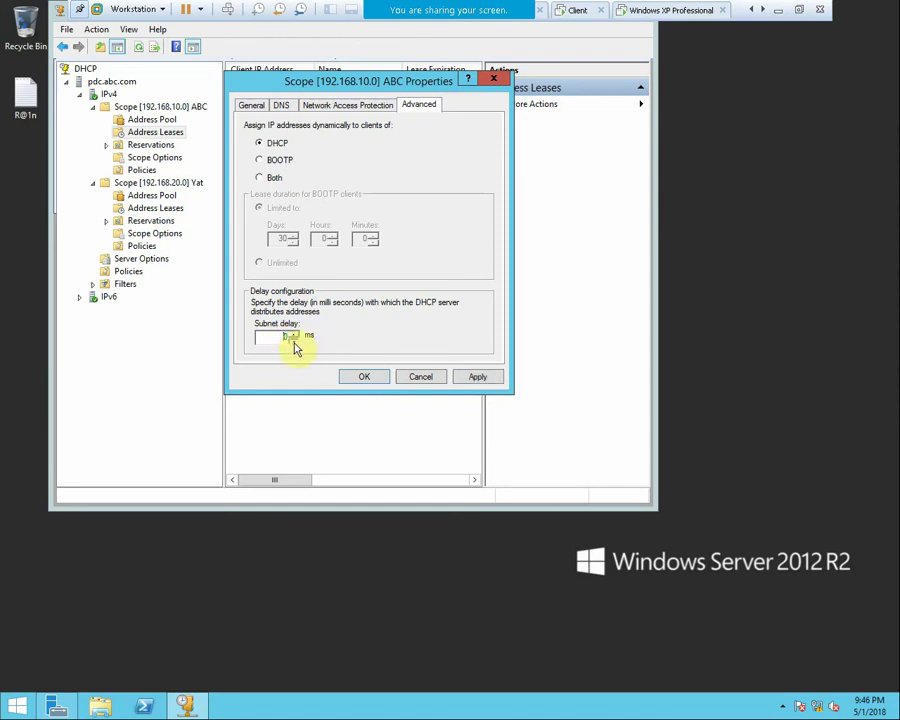
click(475, 378)
click(364, 377)
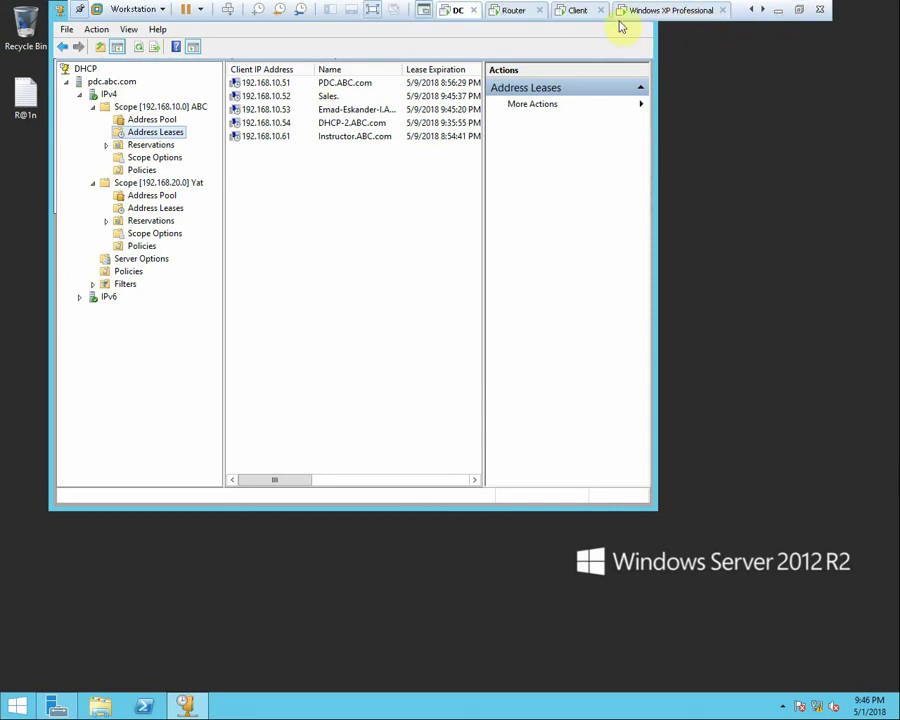
Raise dhcp-2's Scope [192.168.10.0] subnet delay to 2 ms in Advanced properties
click(505, 18)
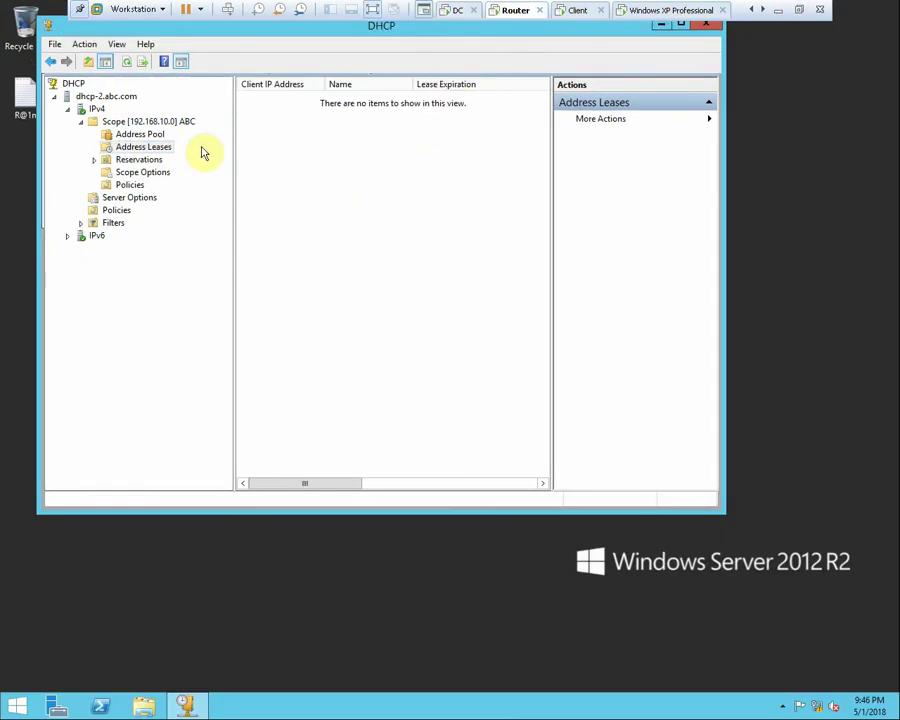
right_click(155, 122)
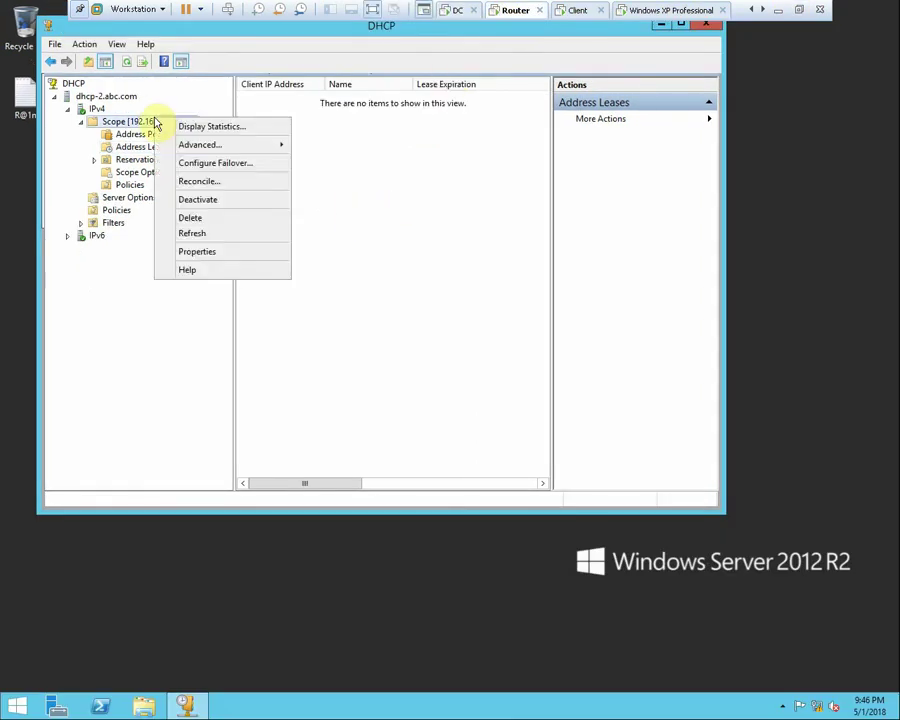
click(205, 253)
click(430, 138)
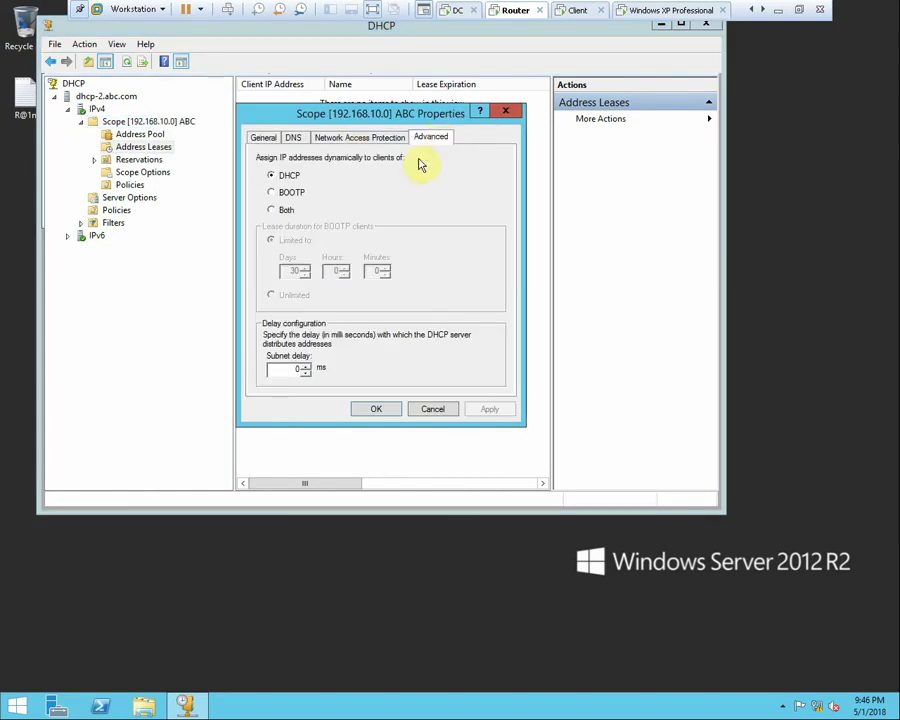
click(307, 373)
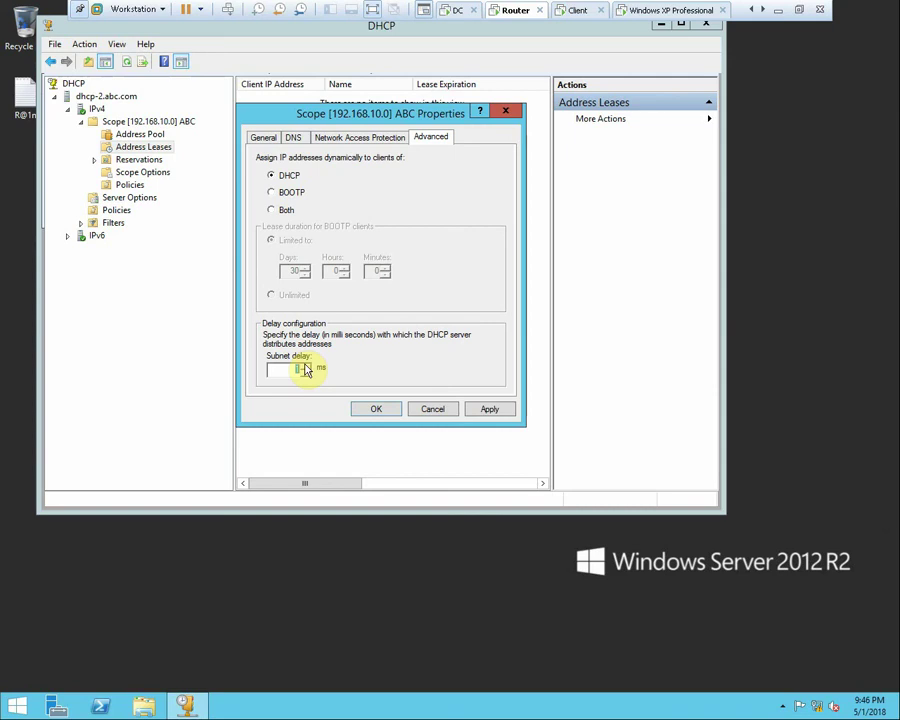
click(486, 409)
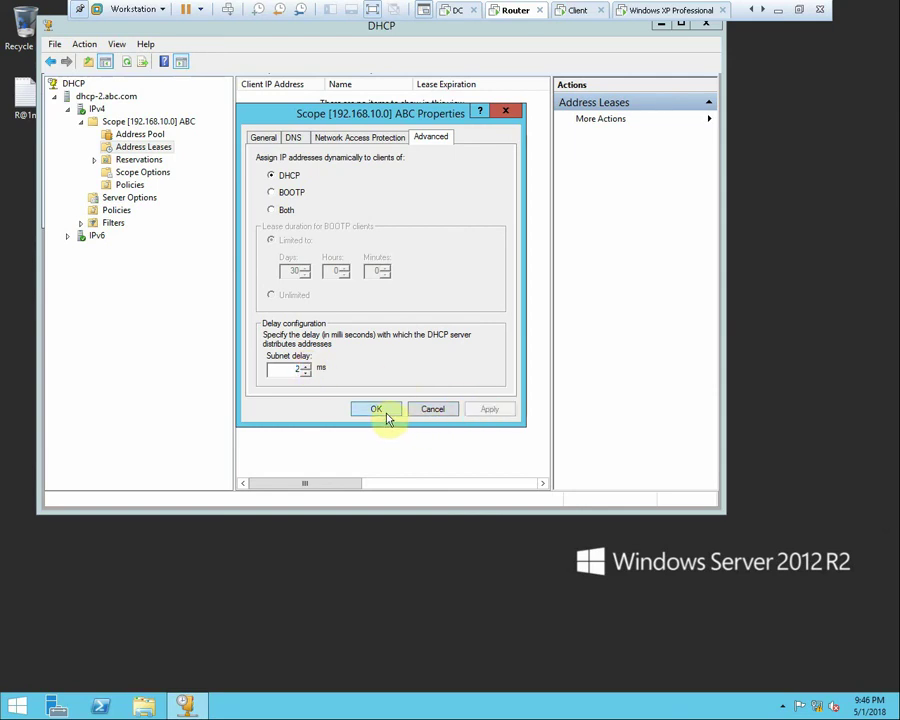
click(386, 410)
Run ipconfig /release and ipconfig /renew on the Windows 7 client
click(577, 11)
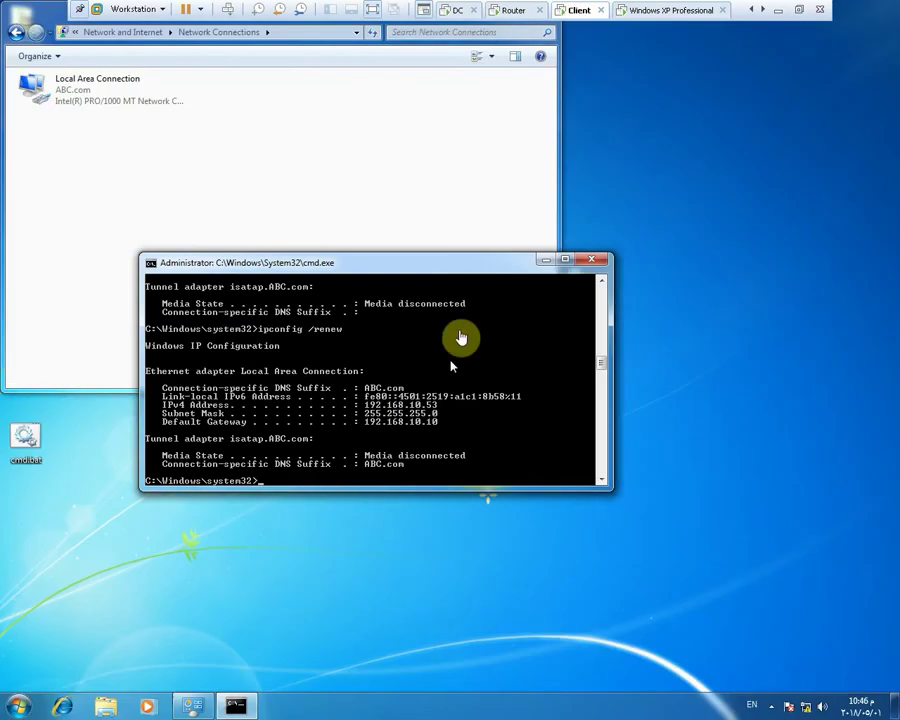
text(ipconfig /release)
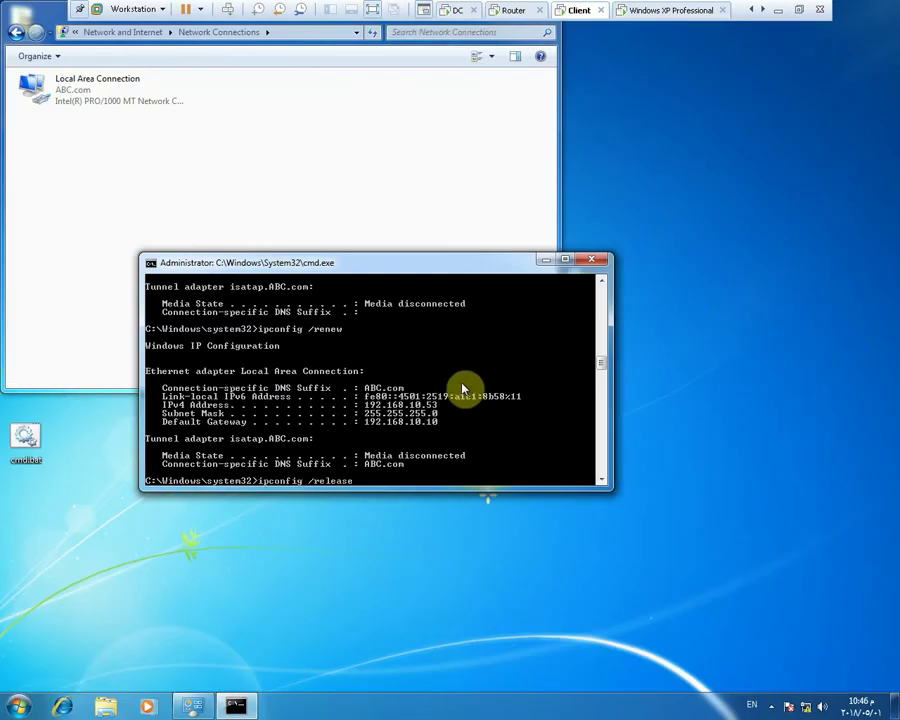
key(Return)
key(Up)
key(Up)
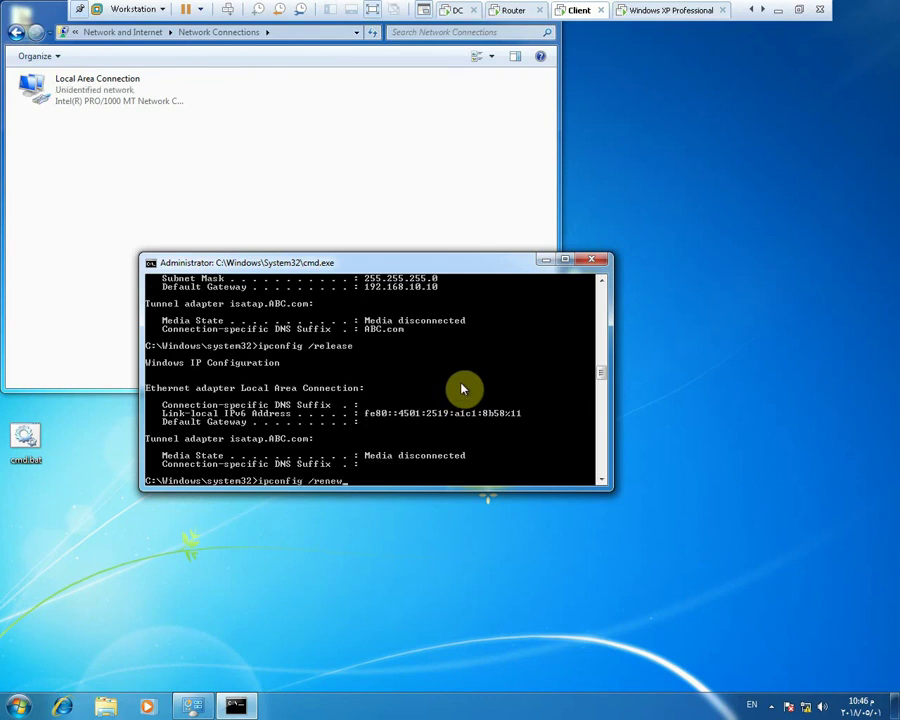
key(Return)
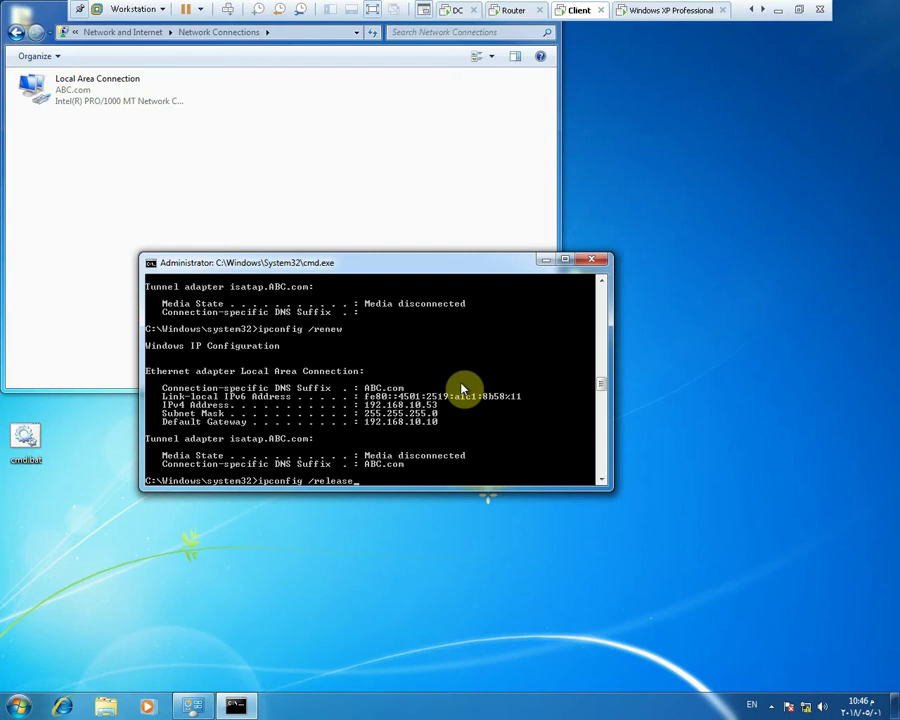
key(Return)
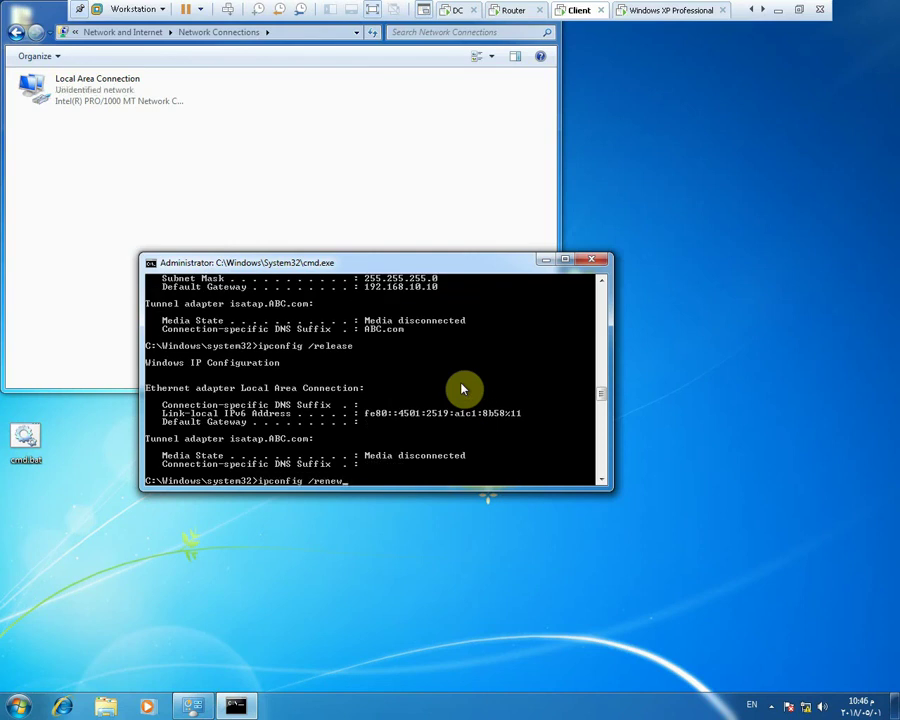
key(Return)
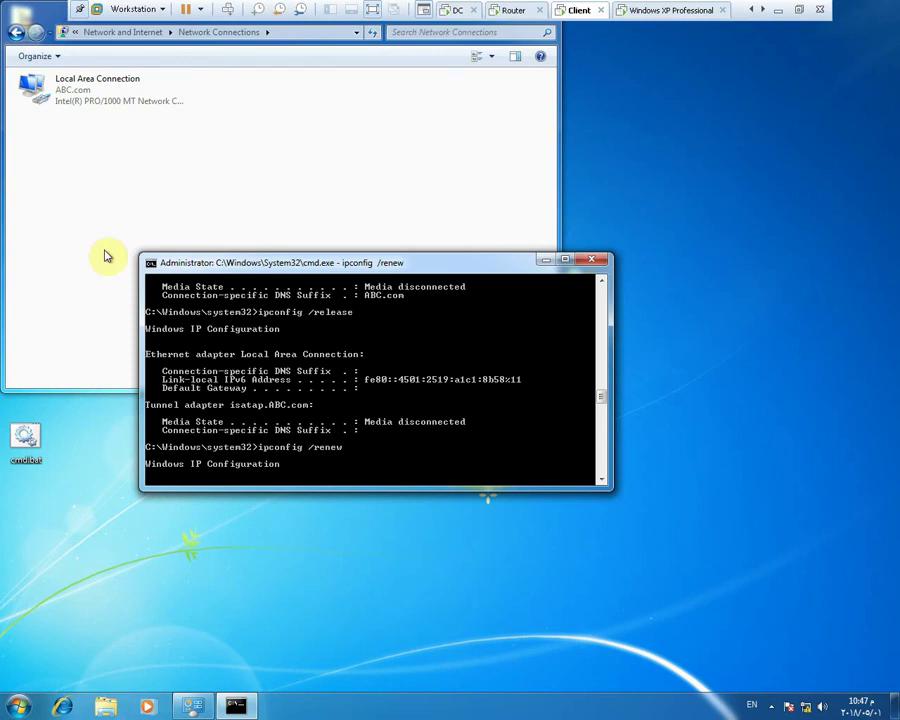
Disable and re-enable the client's Local Area Connection
right_click(65, 91)
click(68, 96)
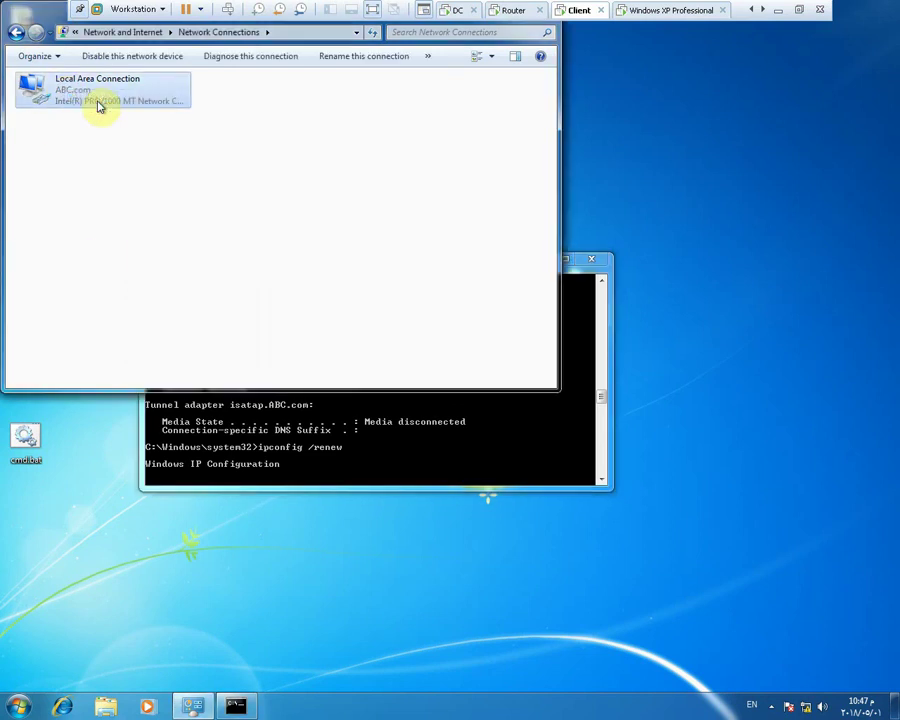
right_click(68, 99)
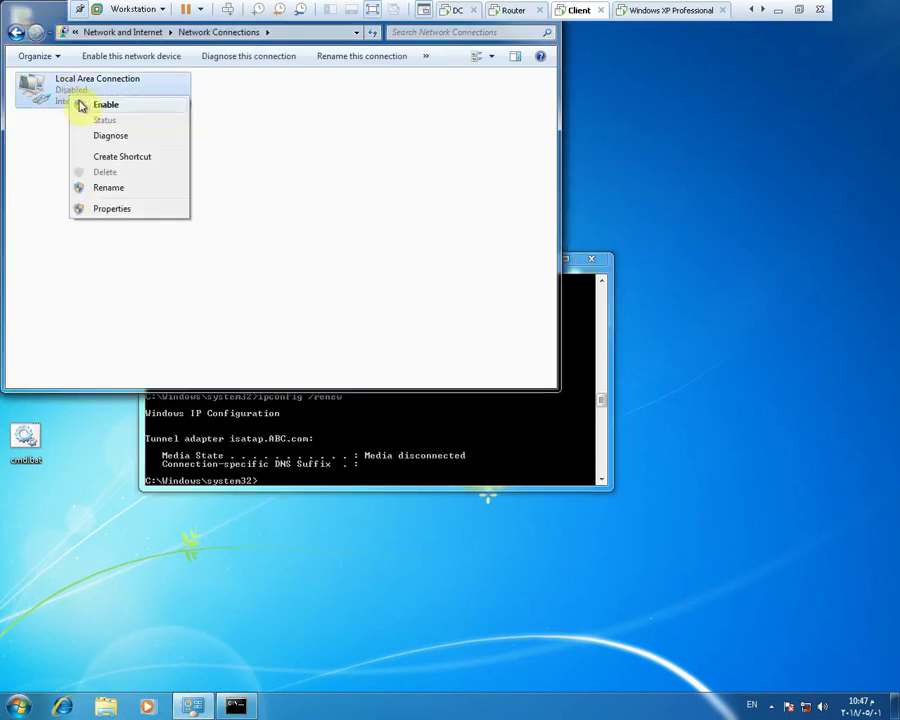
click(82, 104)
click(424, 462)
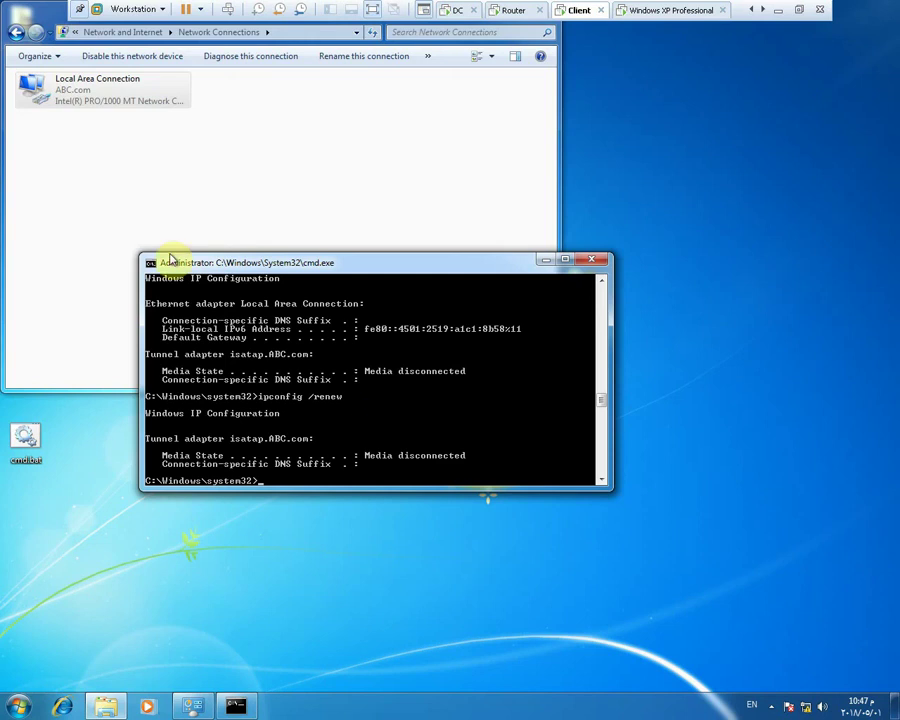
Check the connection details show 192.168.10.53 from DHCP server 192.168.10.100, then switch to the Router VM
right_click(94, 98)
click(124, 120)
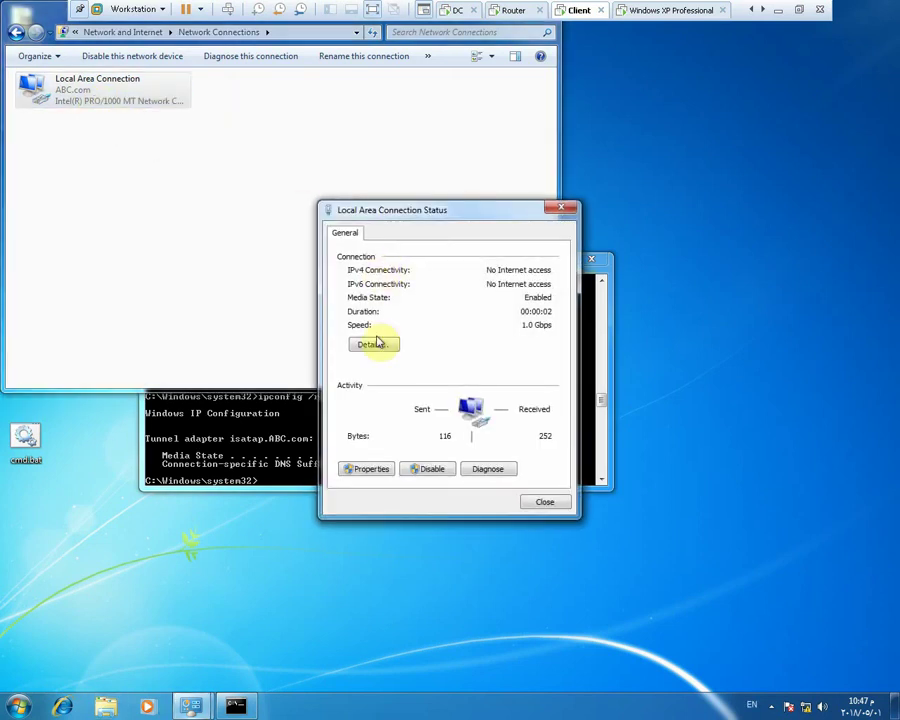
click(376, 344)
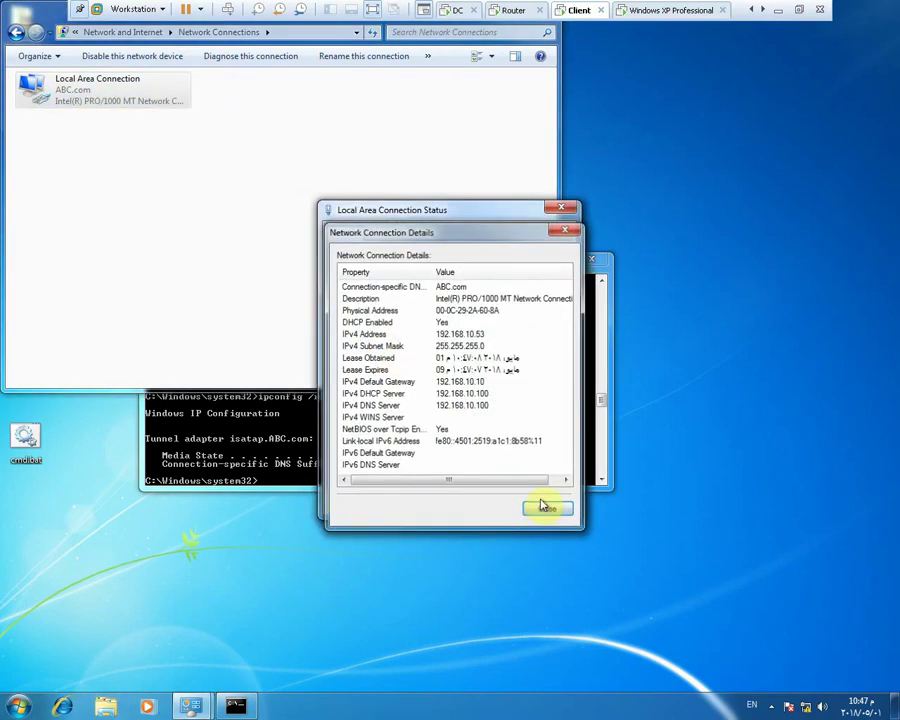
click(545, 509)
click(514, 12)
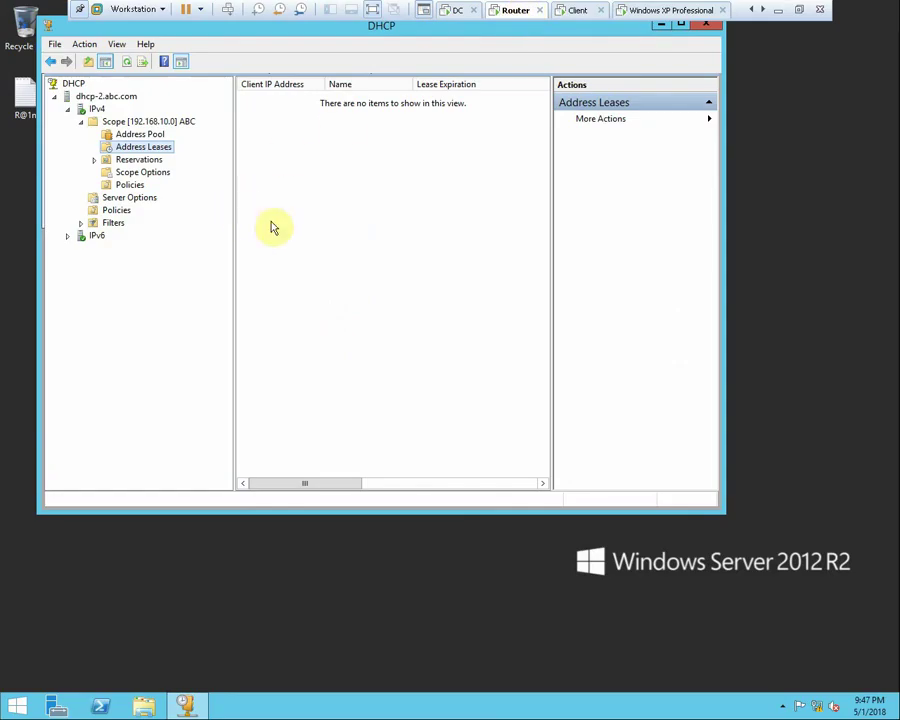
Release and renew the XP client's lease to get 192.168.10.52, then switch to the DC VM
click(643, 10)
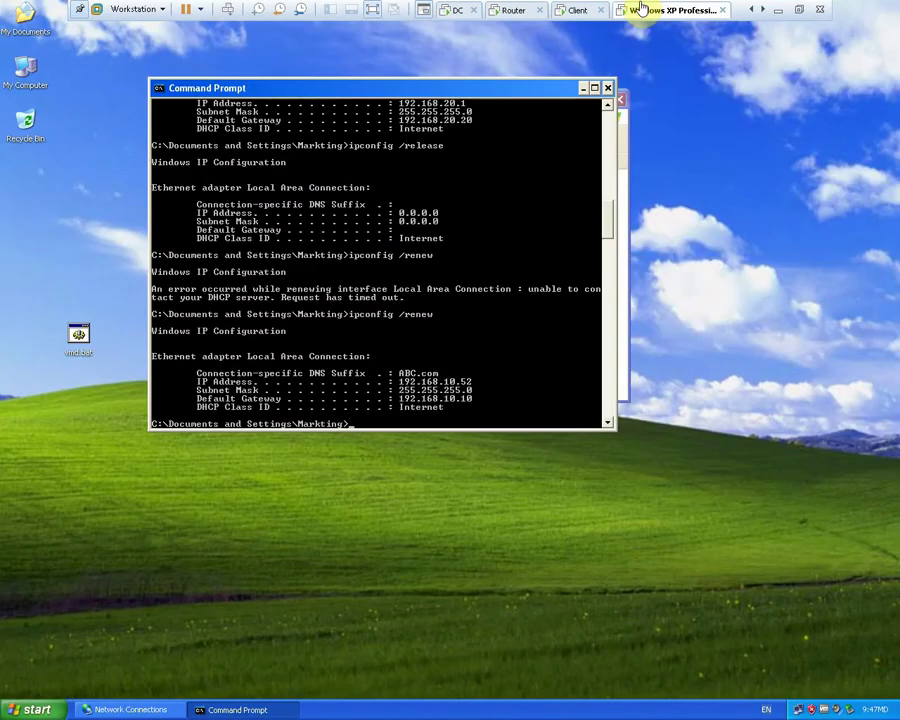
key(Up)
key(Up)
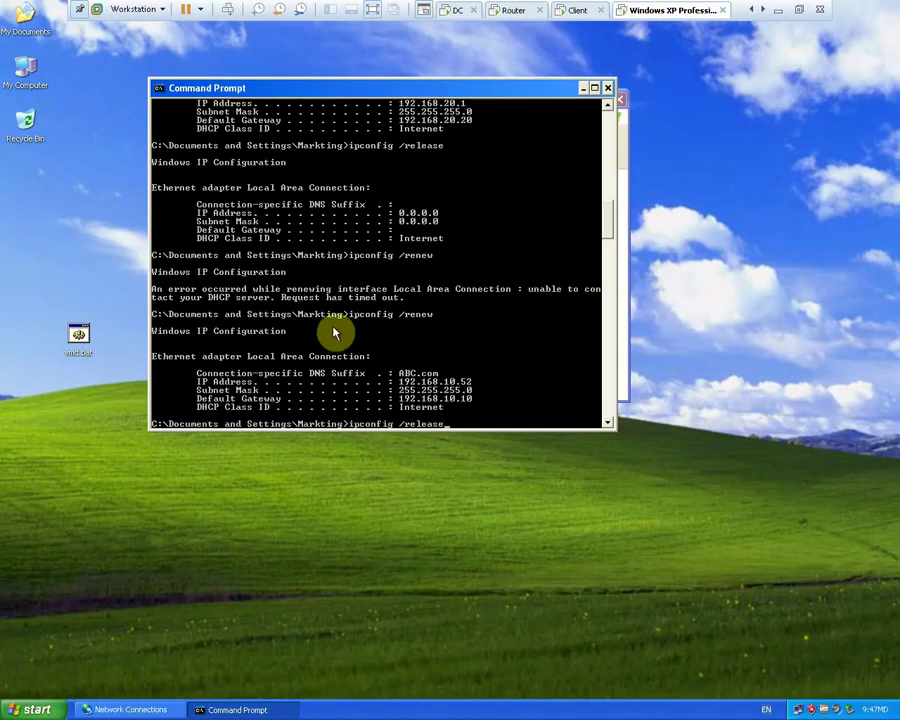
key(Return)
key(Up)
key(Up)
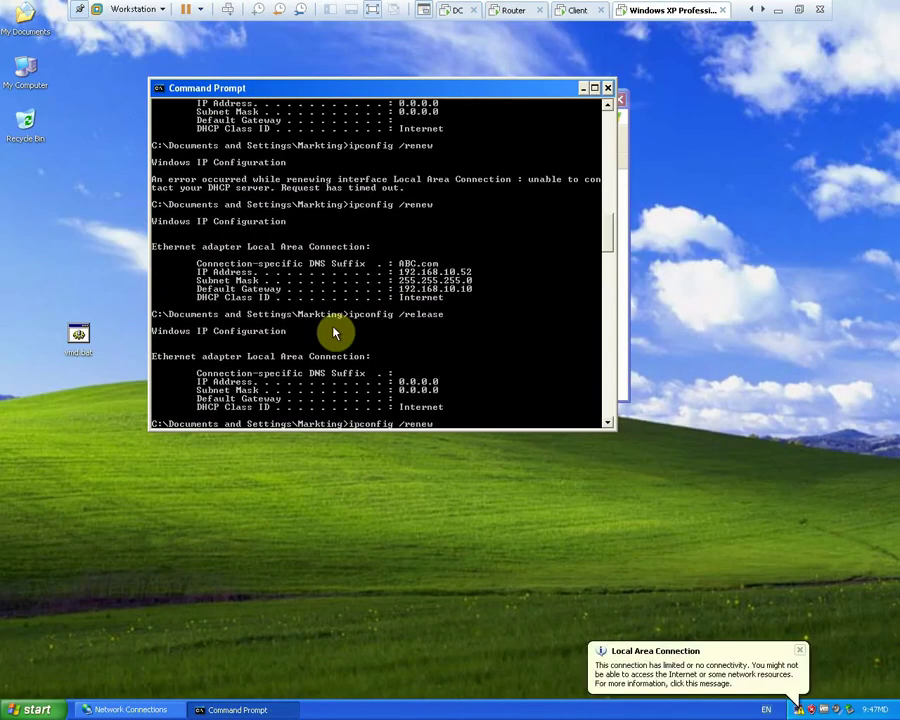
key(Return)
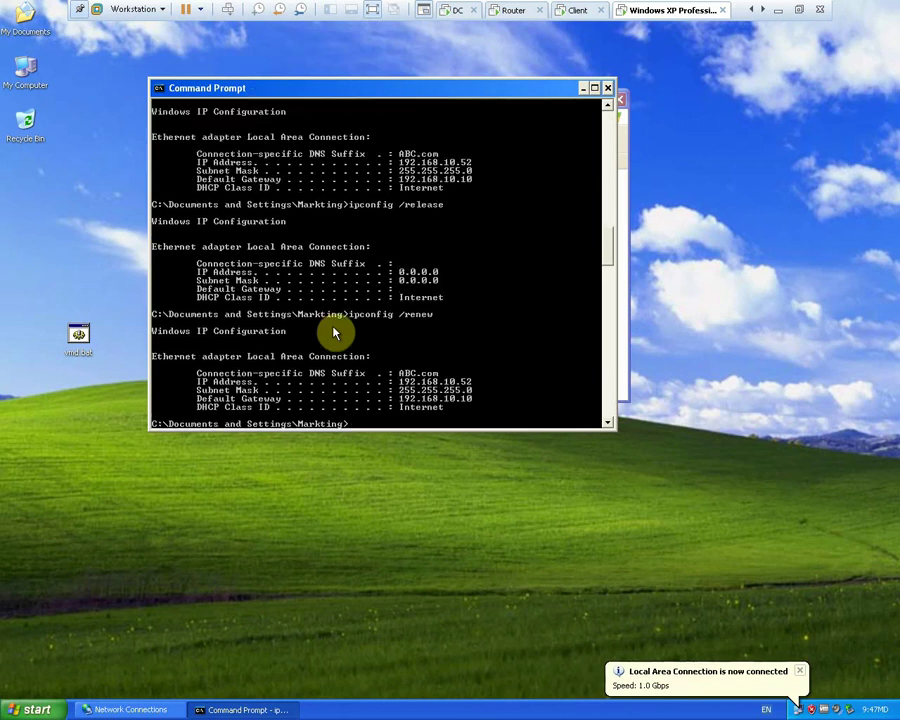
click(453, 13)
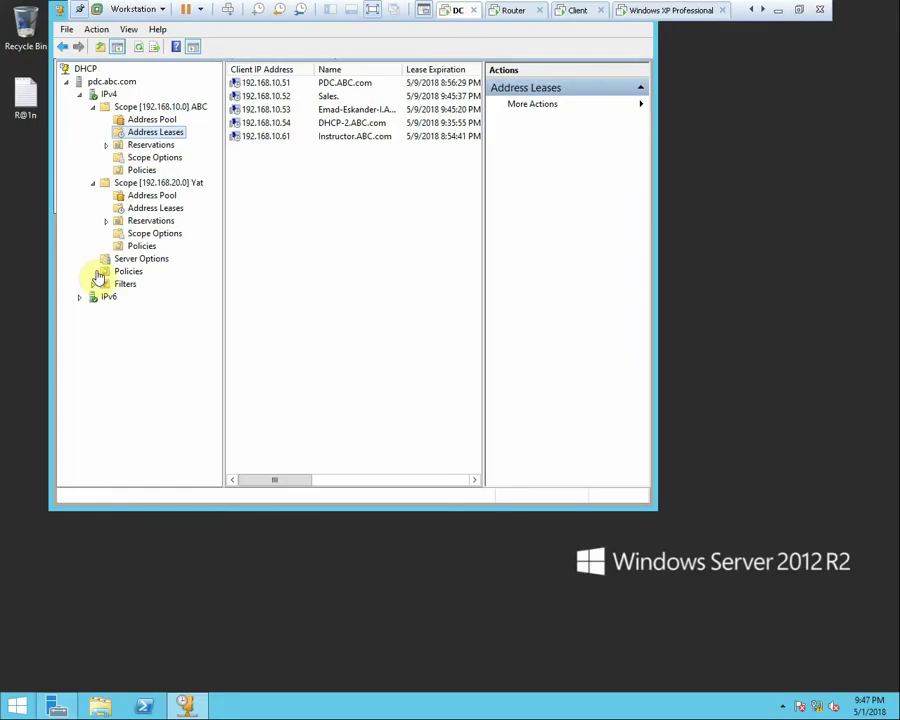
Delete the Default BOOTP Class policy from the ABC scope's Policies
click(155, 173)
right_click(285, 84)
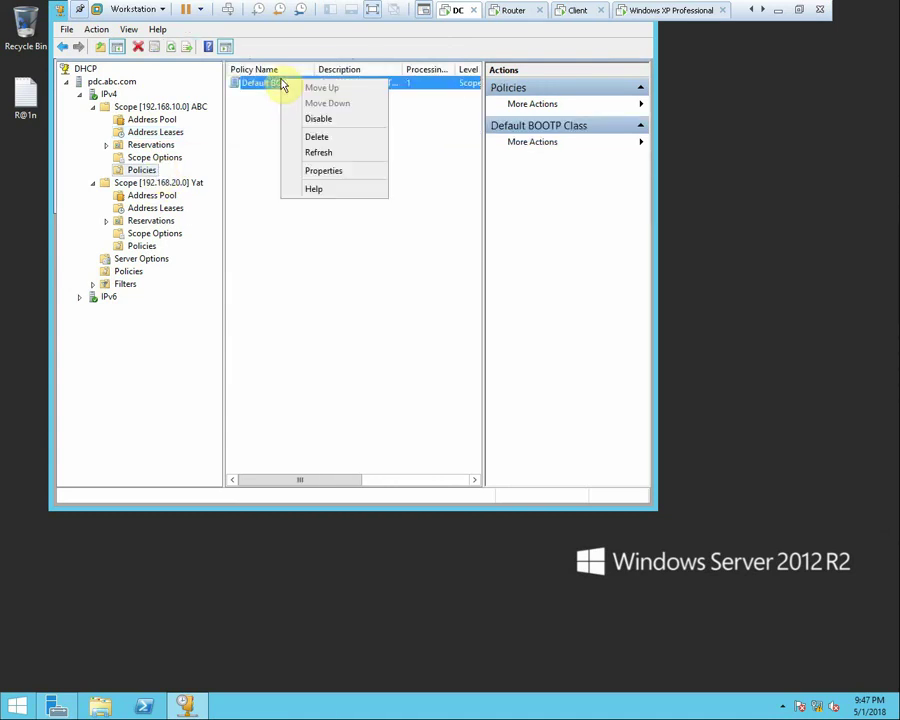
click(317, 138)
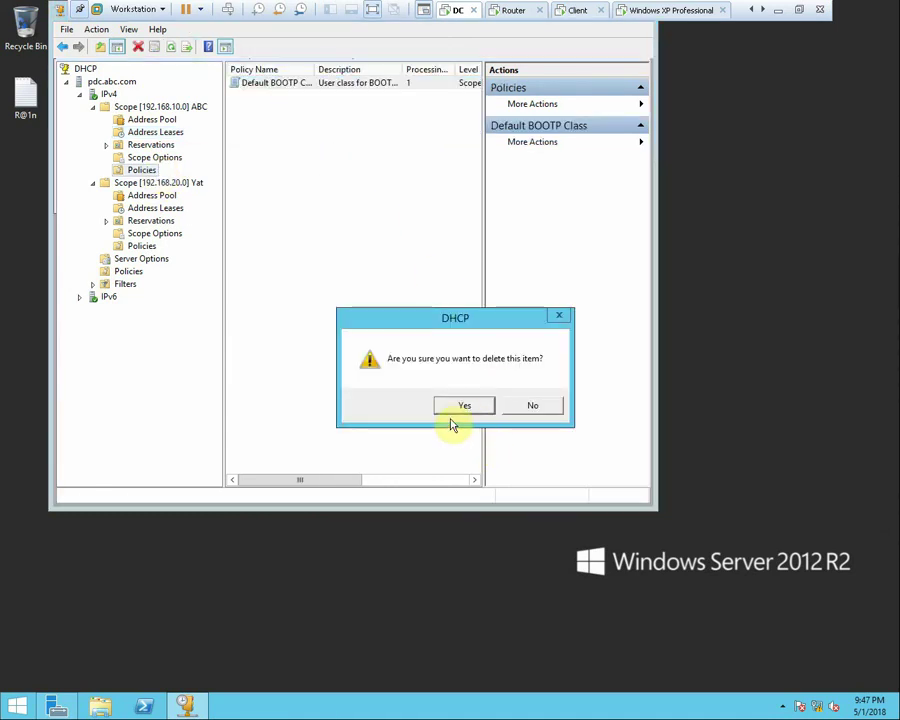
click(463, 406)
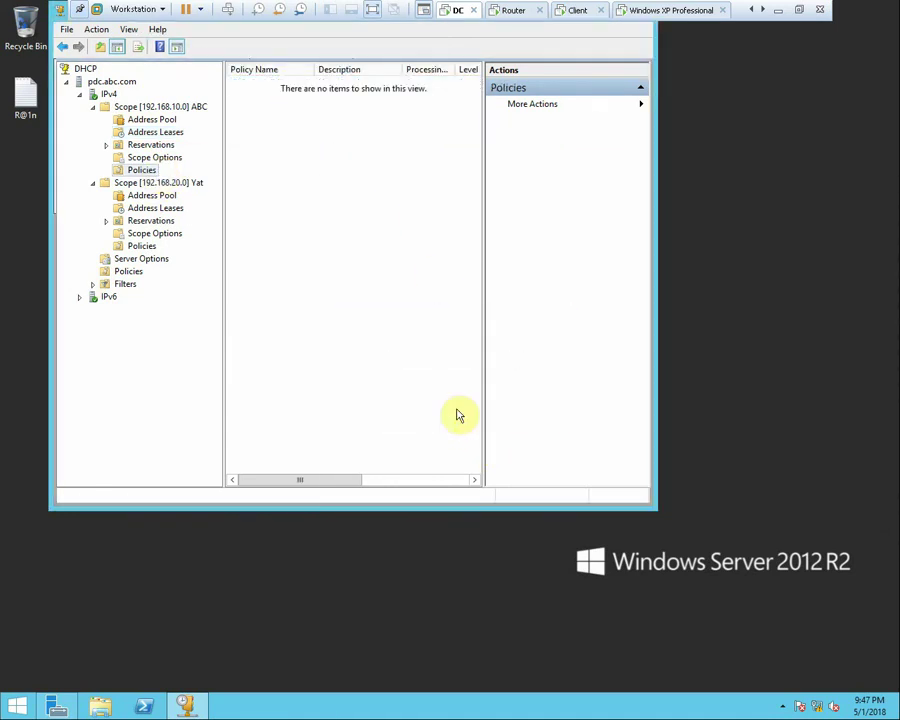
Delete Scope [192.168.20.0] Yat, confirming despite active clients
right_click(172, 184)
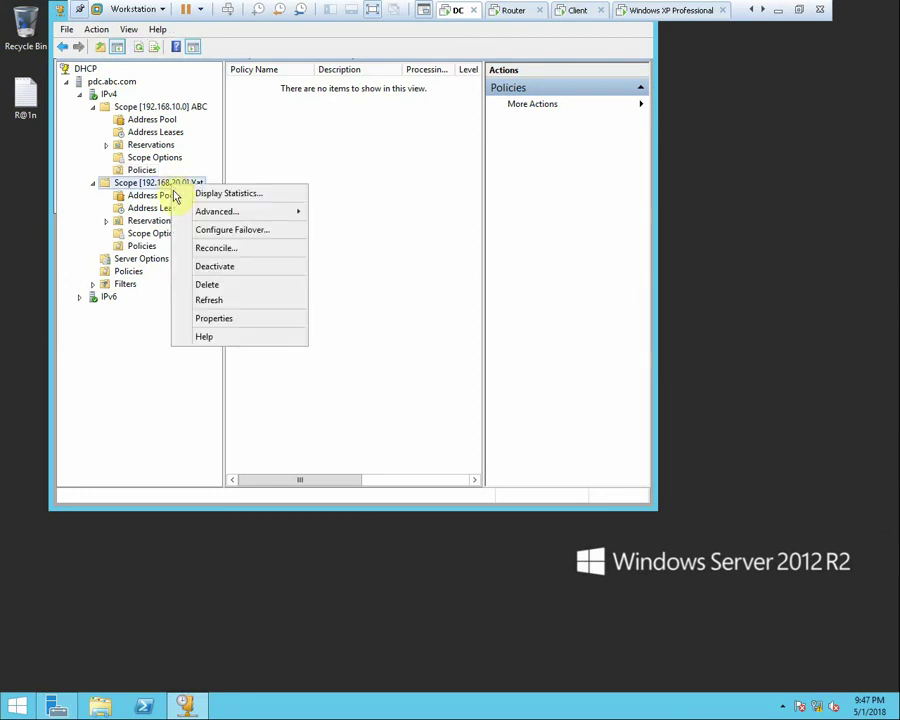
click(211, 286)
click(528, 410)
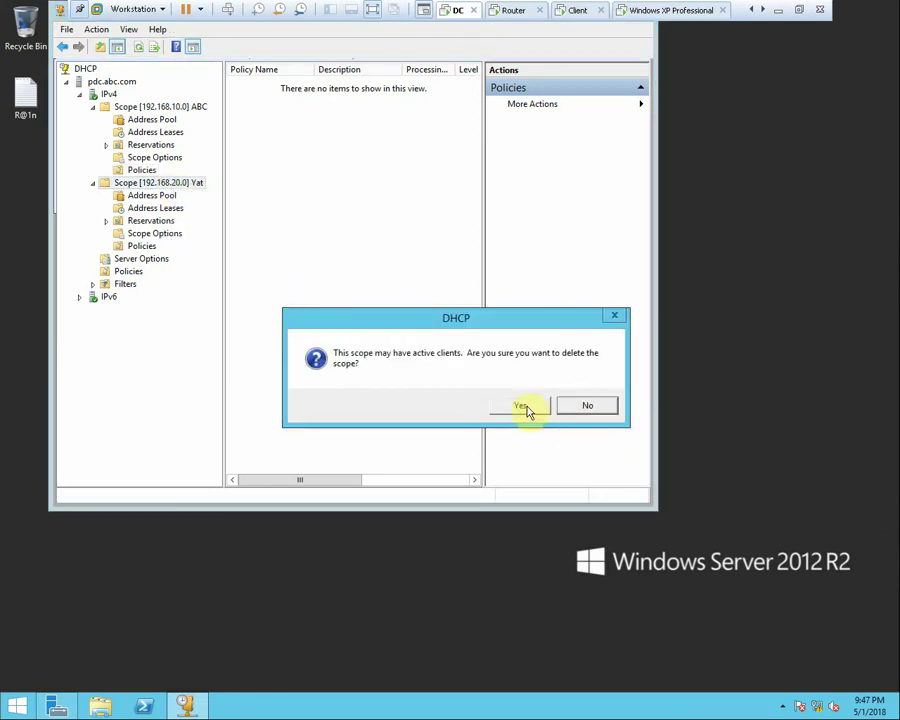
click(498, 410)
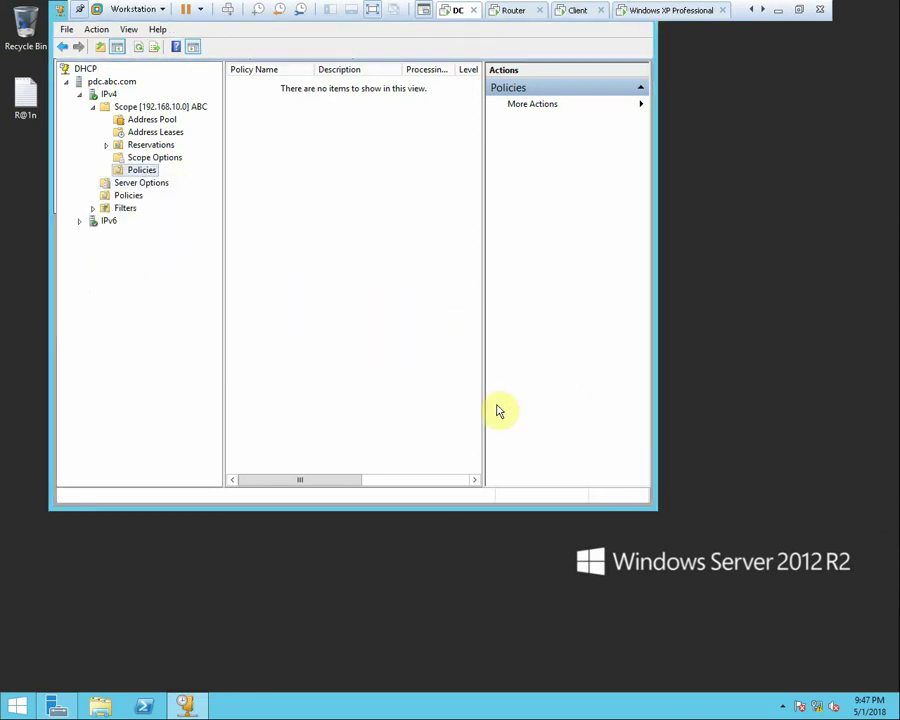
Review server options, server policies, Allow/Deny filters, and the ABC scope's options and policies
click(143, 184)
click(130, 196)
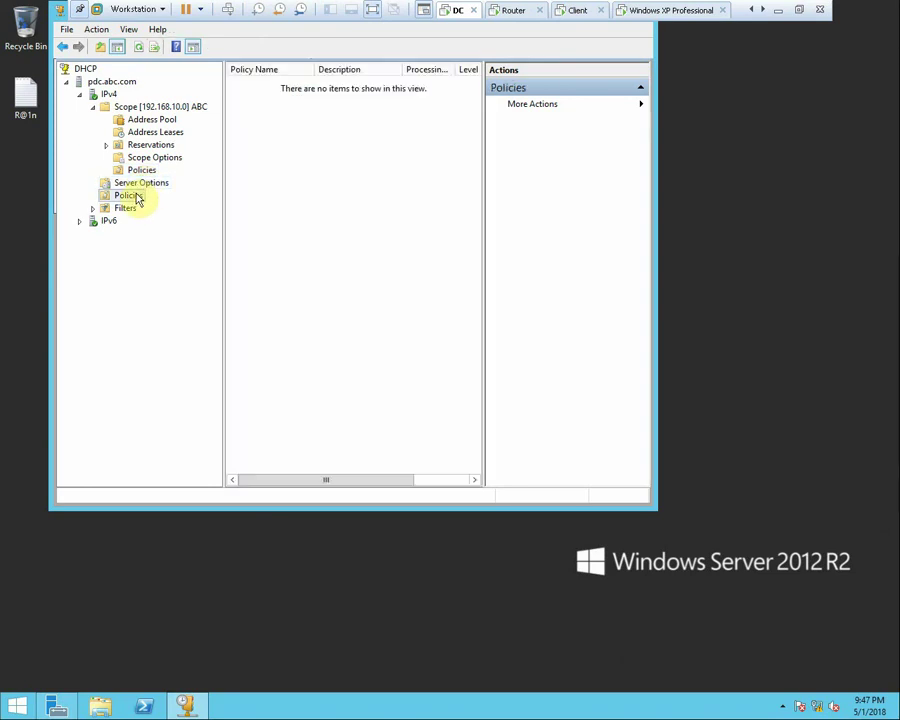
double_click(122, 208)
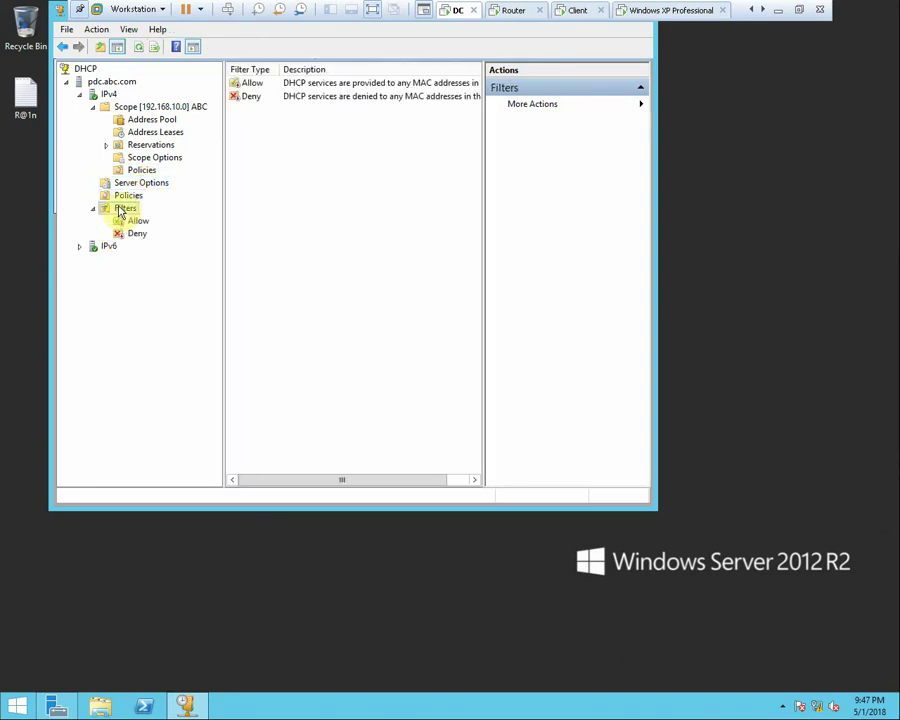
click(148, 158)
click(143, 170)
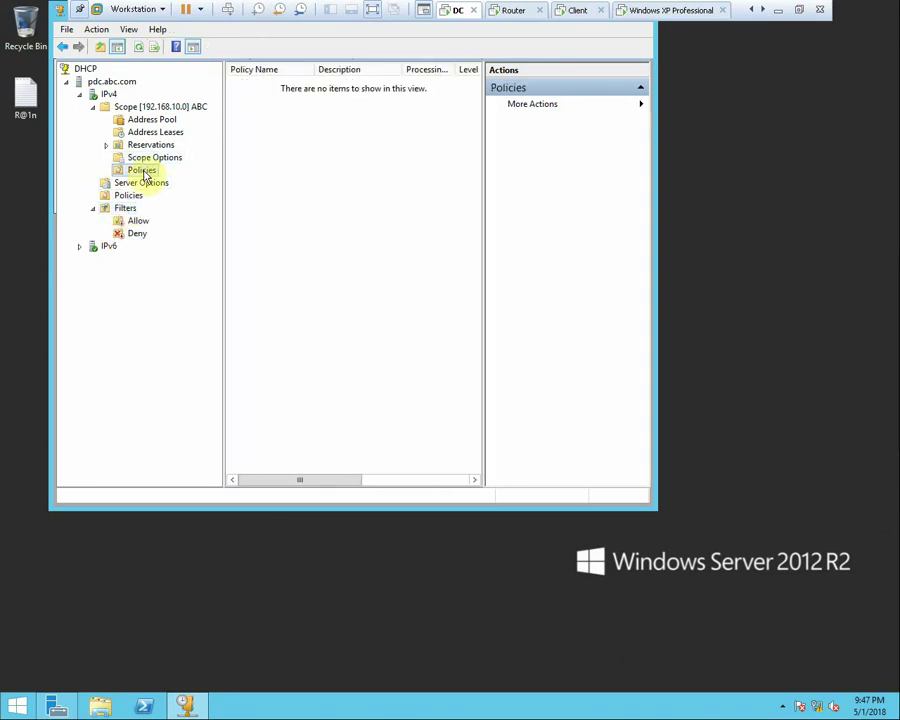
On dhcp-2, disable and then delete the scope's Default BOOTP Class policy
click(512, 10)
click(128, 185)
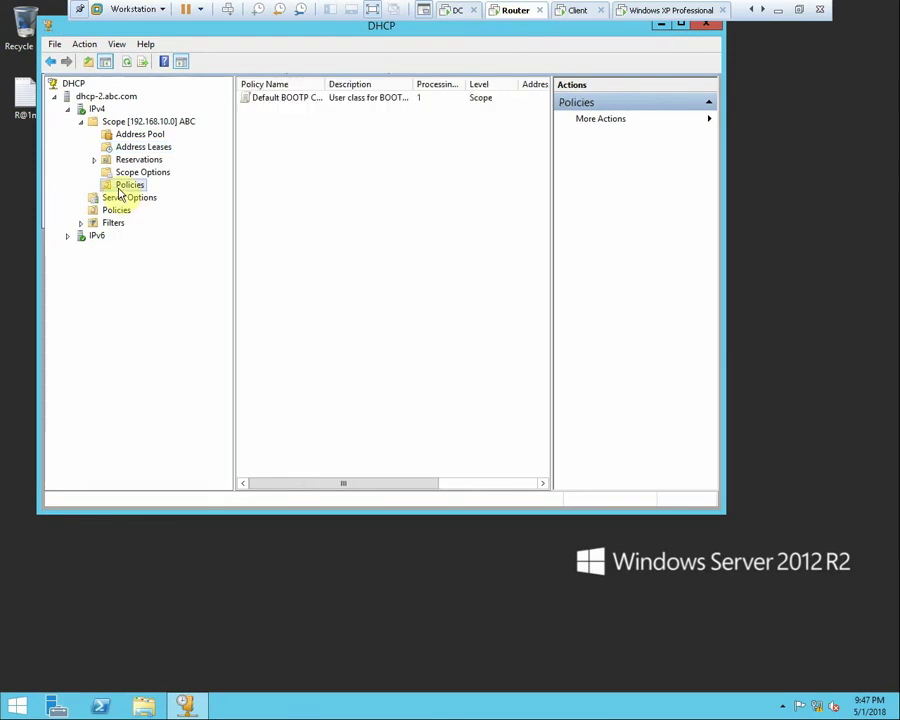
right_click(284, 99)
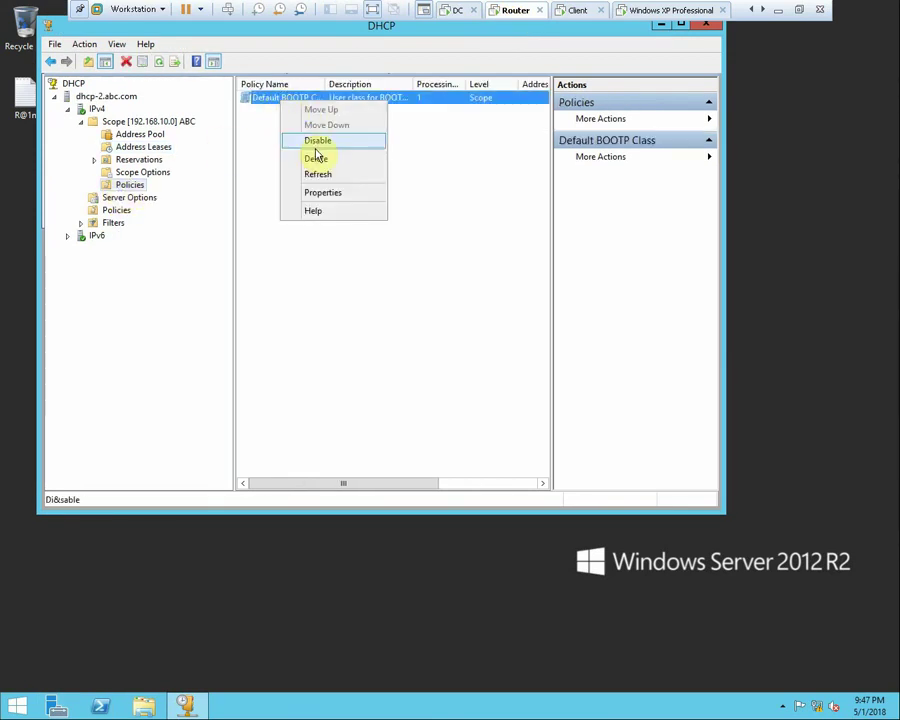
click(316, 144)
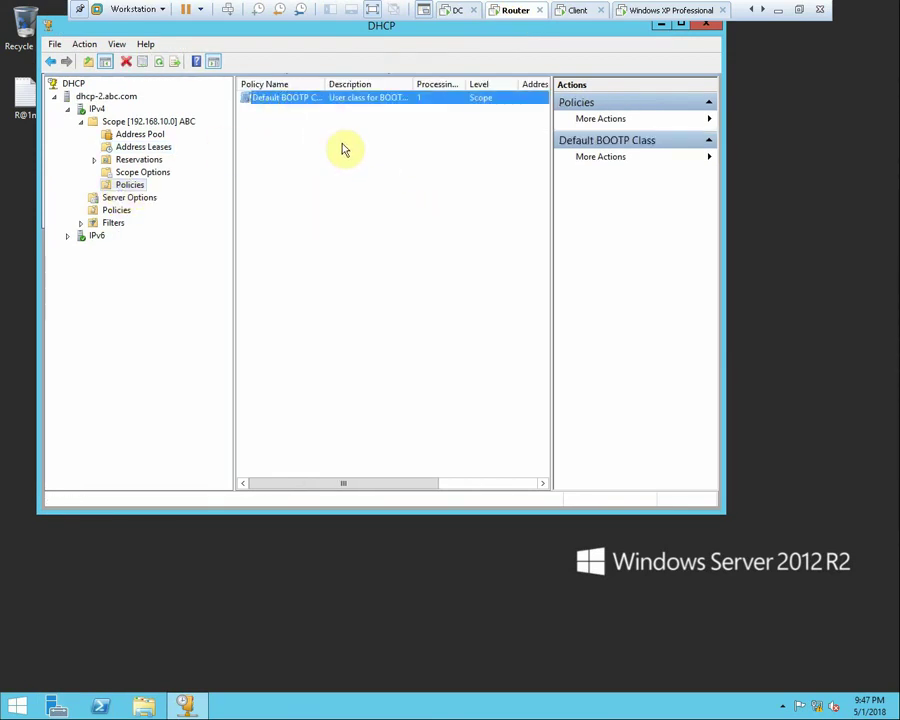
right_click(290, 102)
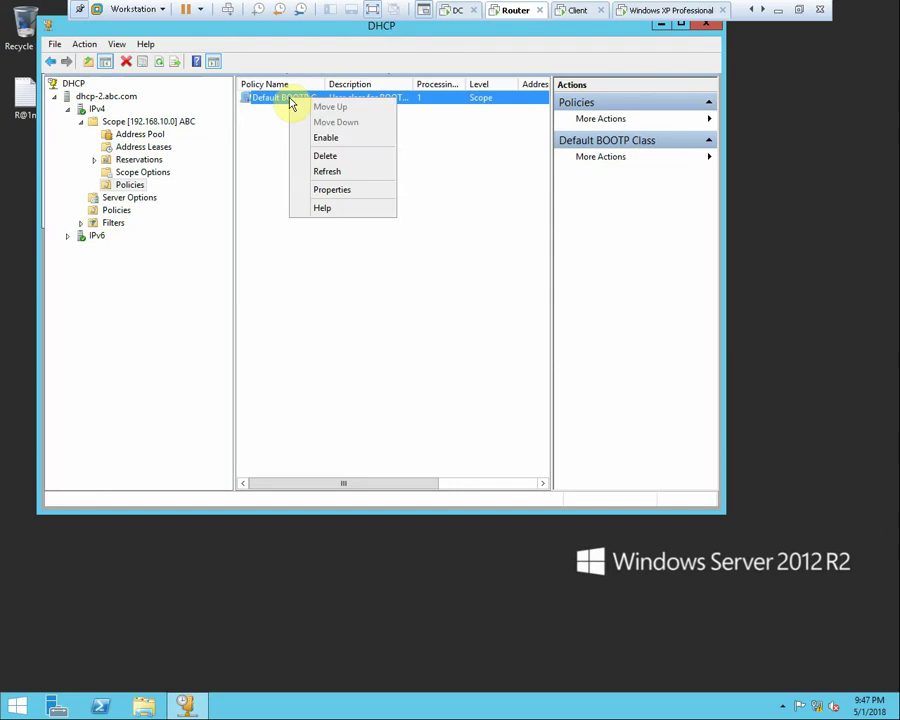
click(326, 155)
click(464, 405)
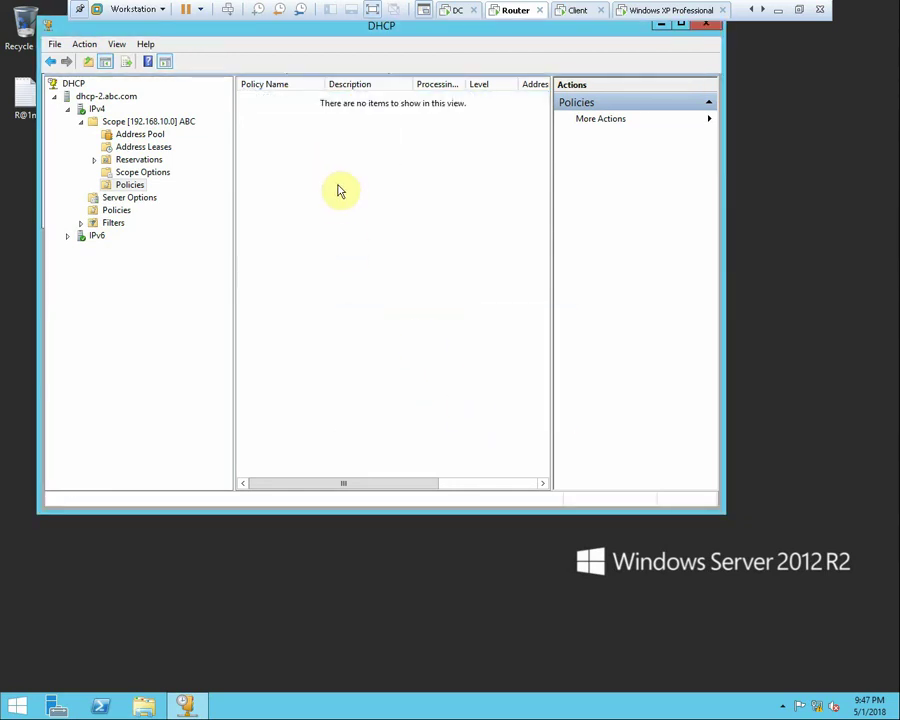
Refresh dhcp-2's scope Address Leases, confirming none, then switch to the DC VM
click(118, 121)
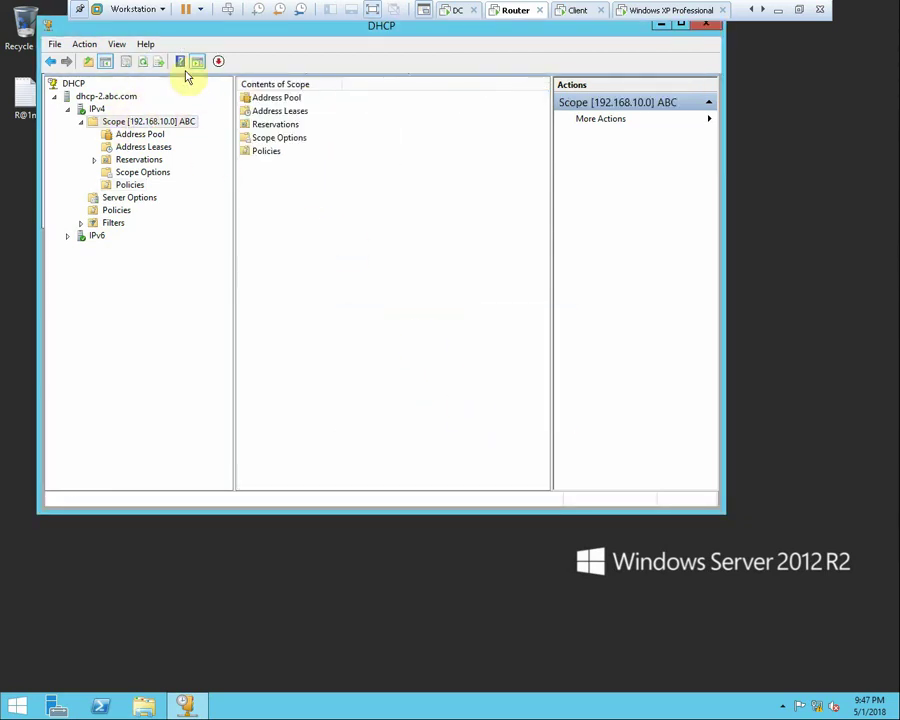
click(163, 148)
right_click(303, 168)
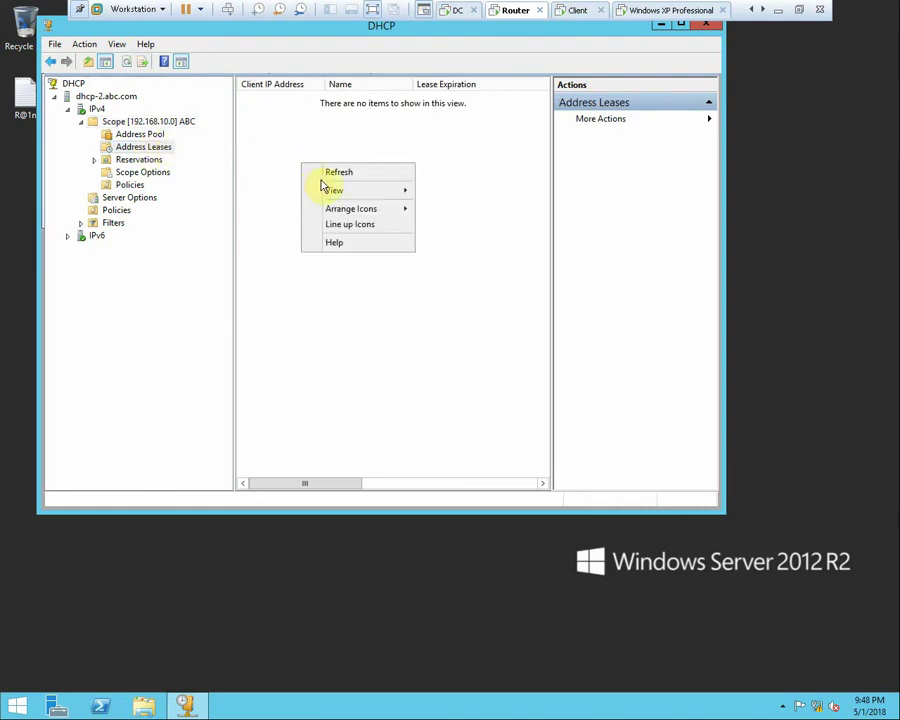
click(320, 172)
click(456, 14)
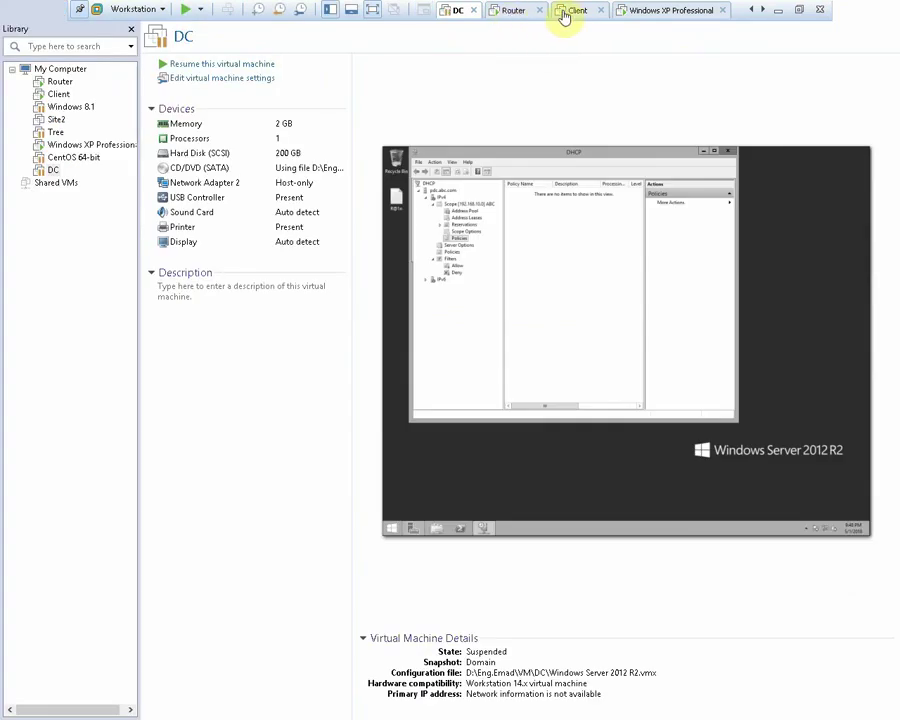
On the Windows 7 client, close the status window and rerun ipconfig /release and /renew, then switch to the Router VM
click(571, 11)
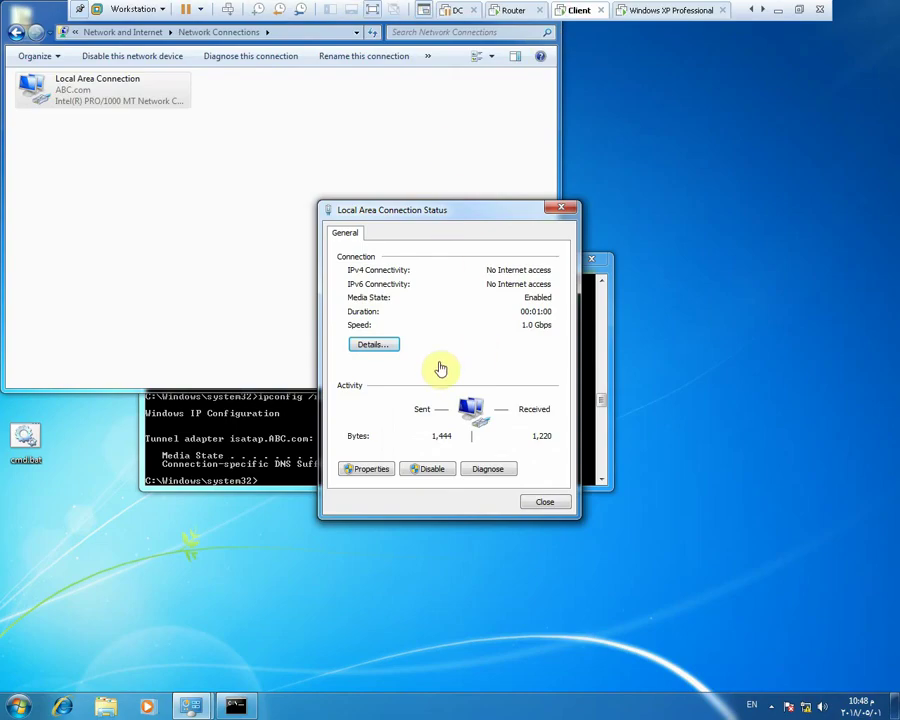
click(545, 502)
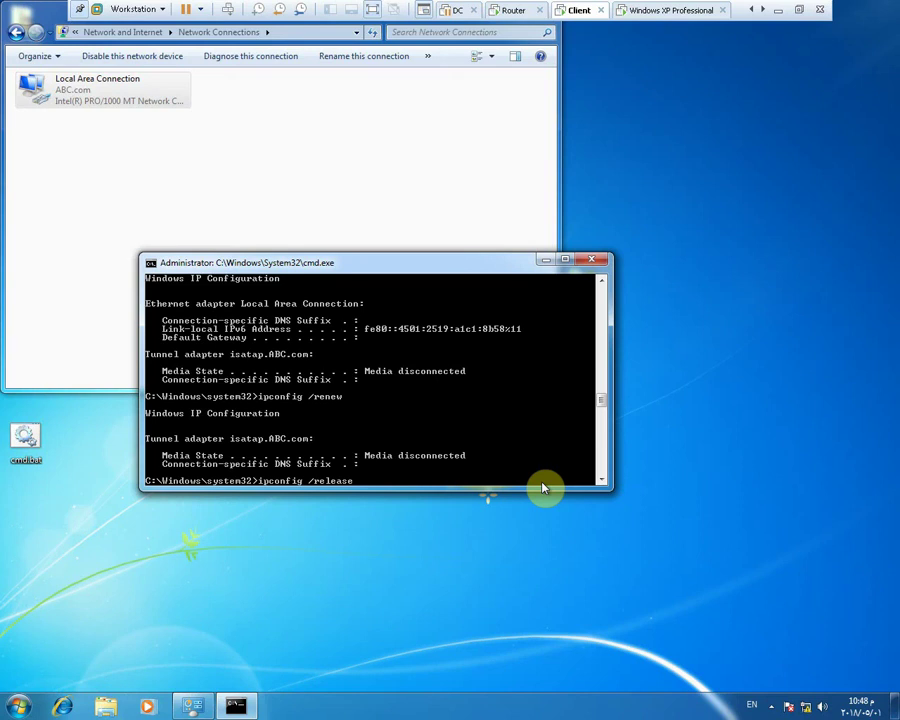
key(Return)
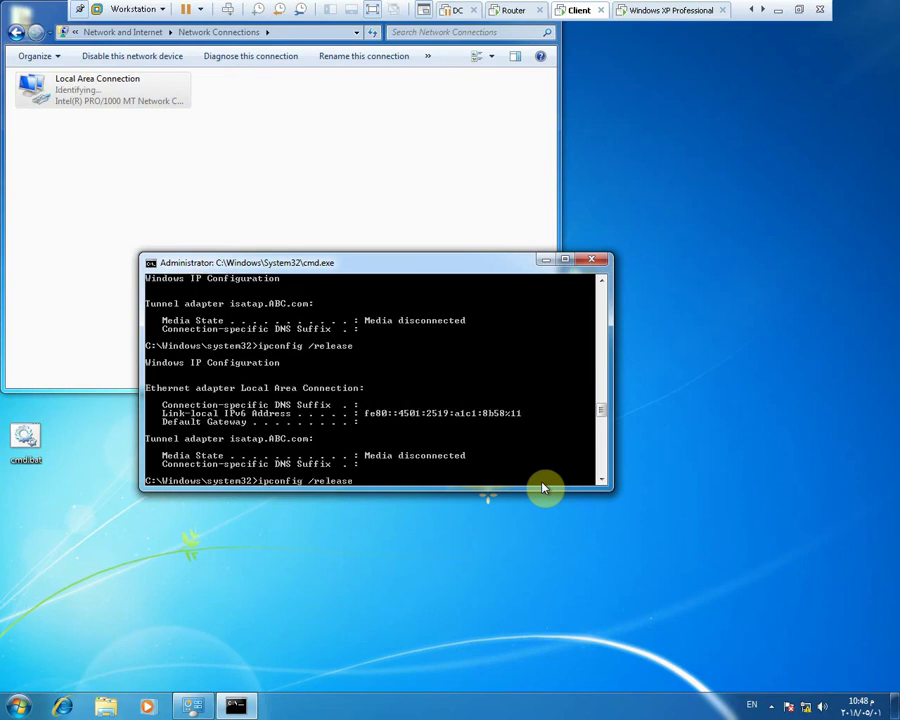
key(Return)
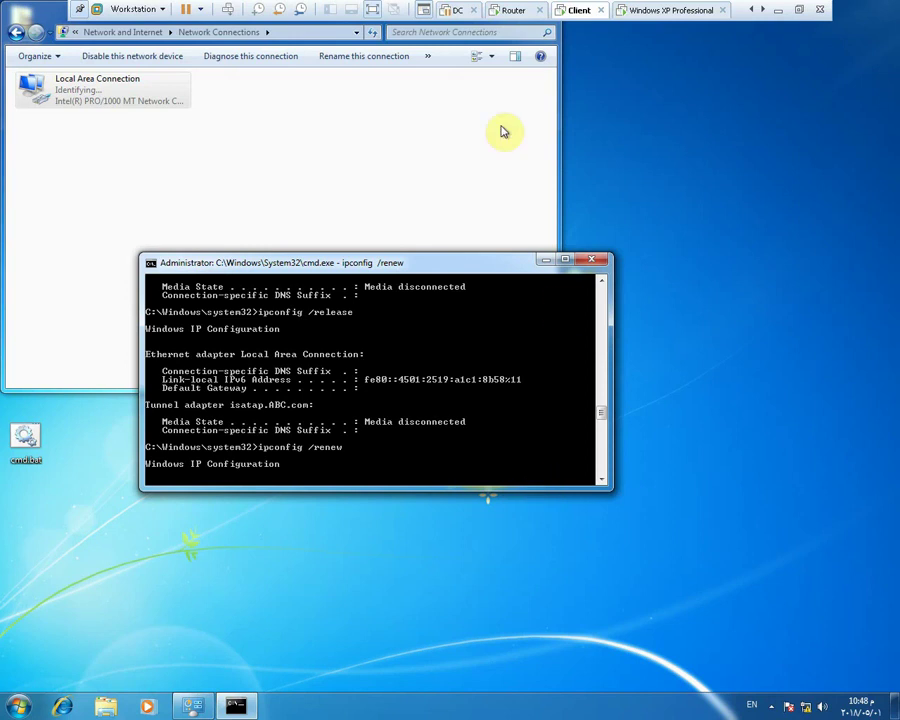
click(505, 12)
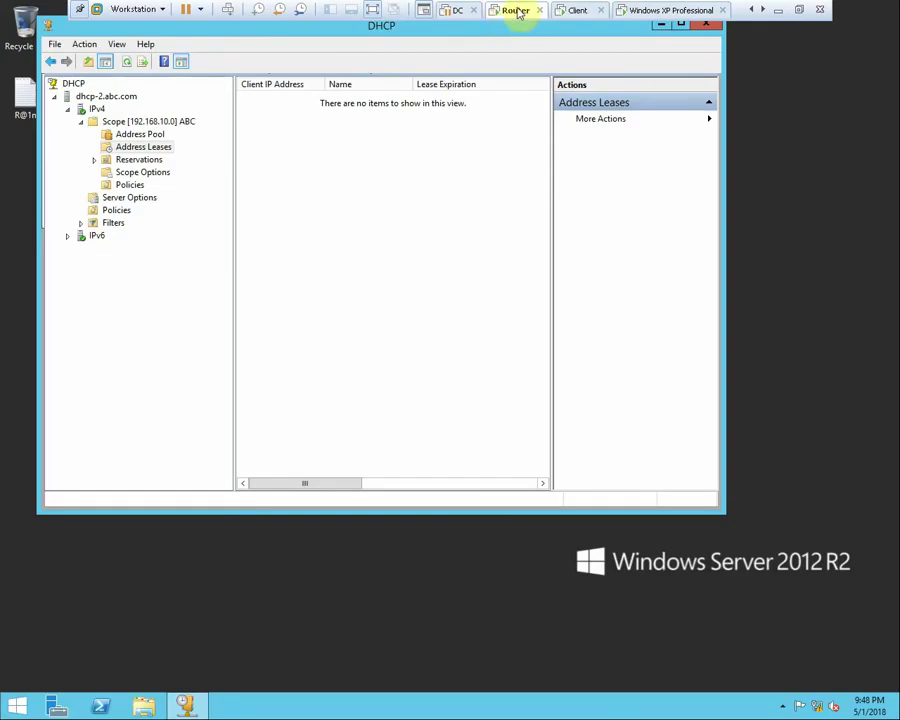
Check the Router VM's network adapter connection type in its VM settings, without changes
right_click(512, 11)
click(568, 197)
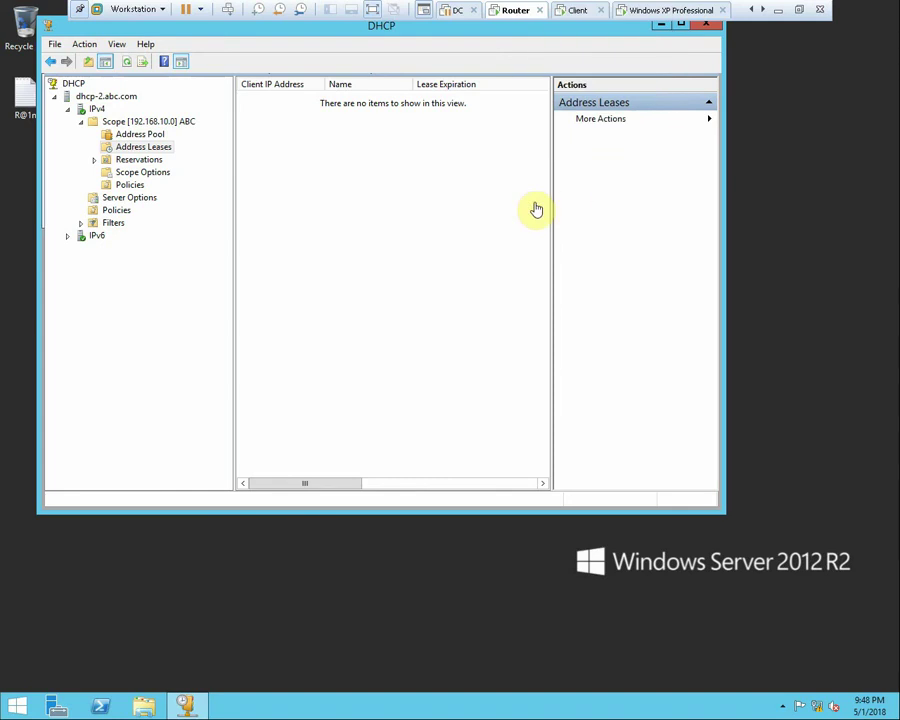
click(356, 249)
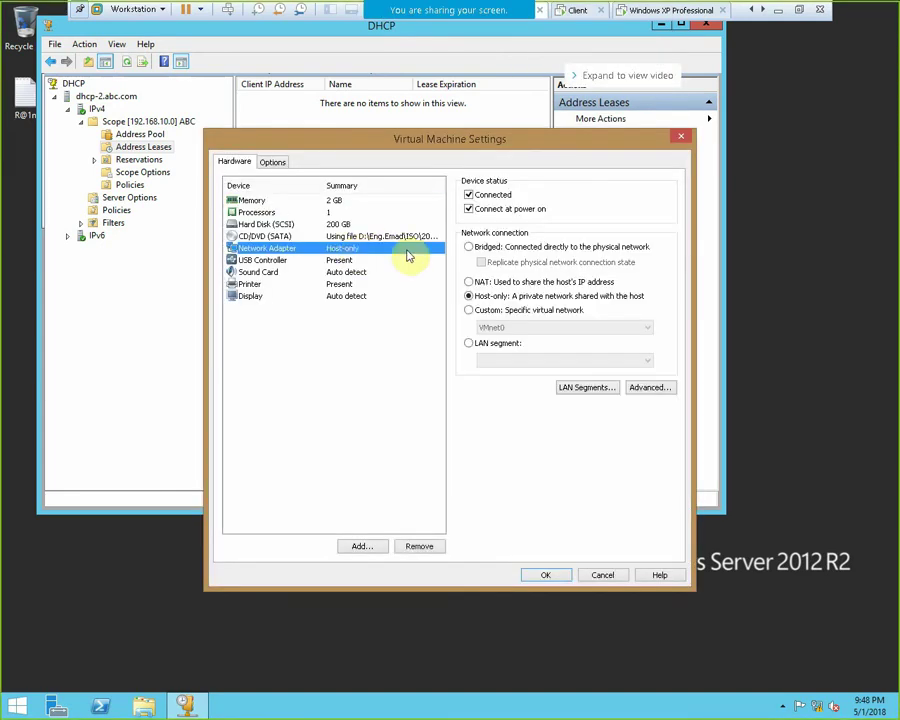
click(601, 576)
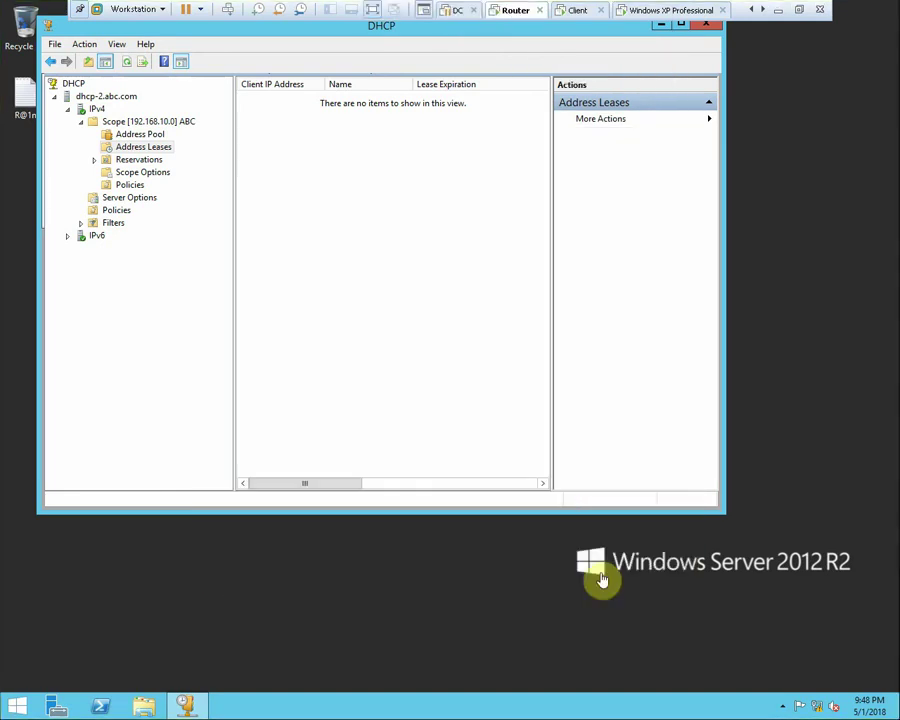
Open the Network and Sharing Center on dhcp-2 and move it aside
right_click(812, 704)
click(807, 698)
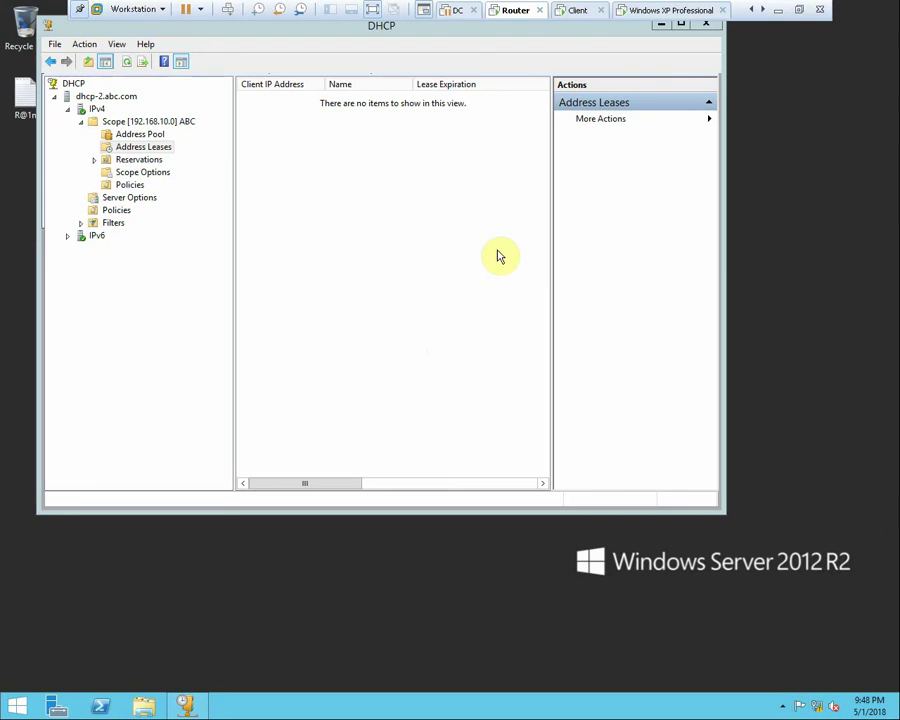
right_click(369, 189)
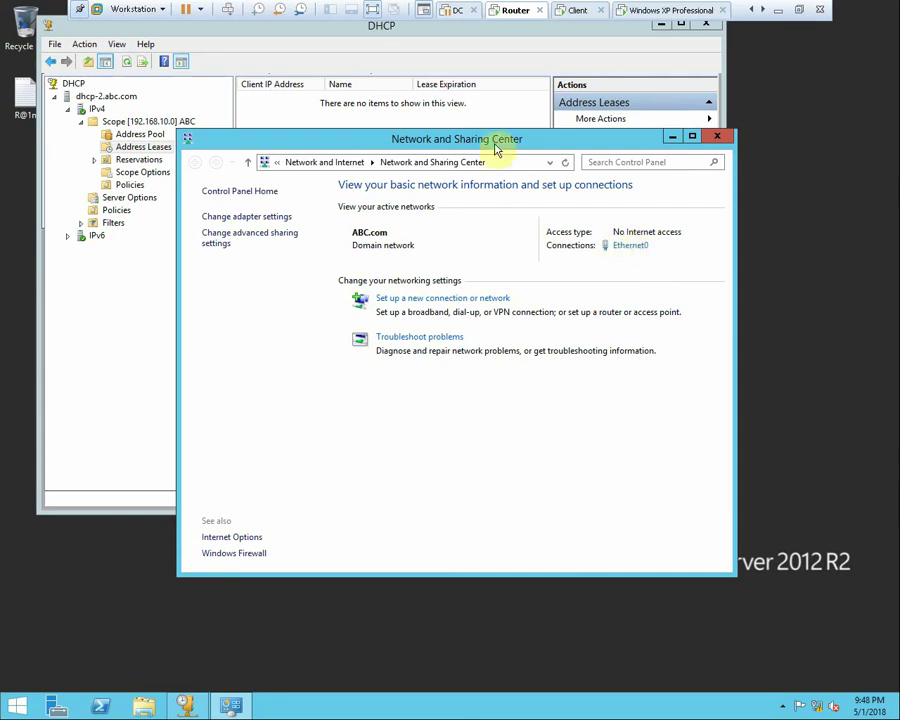
drag(494, 146, 388, 215)
right_click(822, 318)
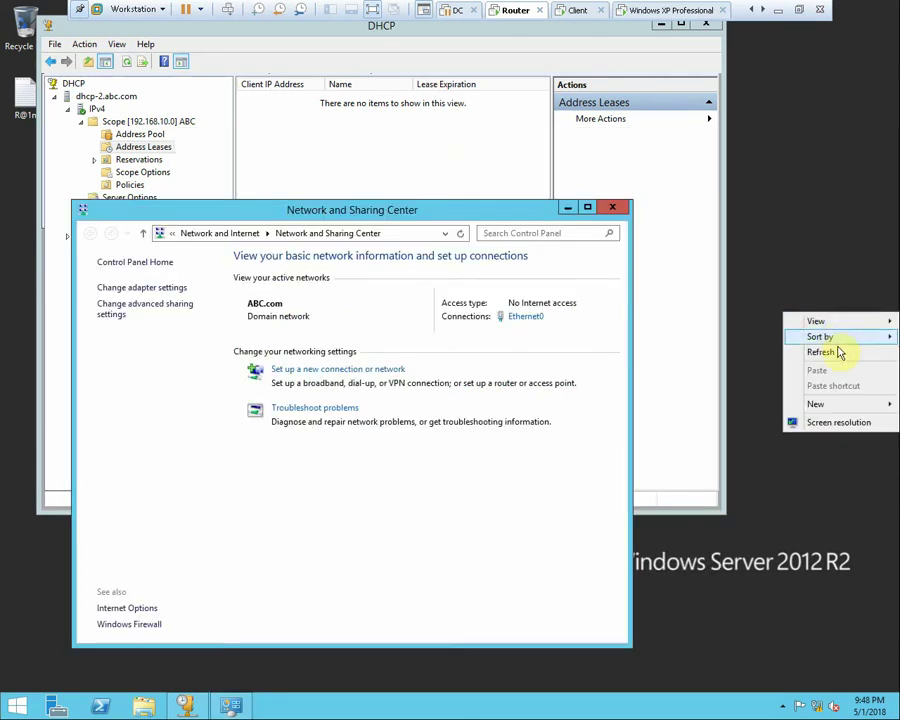
click(745, 350)
Check Ethernet0's details showing DHCP-assigned 192.168.10.54, then reopen its status window
click(525, 317)
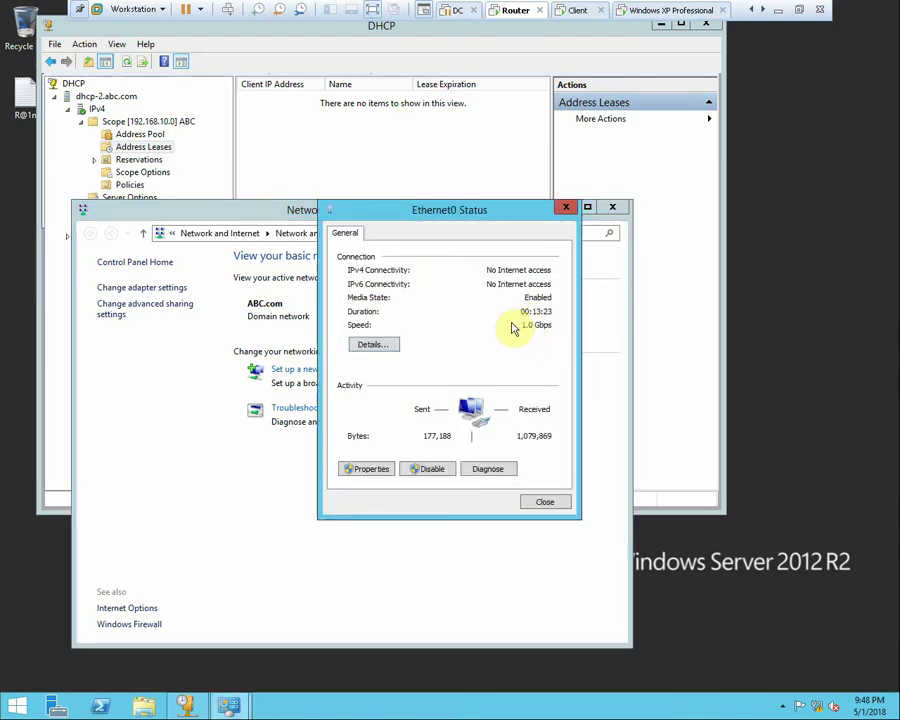
click(385, 352)
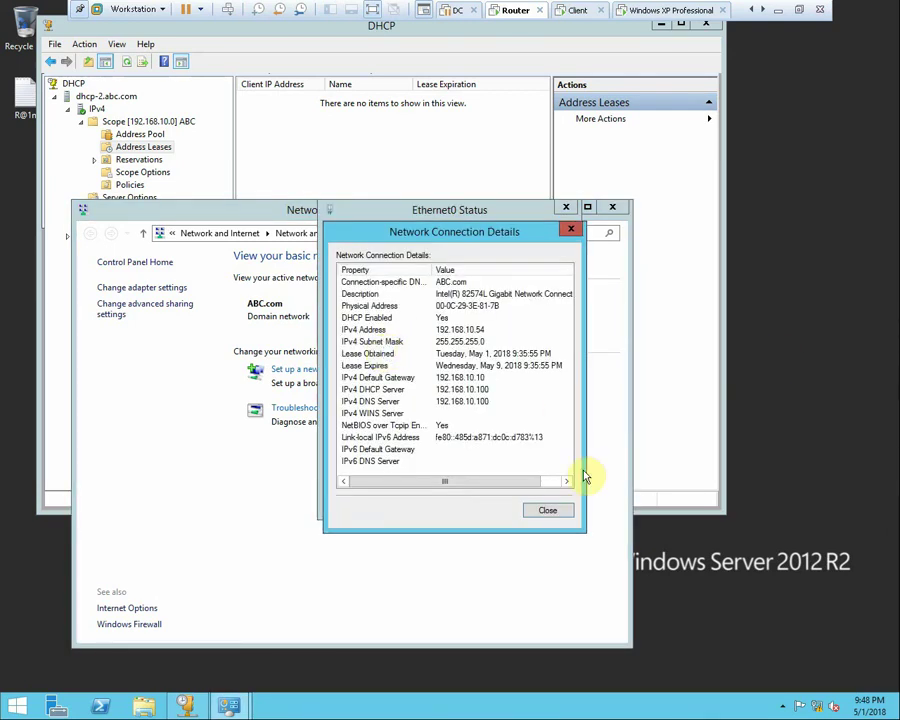
click(547, 512)
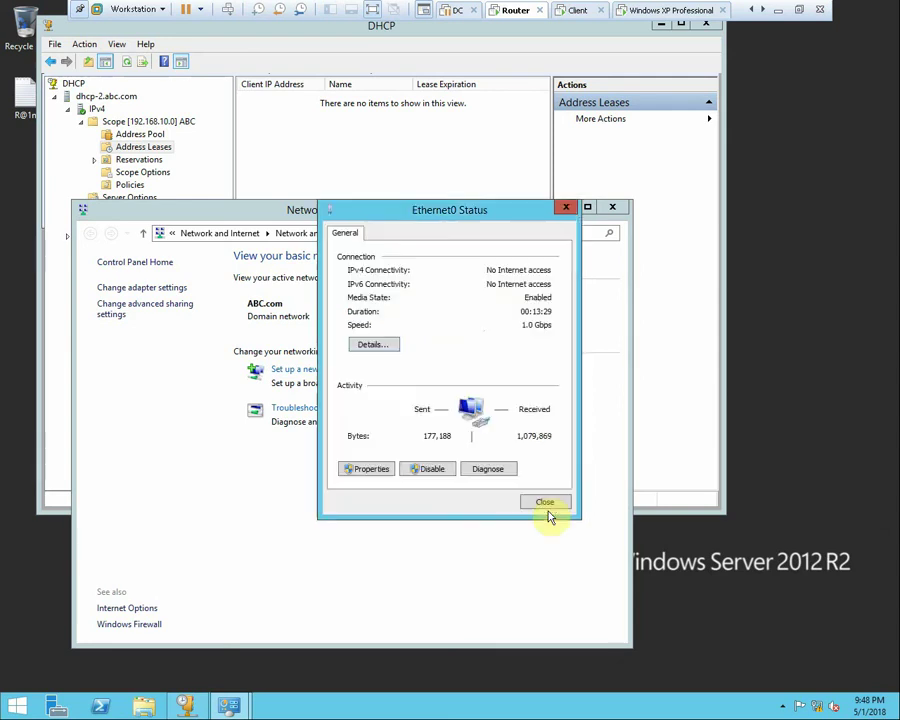
click(545, 503)
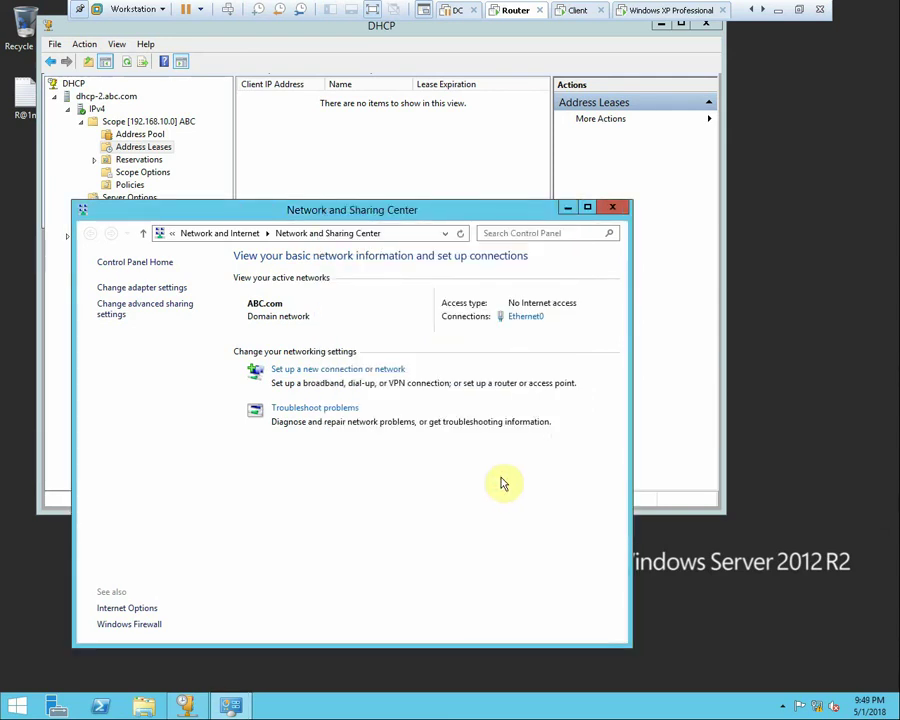
click(525, 316)
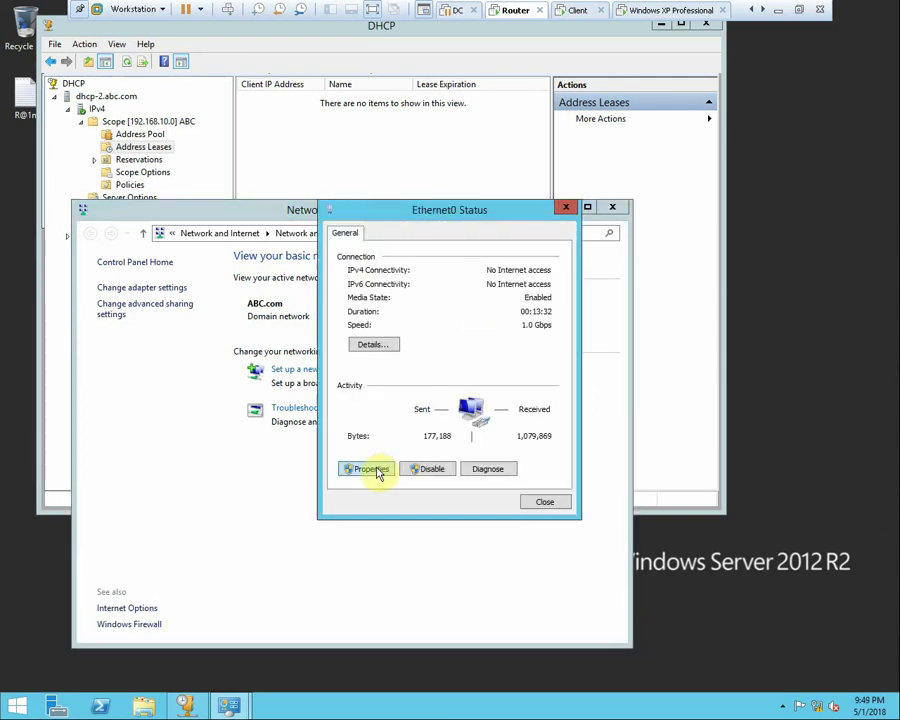
Give dhcp-2's Ethernet0 static IP 192.168.10.200, mask 255.255.255.0, DNS 192.168.10.100, then refresh the desktop
click(376, 468)
double_click(482, 419)
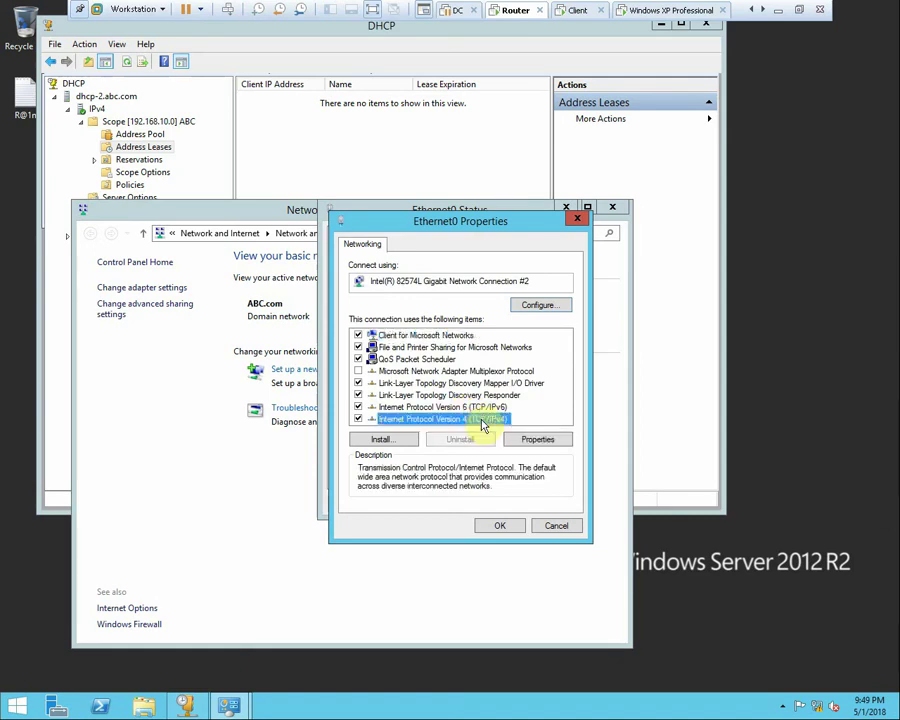
click(481, 377)
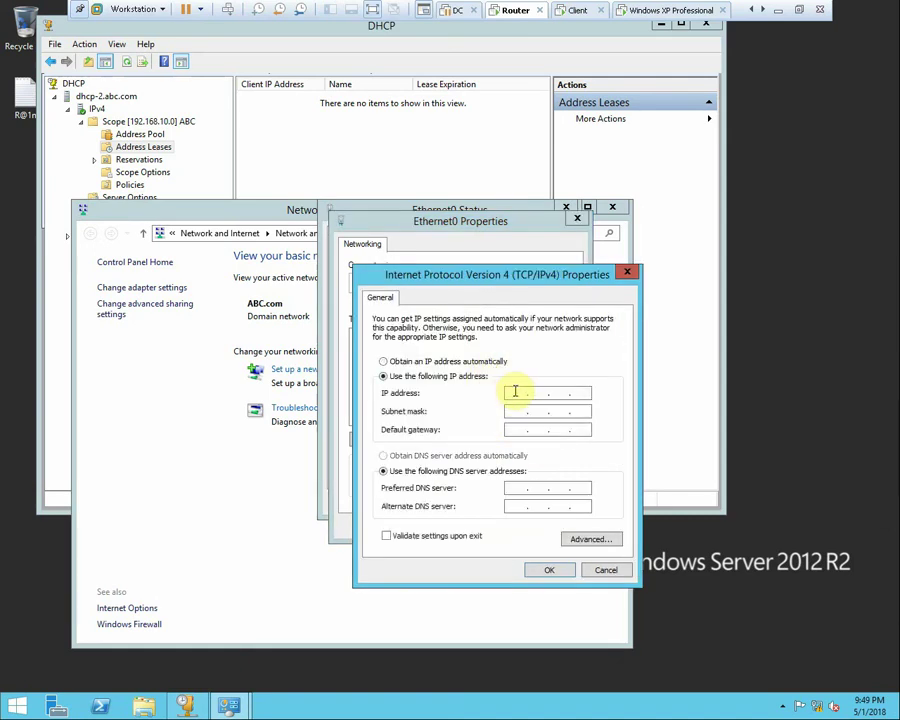
click(516, 392)
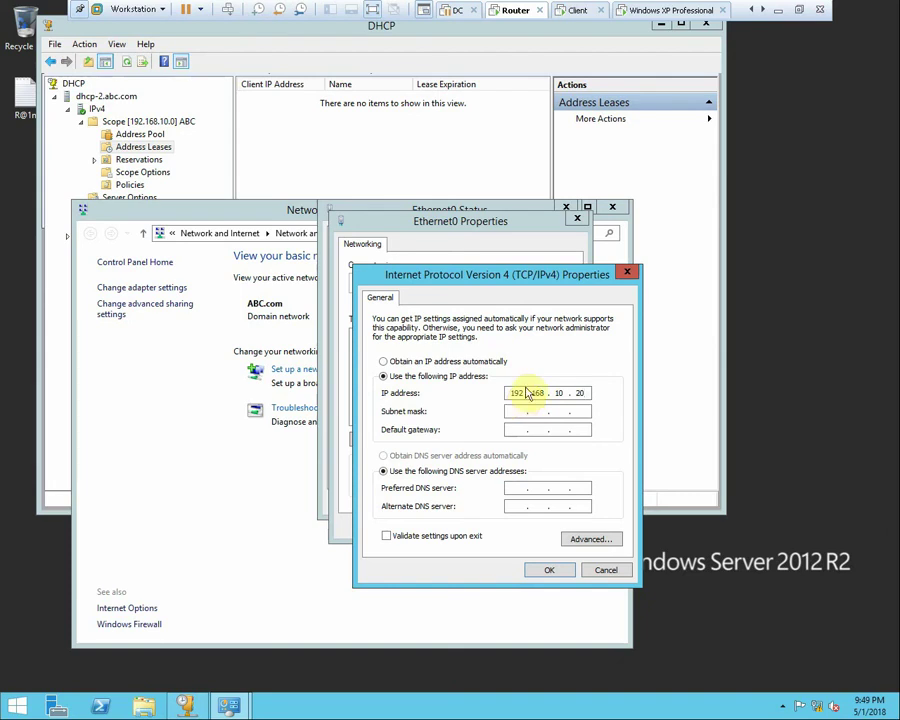
click(516, 487)
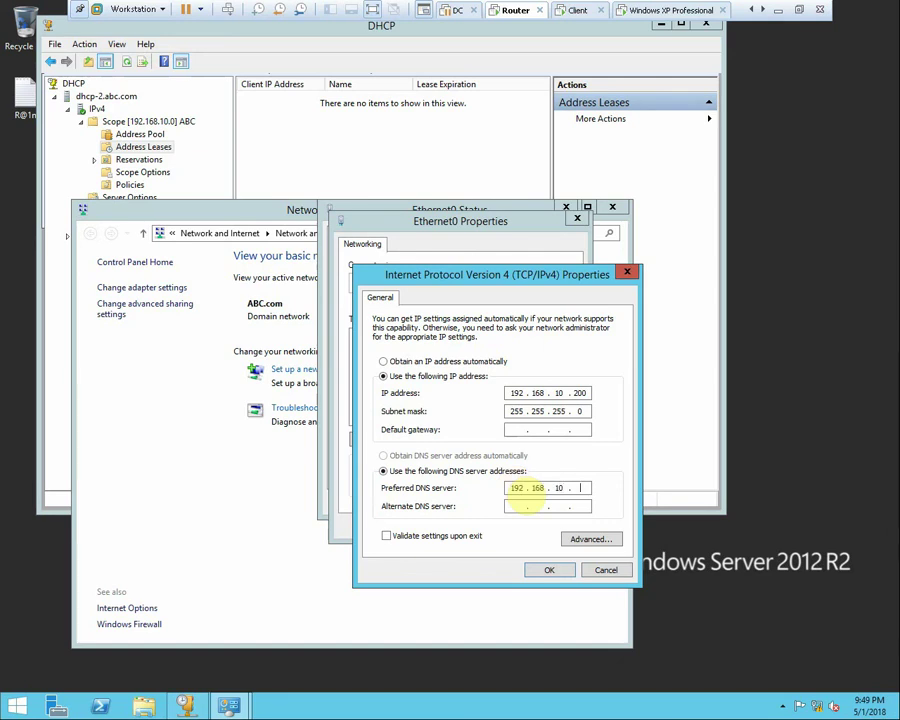
click(553, 570)
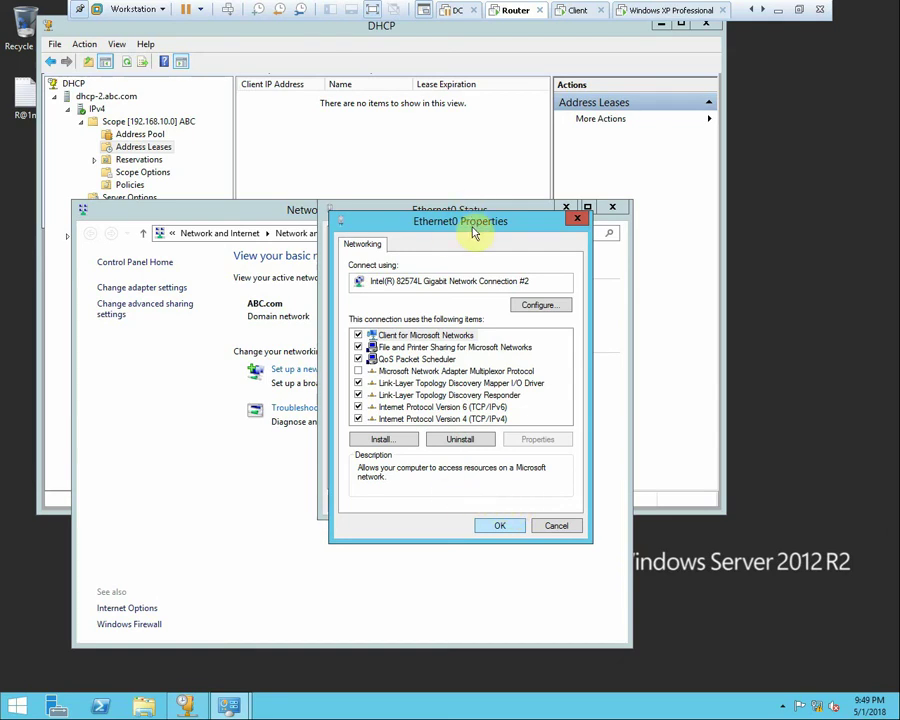
key(Return)
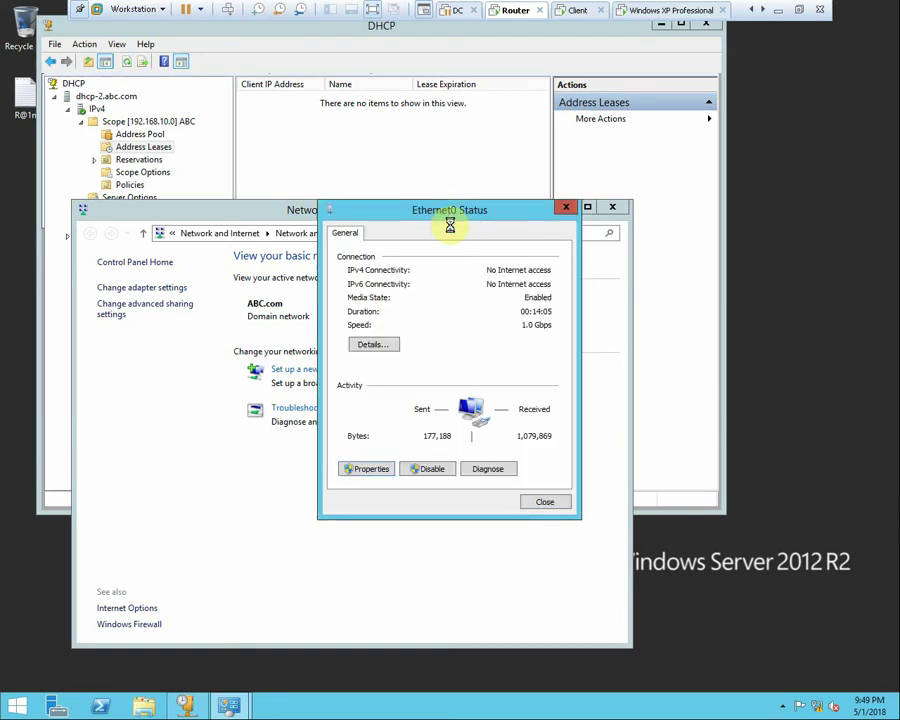
right_click(790, 188)
click(808, 228)
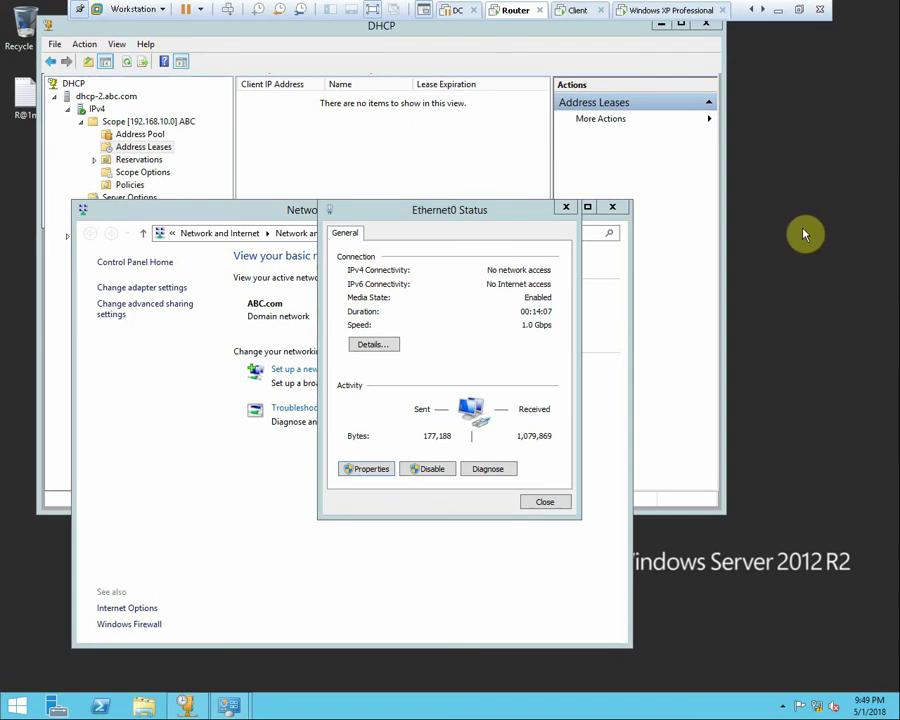
On the Windows 7 client, disable and re-enable the network connection, then run ipconfig /renew
click(577, 10)
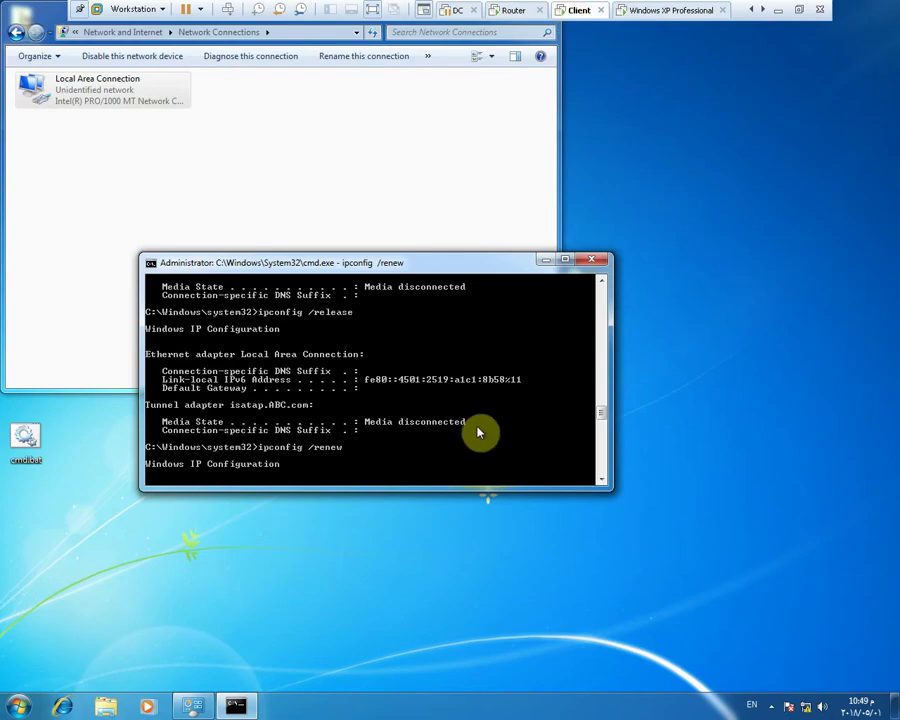
right_click(95, 101)
click(108, 104)
right_click(103, 104)
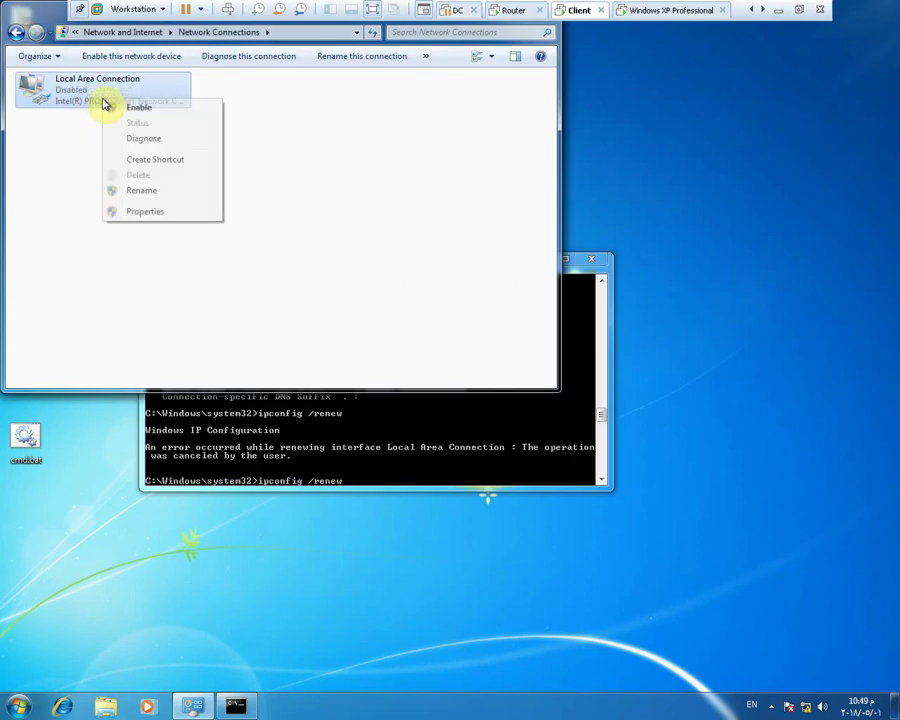
click(112, 107)
click(405, 461)
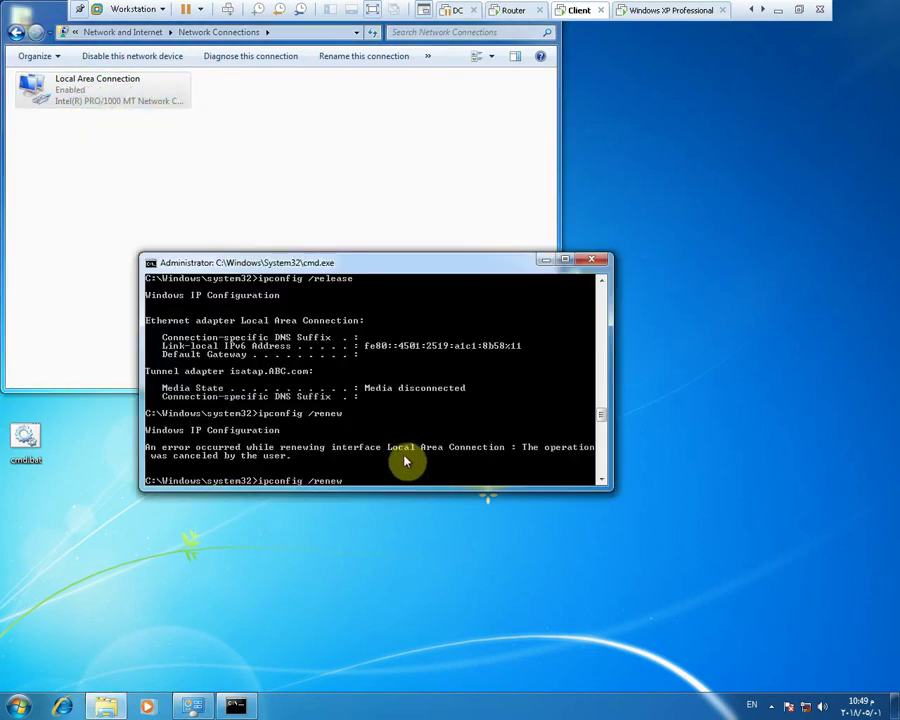
key(Return)
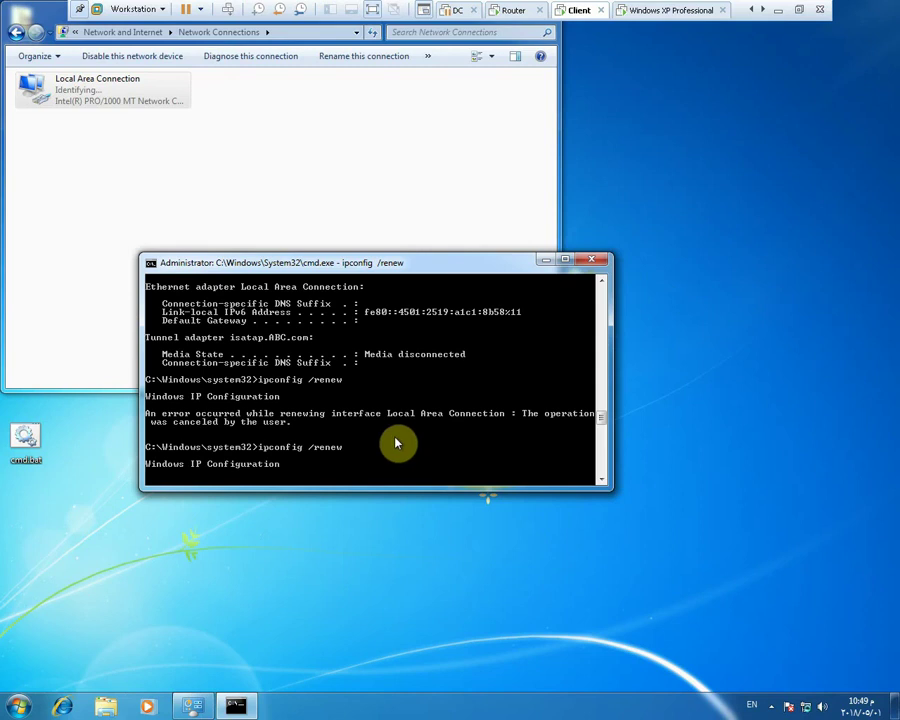
On the Router, close the Ethernet0 status and Network and Sharing Center windows and refresh the empty leases list twice
click(506, 12)
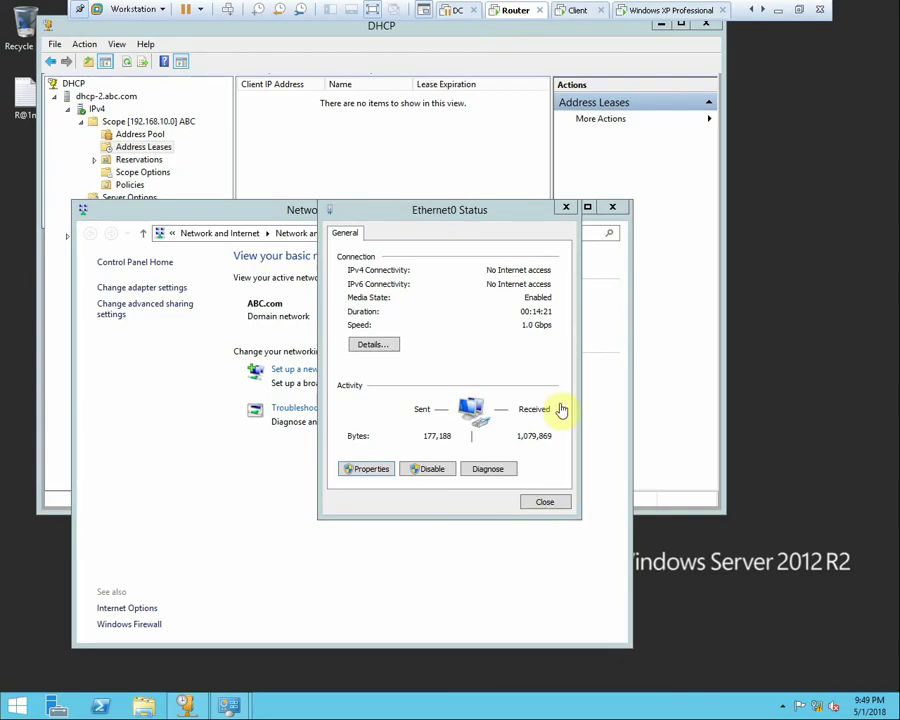
click(555, 508)
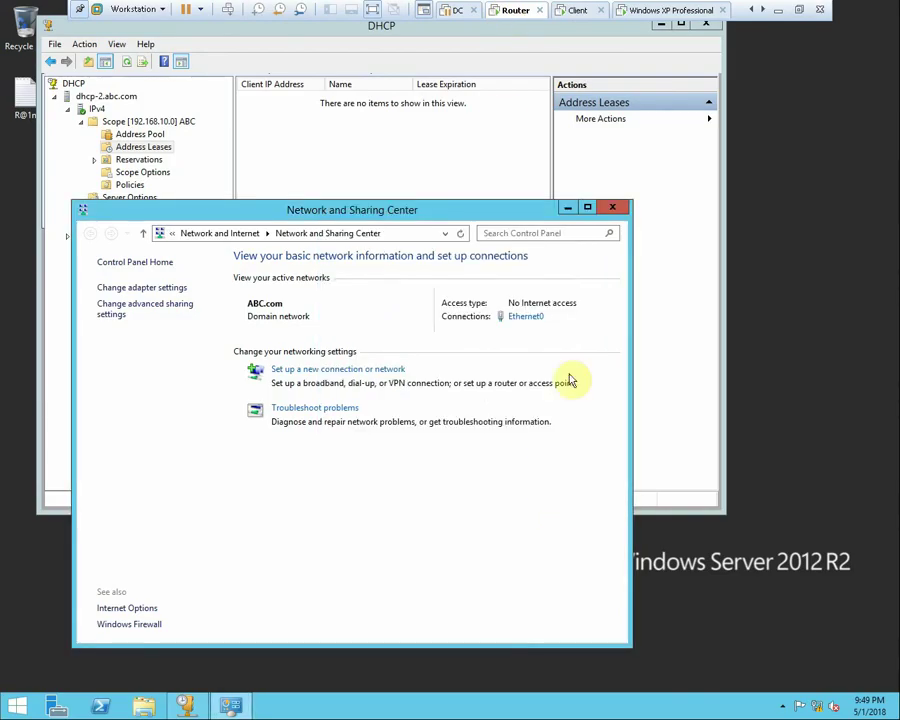
click(612, 210)
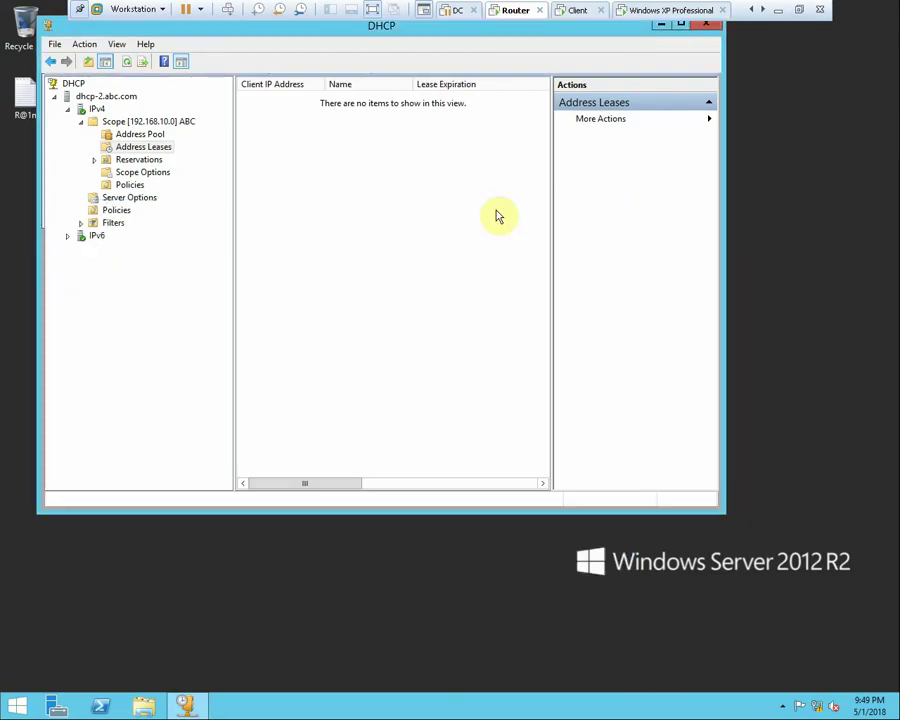
right_click(386, 205)
click(410, 212)
right_click(364, 206)
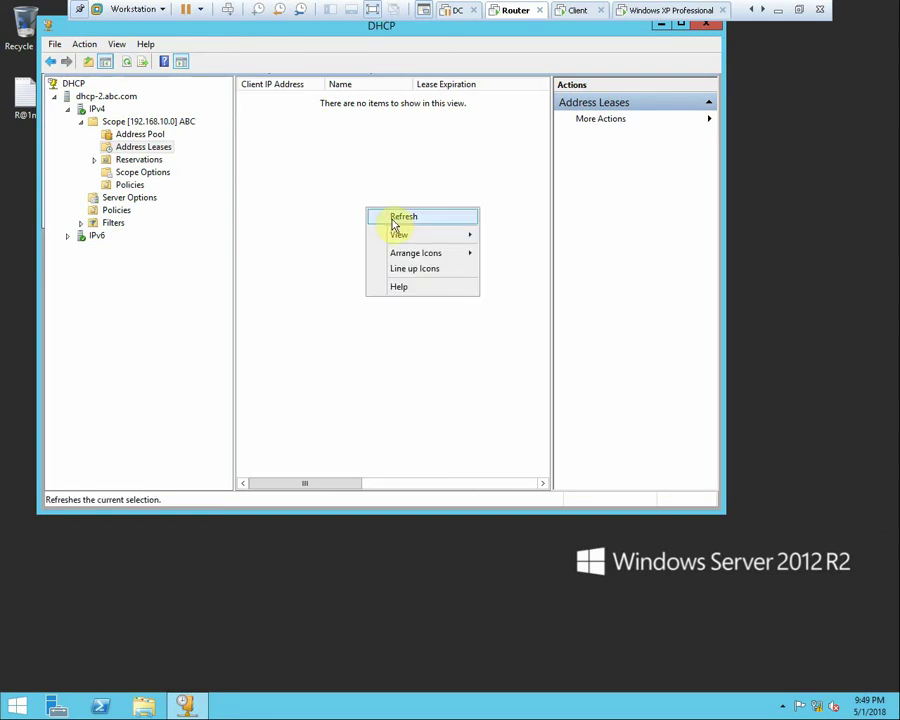
click(388, 215)
Rerun ipconfig /renew on the Windows XP Professional machine, then return to the DHCP server
click(578, 10)
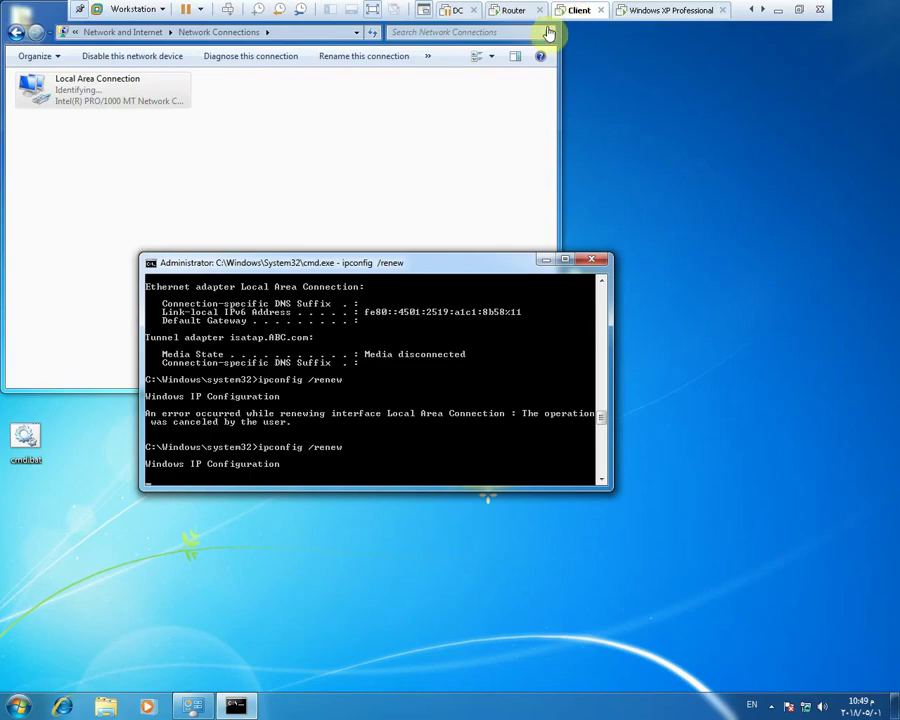
click(683, 11)
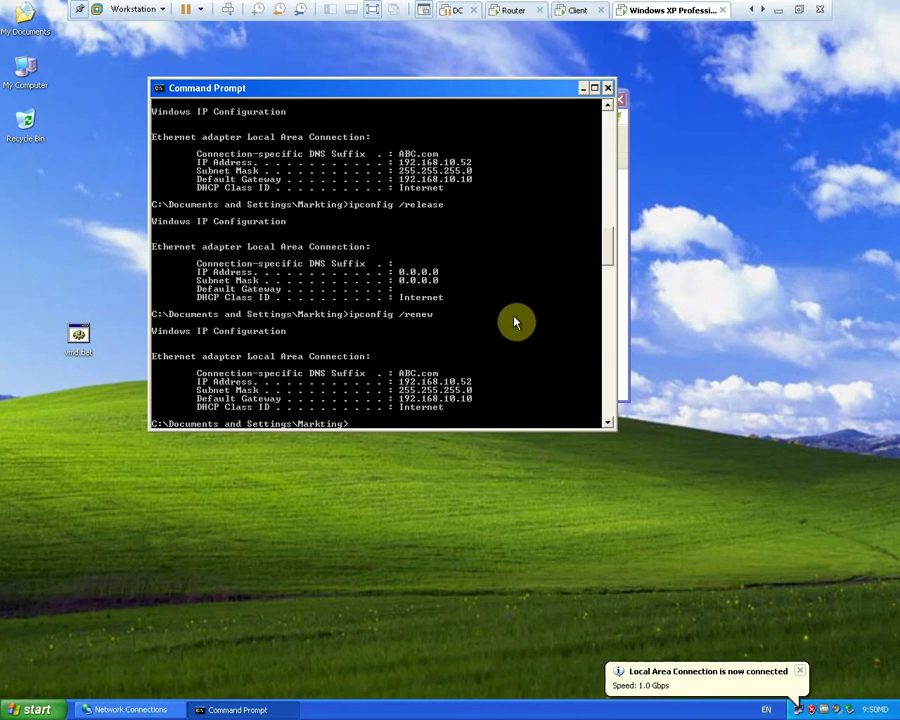
key(Up)
key(Return)
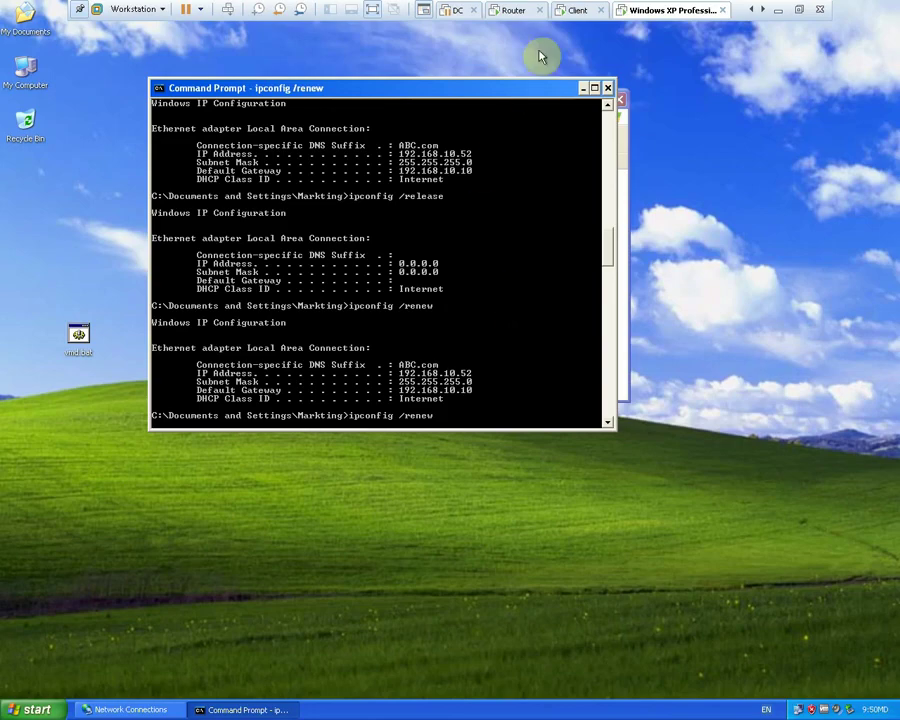
click(513, 10)
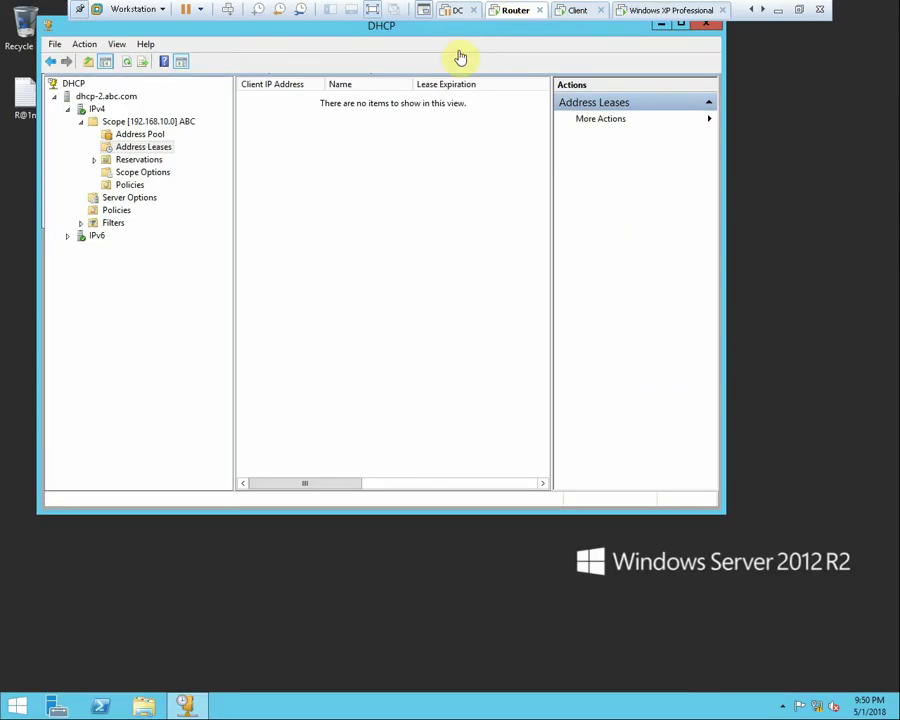
Review the 192.168.10.0 scope's Advanced properties and refresh the still-empty address leases list
right_click(132, 121)
click(200, 256)
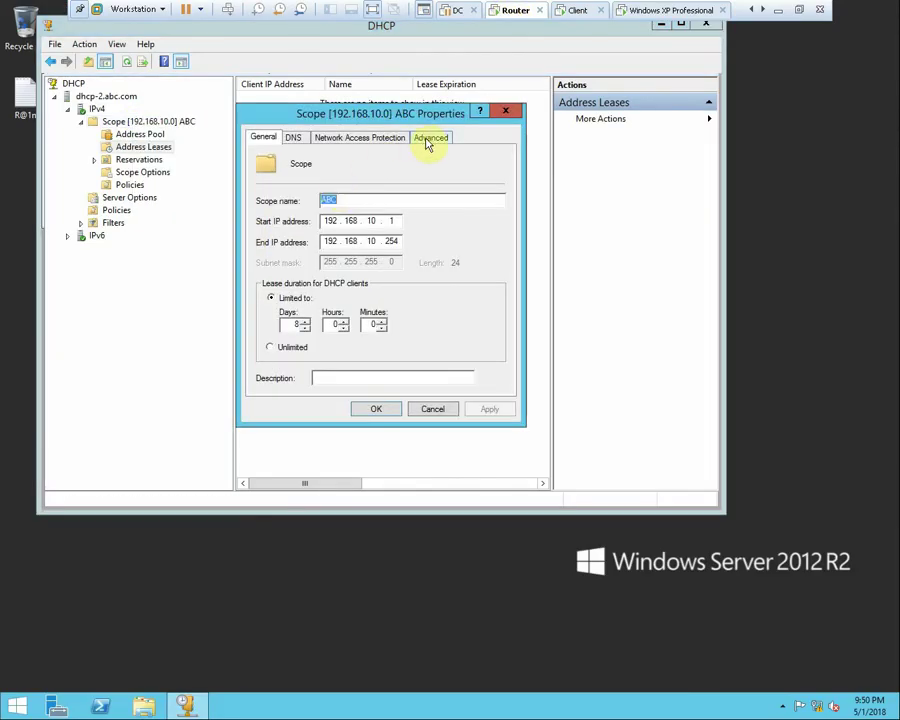
click(430, 138)
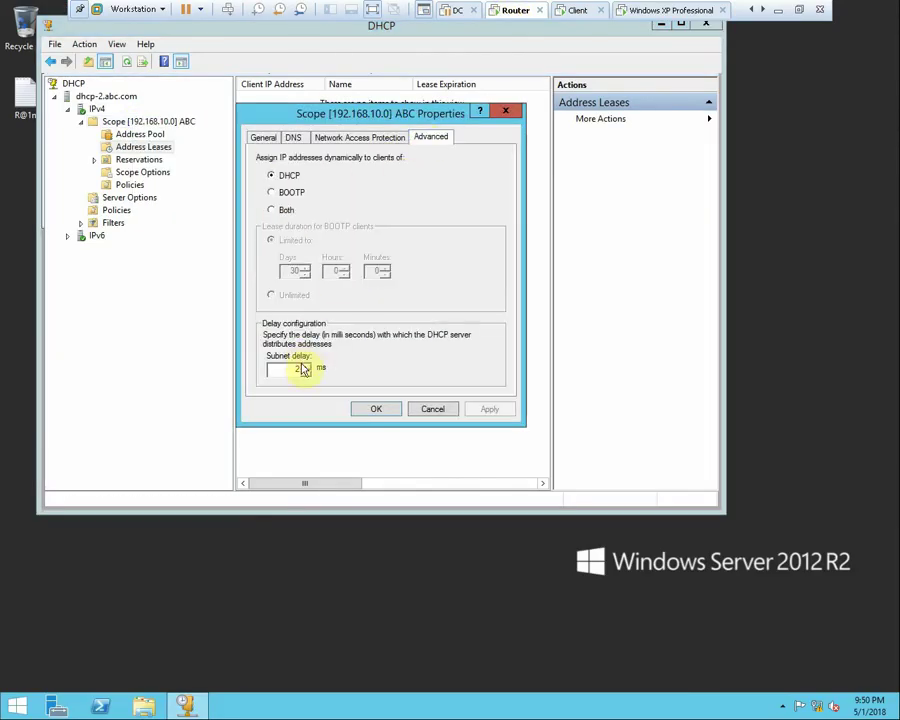
click(358, 412)
right_click(368, 186)
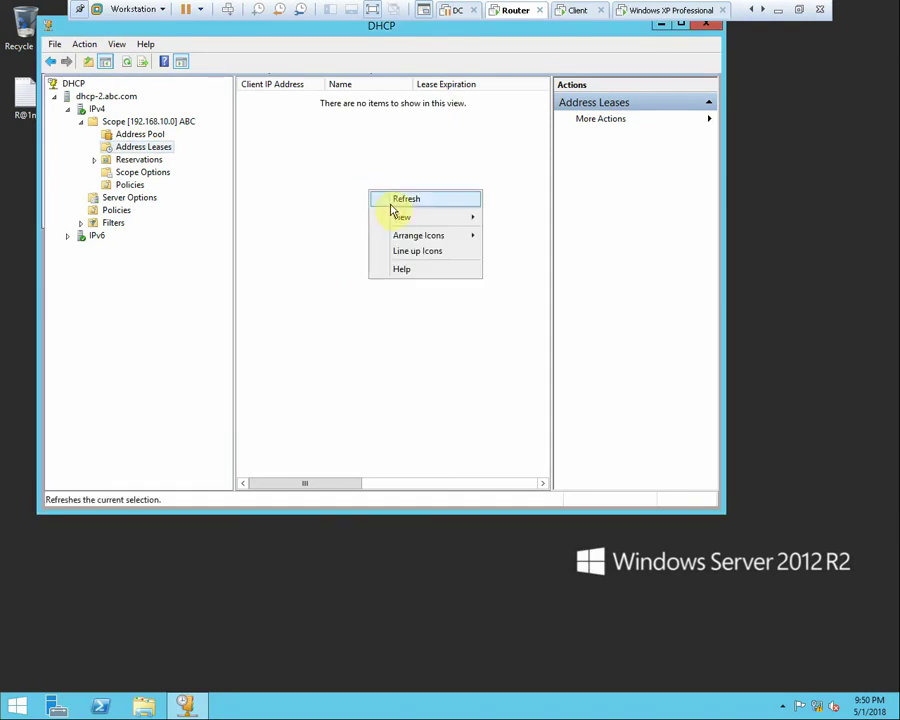
click(390, 200)
Check the Ethernet0 connection details on dhcp-2 to confirm the static 192.168.10.200 address
click(577, 10)
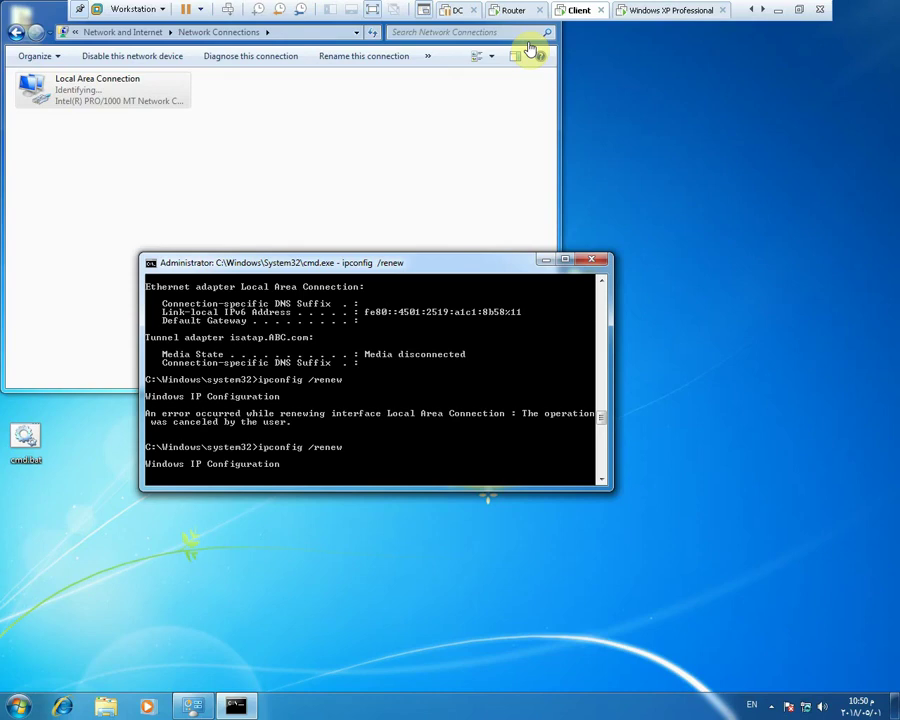
click(512, 11)
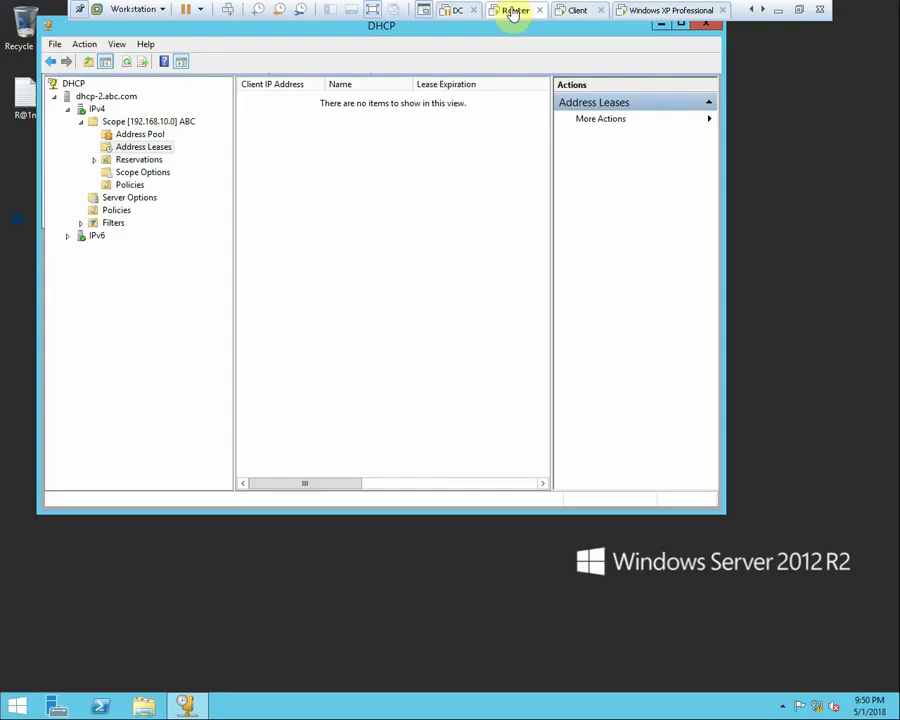
right_click(820, 706)
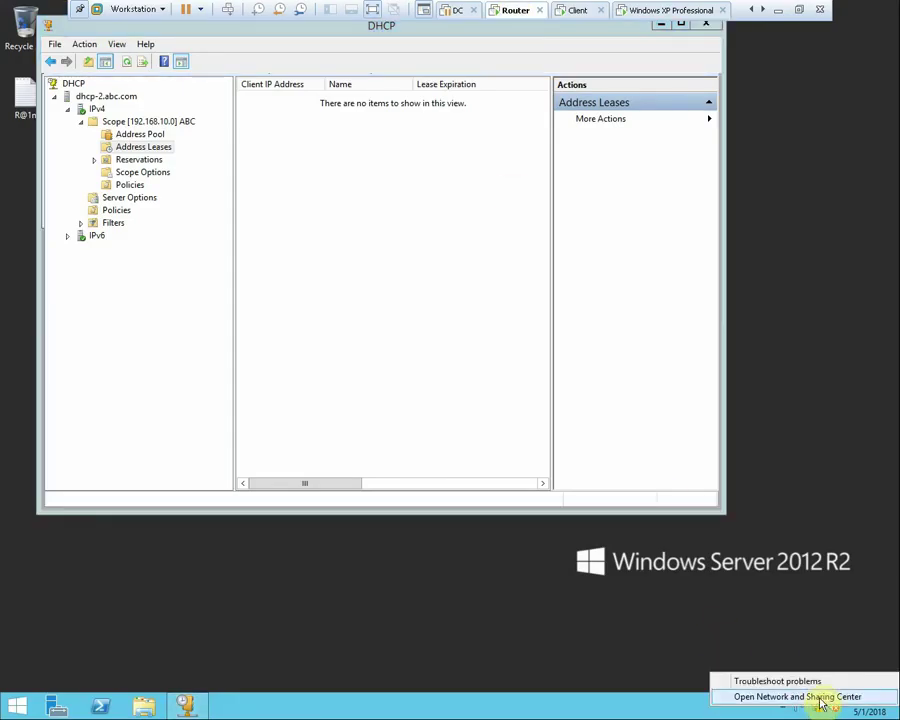
click(818, 697)
click(520, 316)
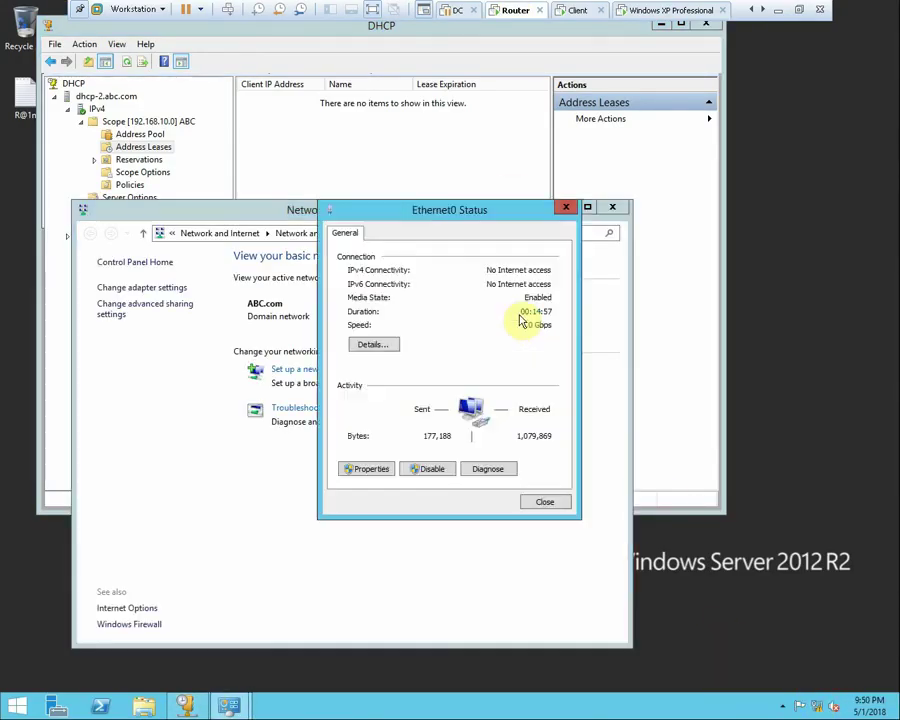
click(373, 345)
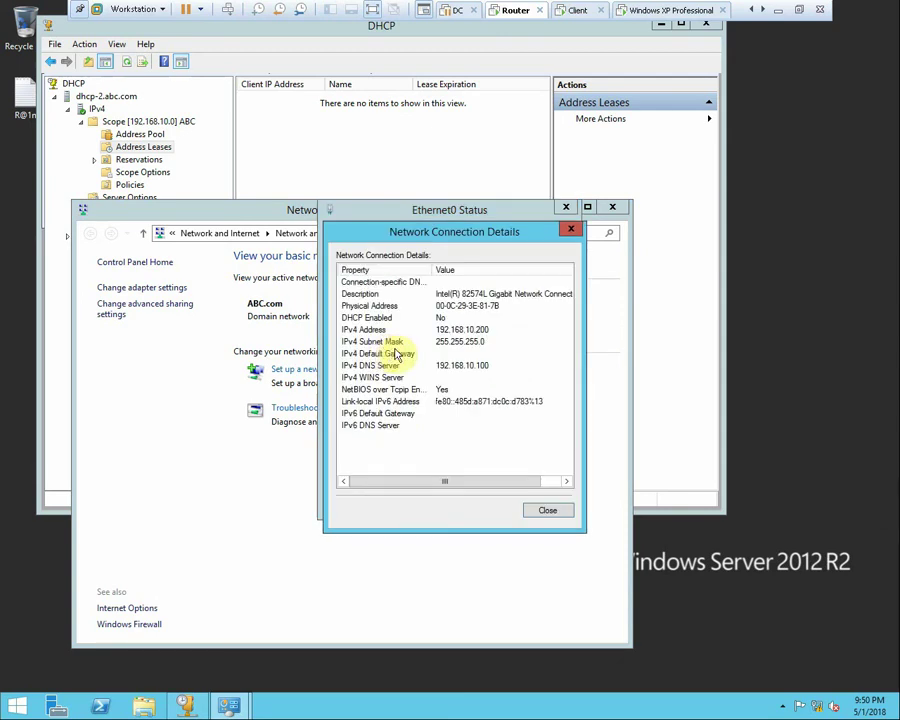
click(548, 511)
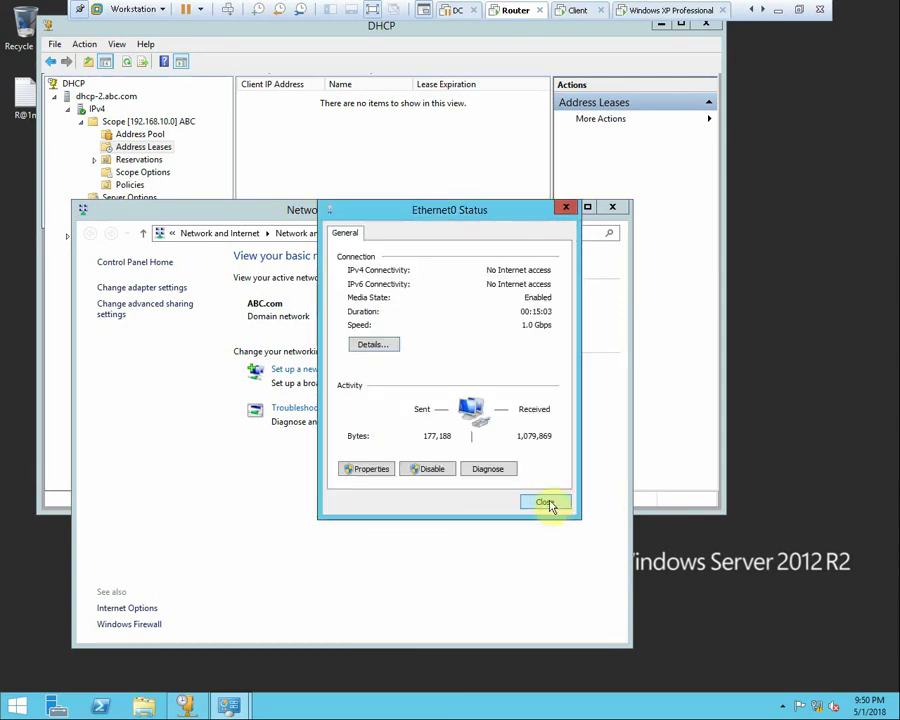
click(545, 503)
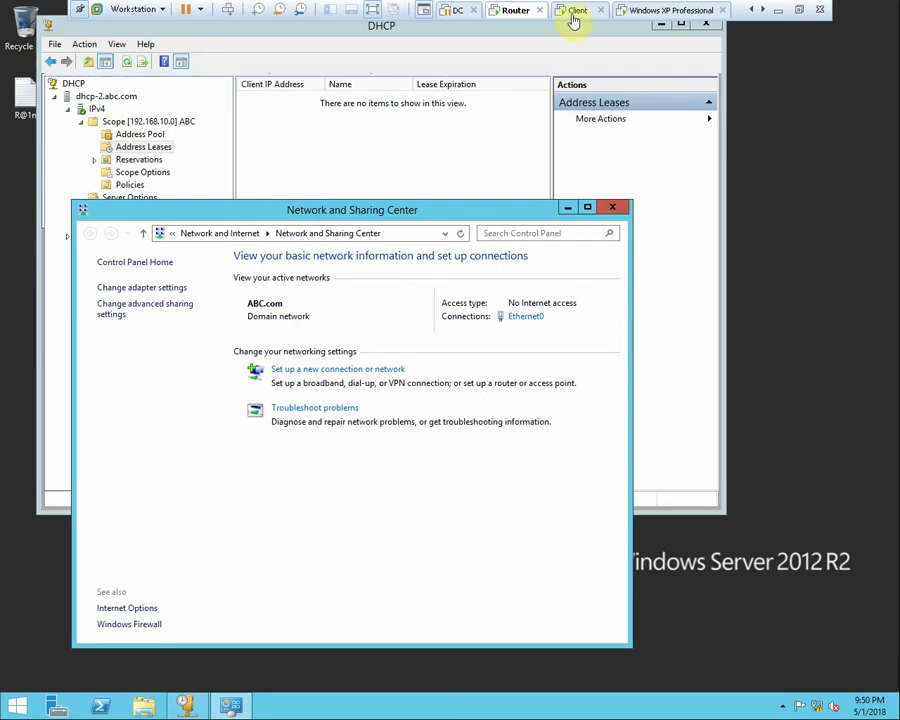
Glance at the Router VM's hardware settings, then show the Windows 7 Client VM windowed instead of full-screen
right_click(510, 18)
click(556, 201)
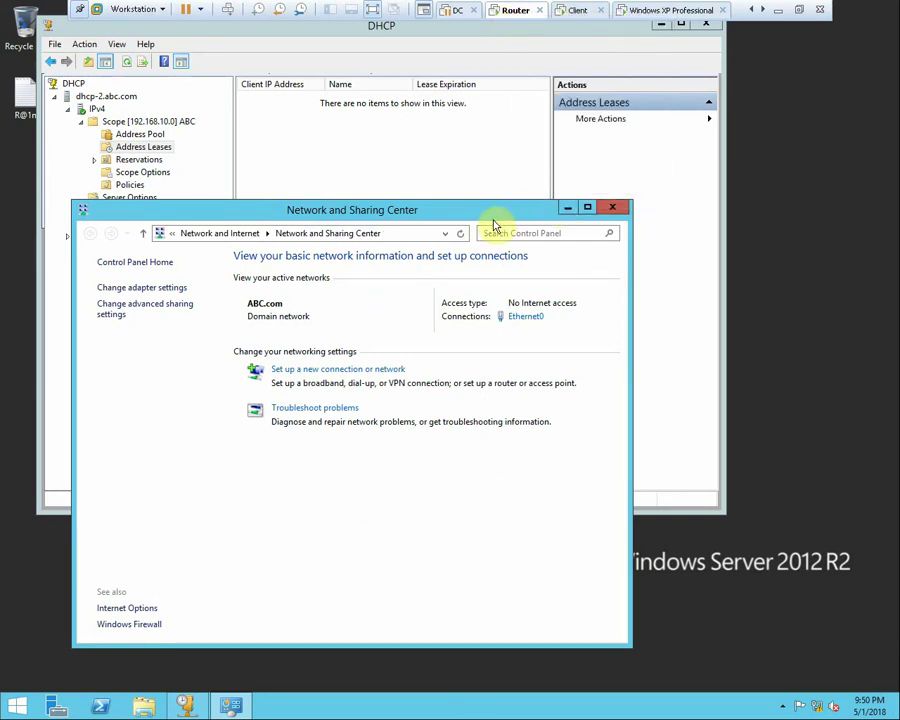
click(680, 136)
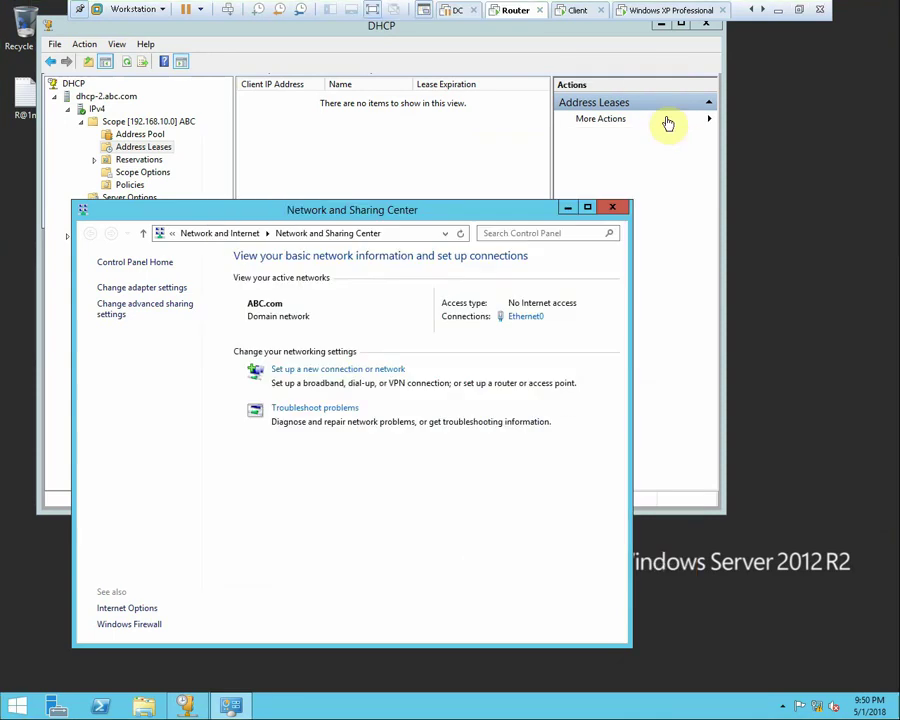
right_click(578, 9)
click(620, 186)
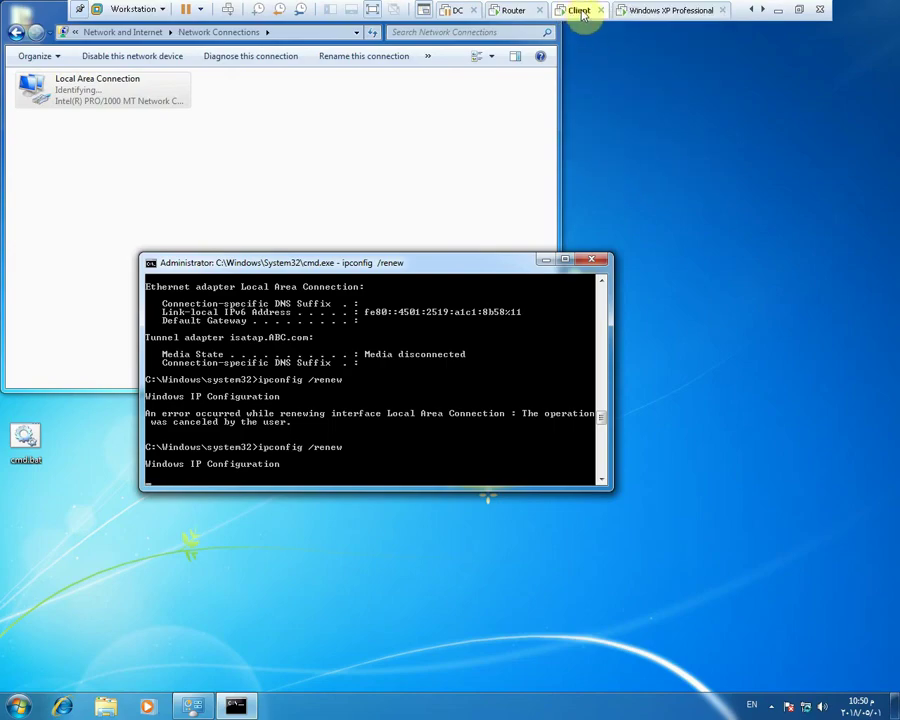
click(747, 73)
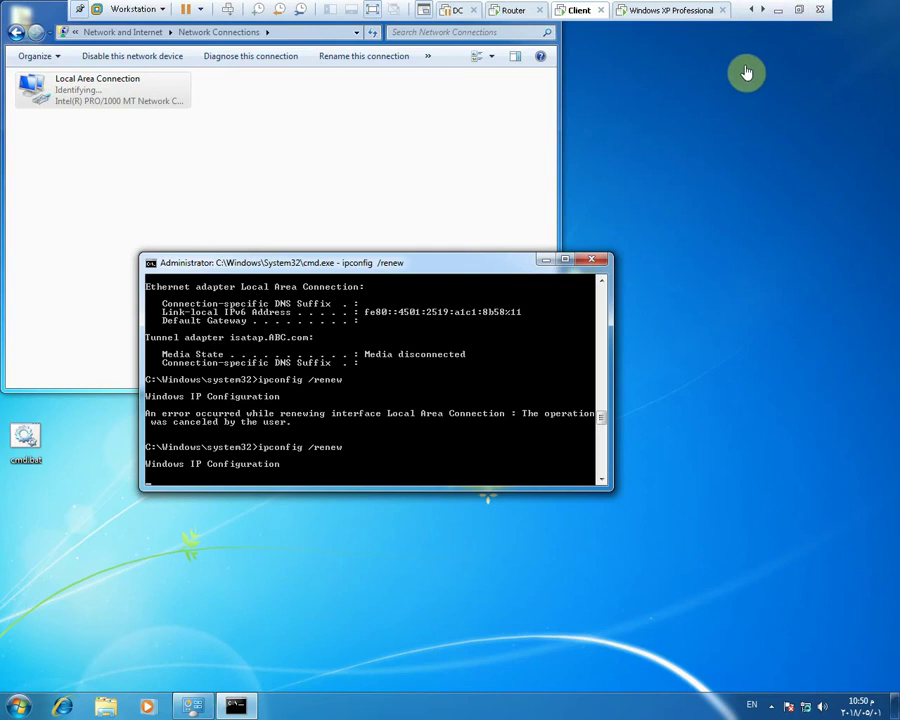
click(799, 9)
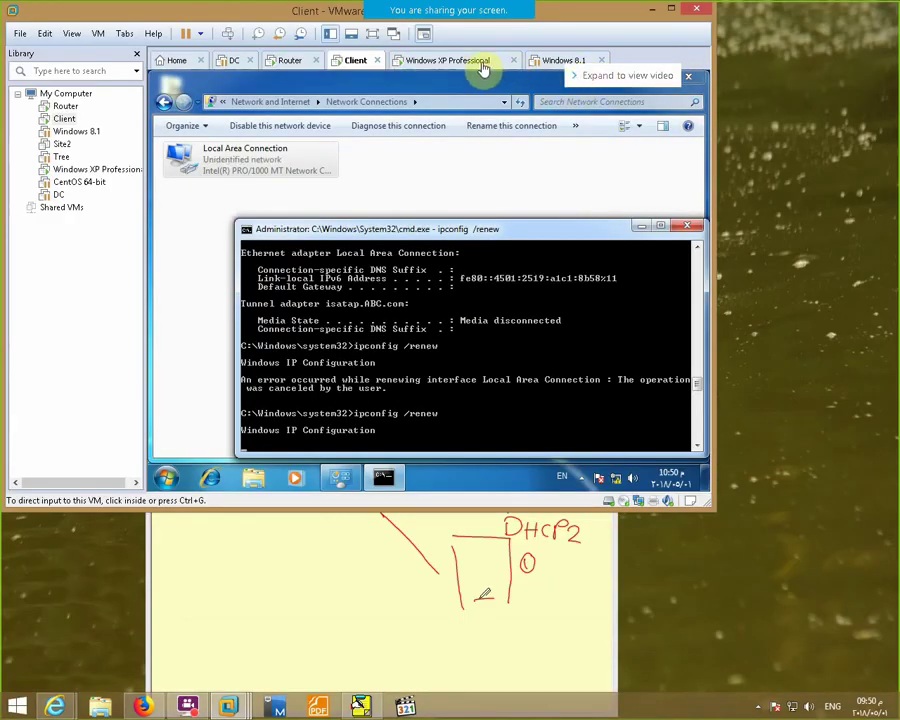
Bring up the Windows XP Professional VM, briefly opening and closing its virtual machine settings
right_click(483, 68)
click(522, 256)
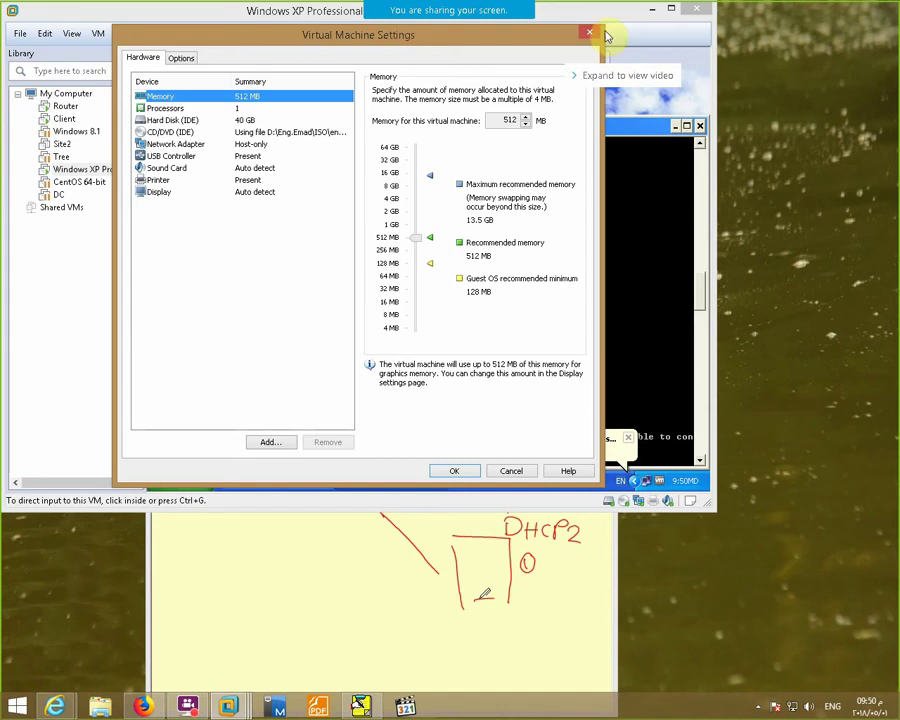
click(590, 33)
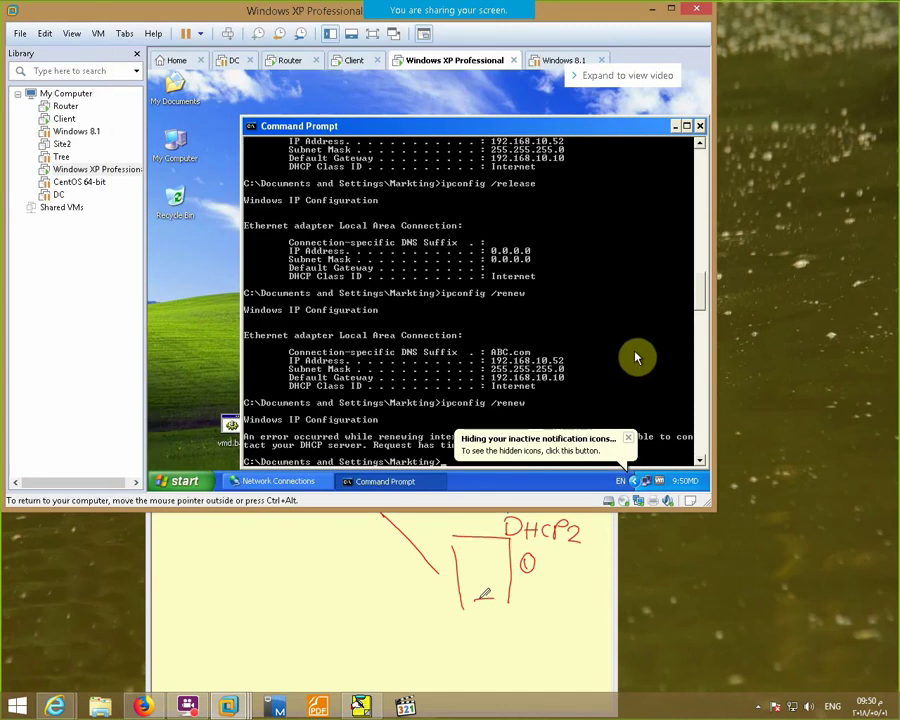